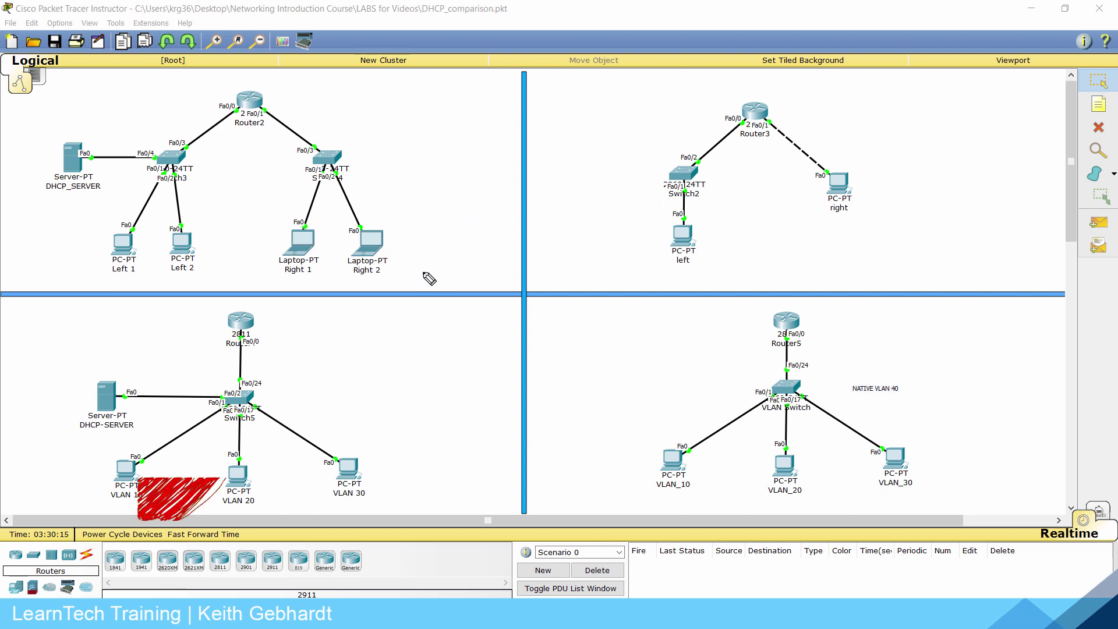
pyautogui.moveTo(506, 315)
pyautogui.mouseDown()
pyautogui.moveTo(571, 252)
pyautogui.moveTo(588, 268)
pyautogui.mouseUp()
pyautogui.moveTo(434, 349); pyautogui.dragTo(628, 299)
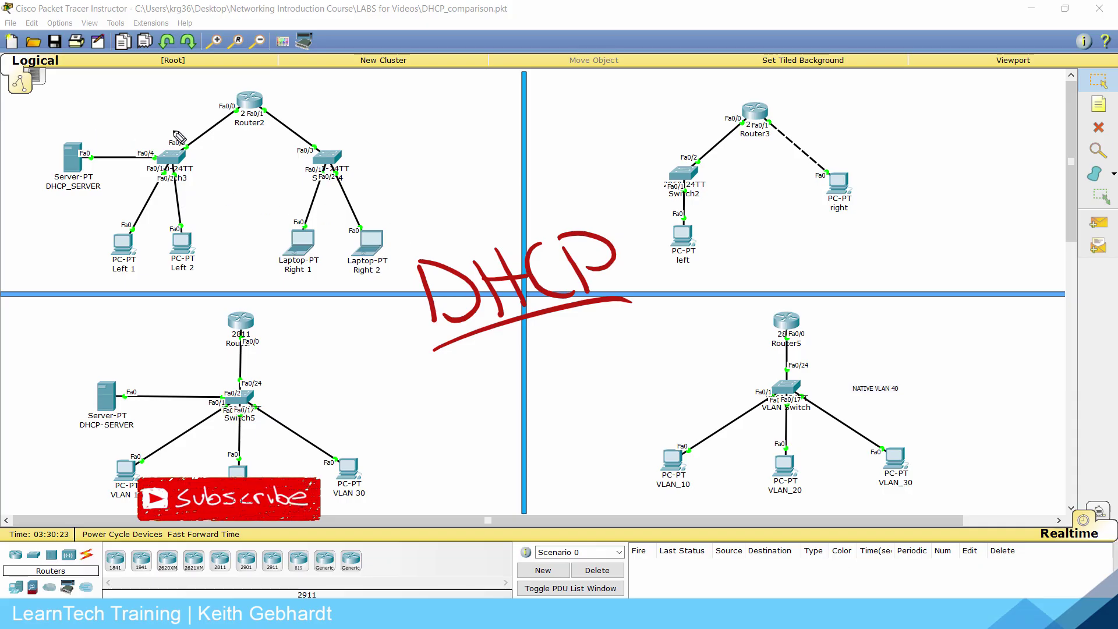
pyautogui.moveTo(71, 121); pyautogui.dragTo(75, 118)
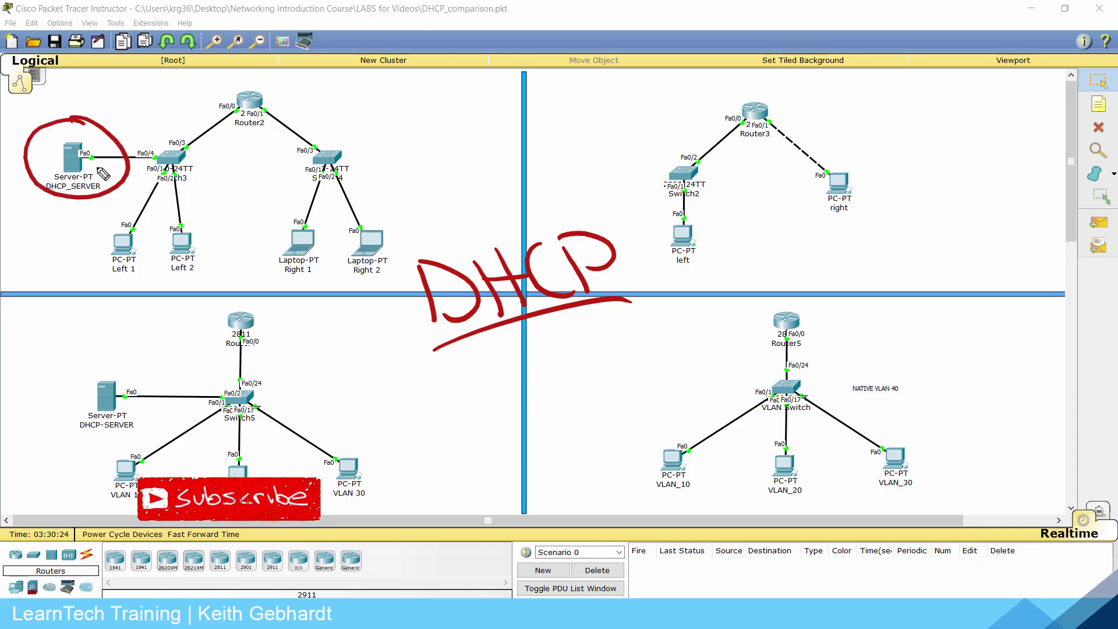
pyautogui.moveTo(764, 94)
pyautogui.mouseDown()
pyautogui.moveTo(753, 146)
pyautogui.moveTo(770, 114)
pyautogui.mouseUp()
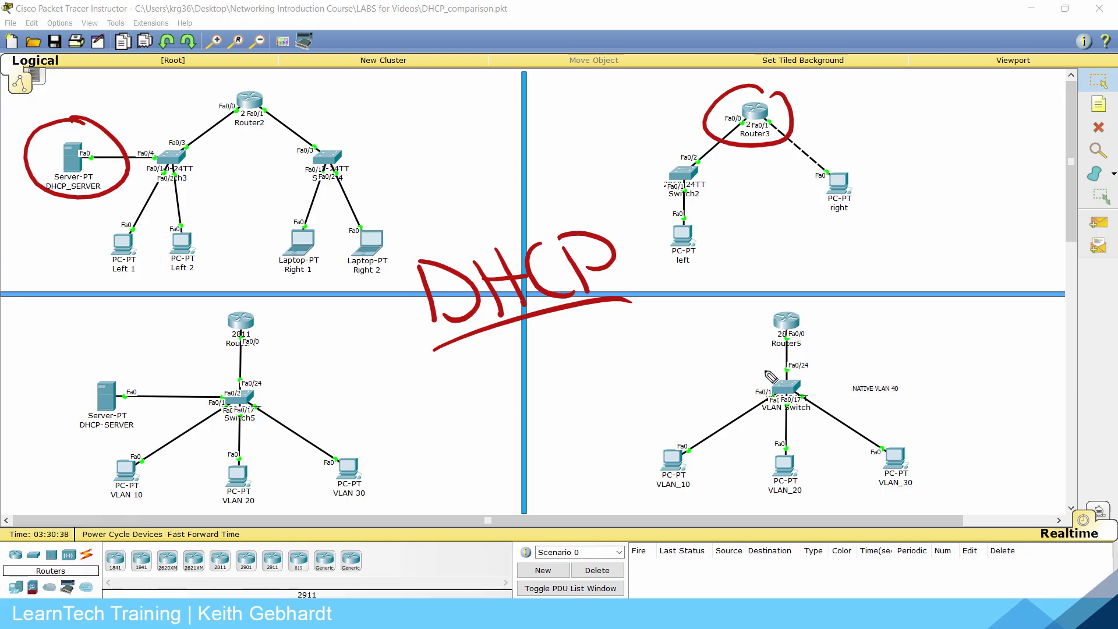
pyautogui.moveTo(802, 303)
pyautogui.mouseDown()
pyautogui.moveTo(732, 314)
pyautogui.moveTo(802, 298)
pyautogui.mouseUp()
pyautogui.moveTo(138, 479)
pyautogui.mouseDown()
pyautogui.moveTo(196, 518)
pyautogui.moveTo(227, 478)
pyautogui.moveTo(259, 501)
pyautogui.moveTo(320, 500)
pyautogui.mouseUp()
pyautogui.moveTo(125, 364); pyautogui.dragTo(110, 363)
pyautogui.moveTo(244, 486)
pyautogui.mouseDown()
pyautogui.moveTo(317, 480)
pyautogui.moveTo(213, 518)
pyautogui.moveTo(315, 486)
pyautogui.moveTo(198, 519)
pyautogui.moveTo(154, 499)
pyautogui.moveTo(249, 501)
pyautogui.mouseUp()
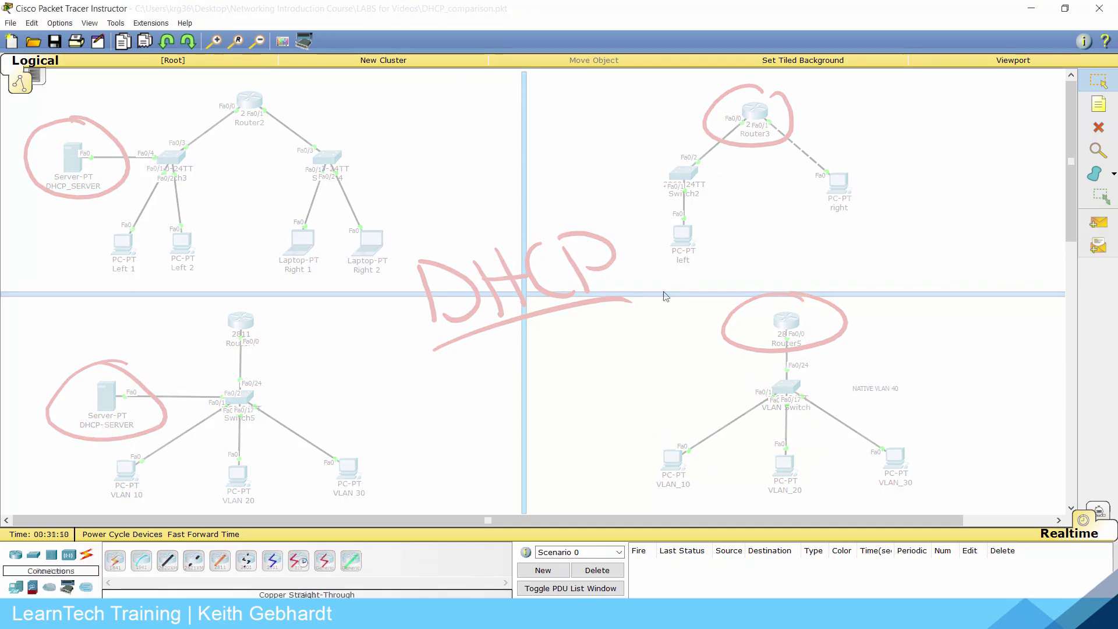
# - Place a 2811 router in the workspace and a 2960-24TT switch to its lower left
pyautogui.click(15, 555)
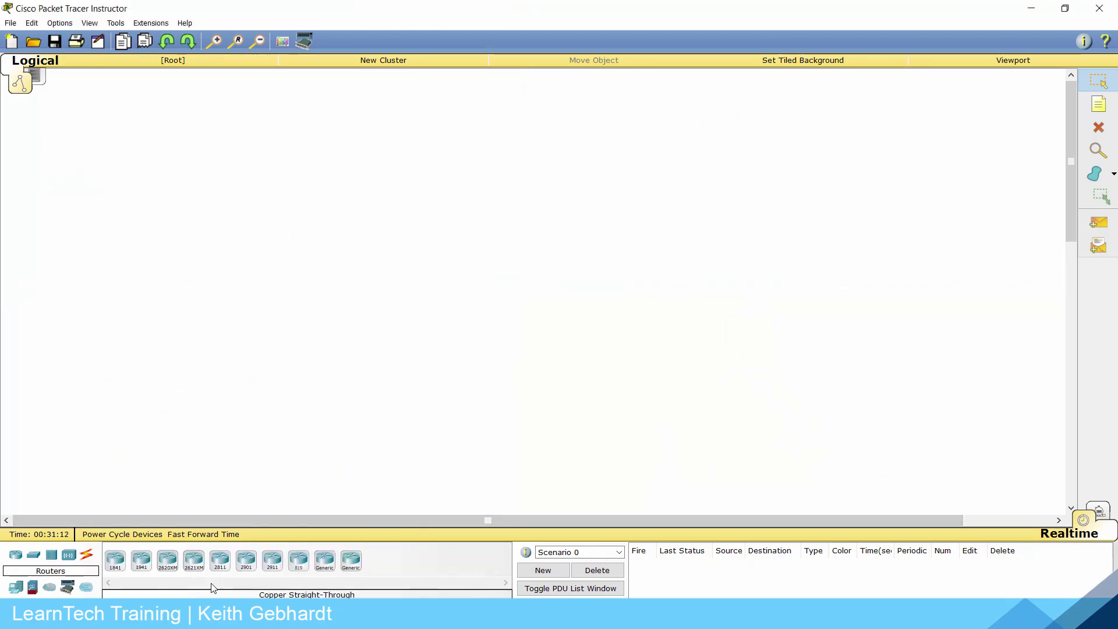
pyautogui.click(221, 569)
pyautogui.click(480, 252)
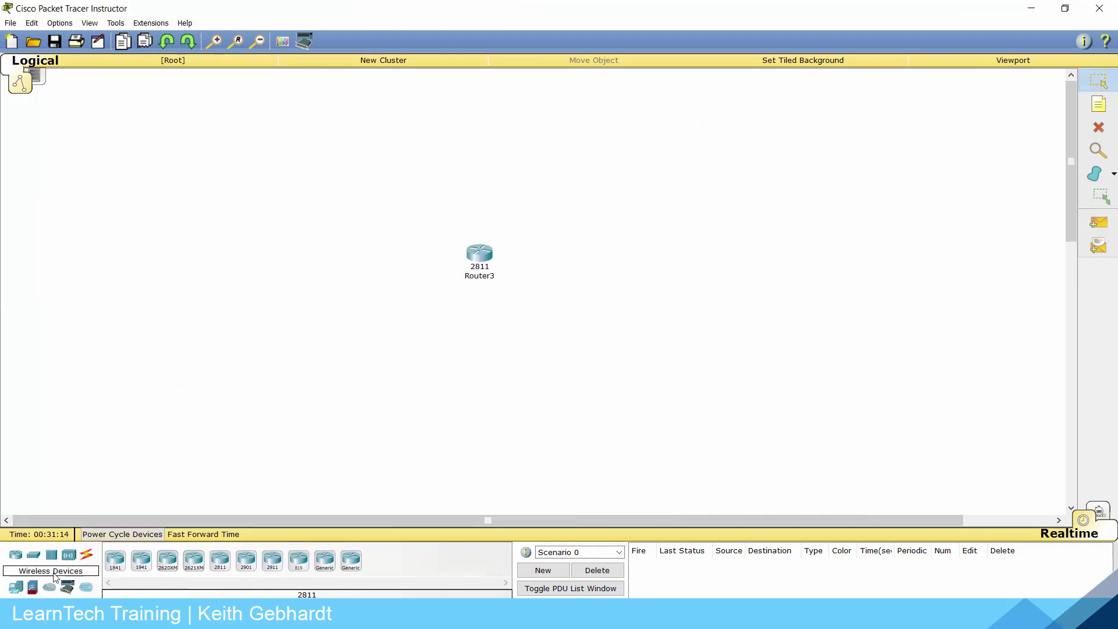
pyautogui.click(15, 587)
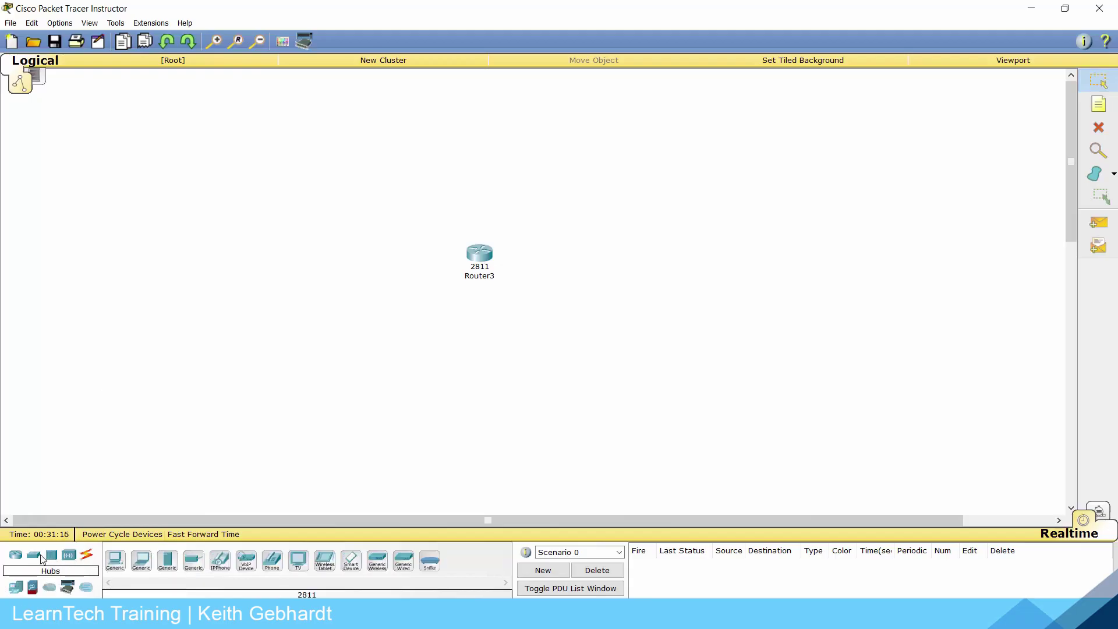
pyautogui.click(33, 554)
pyautogui.click(167, 560)
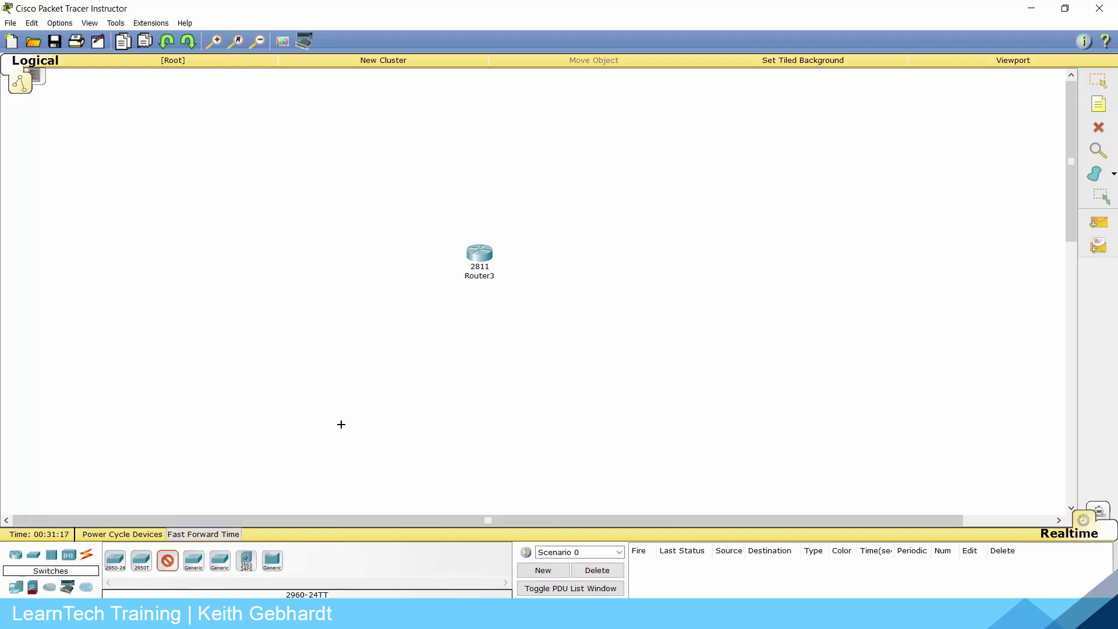
pyautogui.click(396, 303)
# - Place a generic PC below the switch and a generic laptop to the lower right of the router
pyautogui.click(15, 587)
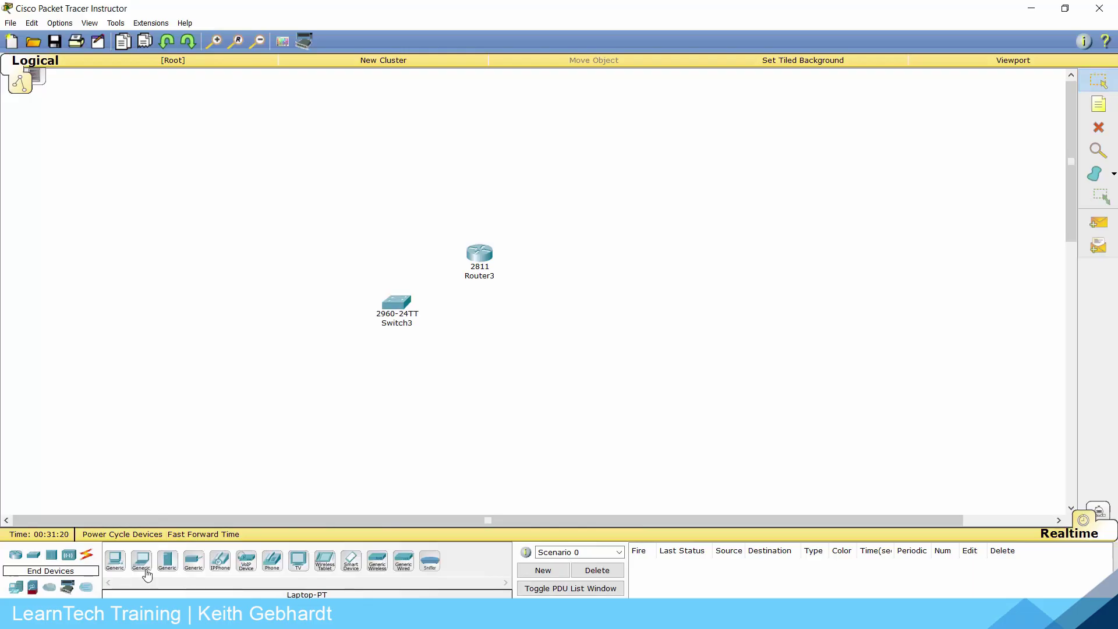
pyautogui.click(115, 560)
pyautogui.click(394, 374)
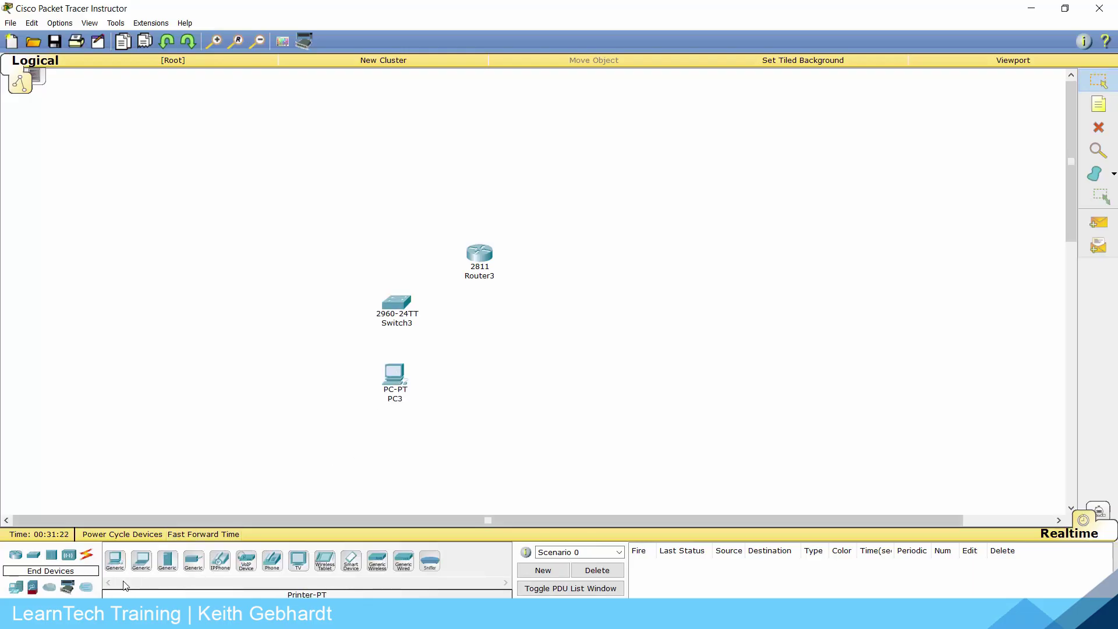
pyautogui.click(140, 560)
pyautogui.click(546, 306)
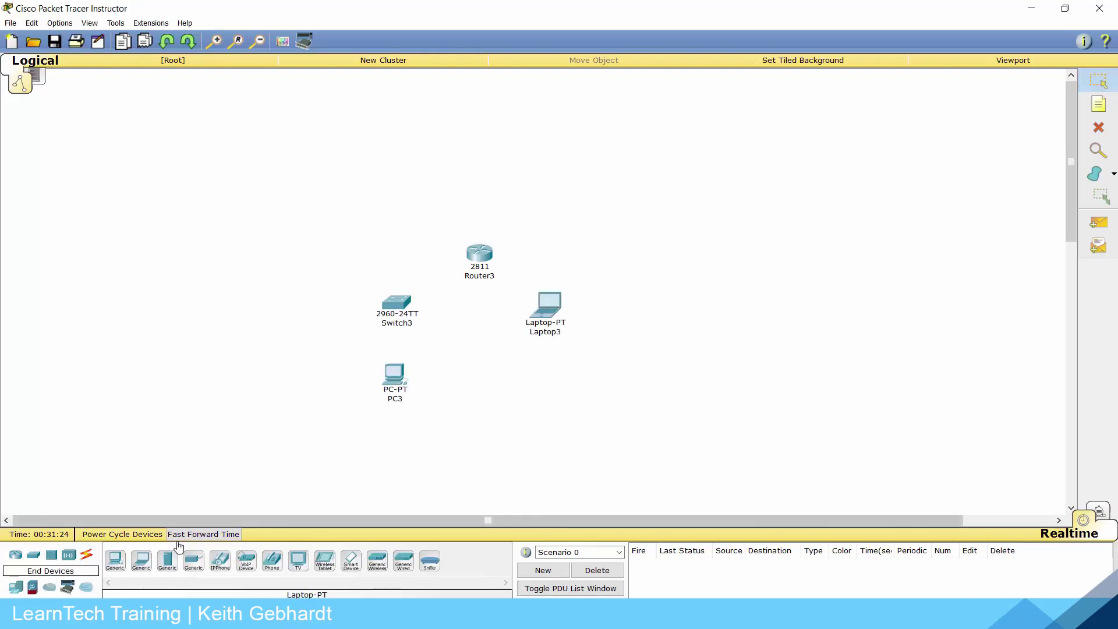
# - Connect the router's FastEthernet0/1 to the laptop's FastEthernet0 with a copper cross-over cable
pyautogui.click(87, 554)
pyautogui.click(193, 560)
pyautogui.click(486, 258)
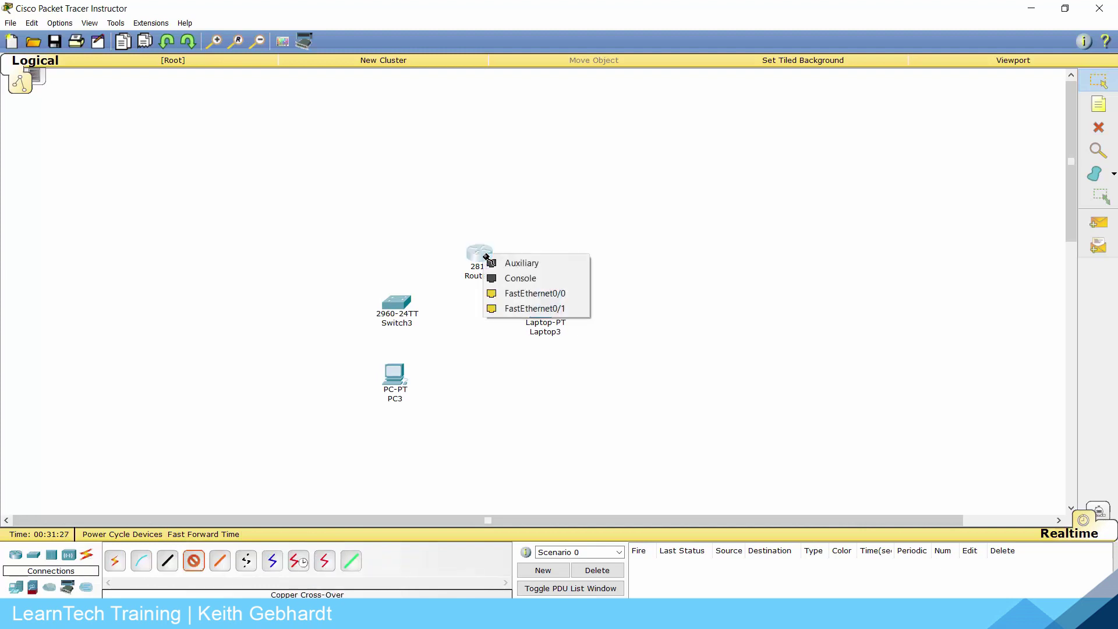
pyautogui.click(513, 307)
pyautogui.click(540, 312)
pyautogui.click(584, 334)
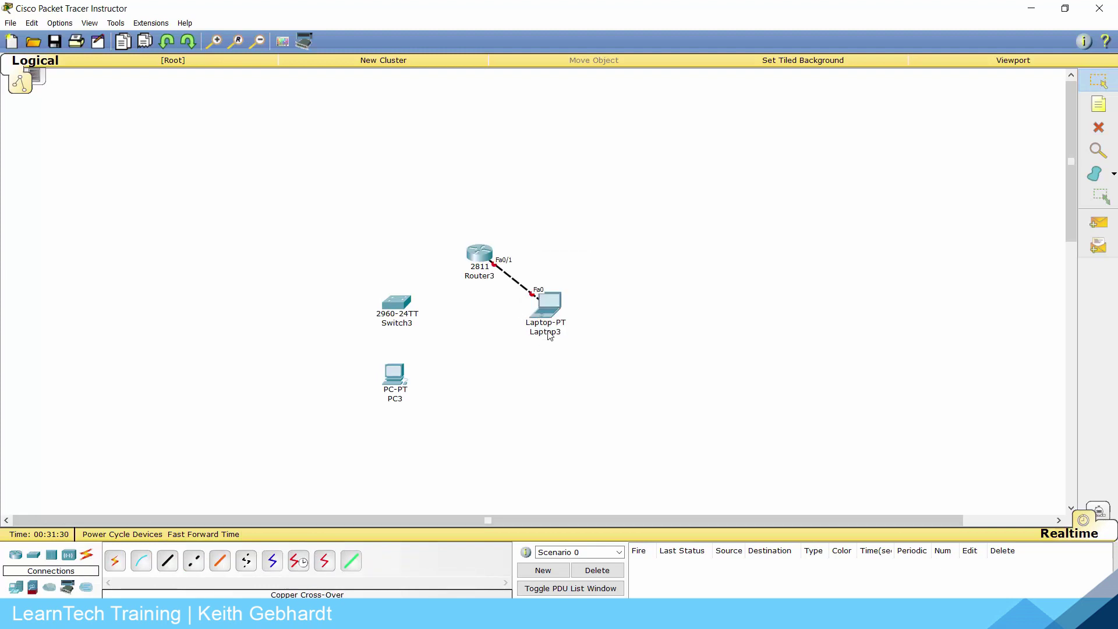
# - Connect the router's FastEthernet0/0 to the switch's FastEthernet0/1 with a copper straight-through cable
pyautogui.click(167, 560)
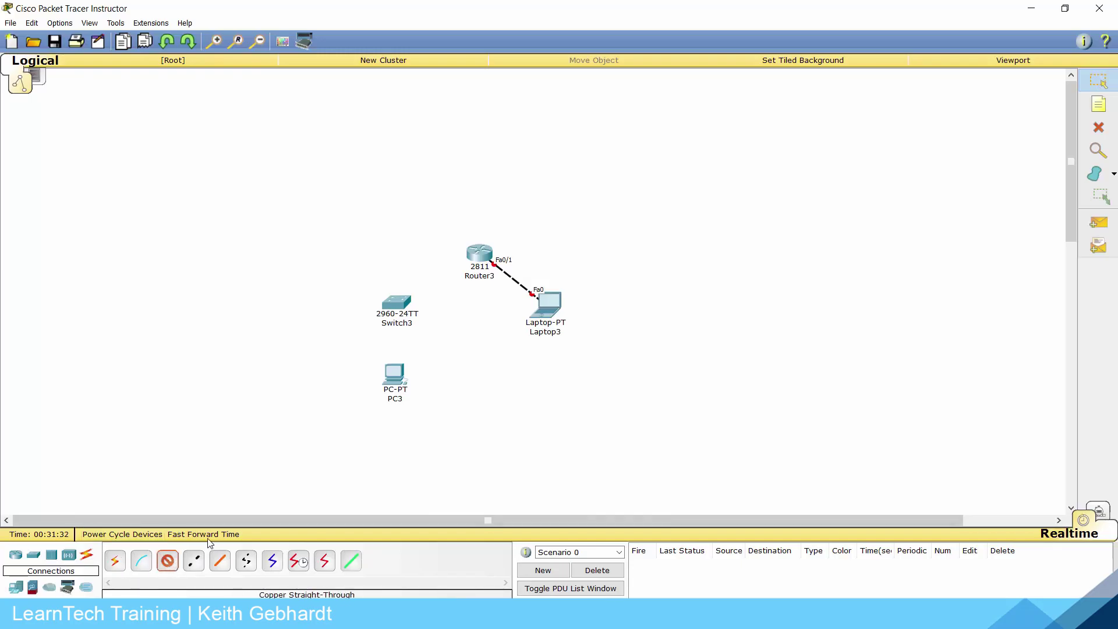
pyautogui.click(478, 254)
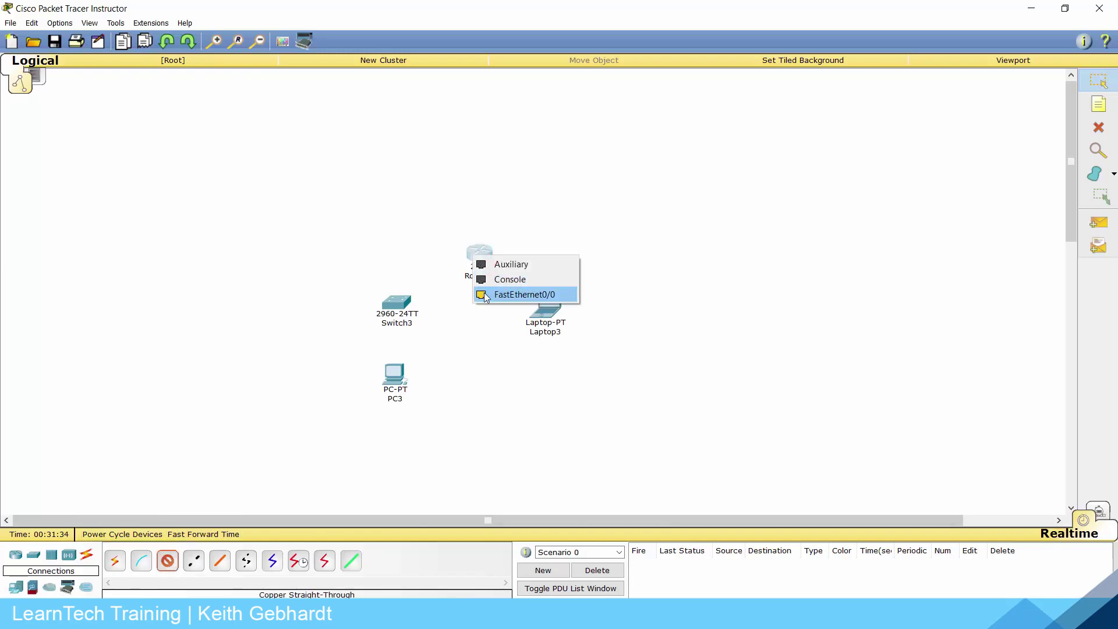
pyautogui.click(512, 294)
pyautogui.click(406, 305)
pyautogui.click(436, 26)
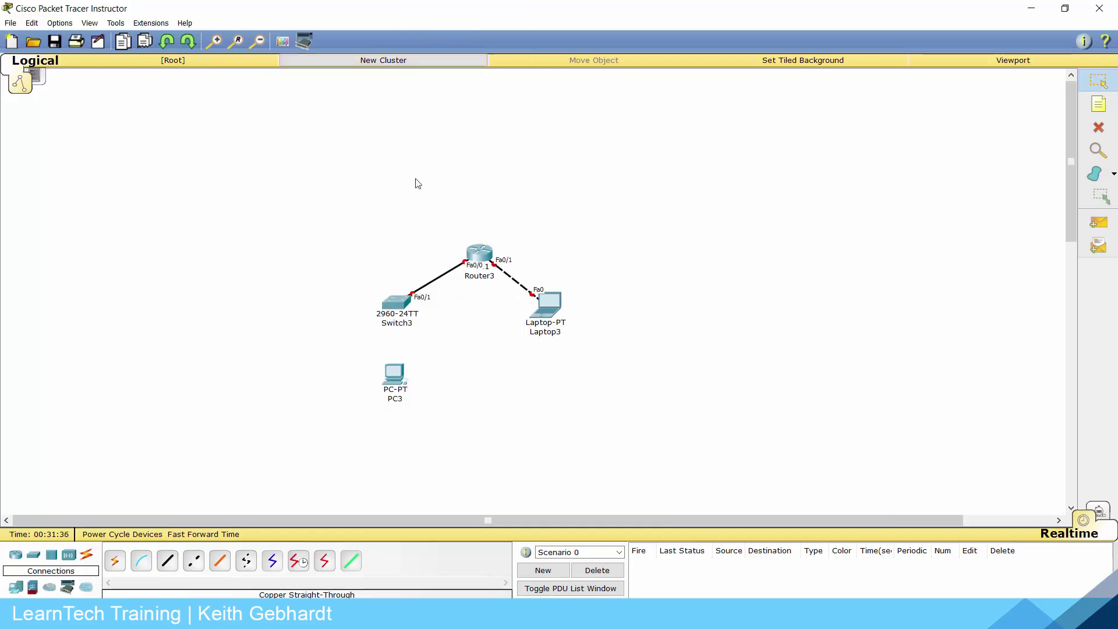
# - Connect the switch's FastEthernet0/2 to the PC's FastEthernet0 with a copper straight-through cable and shift both devices closer to the router
pyautogui.click(167, 561)
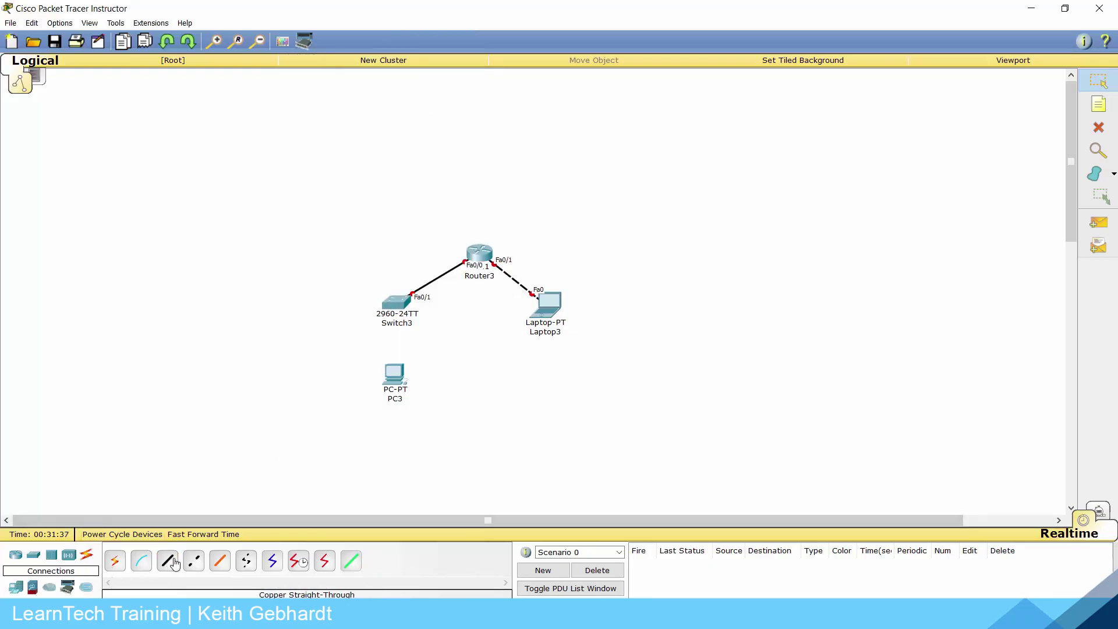
pyautogui.click(399, 302)
pyautogui.click(430, 39)
pyautogui.click(397, 375)
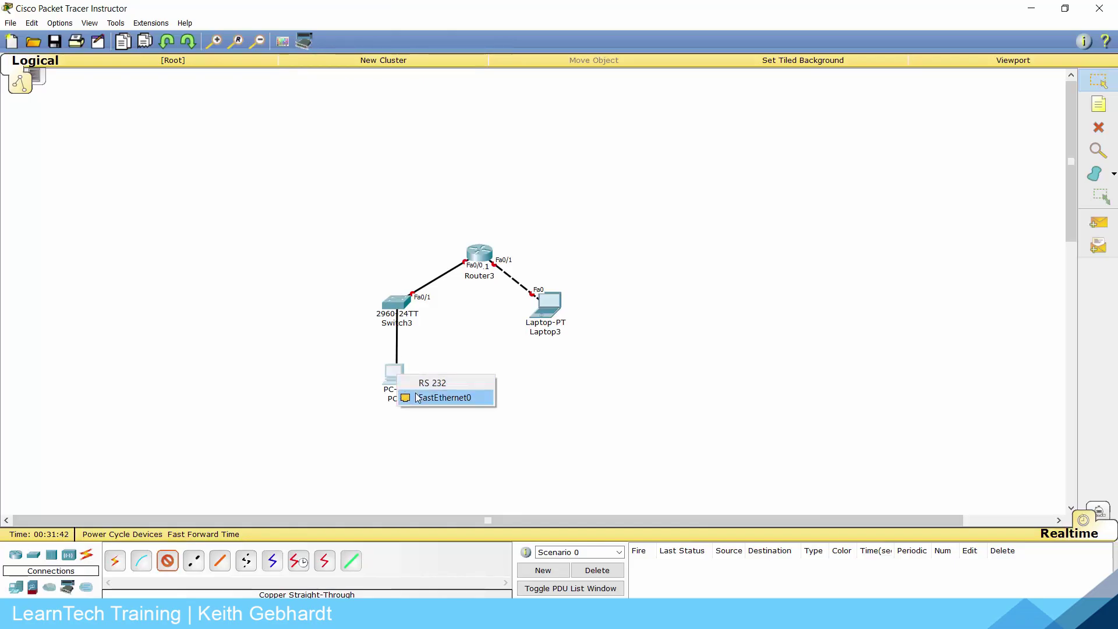
pyautogui.click(417, 398)
pyautogui.moveTo(344, 276); pyautogui.dragTo(434, 382)
pyautogui.click(948, 122)
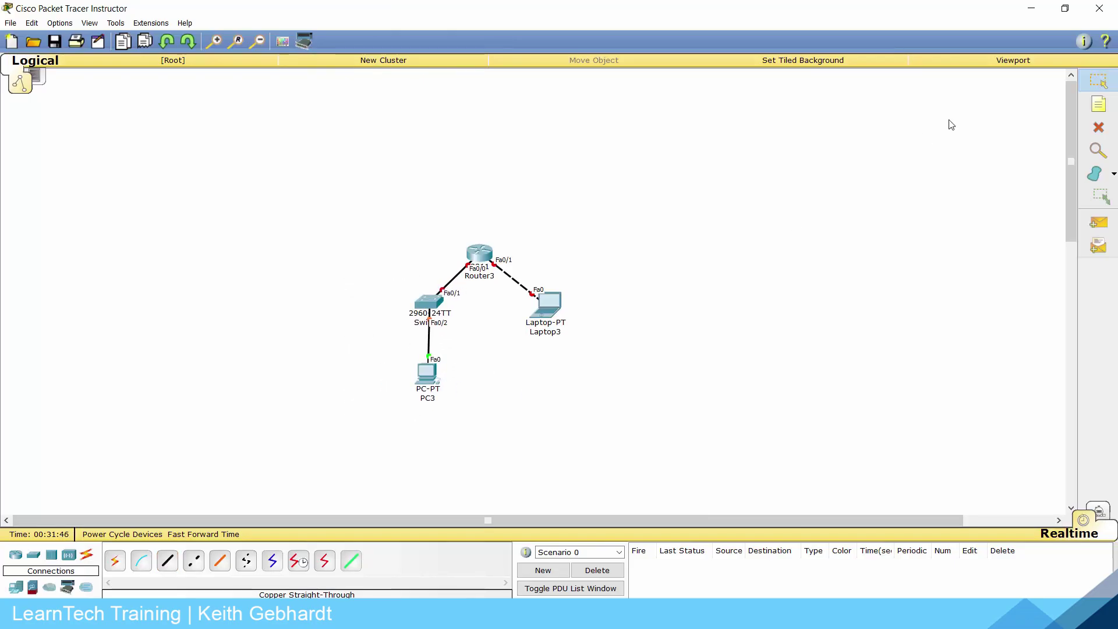
# - Add the note 192.168.1.0/24 beside the switch-side link and 192.168.2.0/24 beside the laptop-side link
pyautogui.click(1098, 104)
pyautogui.click(364, 252)
pyautogui.write('192.168.1.')
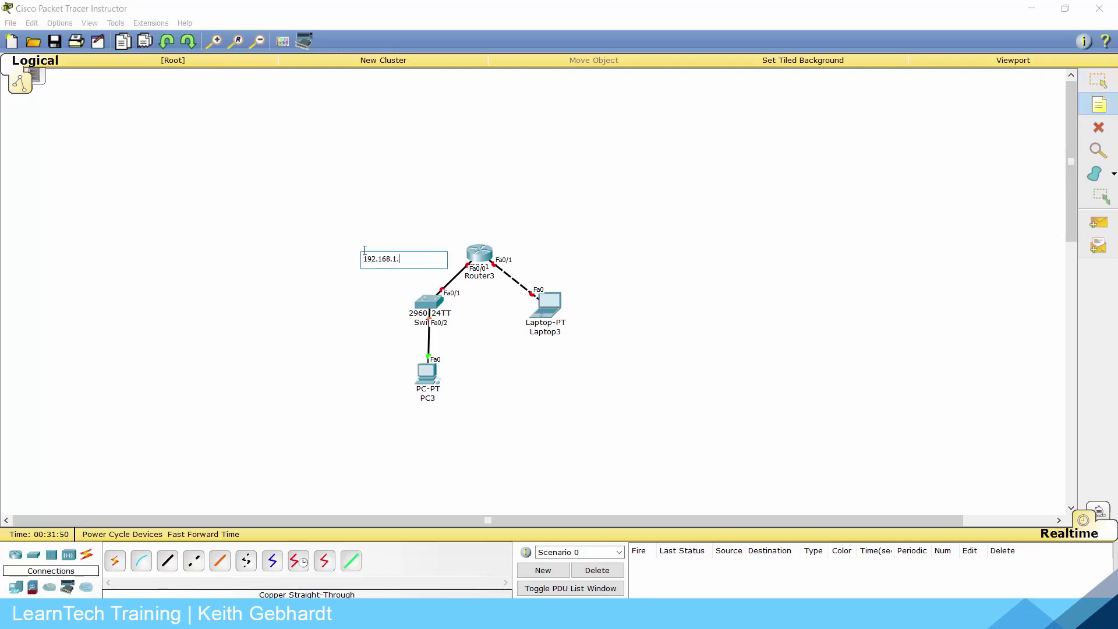
pyautogui.write('0/24')
pyautogui.click(644, 242)
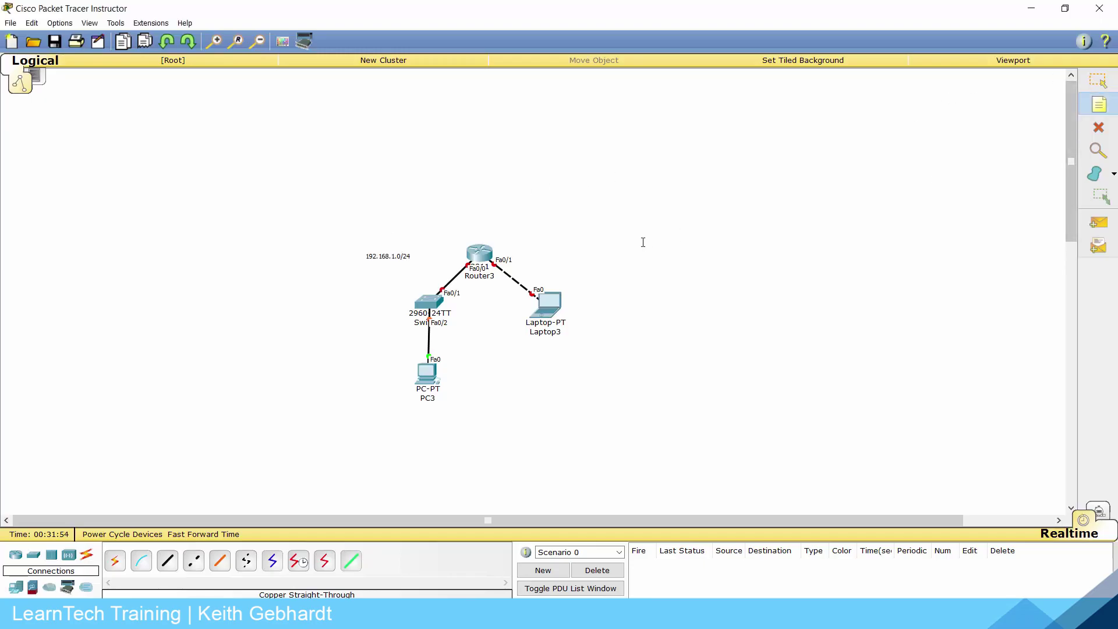
pyautogui.click(563, 248)
pyautogui.write('192.168.2.0/24')
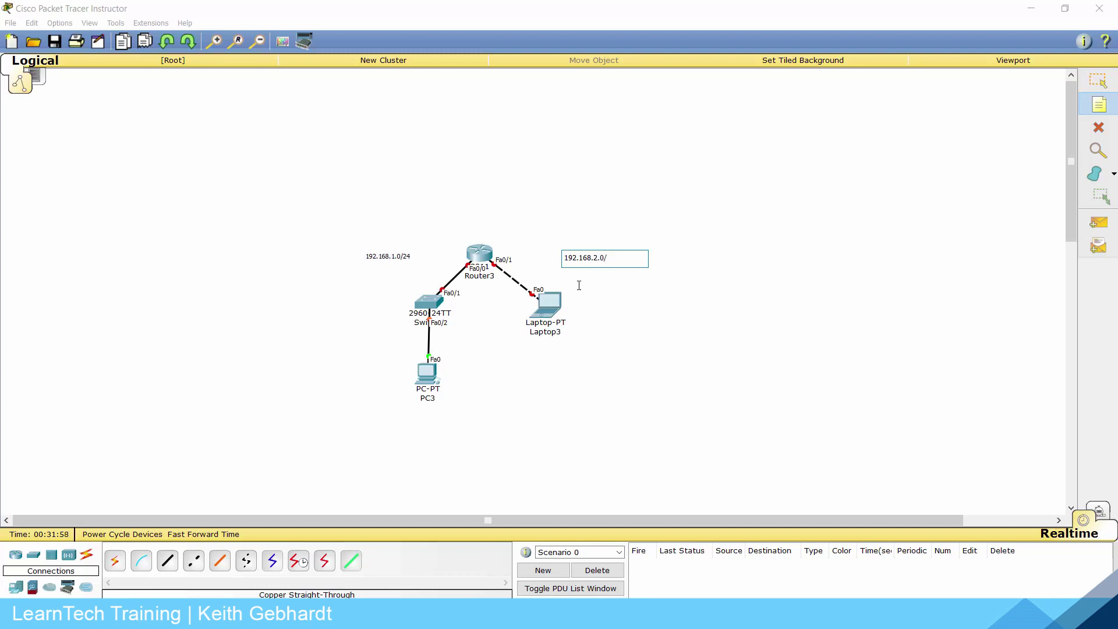
pyautogui.click(1097, 81)
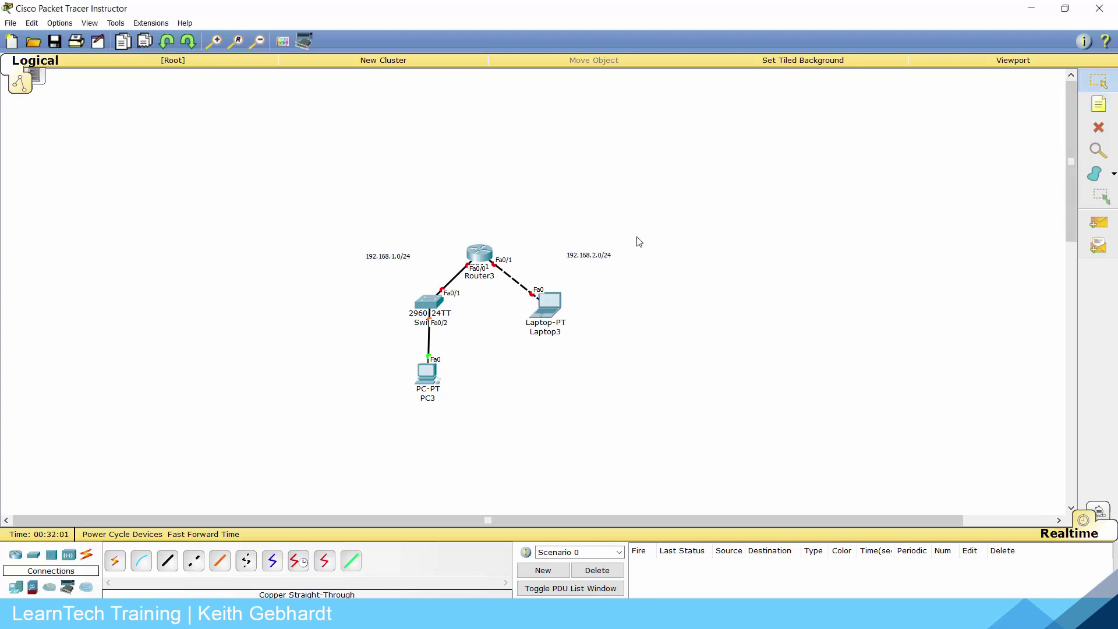
# - Open the router's command line, decline the configuration dialog and enter global configuration mode
pyautogui.click(486, 258)
pyautogui.click(483, 187)
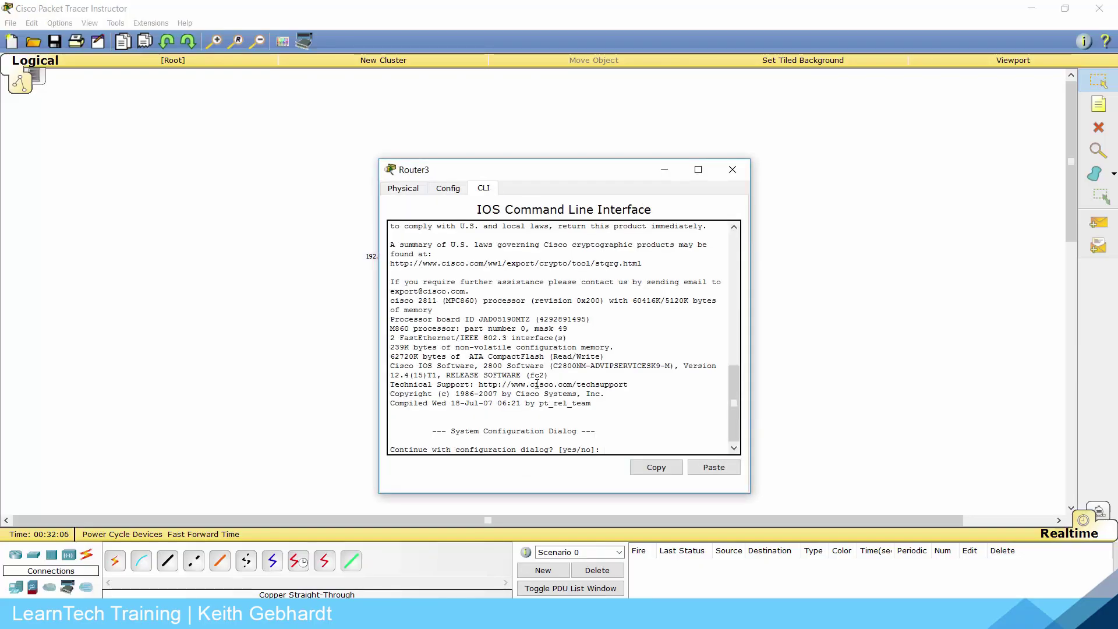
pyautogui.write('n')
pyautogui.press('Return')
pyautogui.press('Return')
pyautogui.write('en')
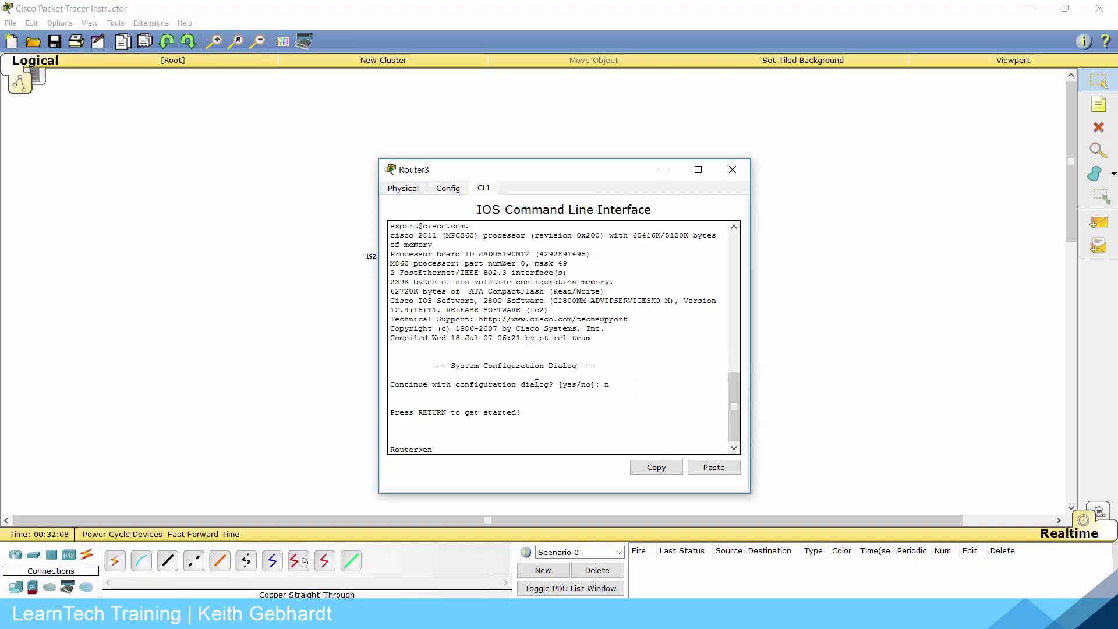
pyautogui.press('Return')
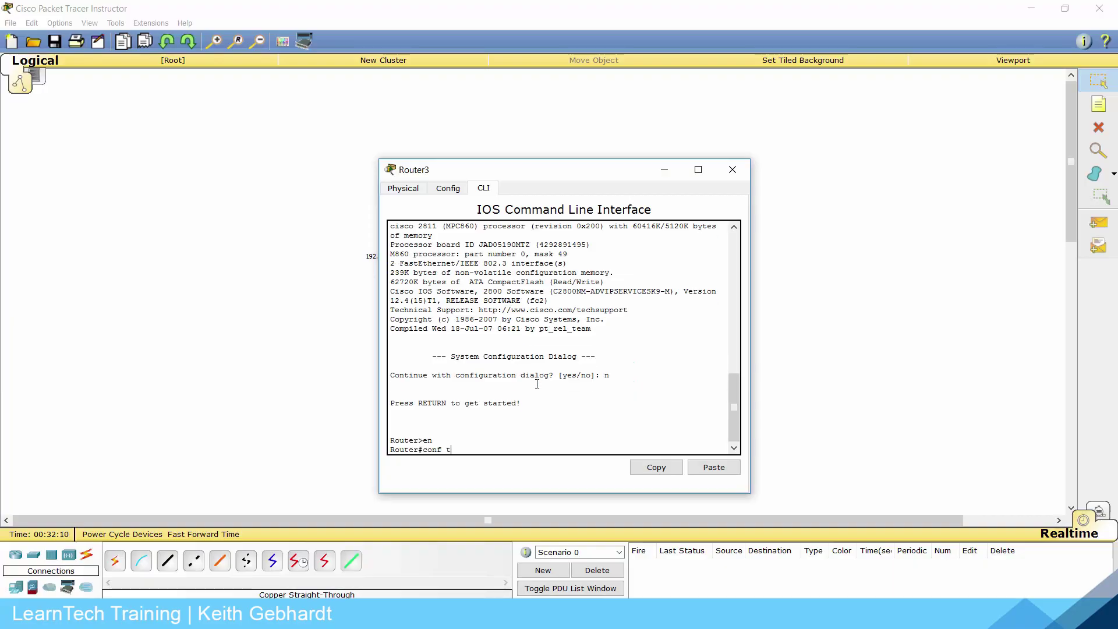
pyautogui.write('conf t')
pyautogui.press('Return')
# - Assign 192.168.1.1 255.255.255.0 to the router's interface fa0/0 and enable it with no shut
pyautogui.write('int fa0')
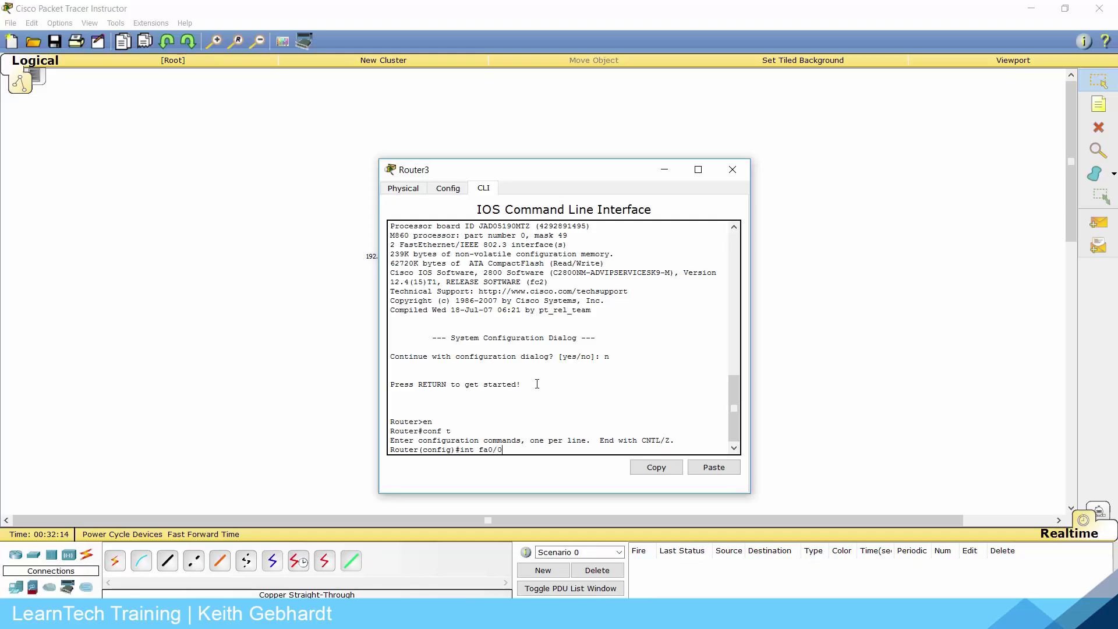
pyautogui.write('/0')
pyautogui.press('Return')
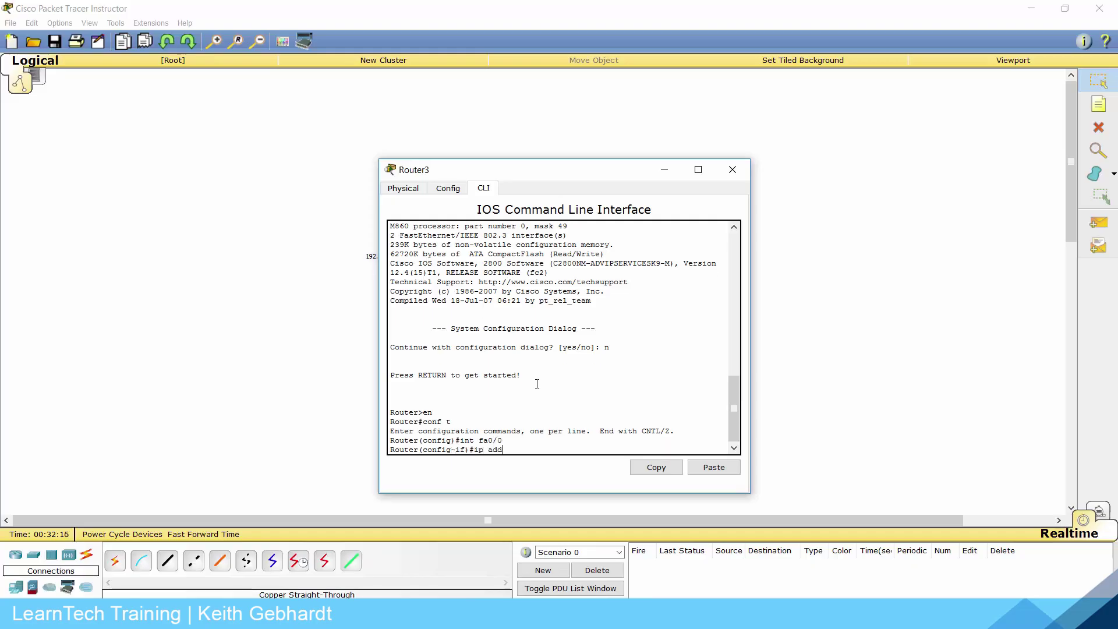
pyautogui.moveTo(514, 179); pyautogui.dragTo(603, 166)
pyautogui.write('ip add 192.168.1.1 255.255.255.')
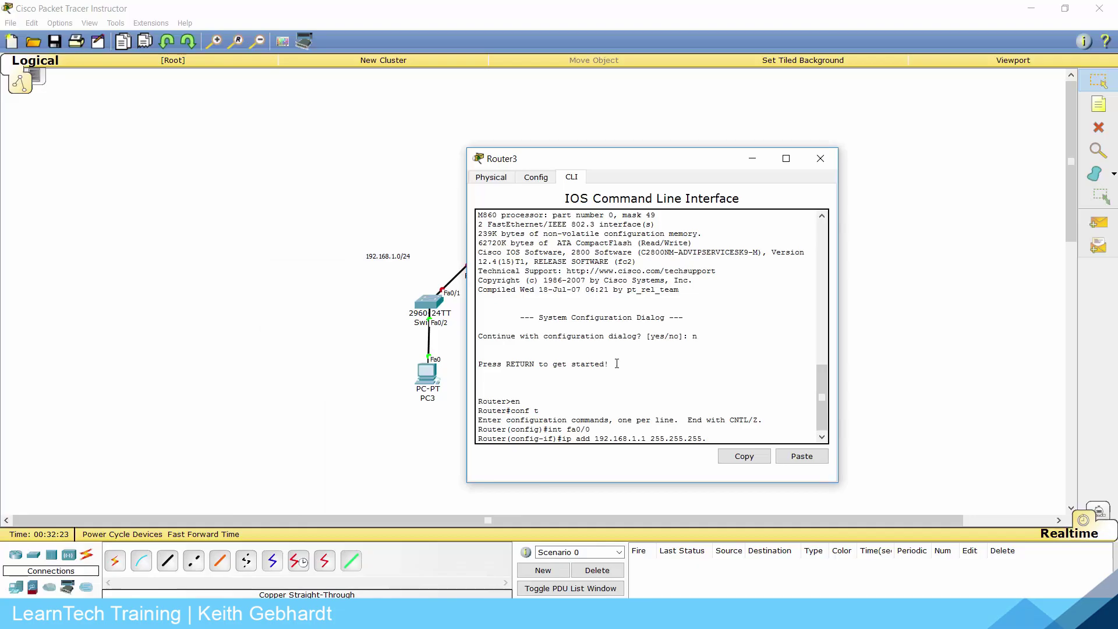
pyautogui.write('0')
pyautogui.press('Return')
pyautogui.write('no shut')
pyautogui.press('Return')
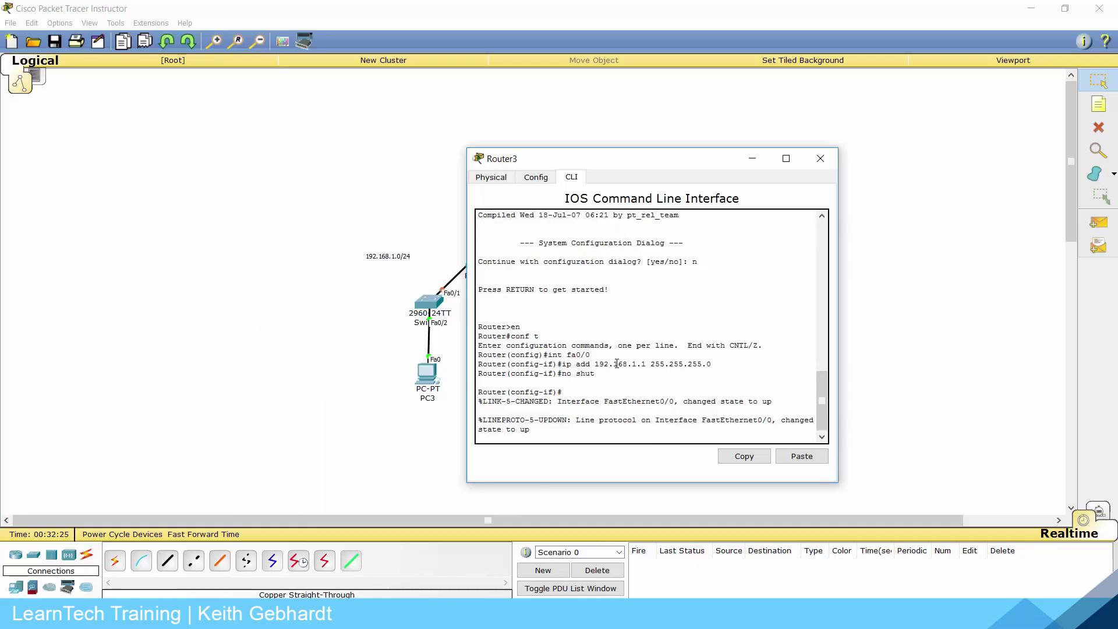
# - Assign 192.168.2.1 255.255.255.0 to the router's interface fa0/1 and enable it with no shut
pyautogui.press('Return')
pyautogui.write('int fa0/')
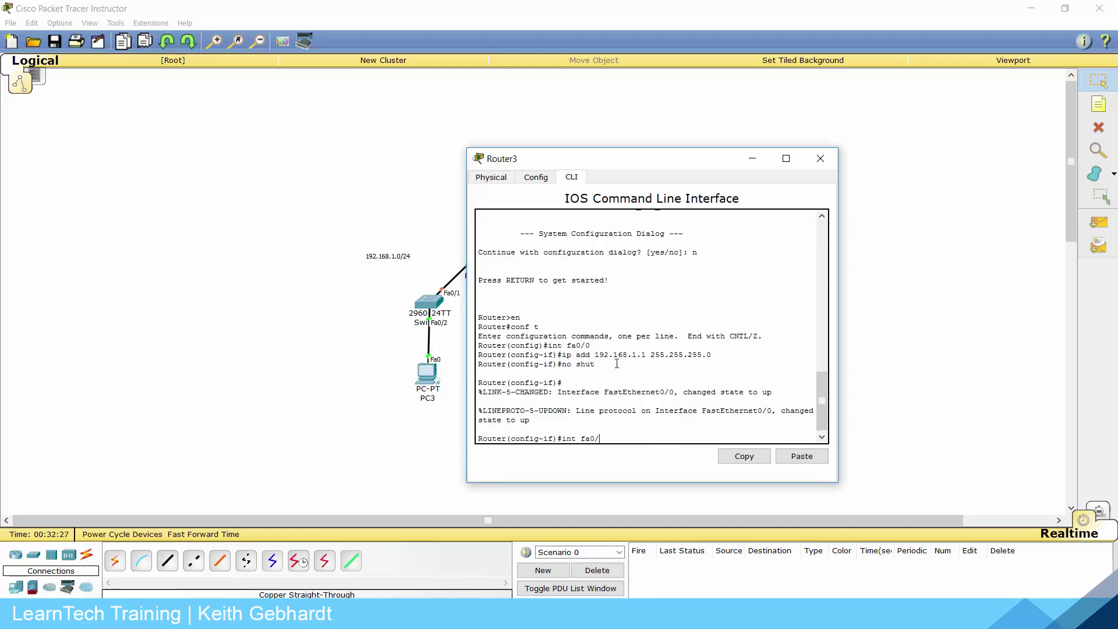
pyautogui.write('1')
pyautogui.press('Return')
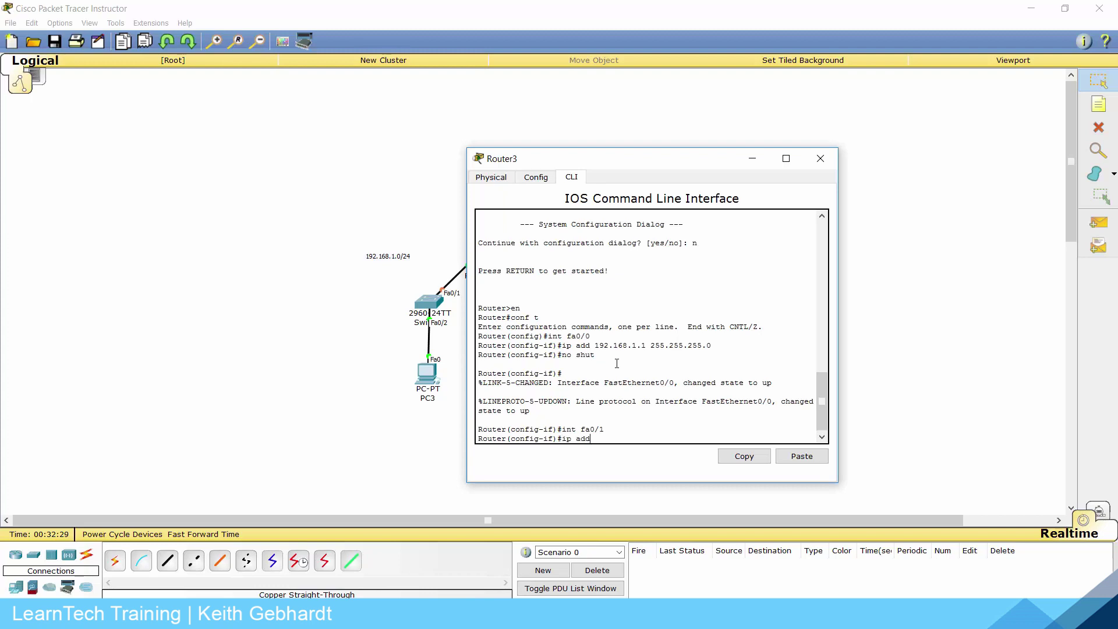
pyautogui.write('ip add 192.168.2.1 255.255.255.0')
pyautogui.press('Return')
pyautogui.write('no shut')
pyautogui.press('Return')
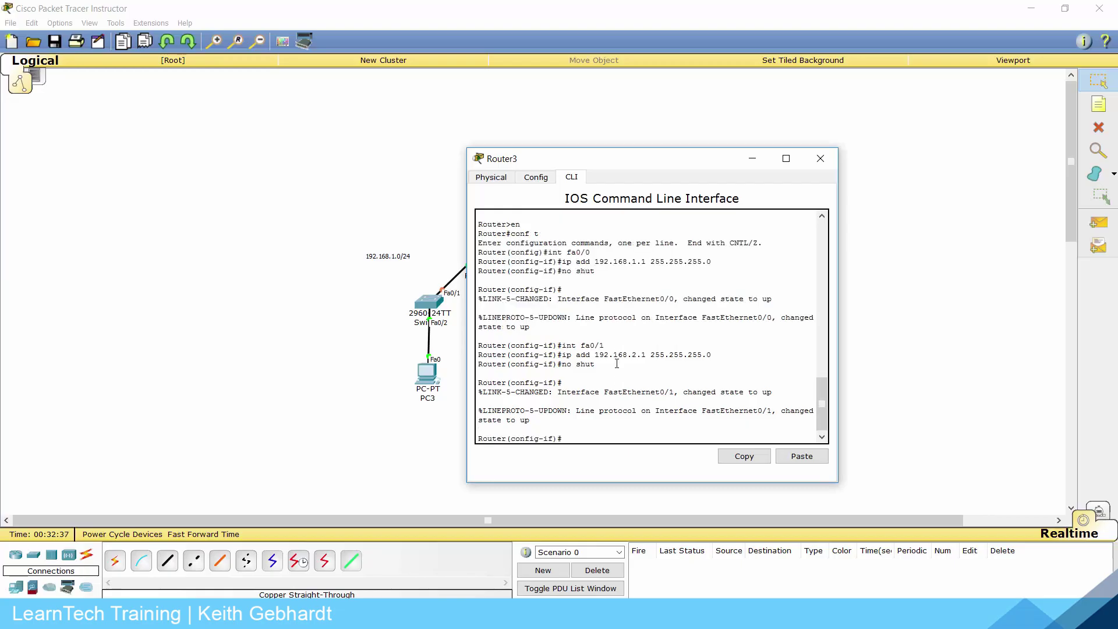
# - Exit interface configuration on the router and list the available ip dhcp command options
pyautogui.write('end')
pyautogui.press('BackSpace')
pyautogui.write('xi')
pyautogui.write('t')
pyautogui.press('Return')
pyautogui.write('ip dhc')
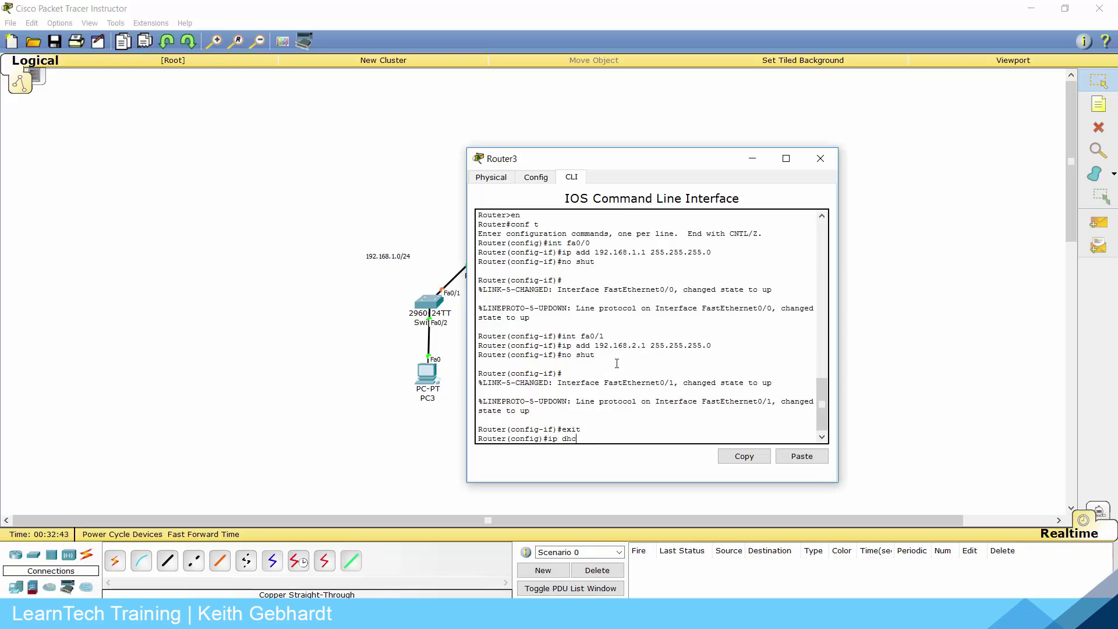
pyautogui.write('p ?')
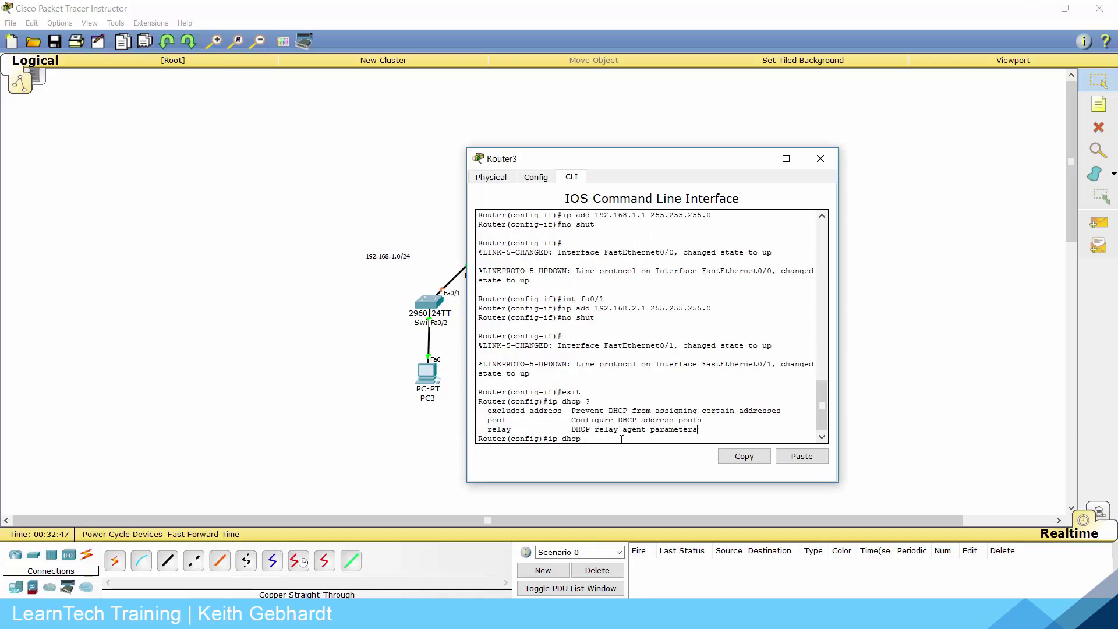
# - Examine the listed pool and excluded-address options of ip dhcp, moving the router window clear of the topology
pyautogui.moveTo(697, 429); pyautogui.dragTo(562, 432)
pyautogui.moveTo(702, 421); pyautogui.dragTo(487, 421)
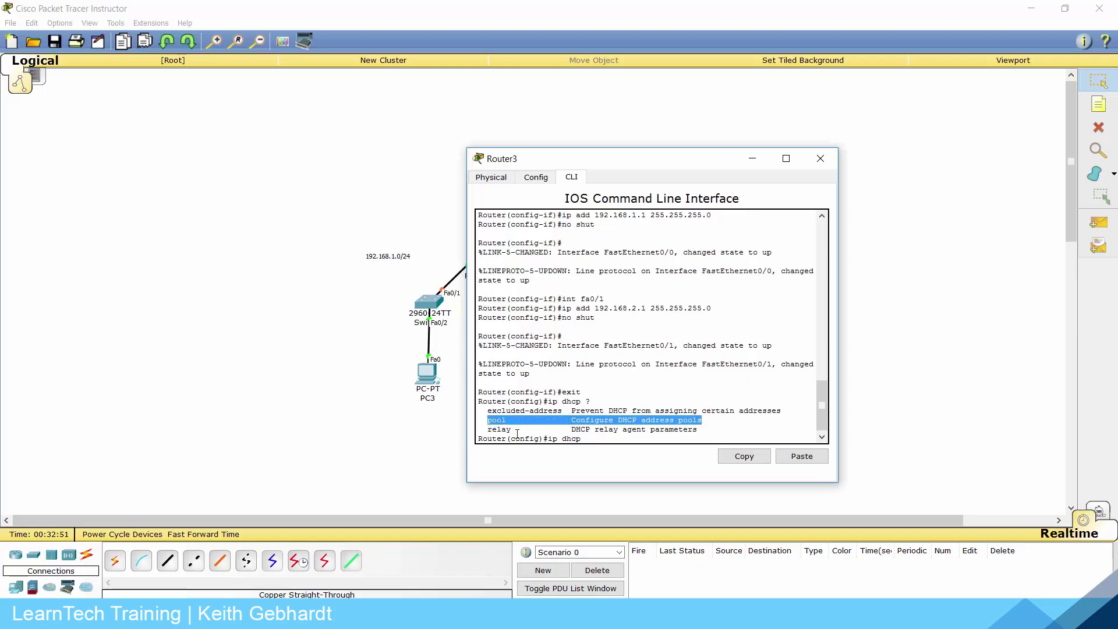
pyautogui.click(589, 439)
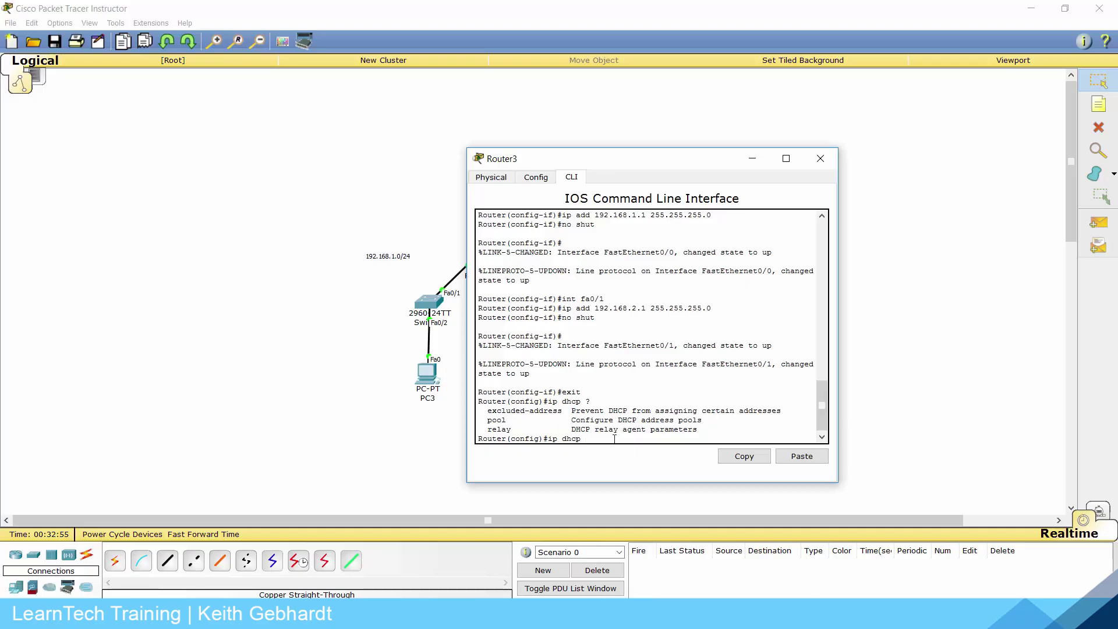
pyautogui.moveTo(566, 409); pyautogui.dragTo(493, 411)
pyautogui.click(597, 442)
pyautogui.moveTo(619, 163); pyautogui.dragTo(770, 147)
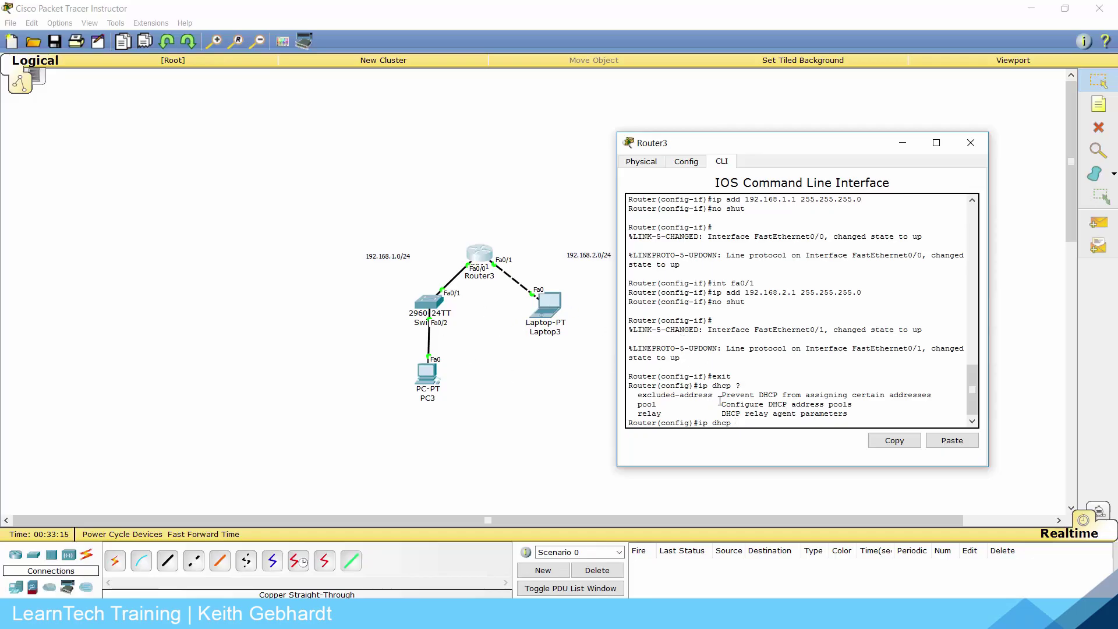
pyautogui.moveTo(713, 394); pyautogui.dragTo(632, 398)
pyautogui.click(760, 424)
# - Query the ip dhcp pool syntax and create a DHCP pool named dotONE on the router
pyautogui.write('?')
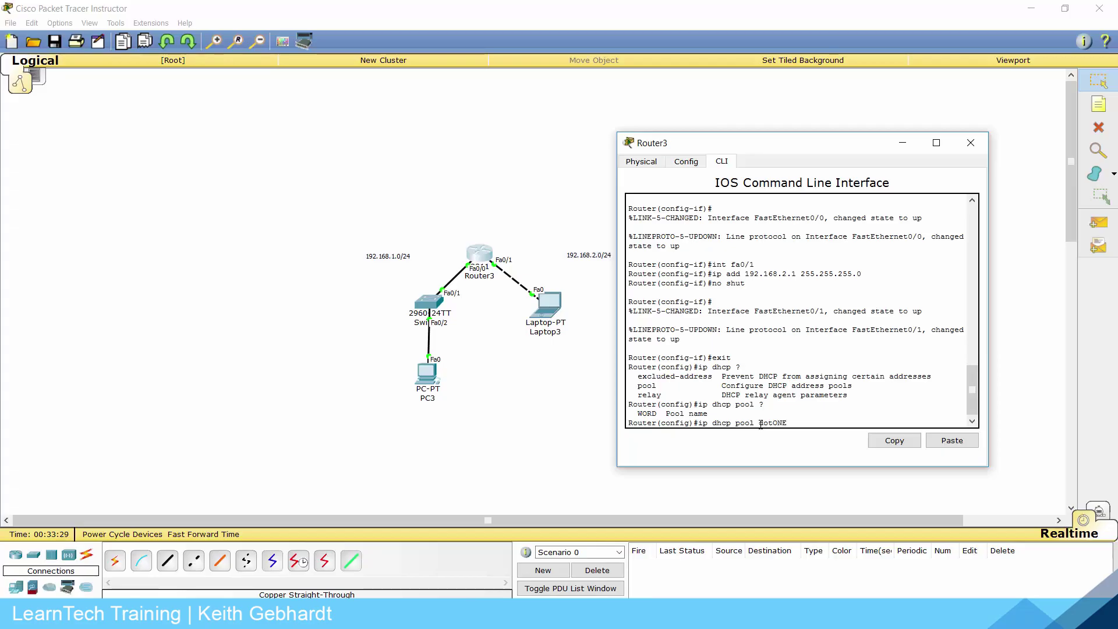
pyautogui.write('dotONE')
pyautogui.press('Return')
# - Set the default router of the dotONE pool to 192.168.1.1
pyautogui.write('dhcp-config)#d')
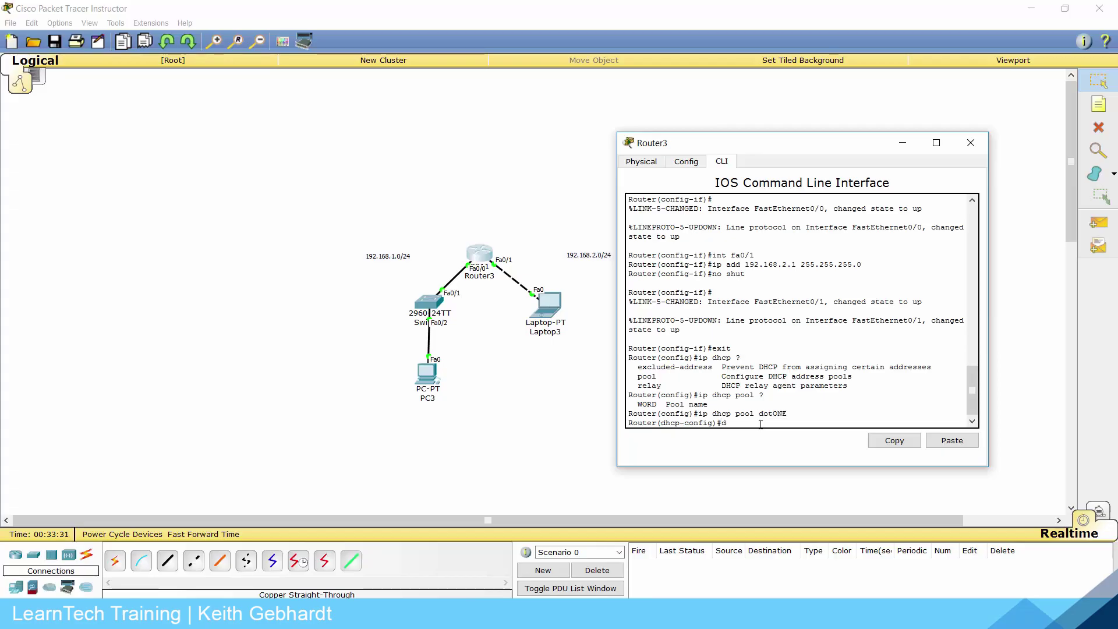
pyautogui.write('efau')
pyautogui.press('Tab')
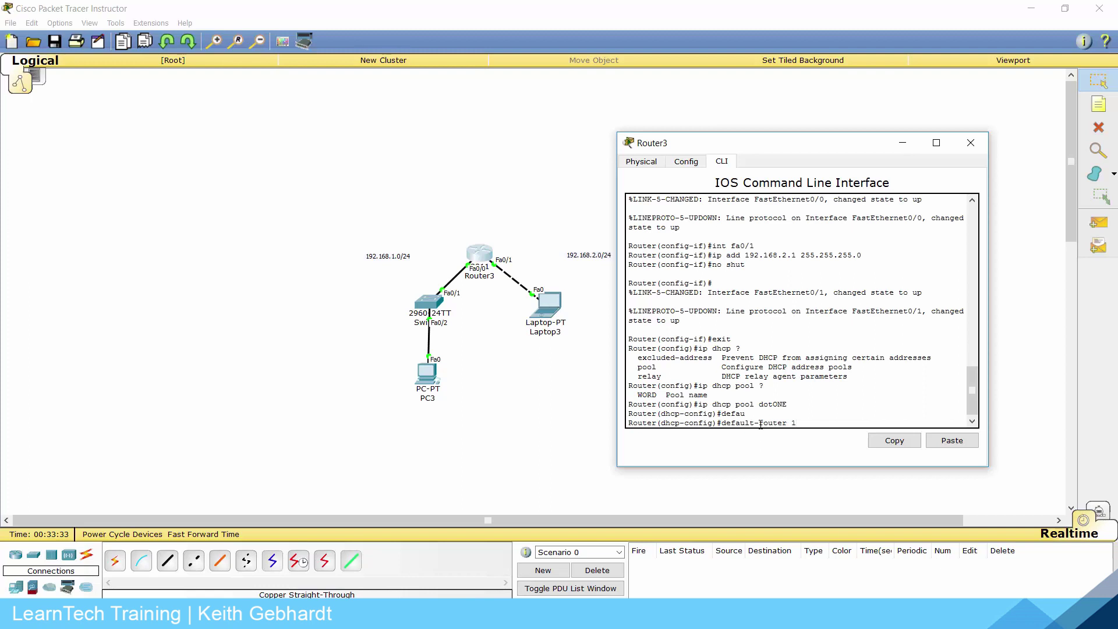
pyautogui.write('192.168.1.1')
pyautogui.press('Return')
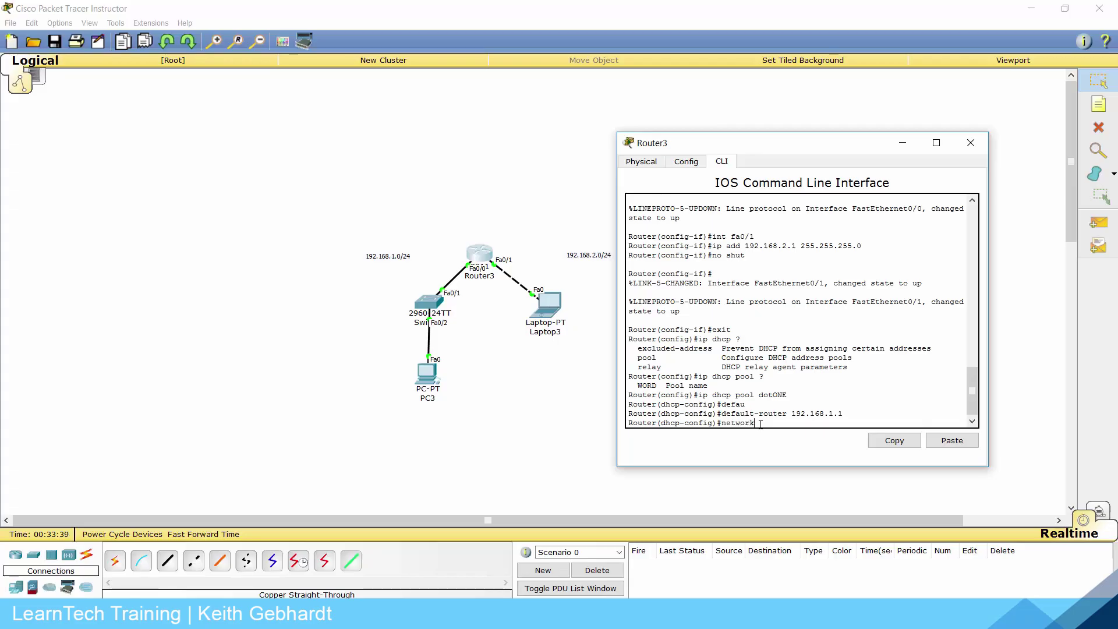
# - Set the dotONE pool's network to 192.168.1.0 255.255.255.0 and exit the pool configuration
pyautogui.write('8.1.0 255.255.255.0')
pyautogui.press('Return')
pyautogui.write('exit')
pyautogui.press('Return')
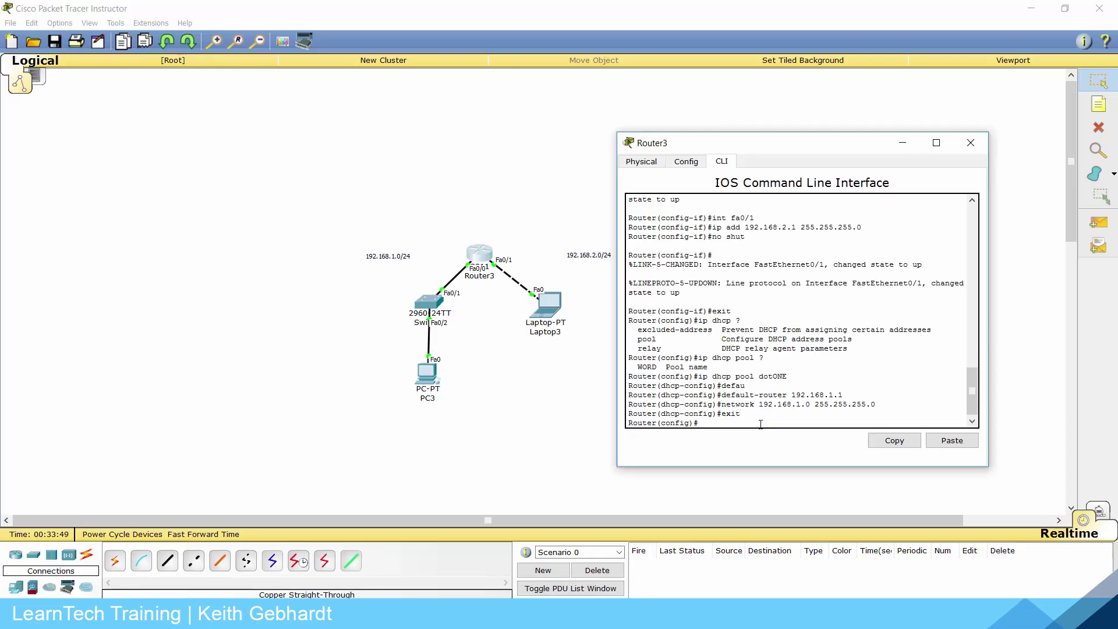
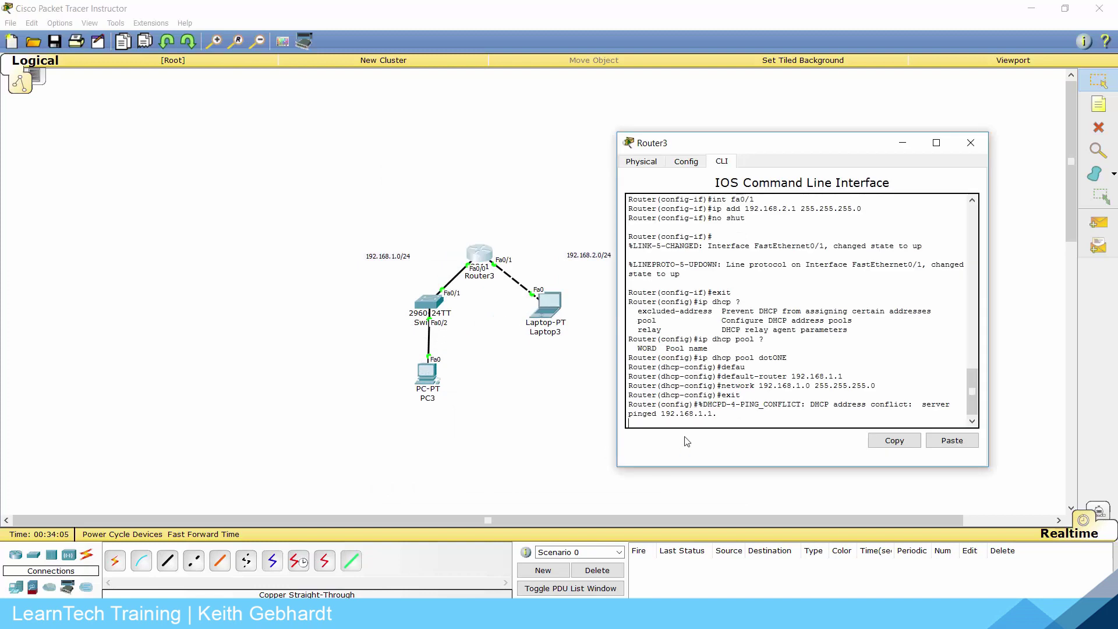
# - Create a second DHCP pool named dotTWO on the router with default router 192.168.2.1
pyautogui.press('Return')
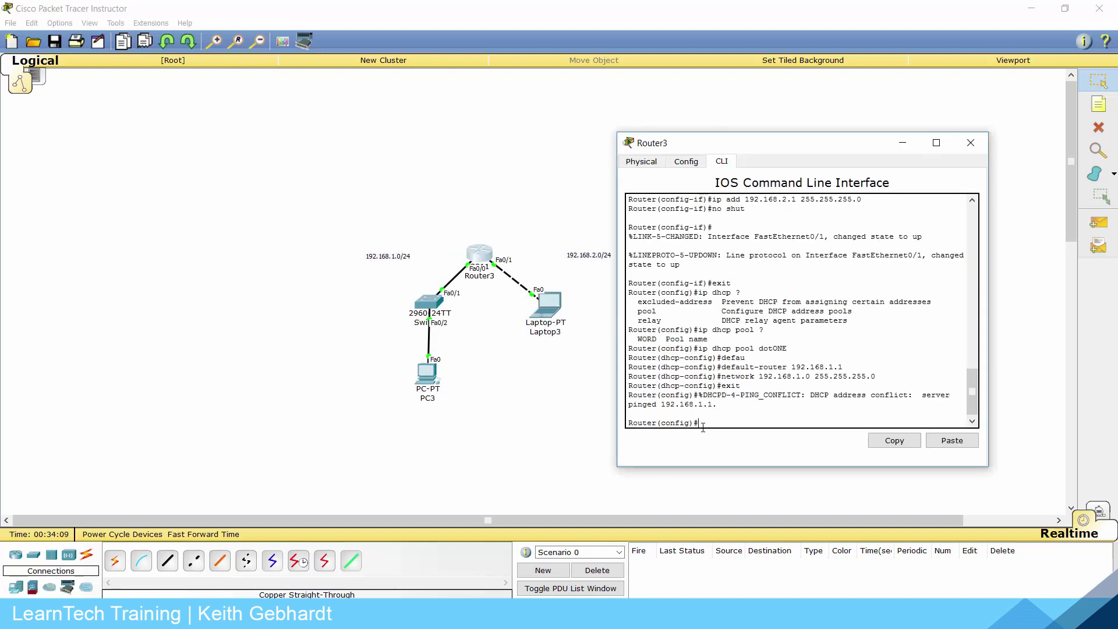
pyautogui.write('ip dhcp pool dotTWO')
pyautogui.press('Return')
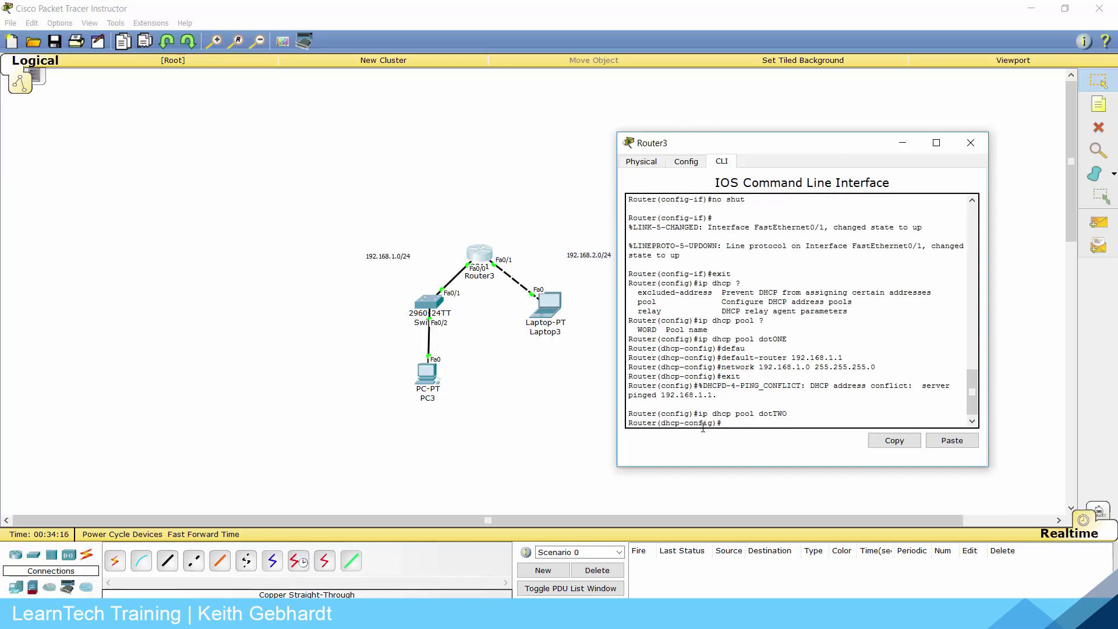
pyautogui.write('defau')
pyautogui.press('Tab')
pyautogui.write('192')
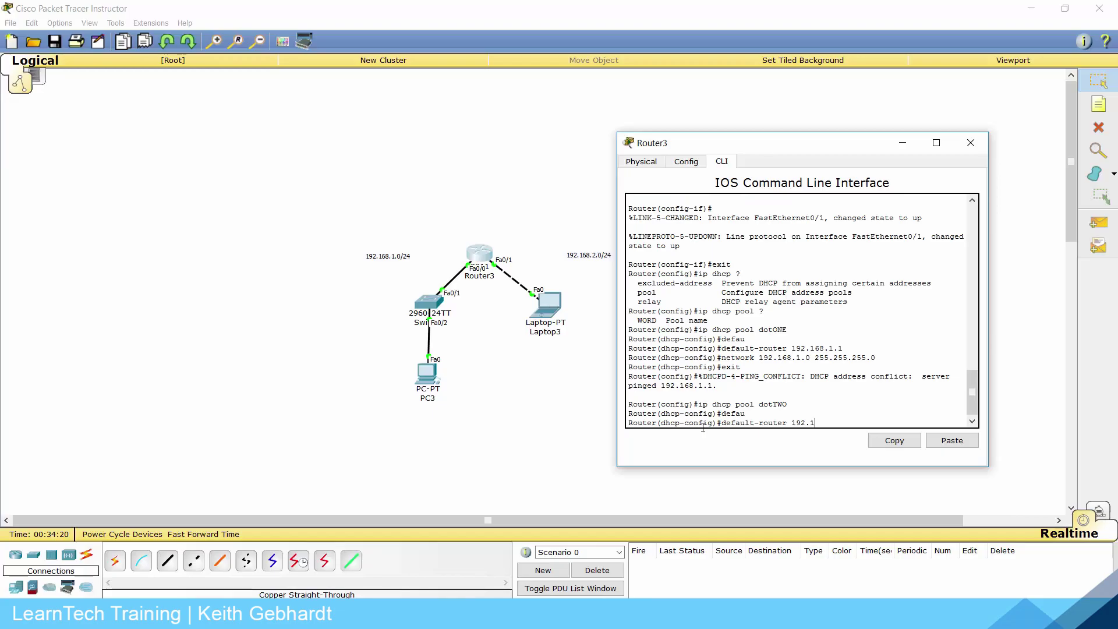
pyautogui.press('Return')
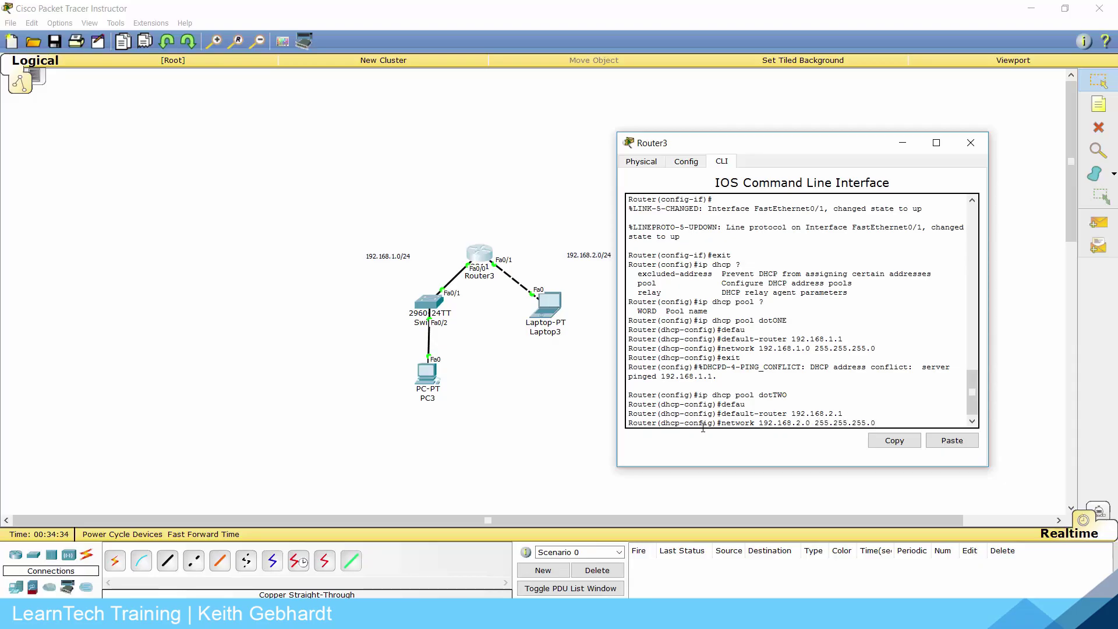
# - Set the dotTWO pool's network to 192.168.2.0 255.255.255.0 and exit the pool configuration
pyautogui.press('Return')
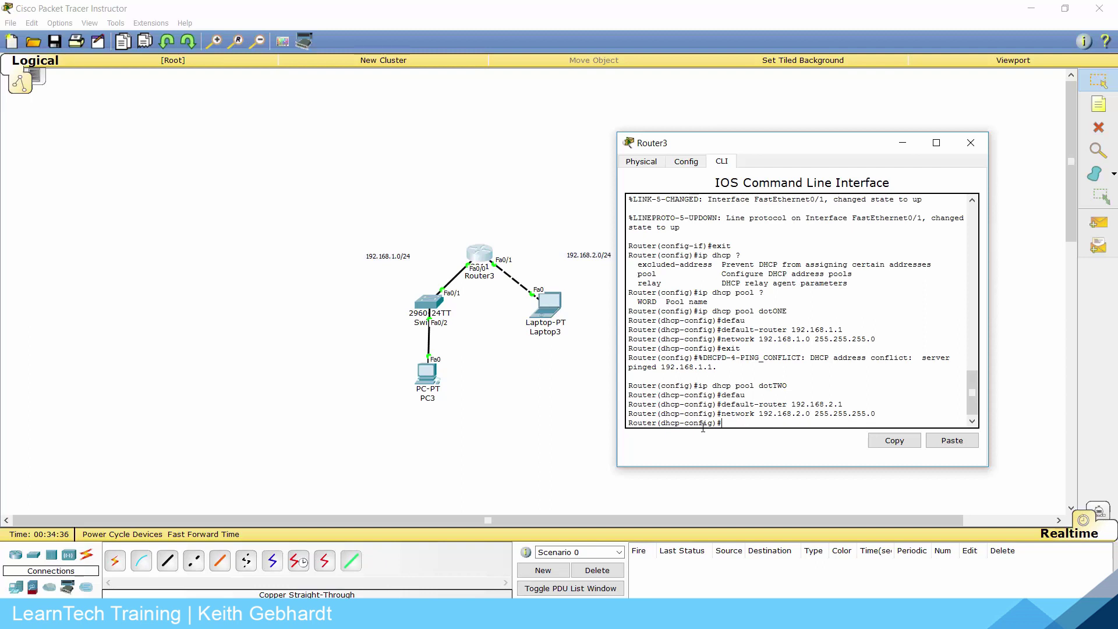
pyautogui.write('exit')
pyautogui.press('Return')
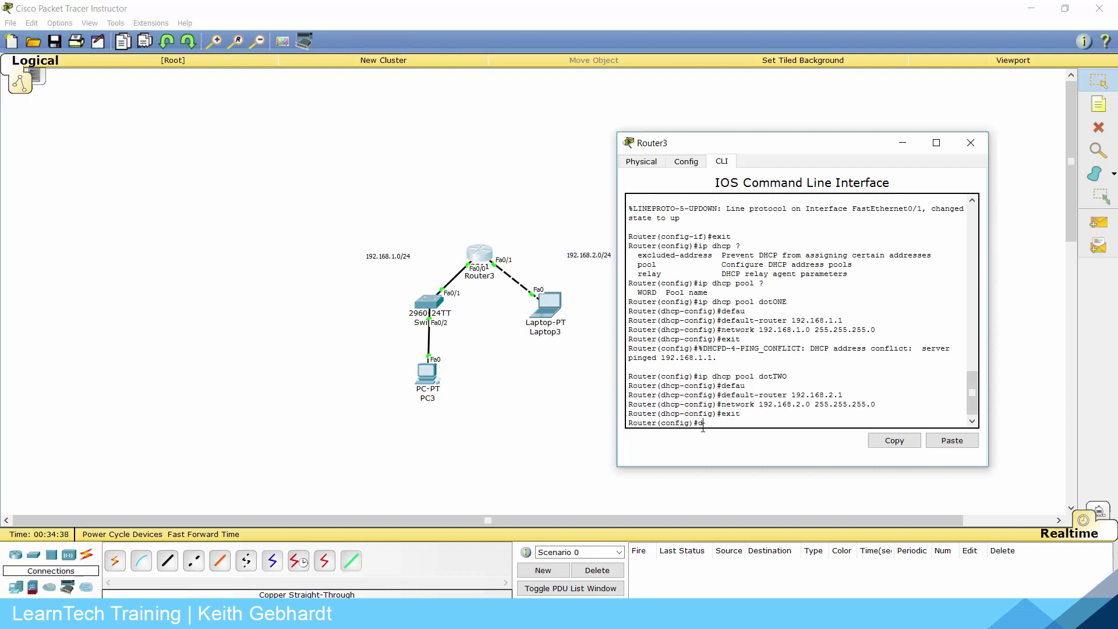
# - Save the router's configuration with do wr and close the router window
pyautogui.write('do wr')
pyautogui.press('Return')
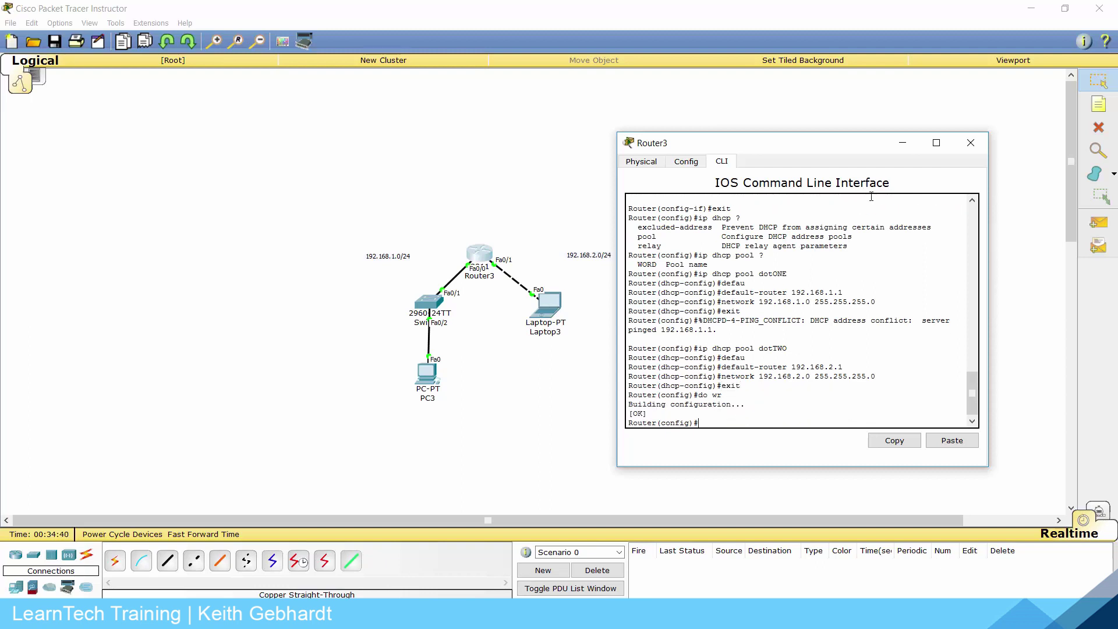
pyautogui.click(970, 143)
# - Switch Laptop3's IPv4 configuration to DHCP so it requests an address, and close its IP Configuration
pyautogui.click(541, 309)
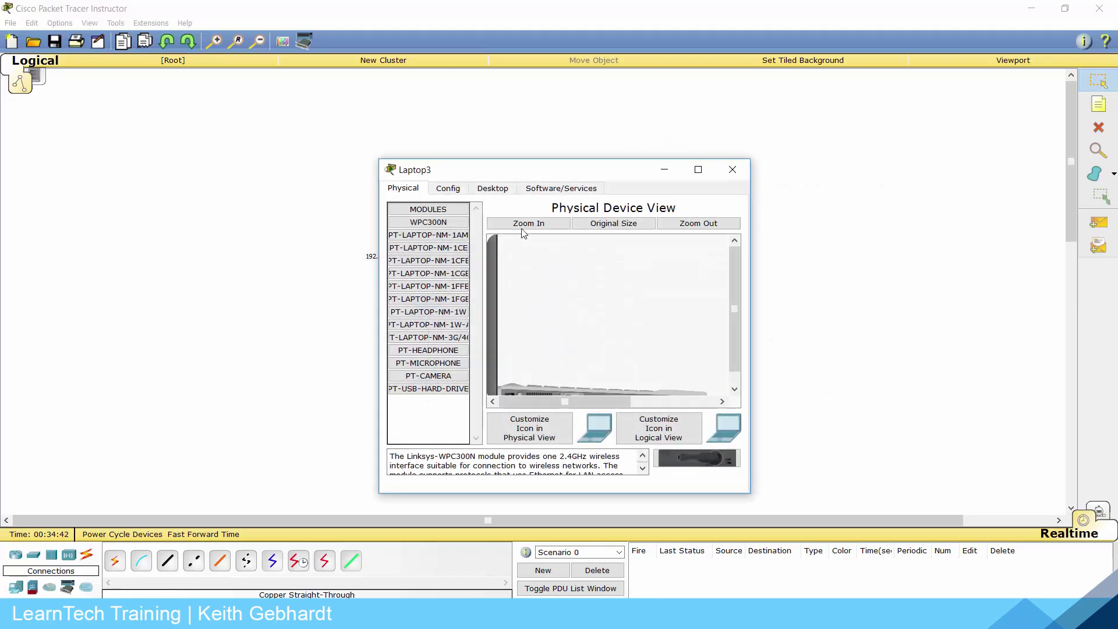
pyautogui.click(492, 188)
pyautogui.click(439, 217)
pyautogui.click(401, 240)
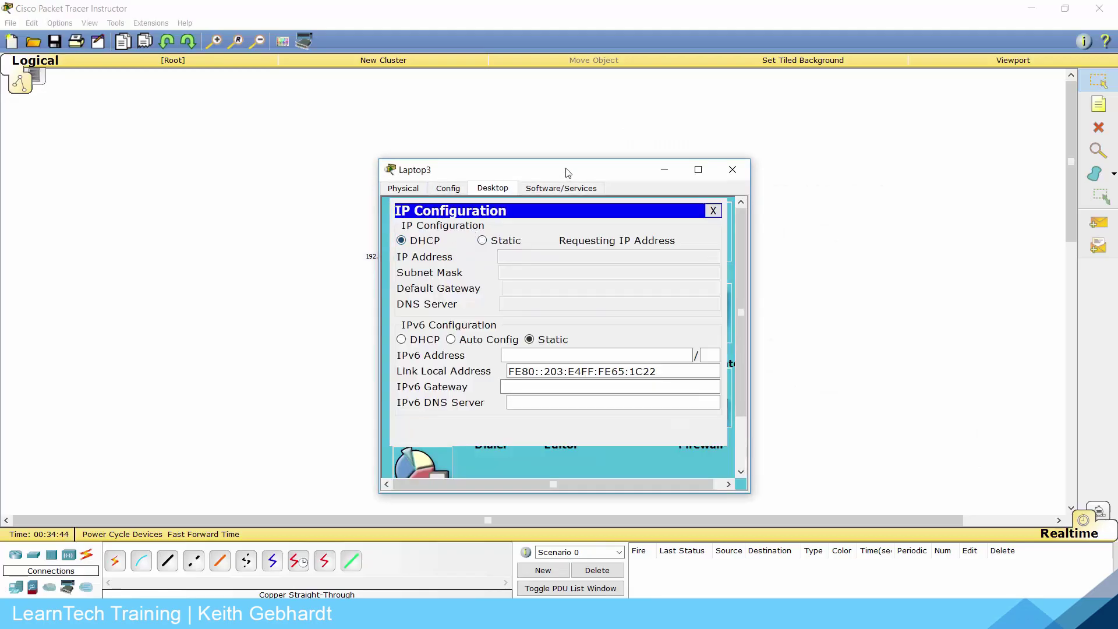
pyautogui.moveTo(566, 172); pyautogui.dragTo(799, 157)
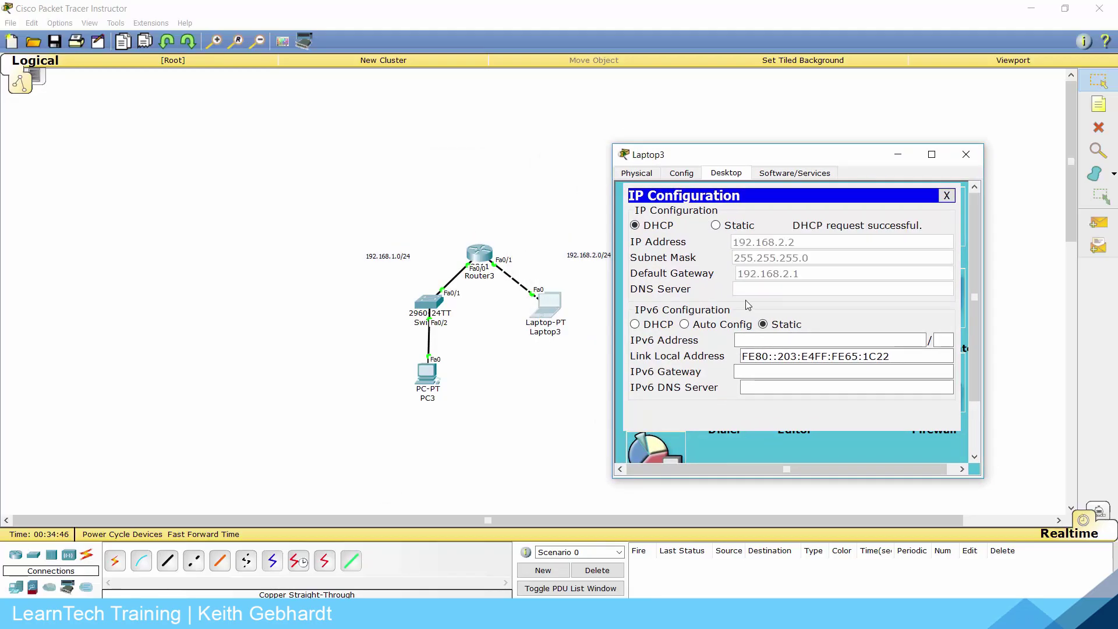
pyautogui.click(946, 196)
# - Check PC3 and ping 192.168.1.2 from Laptop3's command prompt, closing the laptop window when done
pyautogui.click(856, 216)
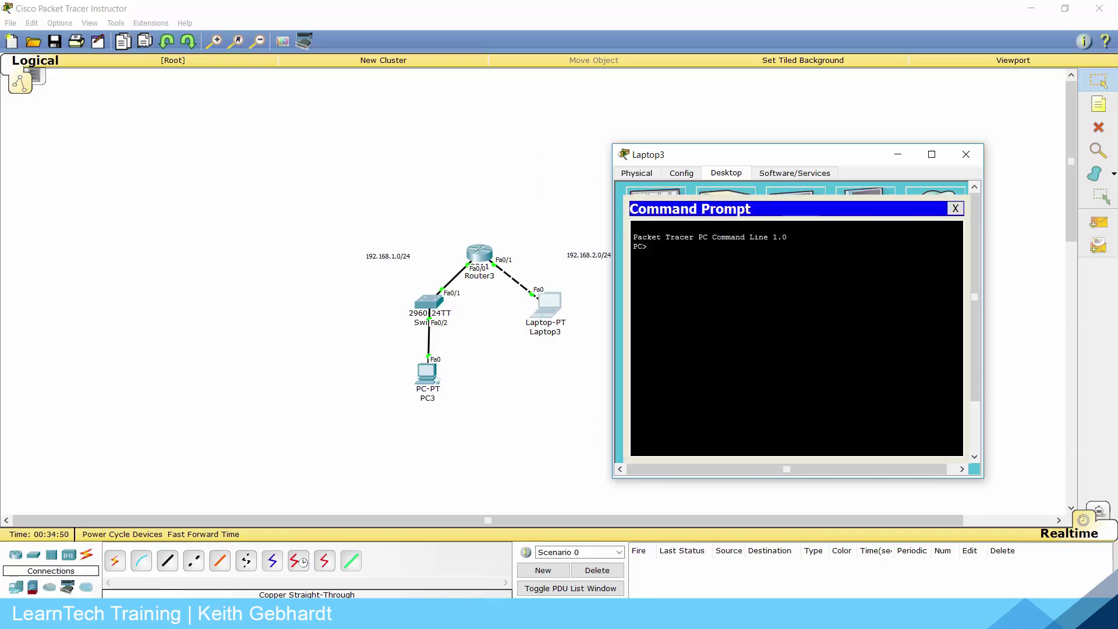
pyautogui.write('ping 192.168.')
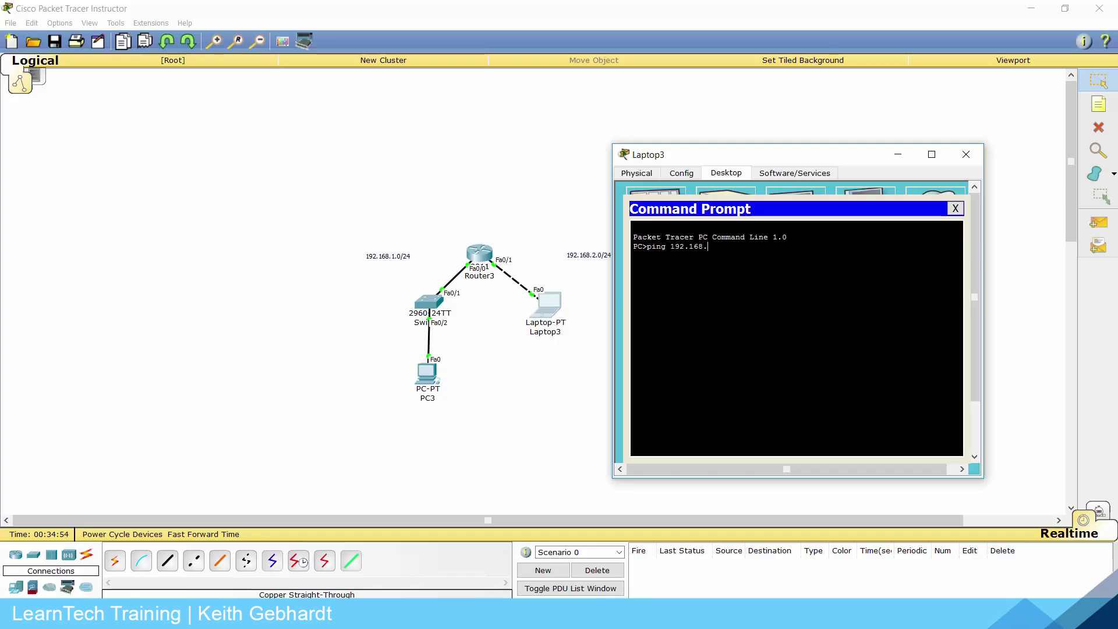
pyautogui.click(433, 373)
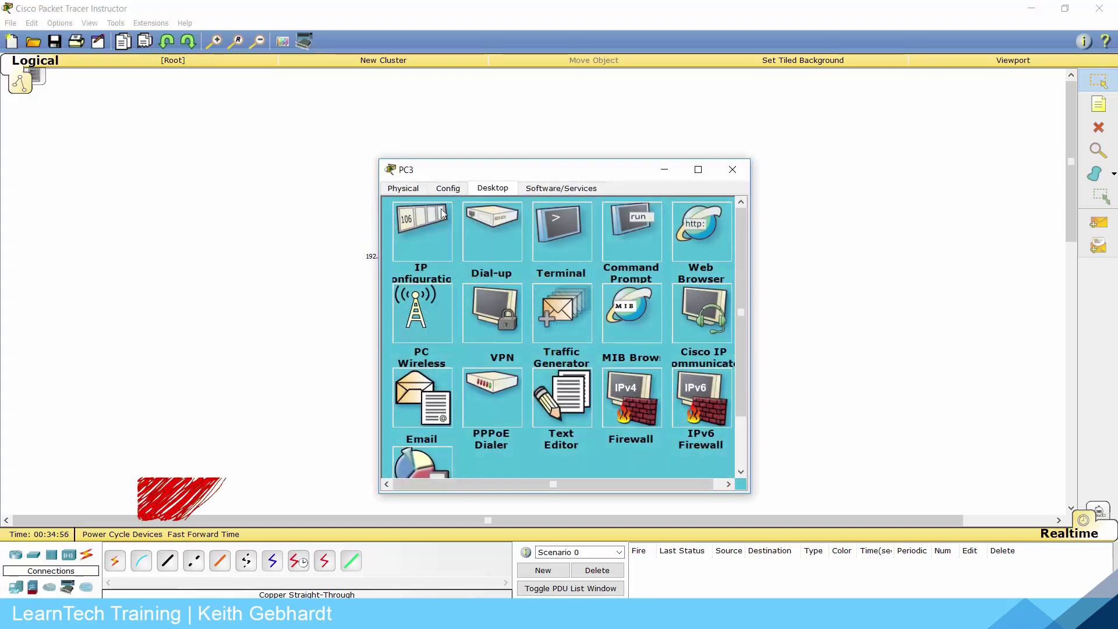
pyautogui.click(469, 281)
pyautogui.click(732, 169)
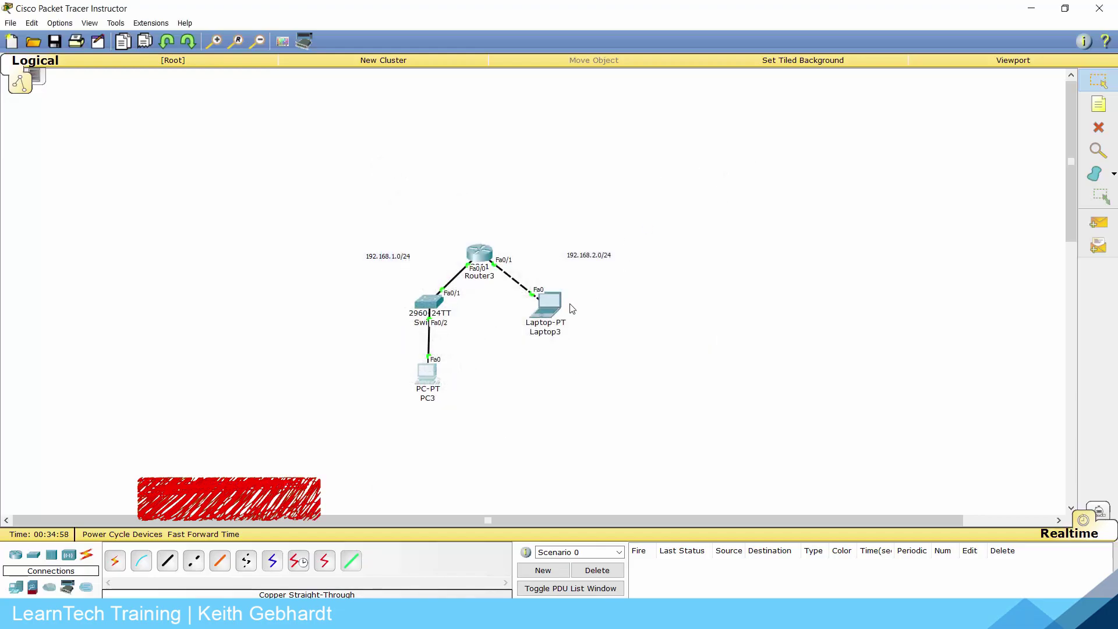
pyautogui.click(549, 302)
pyautogui.write('1.')
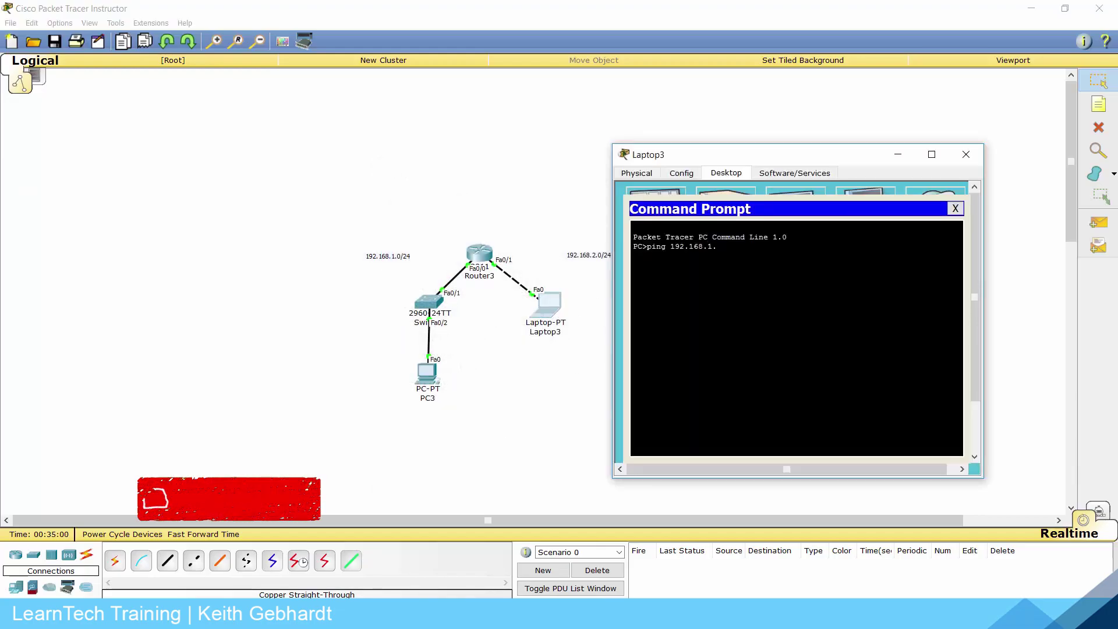
pyautogui.write('2')
pyautogui.press('Return')
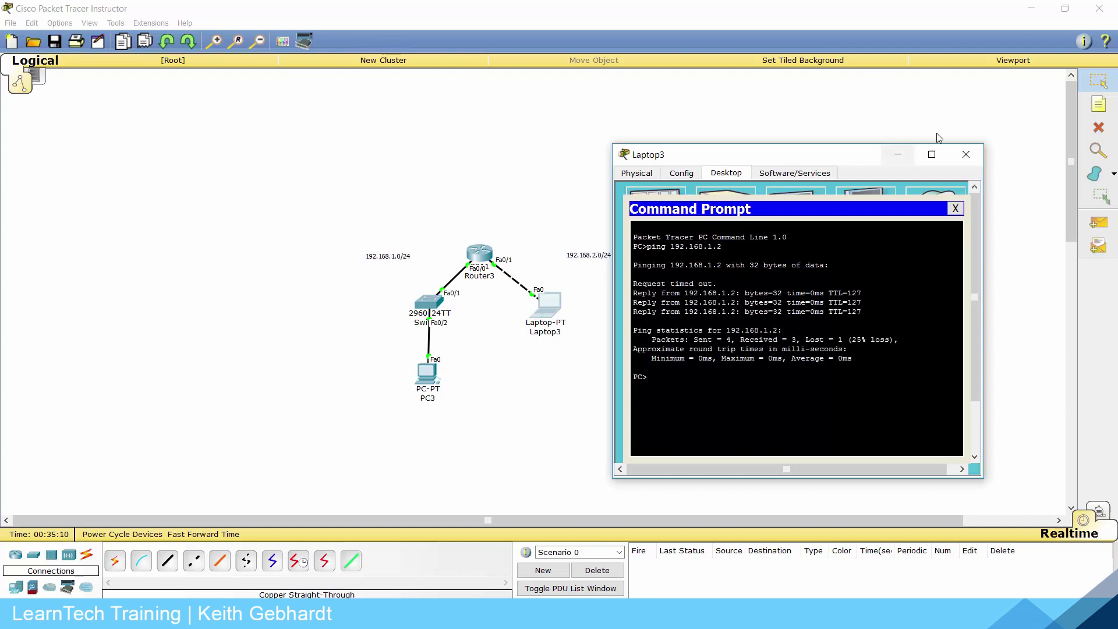
pyautogui.click(964, 153)
# - Move the entire existing topology with its network labels to the upper-right area of the workspace
pyautogui.moveTo(327, 201); pyautogui.dragTo(617, 419)
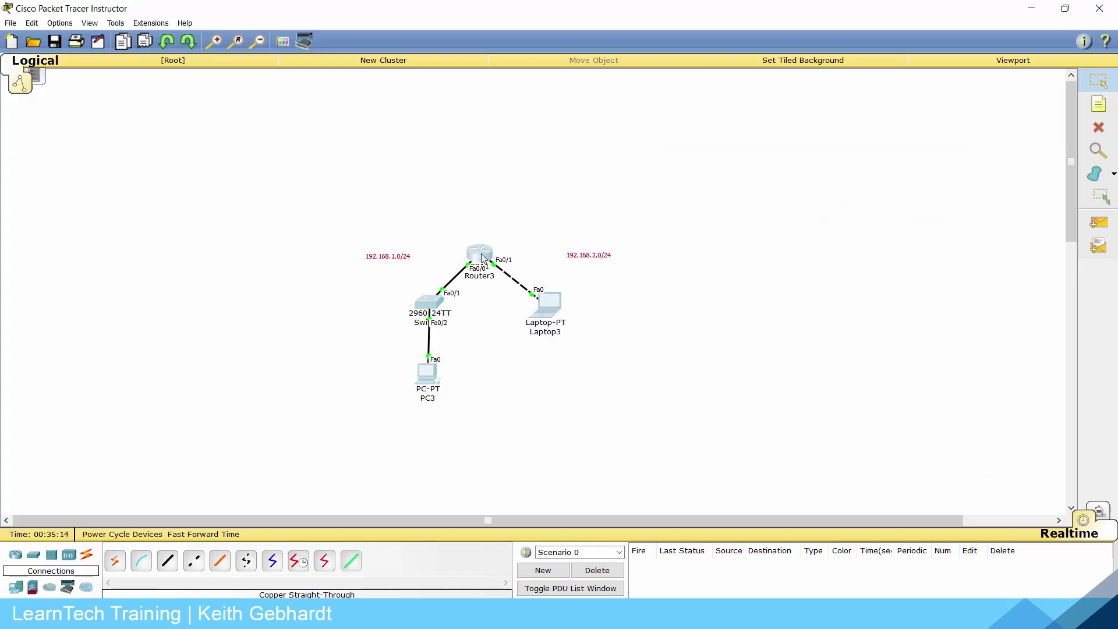
pyautogui.moveTo(483, 257); pyautogui.dragTo(854, 110)
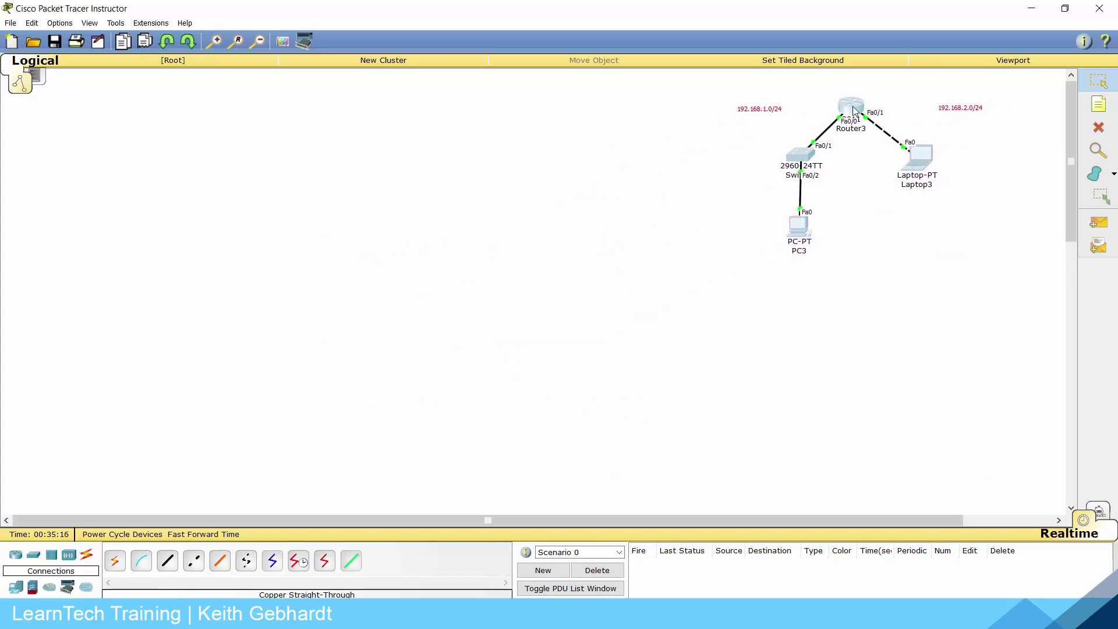
pyautogui.click(802, 268)
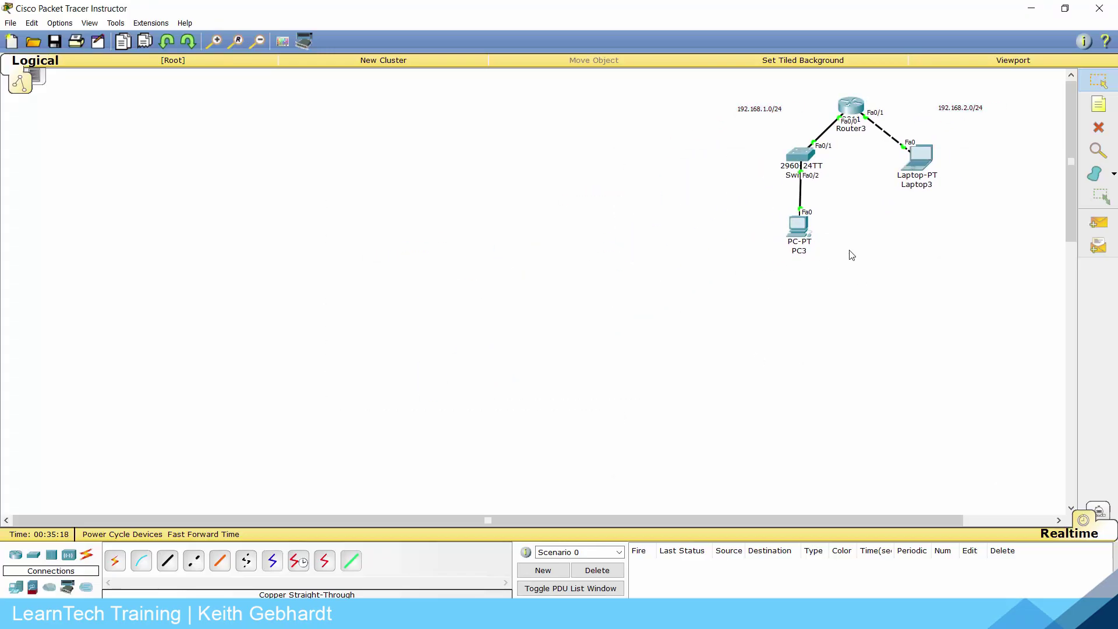
pyautogui.moveTo(720, 91); pyautogui.dragTo(823, 268)
pyautogui.click(375, 159)
# - Place a new 2811 router in the empty central area of the workspace
pyautogui.click(16, 555)
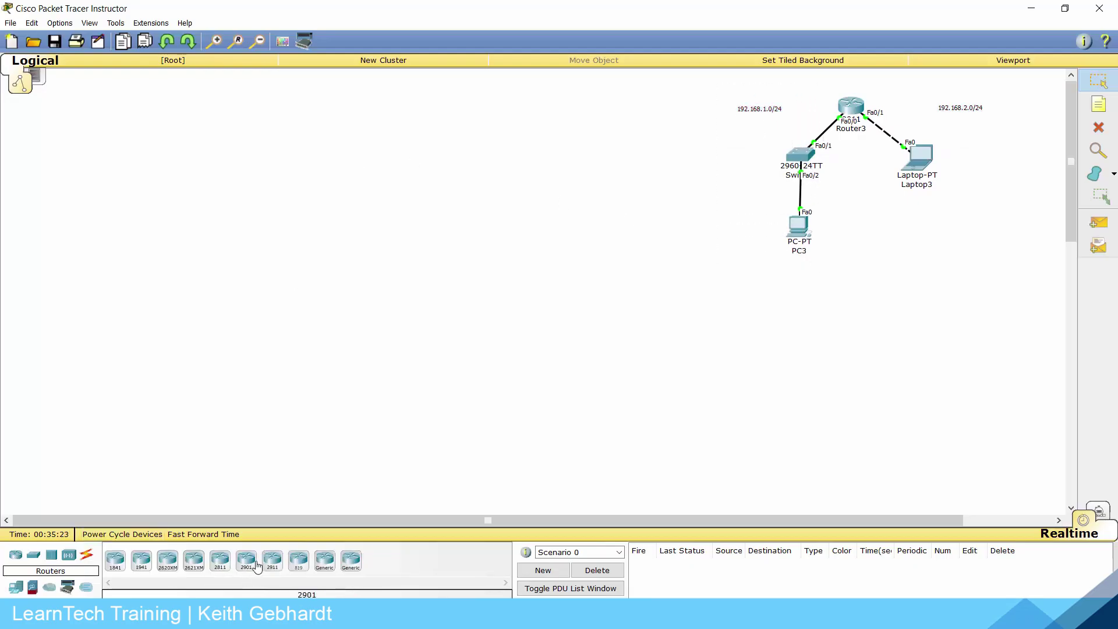
pyautogui.click(220, 560)
pyautogui.click(455, 233)
# - Place two 2960 switches slightly below the new 2811 router, one on either side of it
pyautogui.click(34, 555)
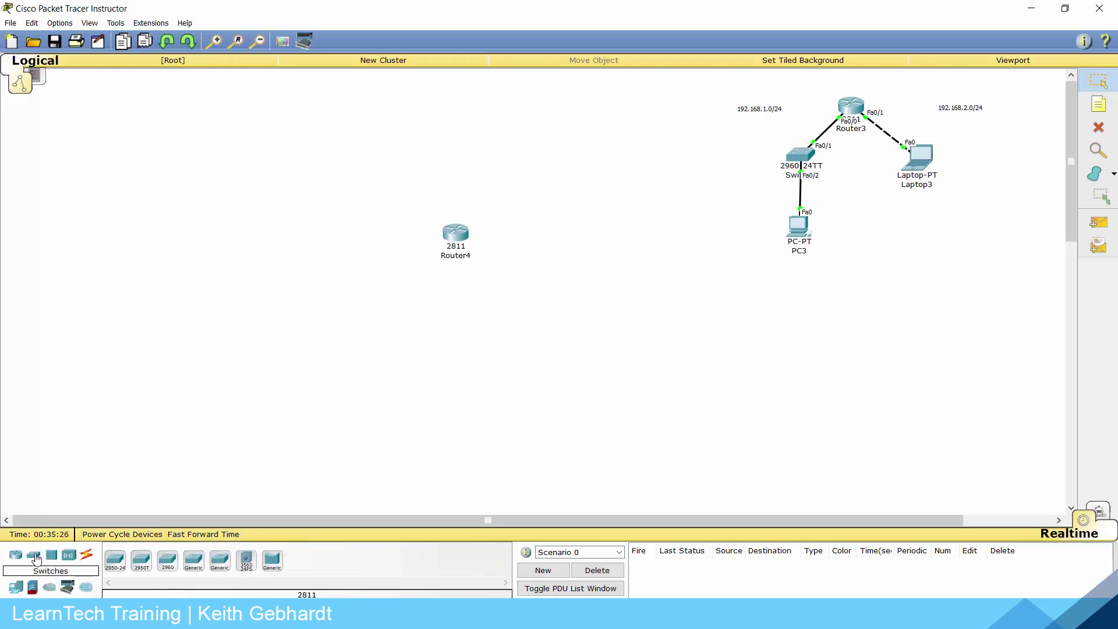
pyautogui.click(168, 560)
pyautogui.click(358, 316)
pyautogui.click(168, 560)
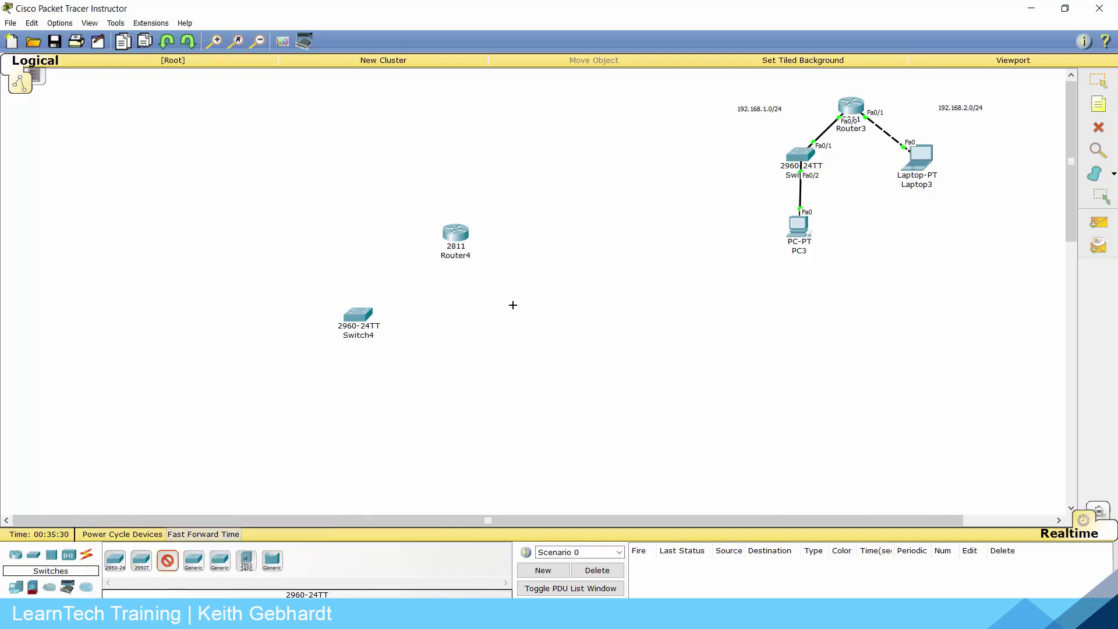
pyautogui.click(522, 313)
pyautogui.moveTo(527, 317); pyautogui.dragTo(545, 291)
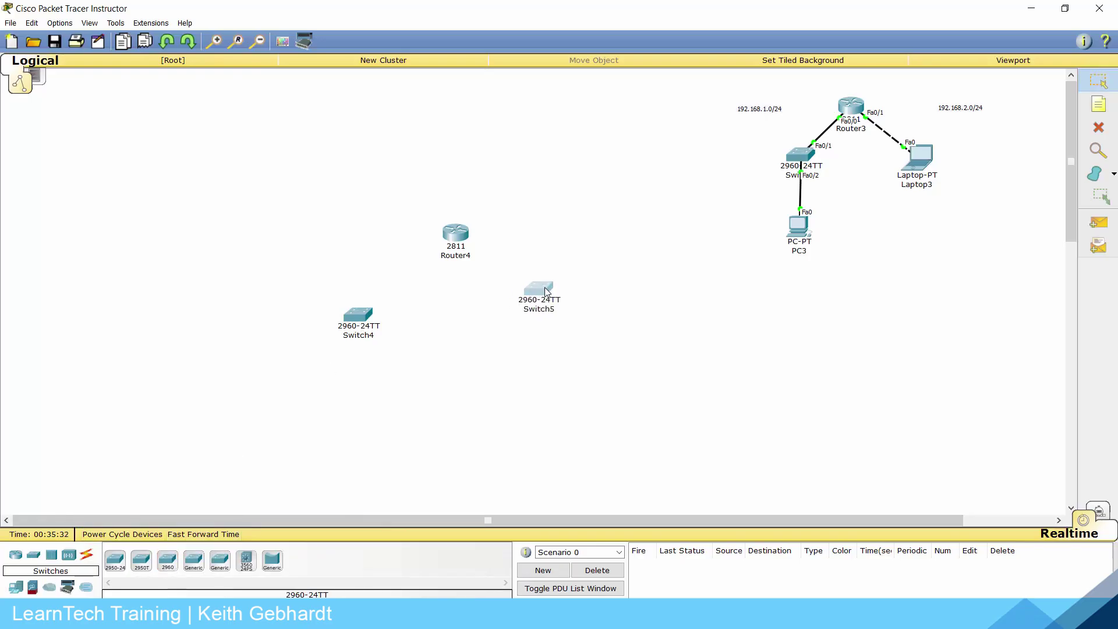
pyautogui.moveTo(364, 320); pyautogui.dragTo(379, 294)
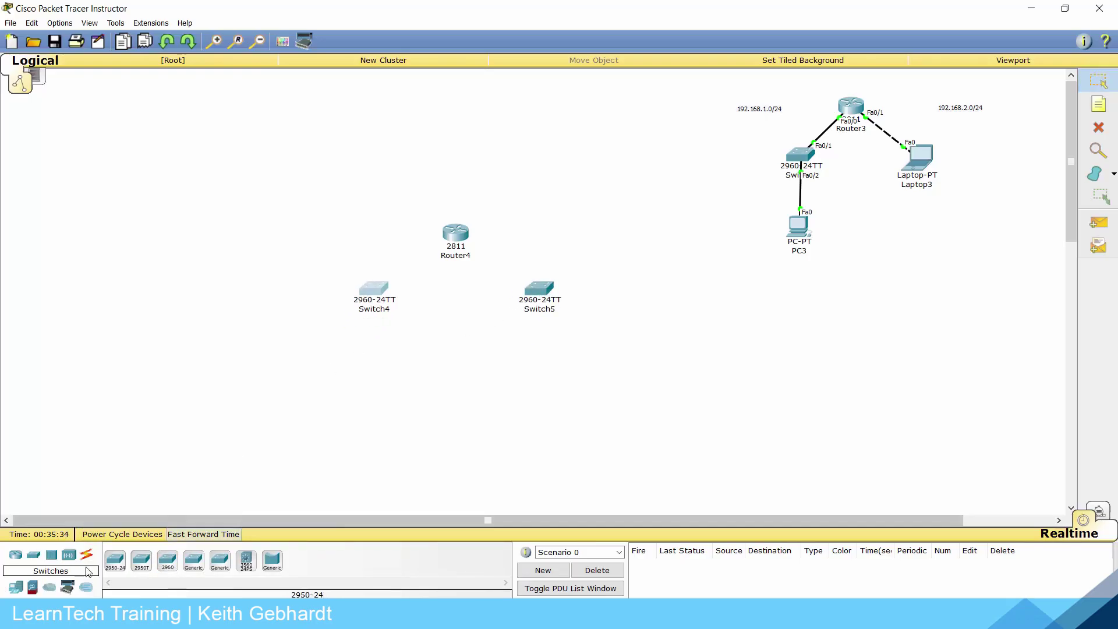
# - Place a PC-PT below and to the left of Switch4
pyautogui.click(15, 586)
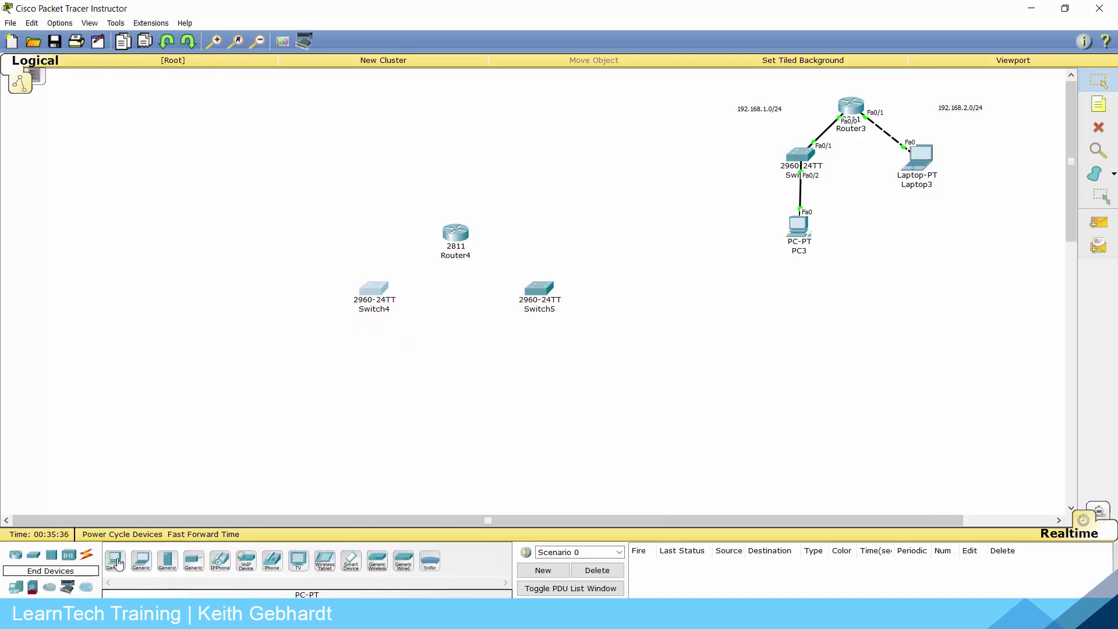
pyautogui.click(115, 560)
pyautogui.click(309, 355)
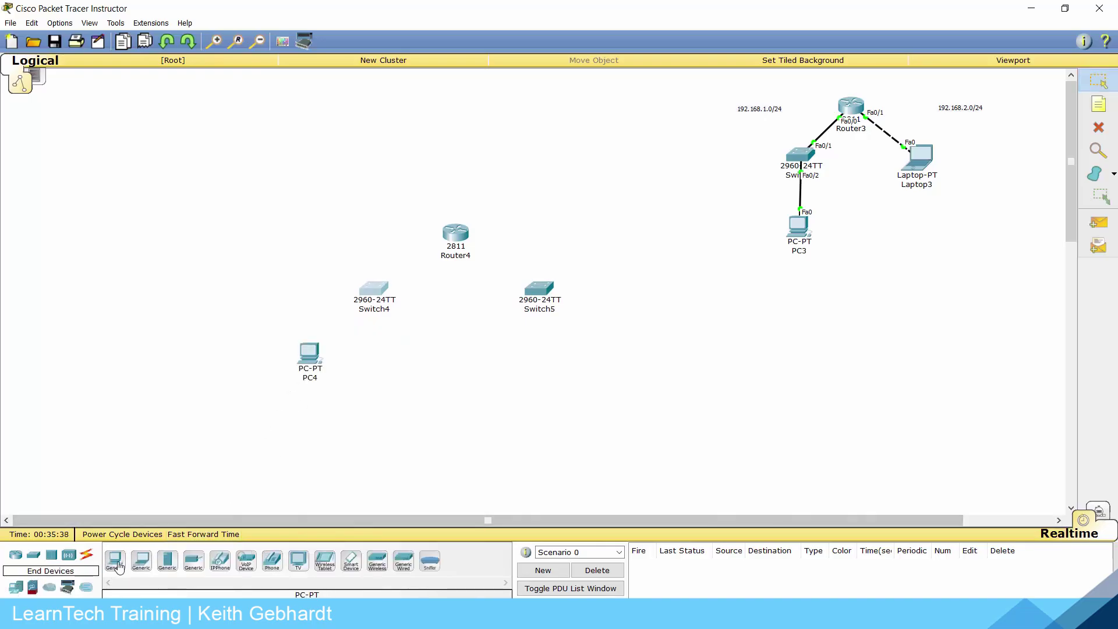
# - Place a second PC-PT beside PC4 below Switch4, and two Laptop-PTs side by side below Switch5
pyautogui.click(390, 350)
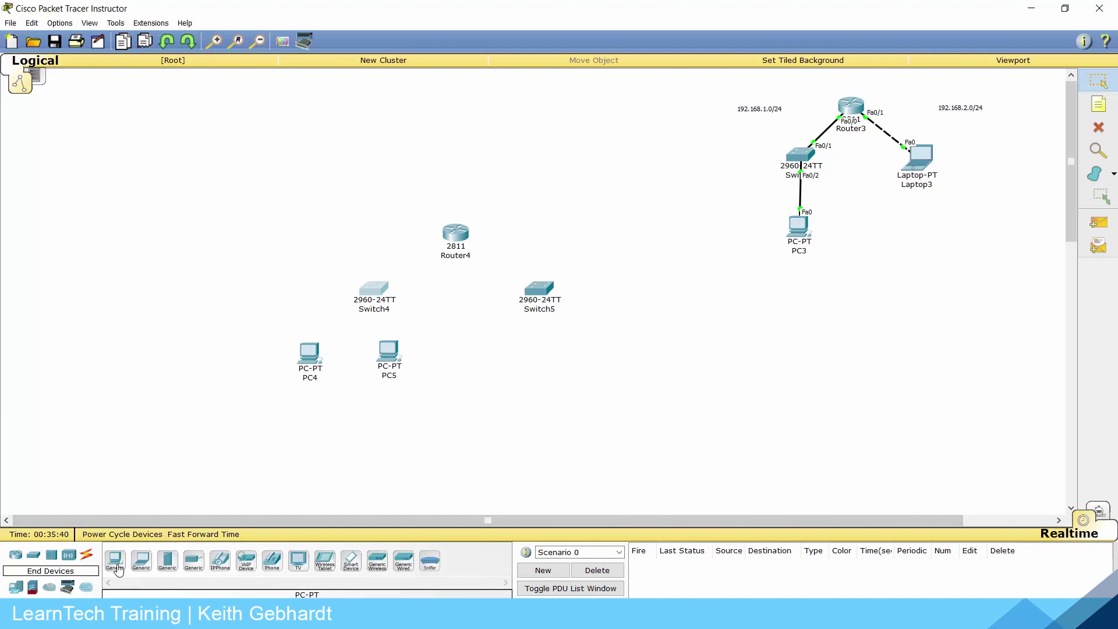
pyautogui.click(146, 571)
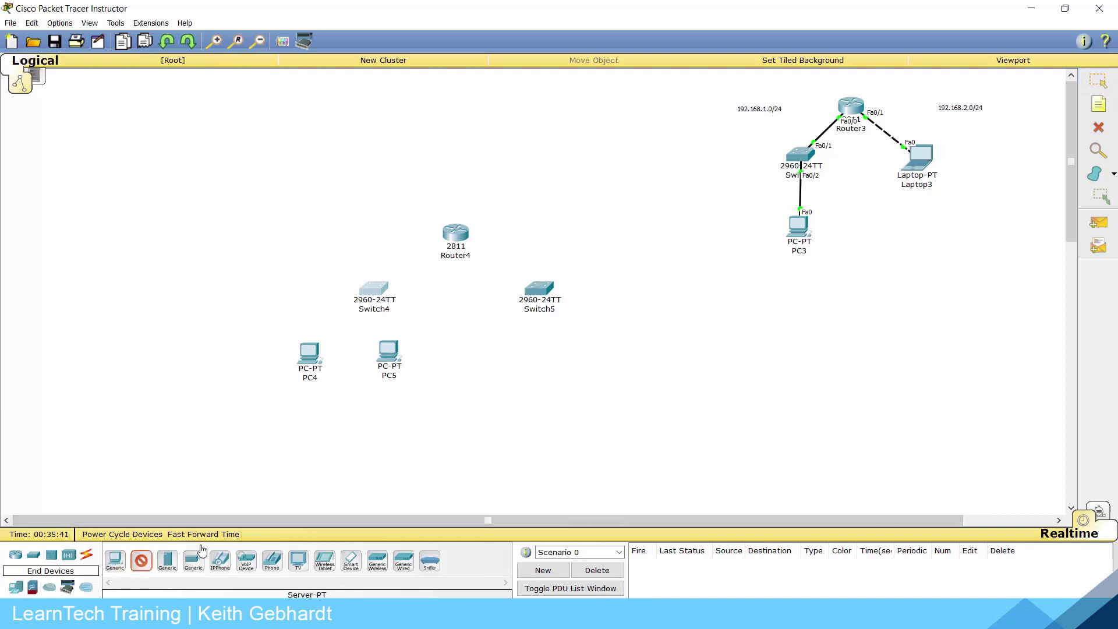
pyautogui.click(511, 351)
pyautogui.click(151, 558)
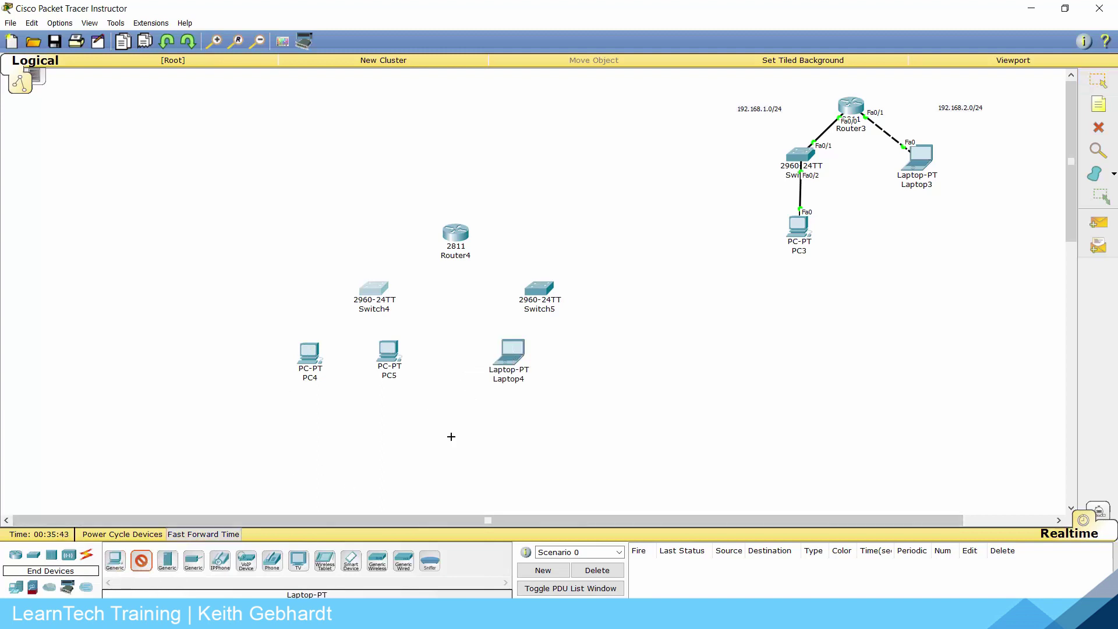
pyautogui.click(579, 347)
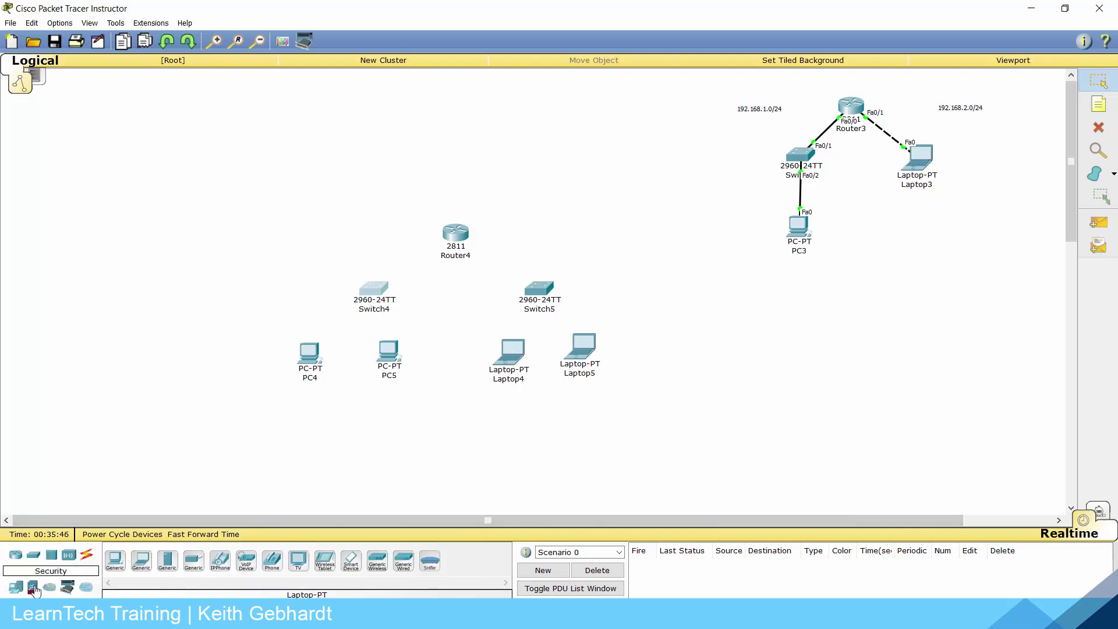
# - Place a Server-PT to the left of Switch4 and connect its FastEthernet0 to Switch4's FastEthernet0/1 with a copper straight-through cable
pyautogui.click(168, 574)
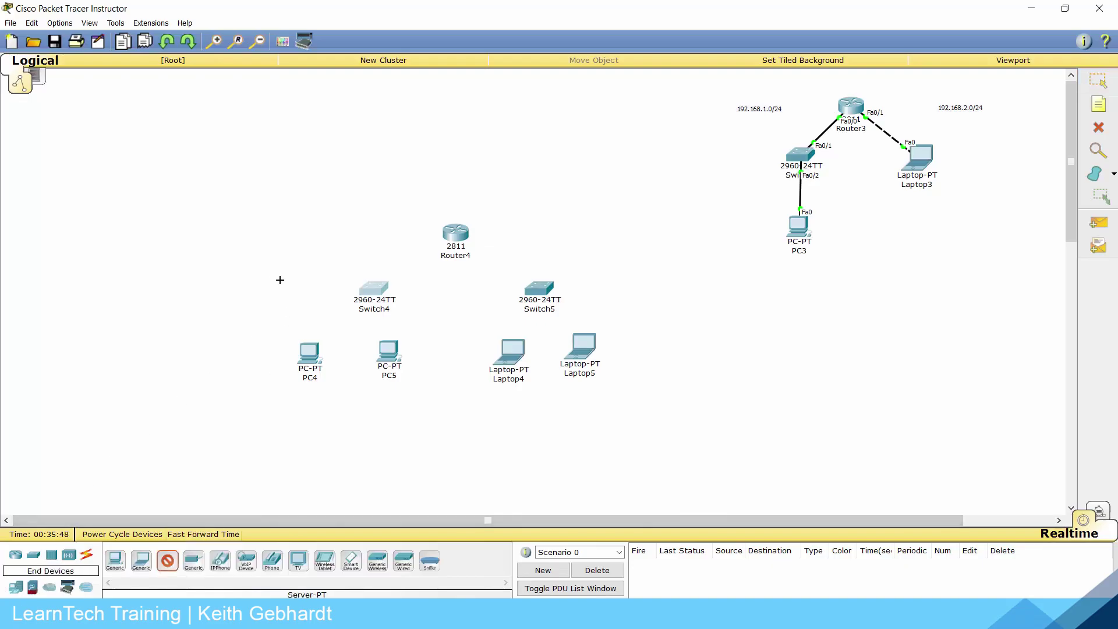
pyautogui.click(239, 279)
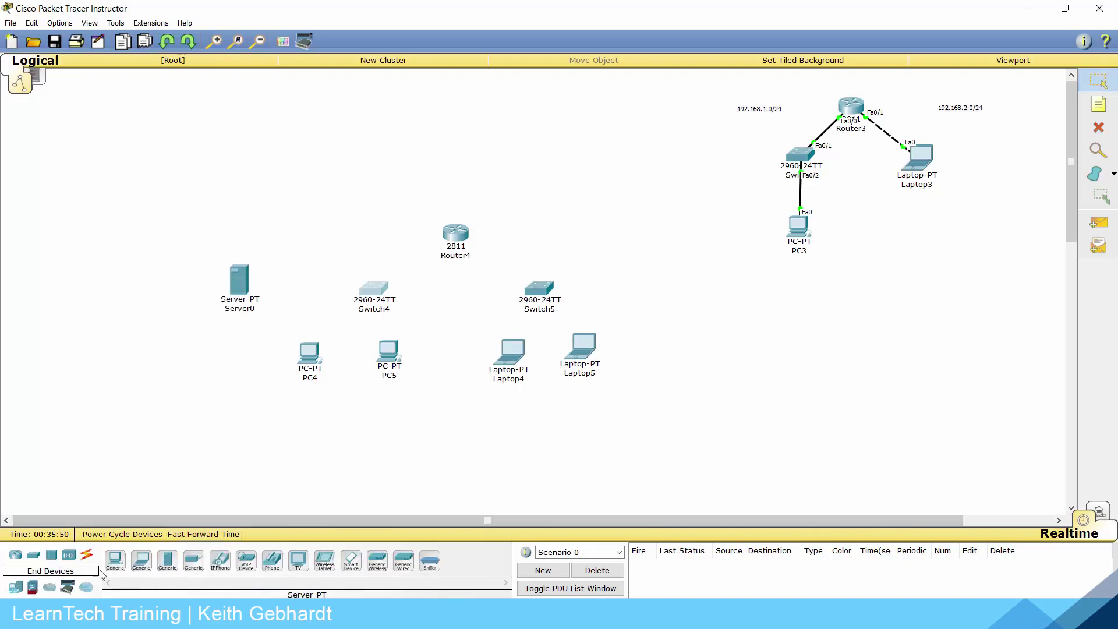
pyautogui.click(87, 555)
pyautogui.click(167, 560)
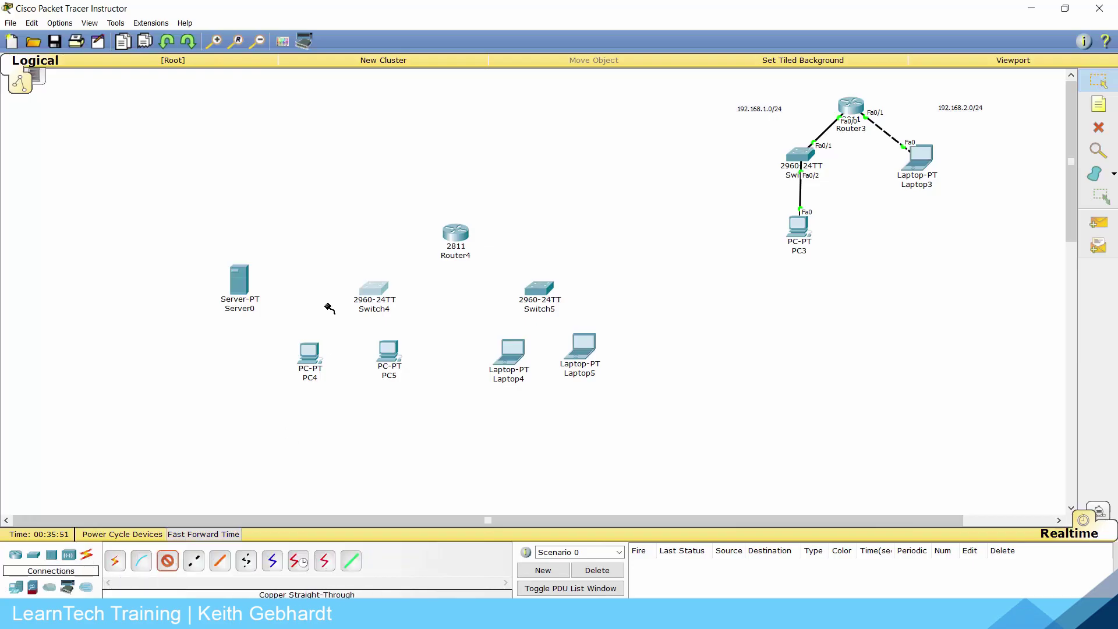
pyautogui.click(242, 285)
pyautogui.click(291, 292)
pyautogui.click(371, 289)
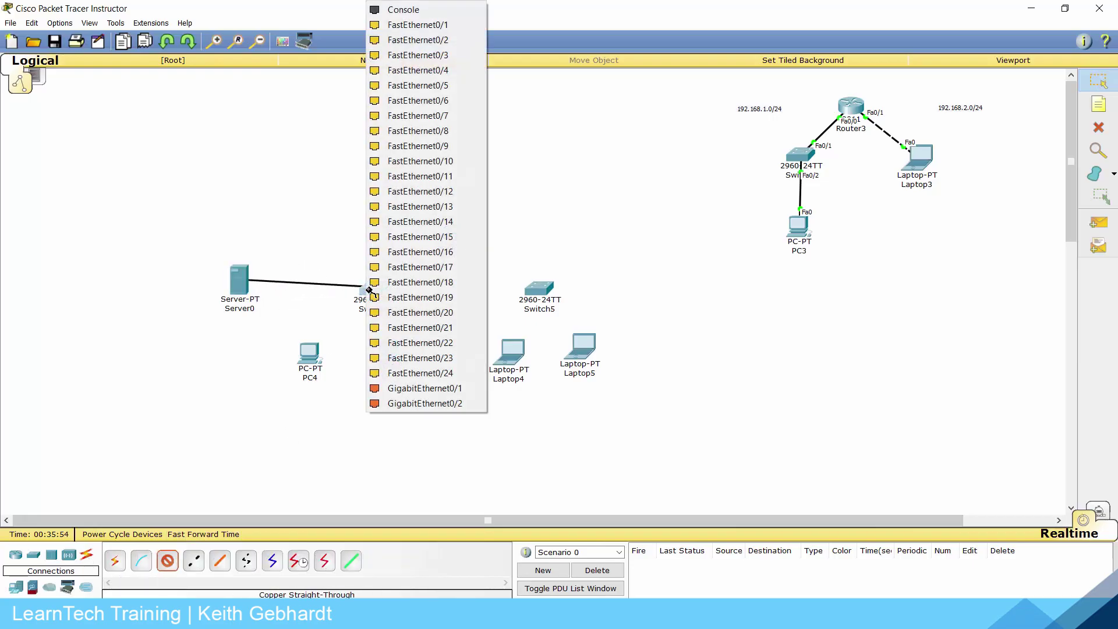
pyautogui.click(407, 24)
pyautogui.moveTo(238, 291); pyautogui.dragTo(240, 300)
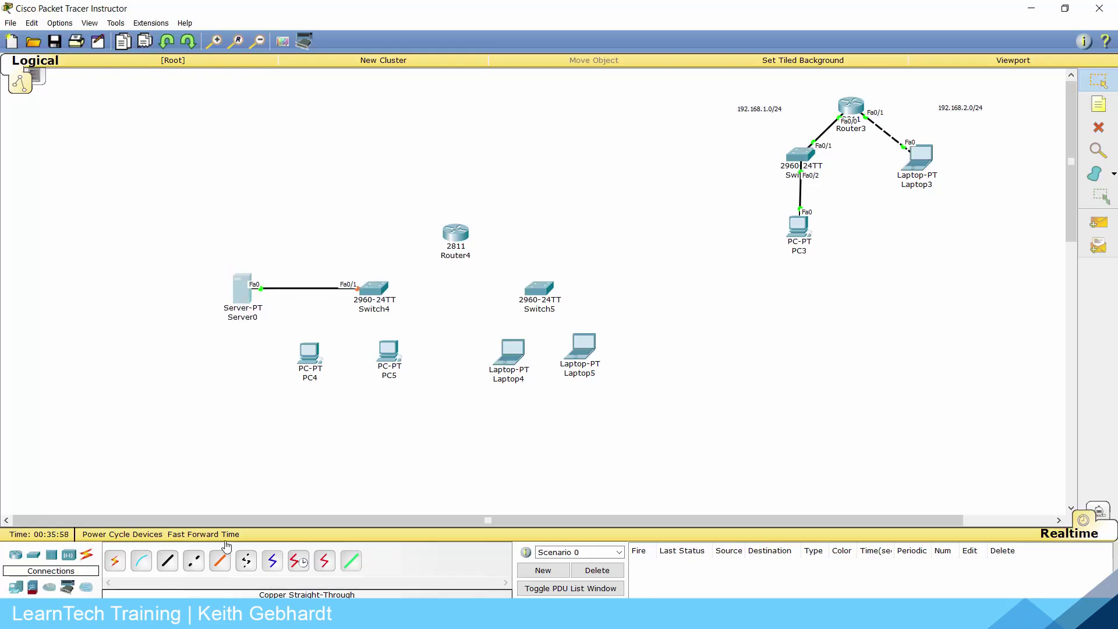
# - Connect PC4's FastEthernet0 to Switch4's FastEthernet0/2 with a copper straight-through cable
pyautogui.click(167, 561)
pyautogui.click(315, 353)
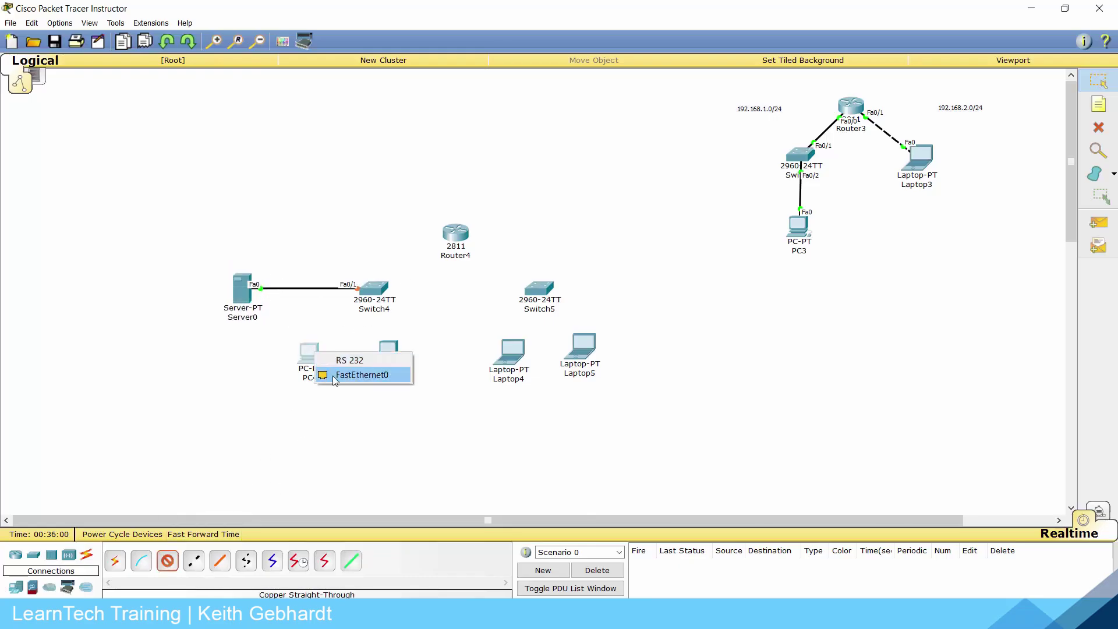
pyautogui.click(356, 372)
pyautogui.click(369, 293)
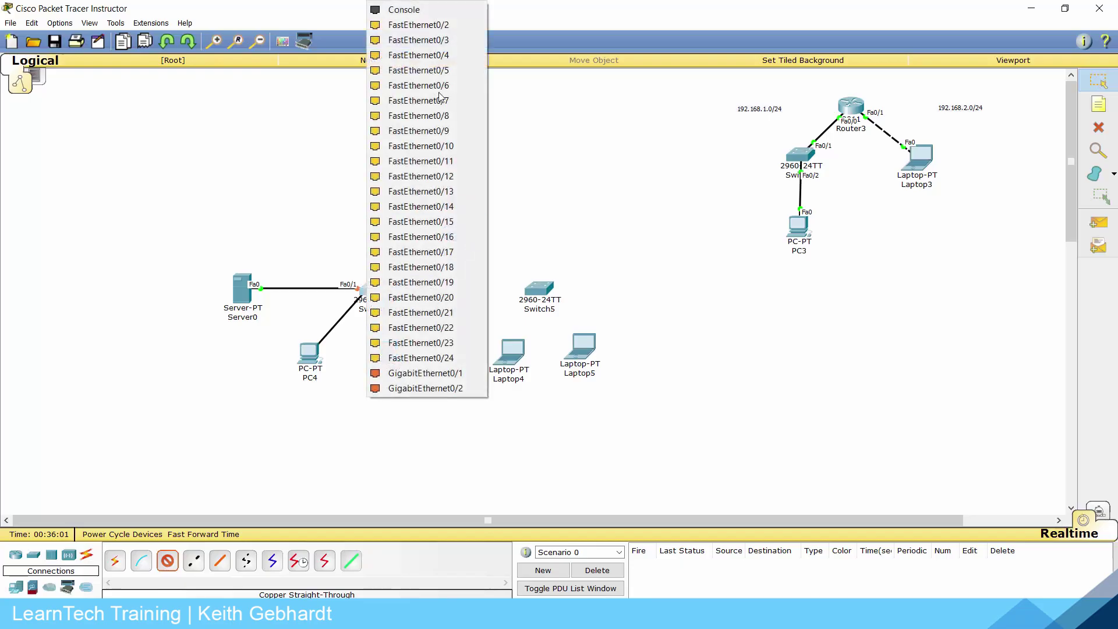
pyautogui.click(443, 37)
# - Connect PC5's FastEthernet0 to Switch4's FastEthernet0/3 with a copper straight-through cable
pyautogui.click(167, 560)
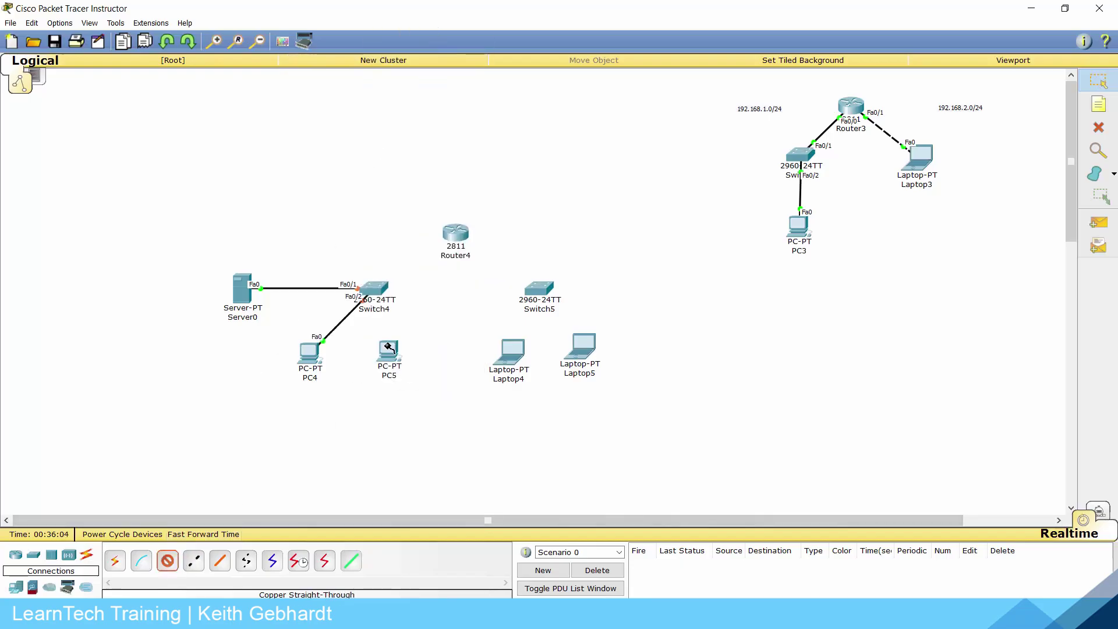
pyautogui.click(387, 349)
pyautogui.click(408, 365)
pyautogui.click(382, 296)
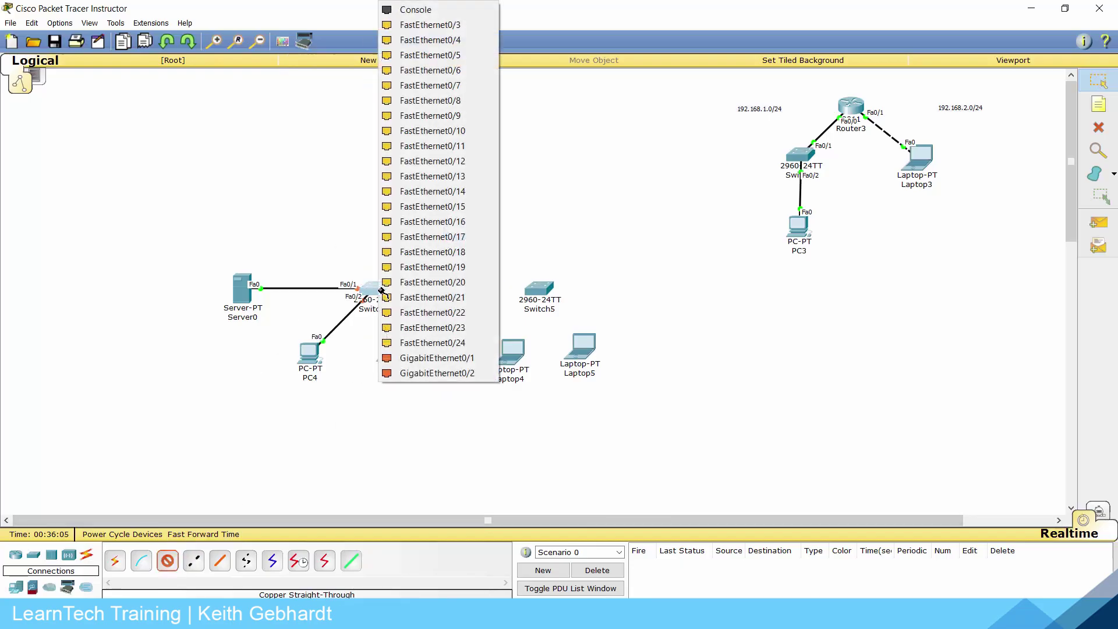
pyautogui.click(434, 54)
# - Connect Switch4's FastEthernet0/4 to Router4's FastEthernet0/0 with a copper straight-through cable
pyautogui.click(167, 560)
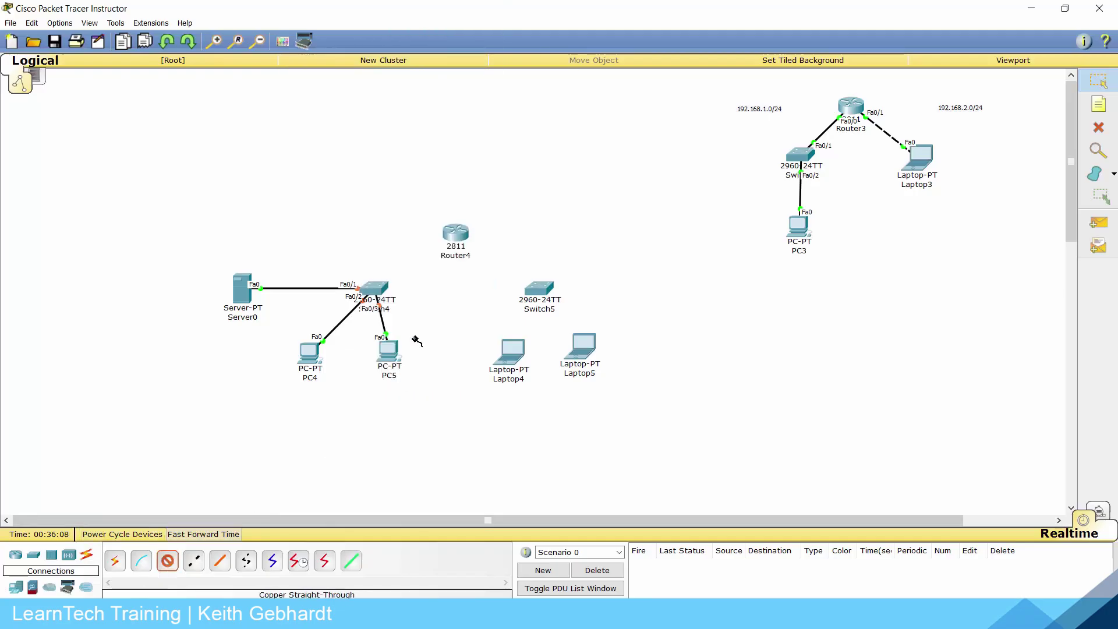
pyautogui.click(386, 287)
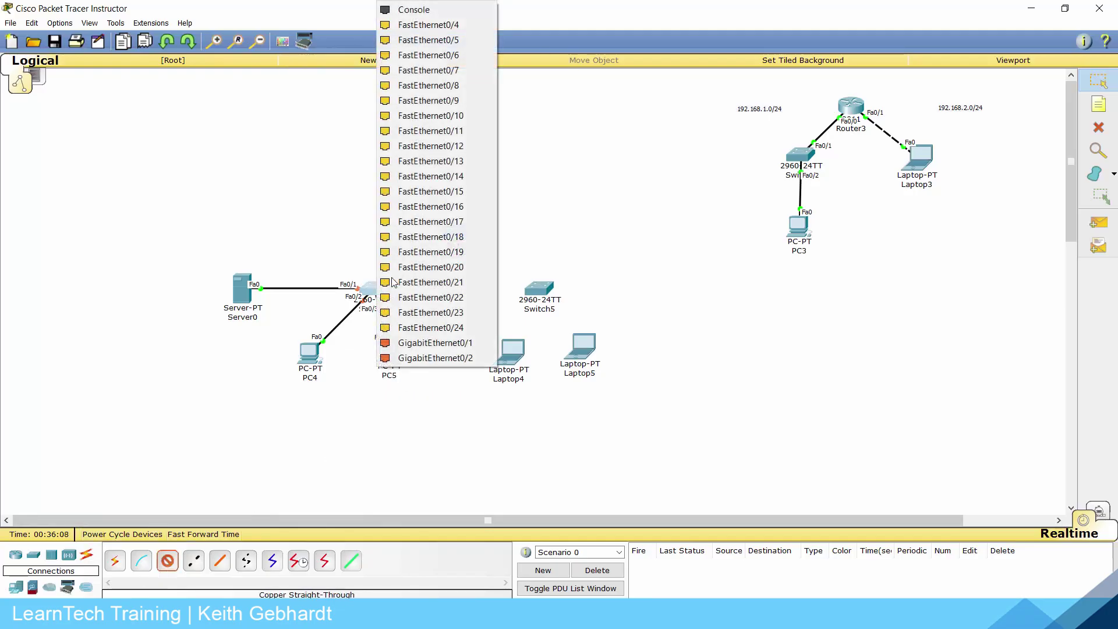
pyautogui.click(430, 37)
pyautogui.click(455, 233)
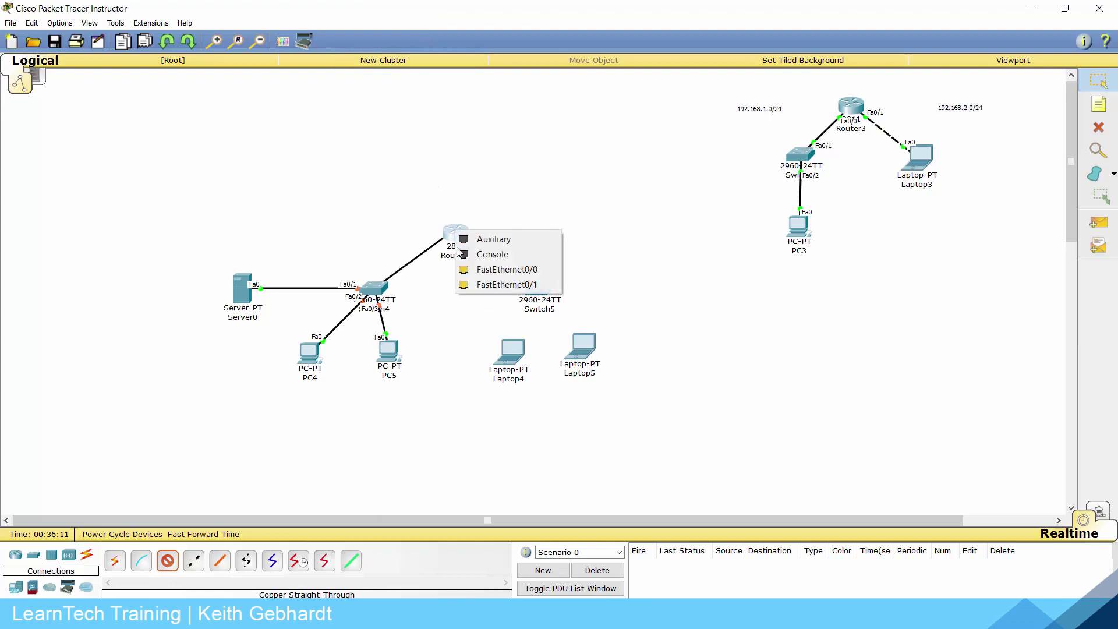
pyautogui.click(492, 267)
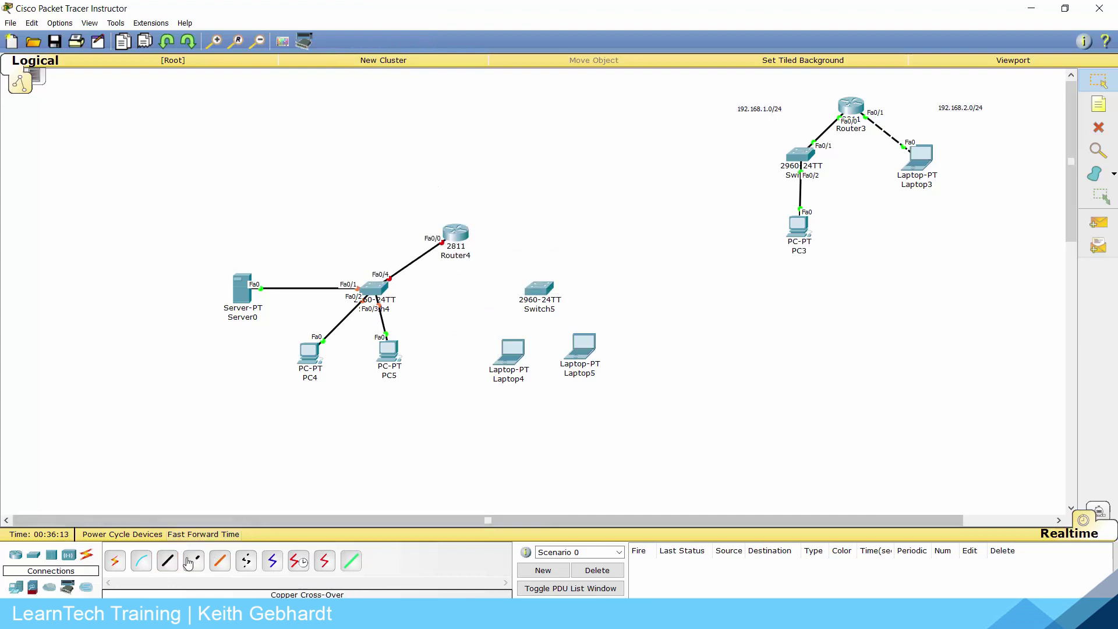
# - Connect Router4's FastEthernet0/1 to Switch5's FastEthernet0/1 with a copper straight-through cable
pyautogui.click(167, 560)
pyautogui.click(532, 288)
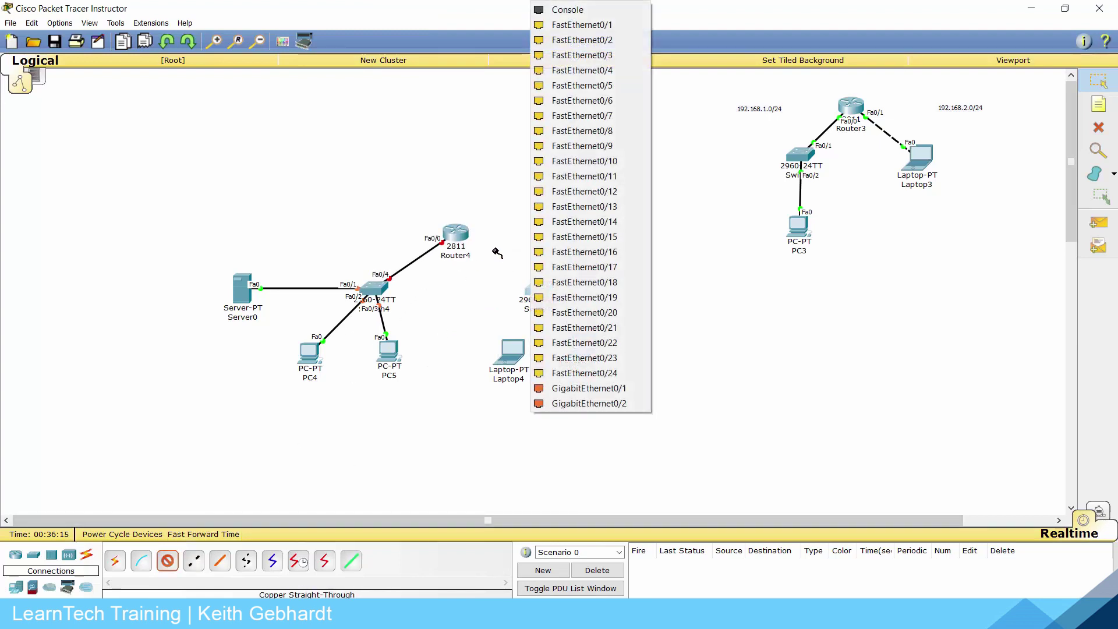
pyautogui.click(463, 236)
pyautogui.click(515, 271)
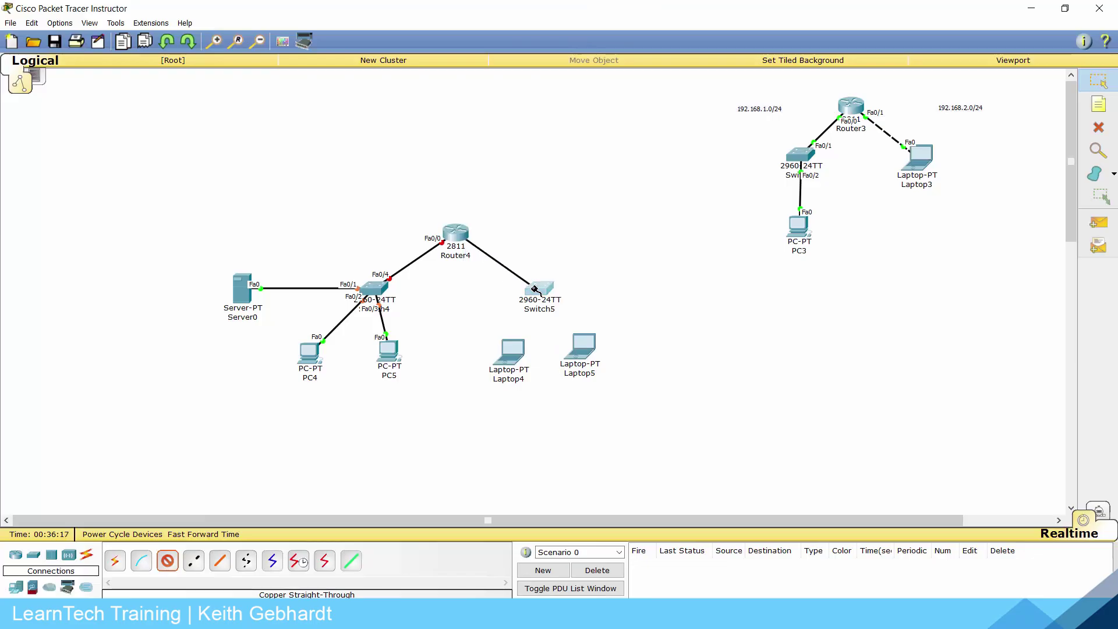
pyautogui.click(538, 289)
pyautogui.click(575, 32)
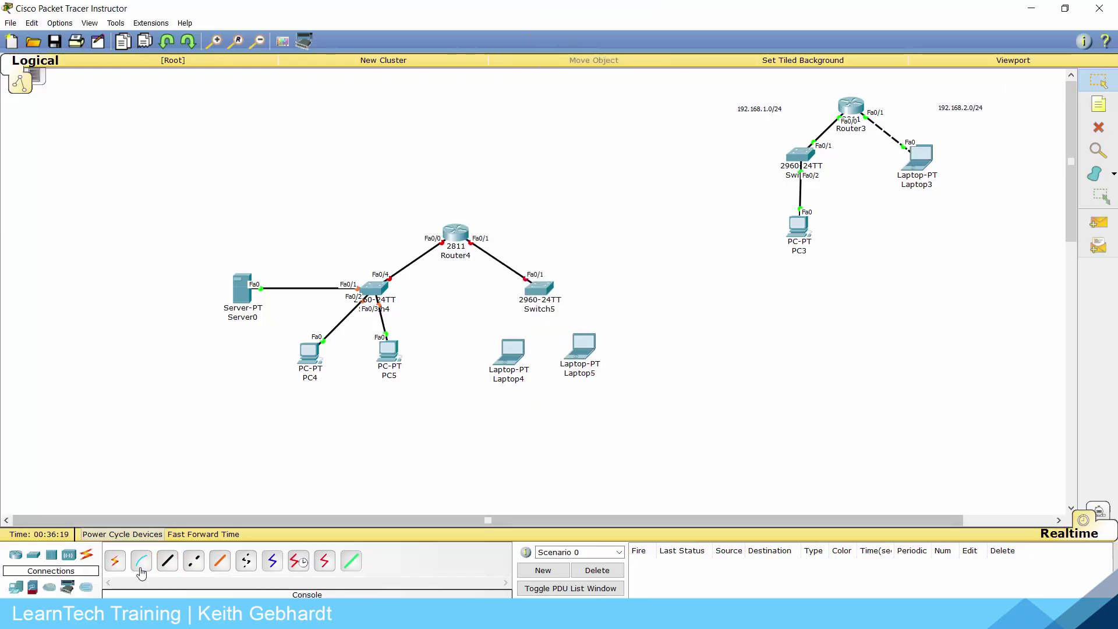
# - Connect Switch5's FastEthernet0/2 to Laptop4's FastEthernet0 with a copper straight-through cable
pyautogui.click(543, 291)
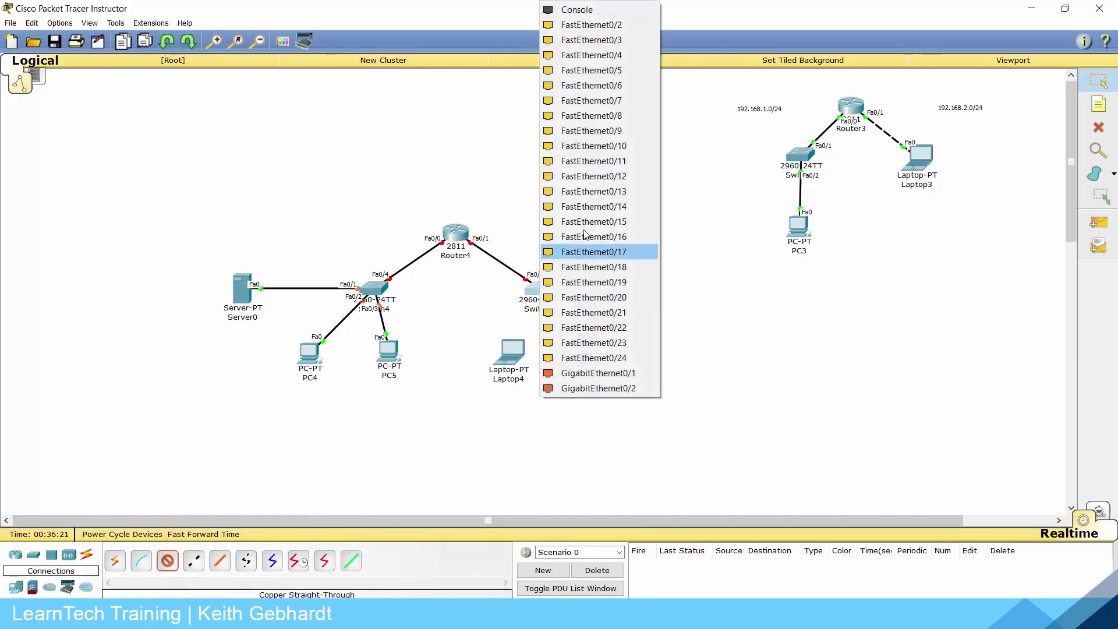
pyautogui.click(593, 40)
pyautogui.click(513, 355)
pyautogui.click(542, 376)
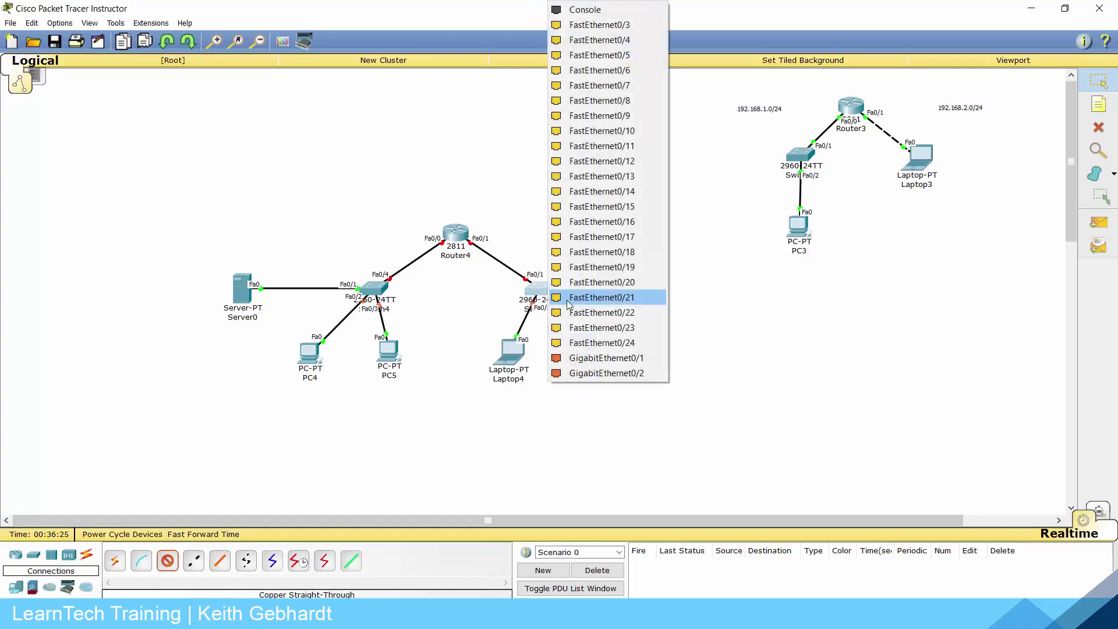
# - Connect Switch5's FastEthernet0/3 to Laptop5's FastEthernet0 with a copper straight-through cable
pyautogui.click(542, 288)
pyautogui.click(599, 25)
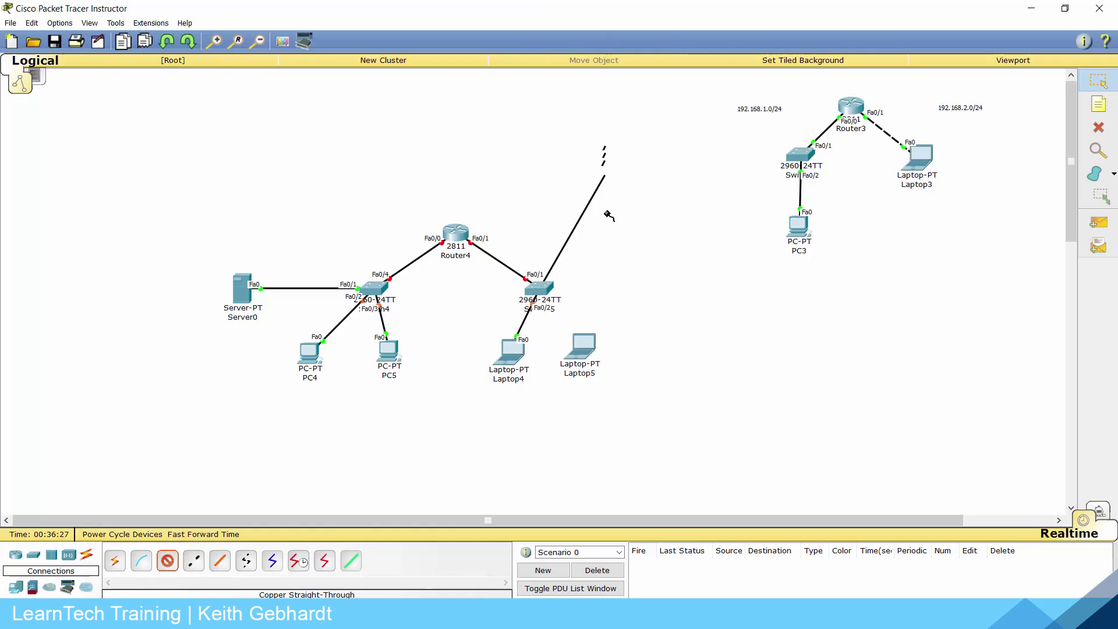
pyautogui.click(582, 344)
pyautogui.click(594, 361)
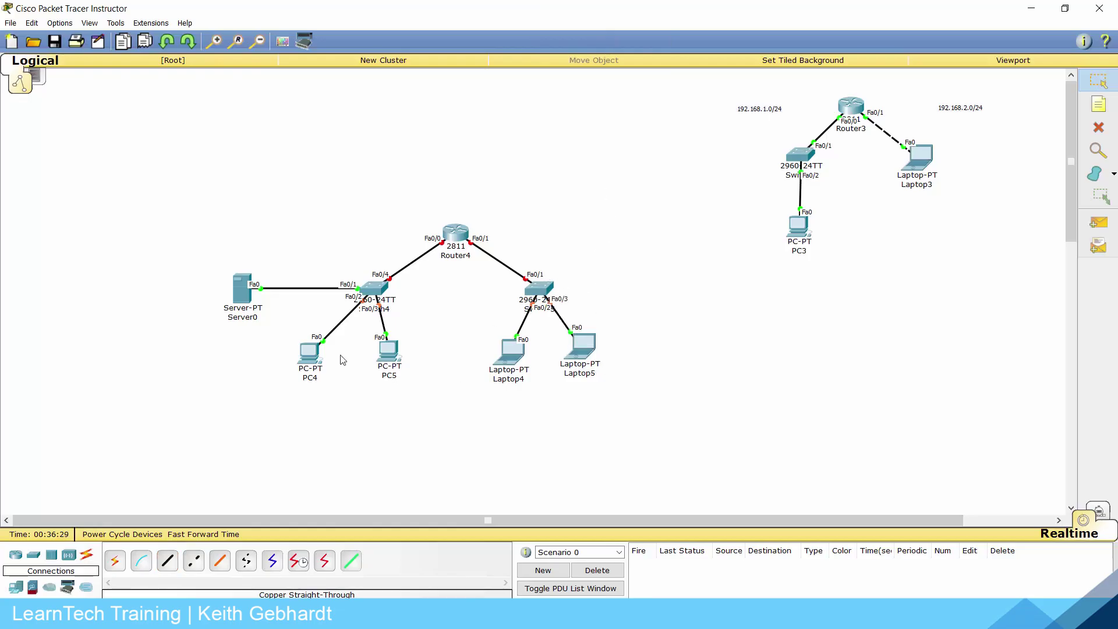
# - Shift PC4, PC5 and the server slightly to the right around Switch4, and rename the server DHCP_SERVER
pyautogui.moveTo(344, 358); pyautogui.dragTo(414, 354)
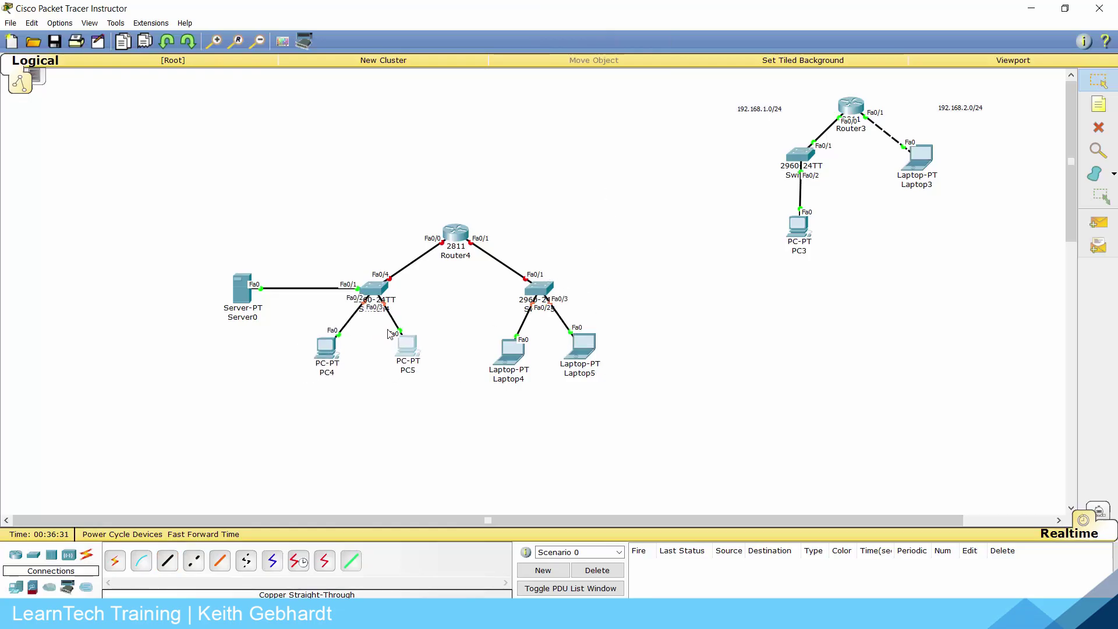
pyautogui.moveTo(240, 293); pyautogui.dragTo(267, 317)
pyautogui.click(282, 319)
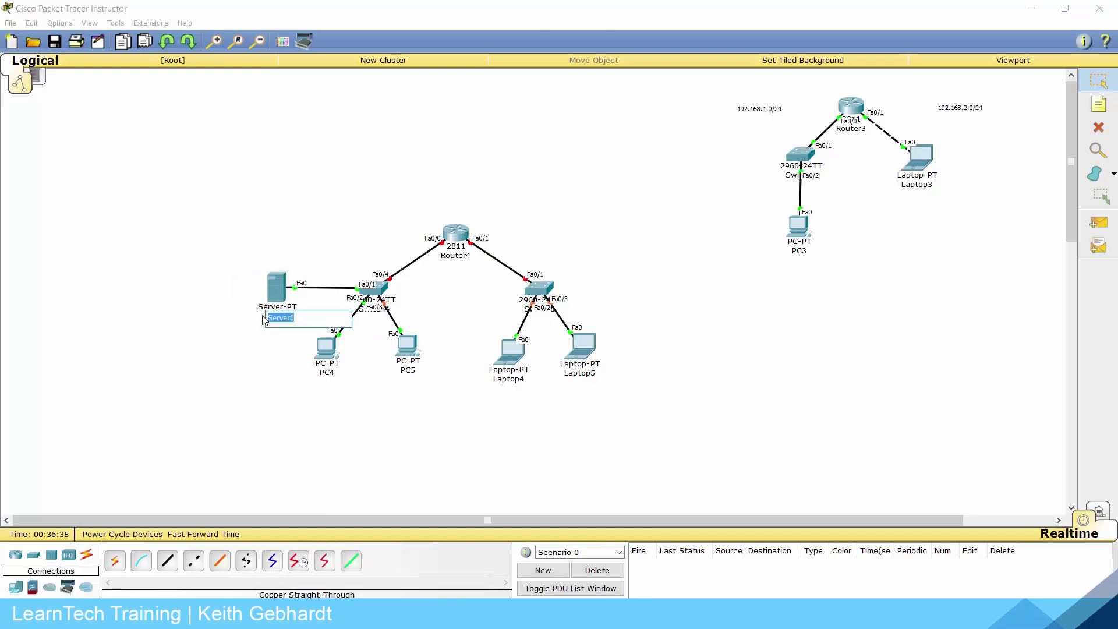
pyautogui.write('DHCP_SERVER')
pyautogui.press('Return')
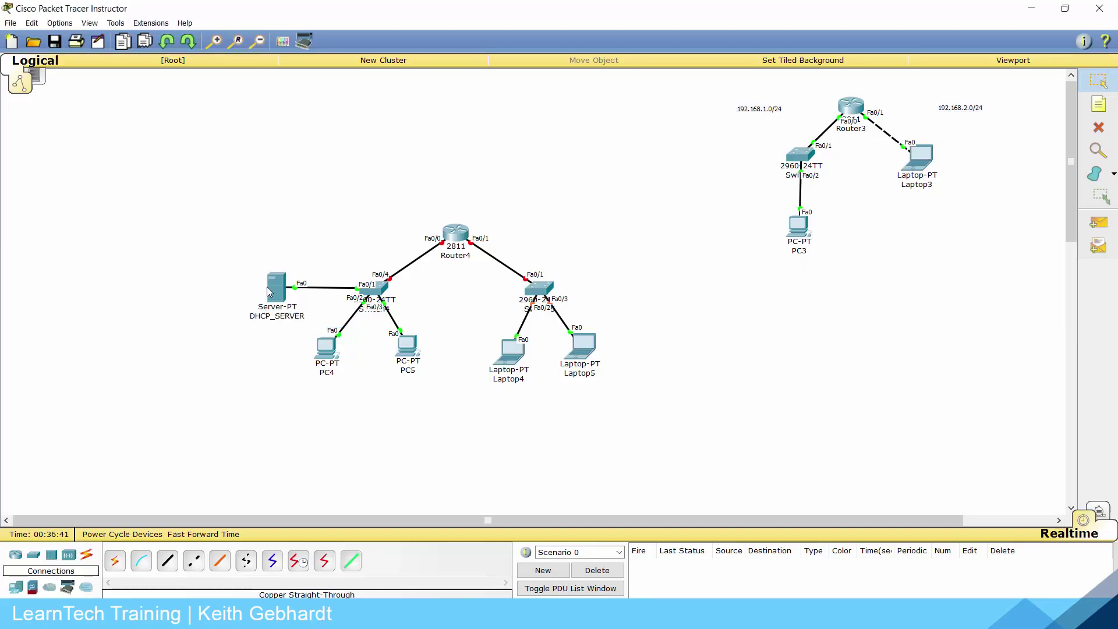
# - Give DHCP_SERVER the static IP address 192.168.1.2, subnet mask 255.255.255.0 and default gateway 192.168.1.1, and recheck the settings
pyautogui.click(272, 290)
pyautogui.click(536, 191)
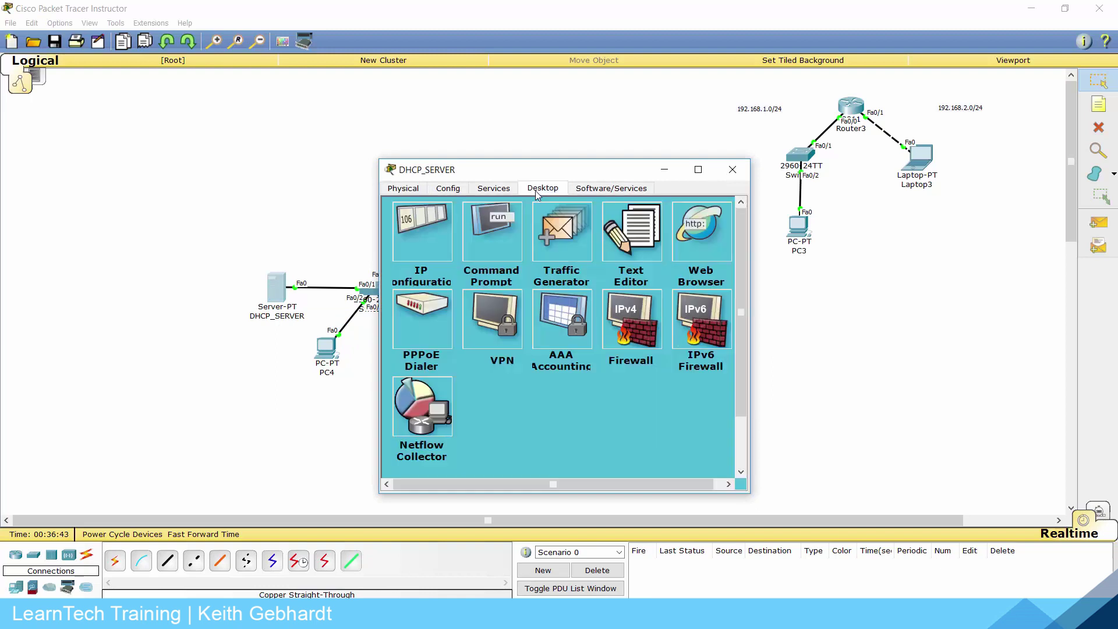
pyautogui.click(433, 242)
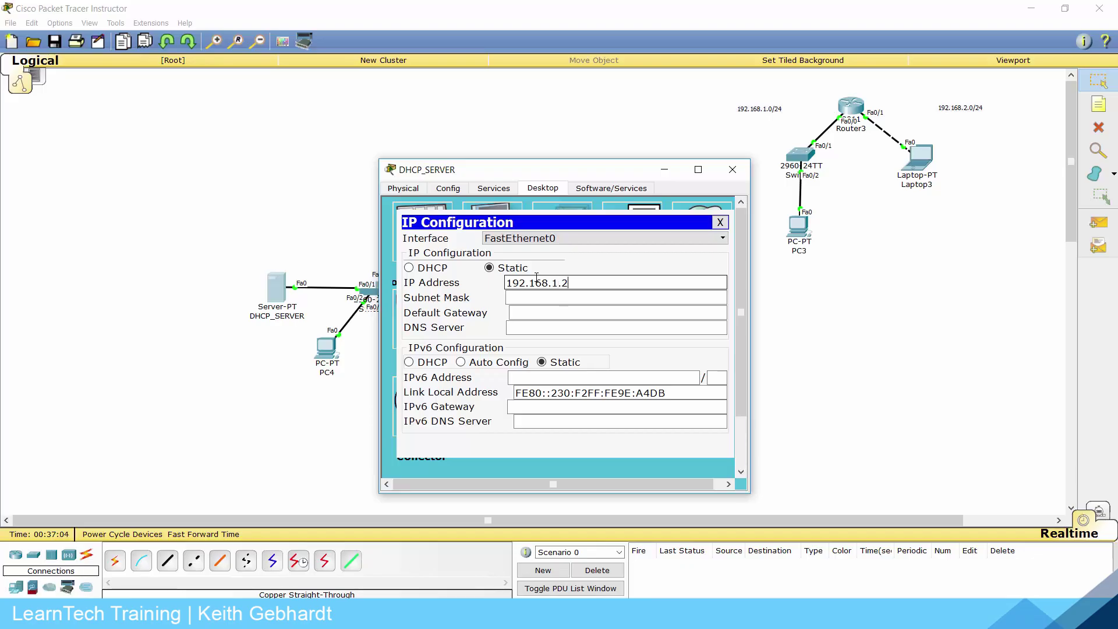
pyautogui.press('Tab')
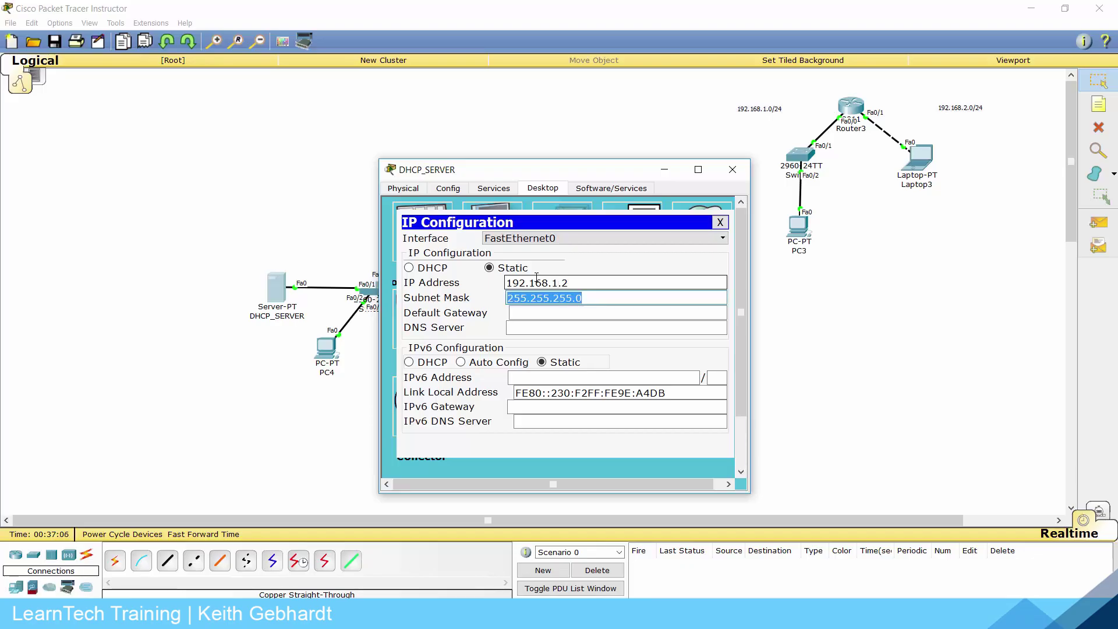
pyautogui.press('Tab')
pyautogui.write('192.168')
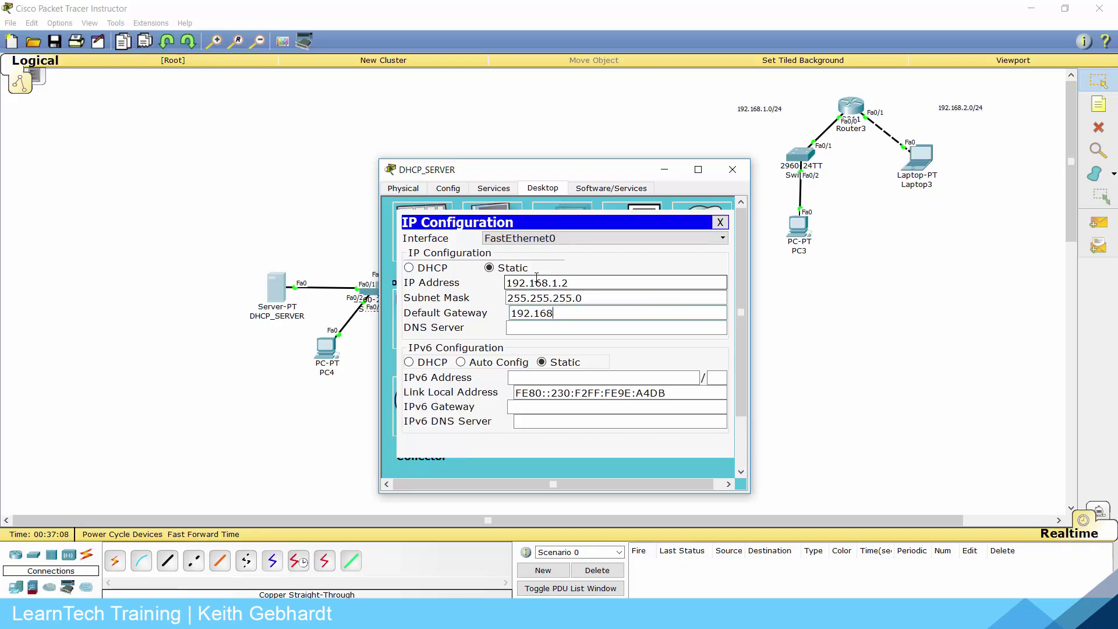
pyautogui.write('.1.1')
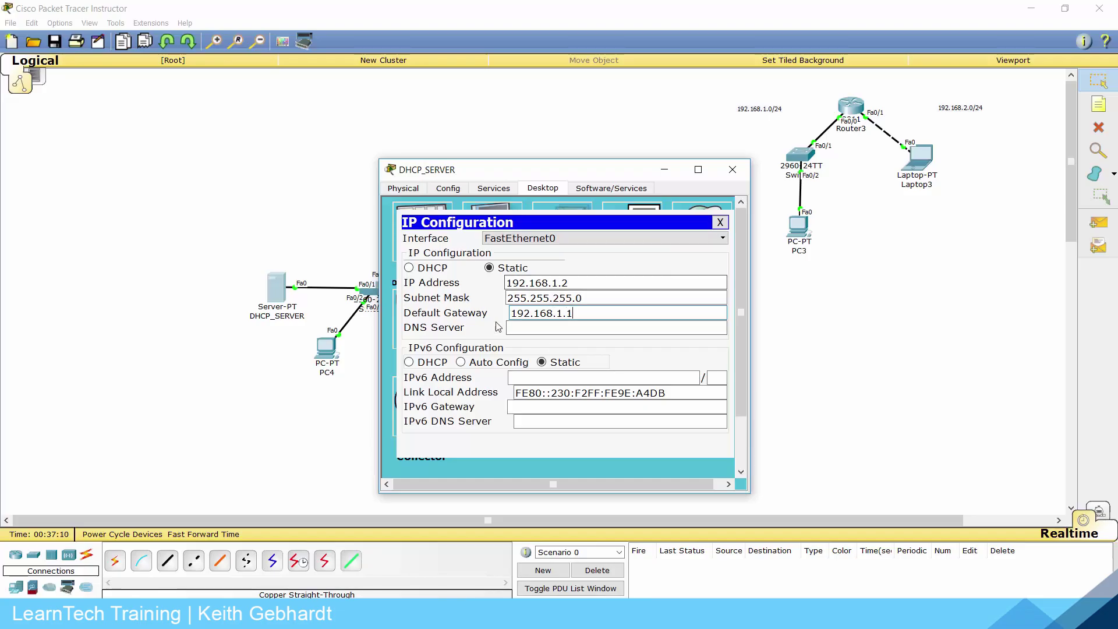
pyautogui.click(720, 222)
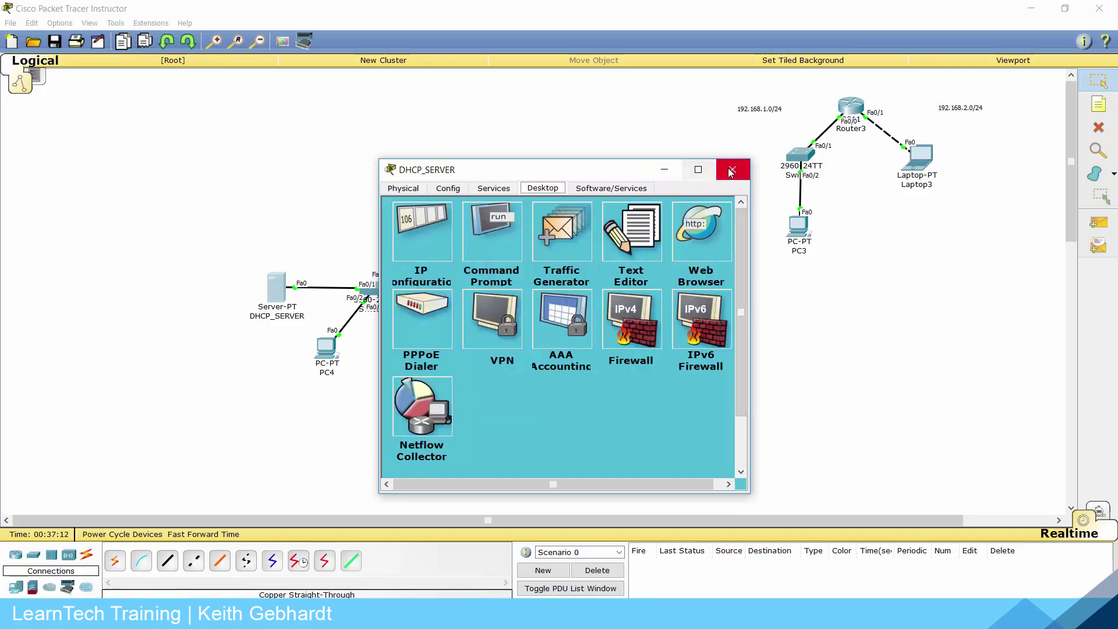
pyautogui.click(418, 230)
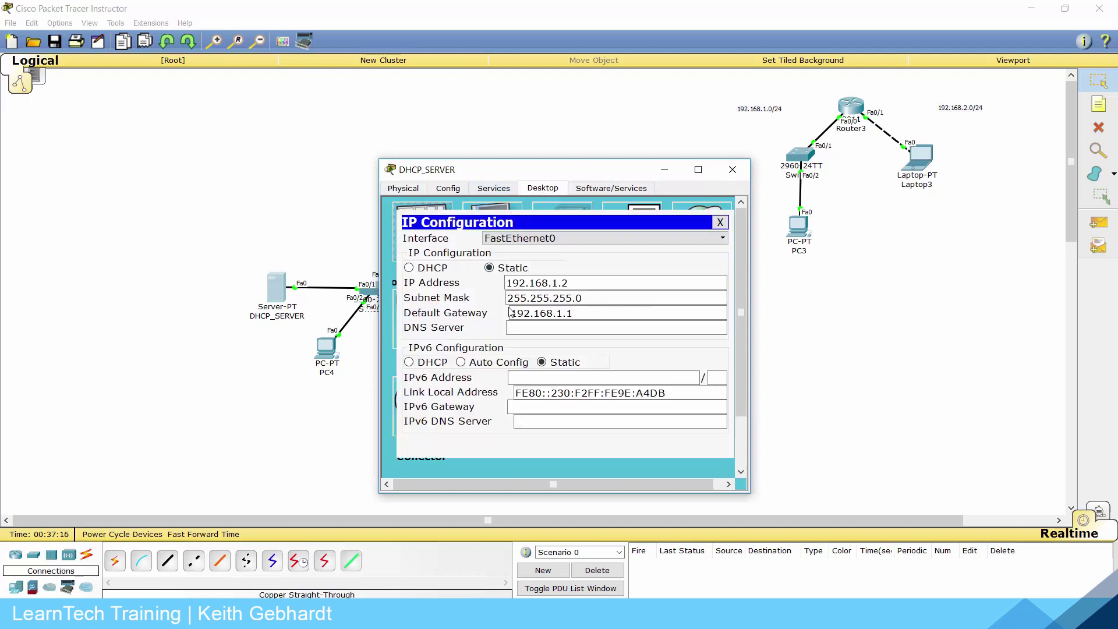
pyautogui.click(721, 222)
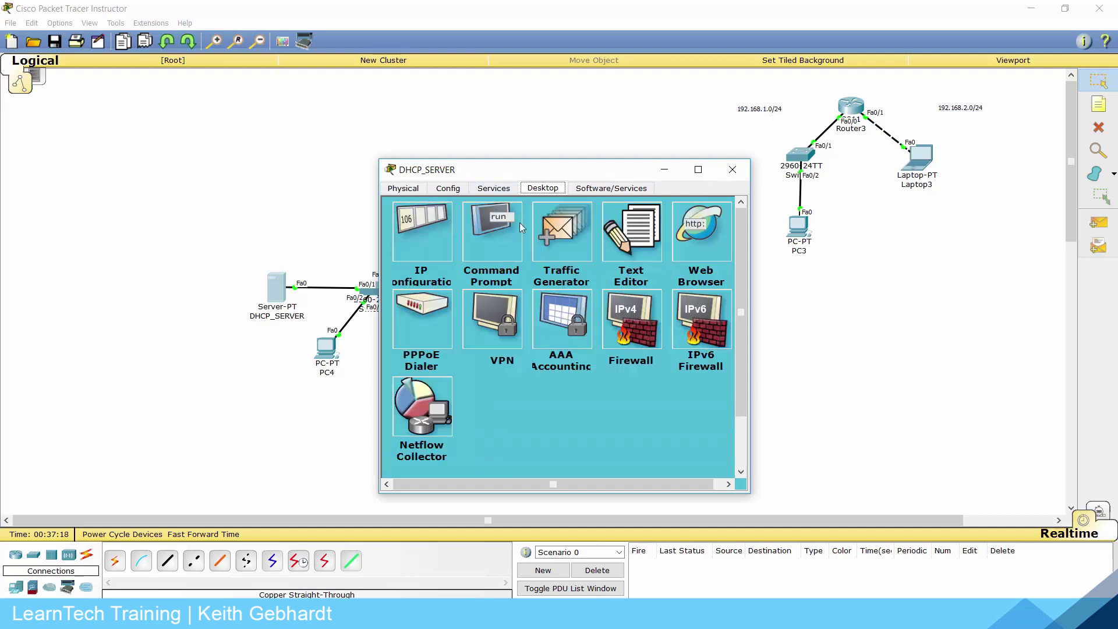
# - In DHCP_SERVER's DHCP service, name the pool dotONEnetwork and set its default gateway to 192.168.1.1
pyautogui.click(496, 189)
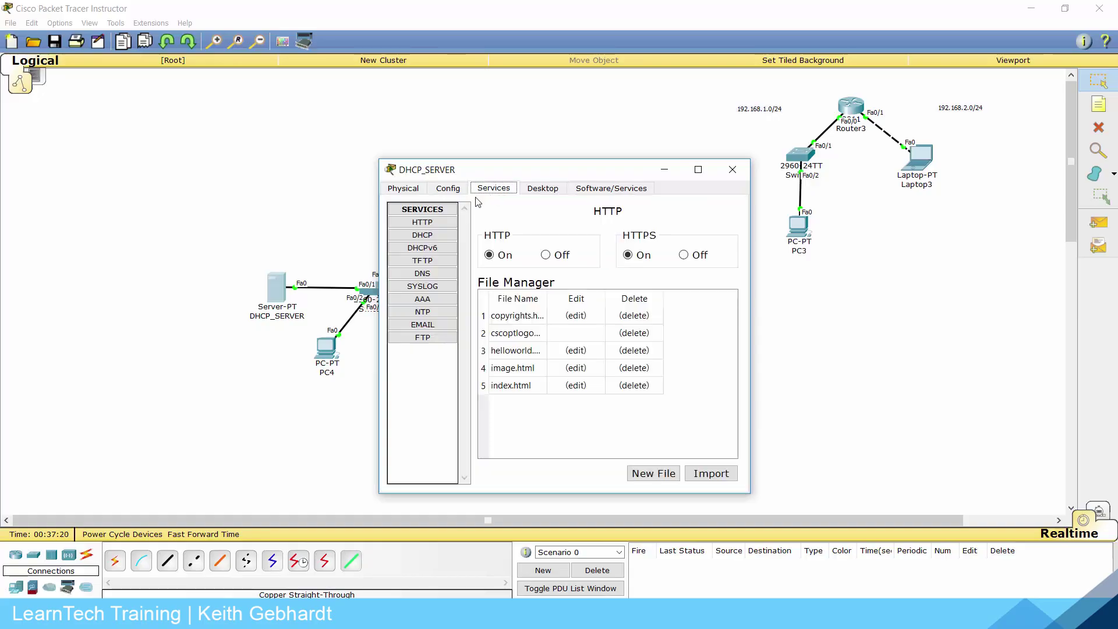
pyautogui.click(422, 235)
pyautogui.doubleClick(666, 258)
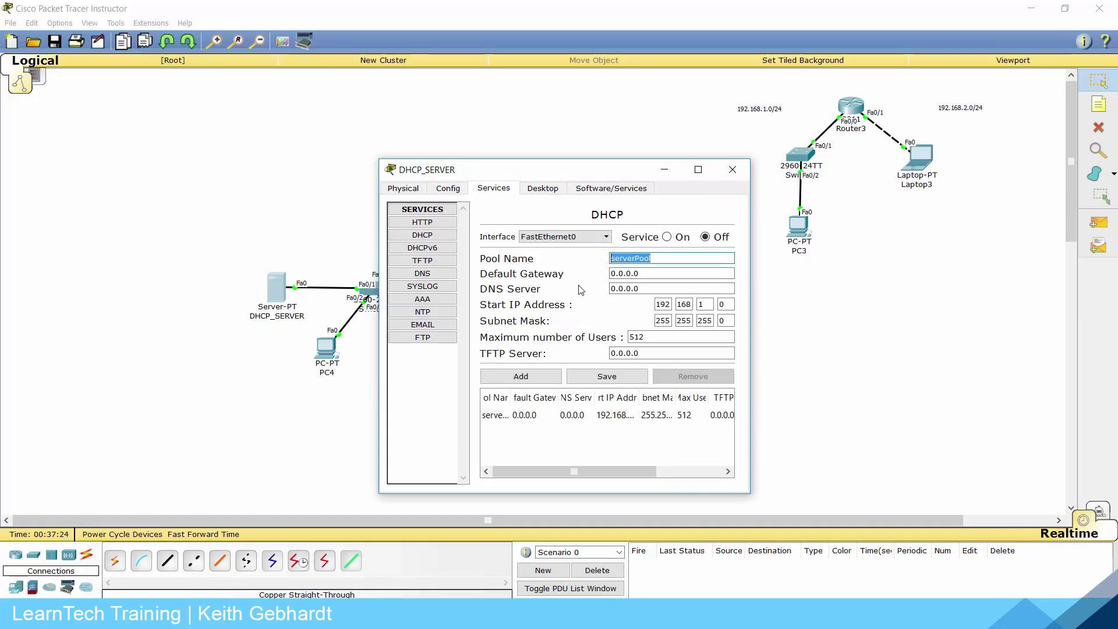
pyautogui.write('dotONEnetwork')
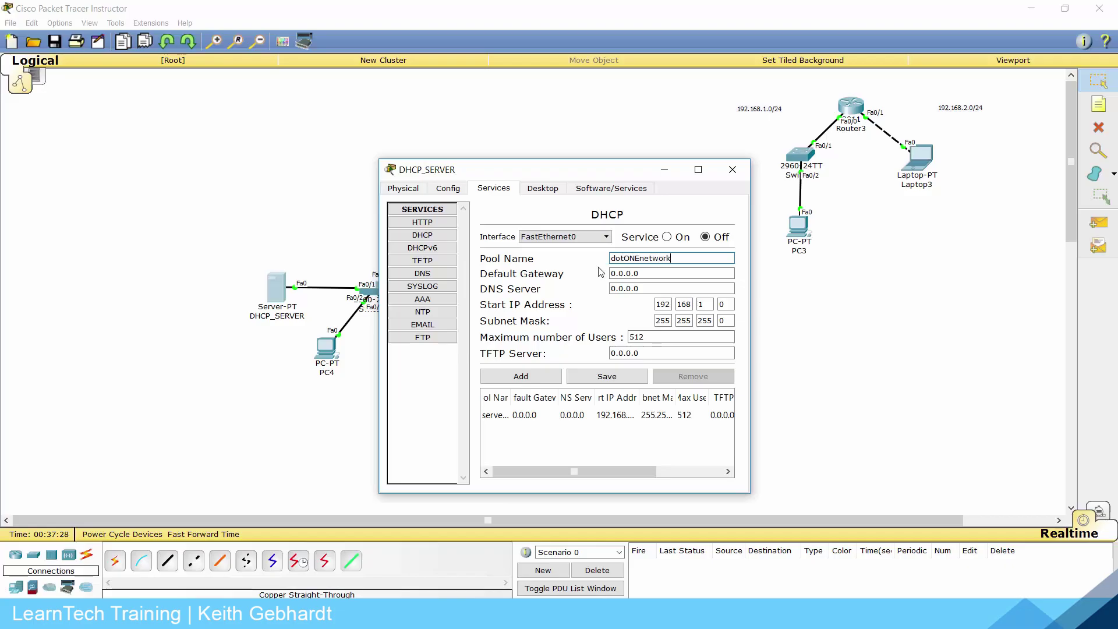
pyautogui.press('Tab')
pyautogui.write('192.168.1.1')
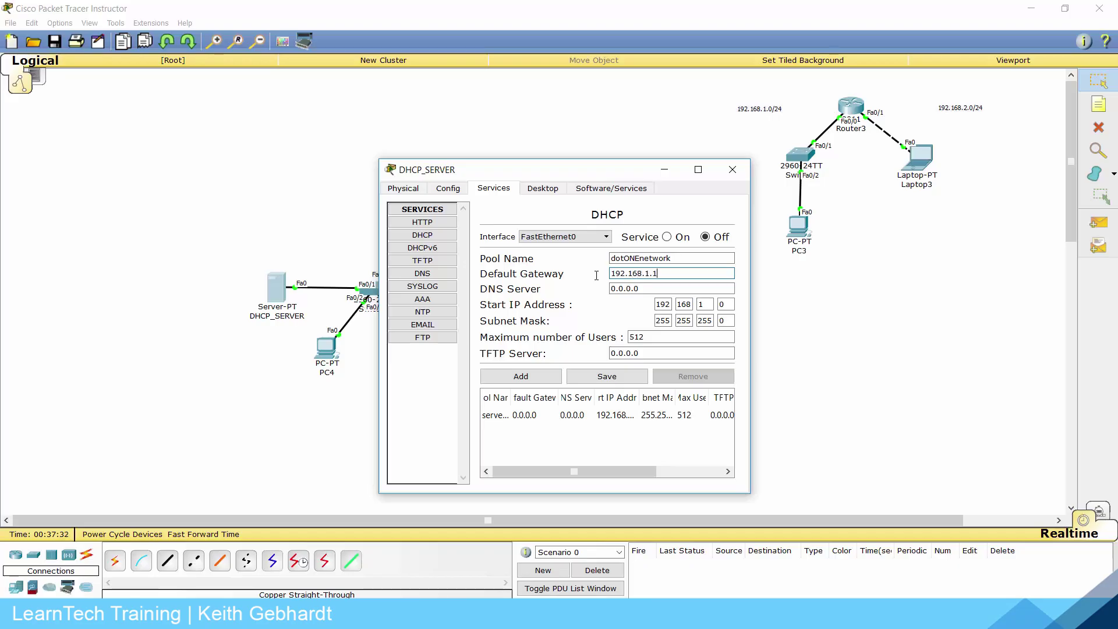
# - Set the pool's start IP address to 192.168.1.3 and maximum number of users to 20, and save it as a new pool
pyautogui.click(706, 304)
pyautogui.doubleClick(725, 304)
pyautogui.write('3')
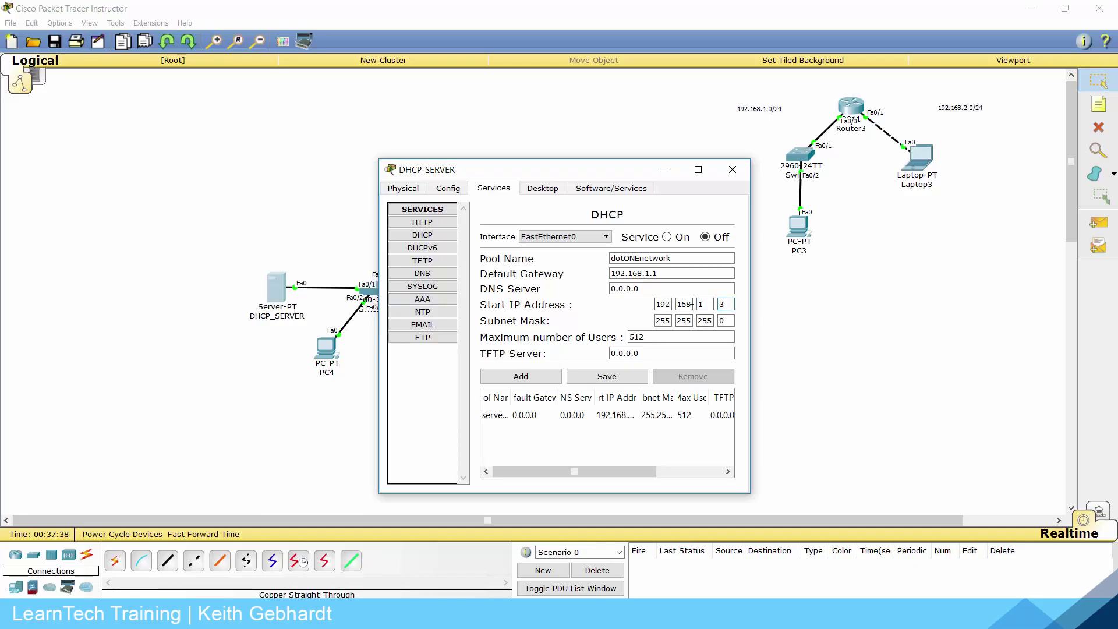
pyautogui.doubleClick(625, 337)
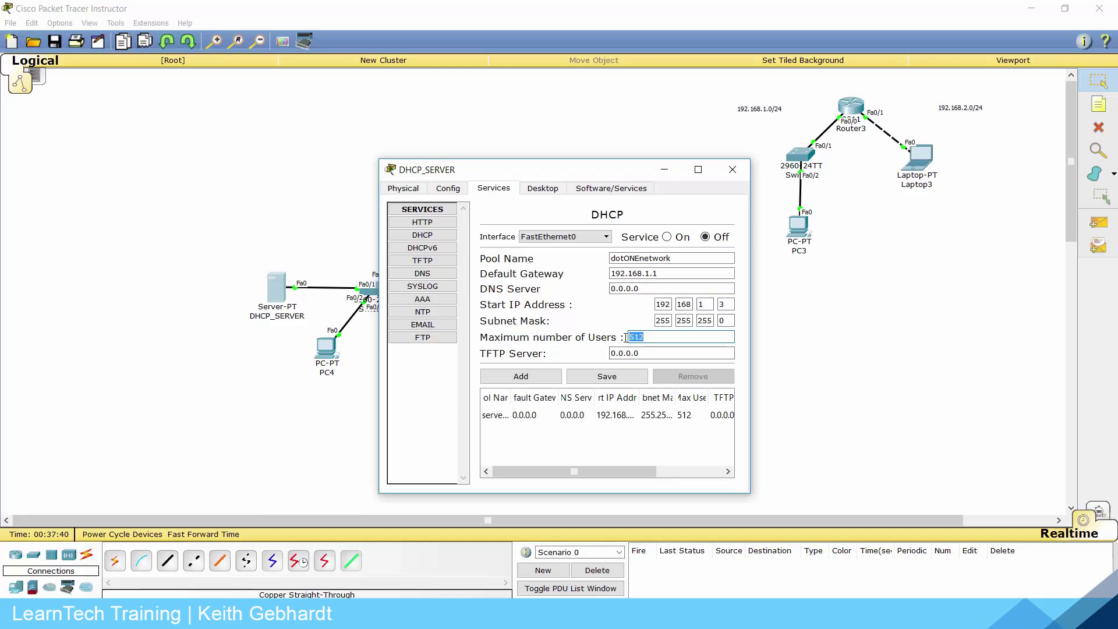
pyautogui.write('20')
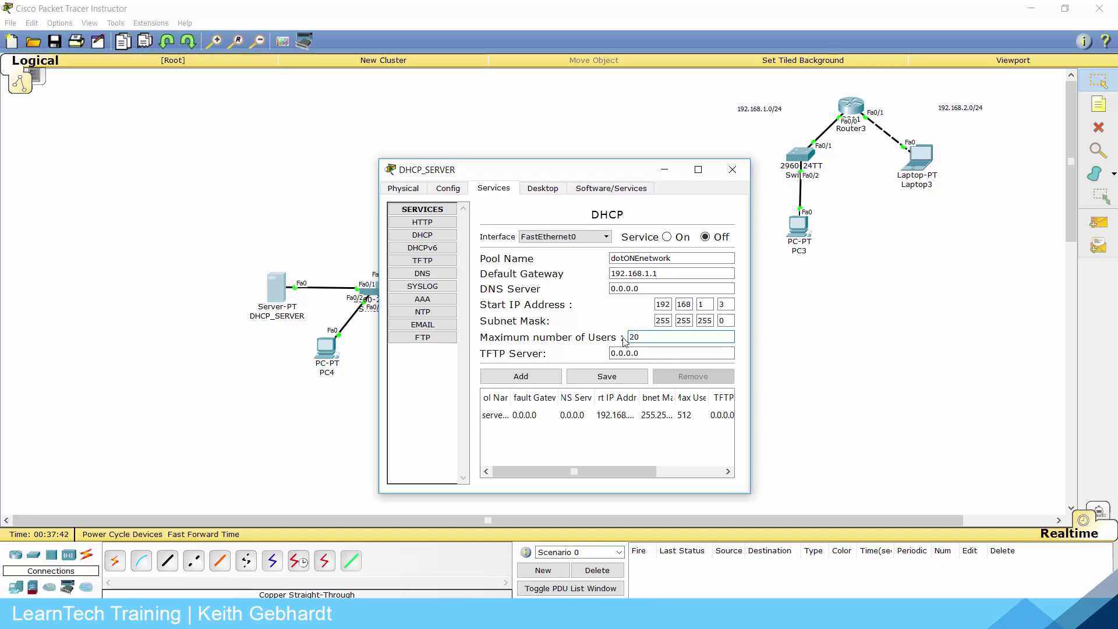
pyautogui.click(600, 376)
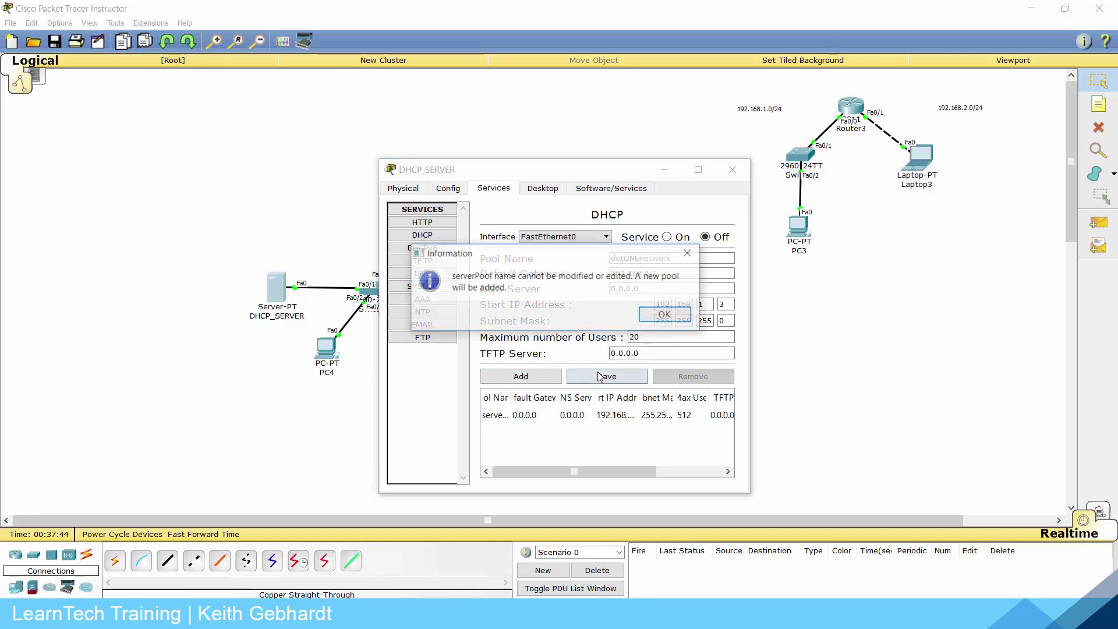
pyautogui.press('Return')
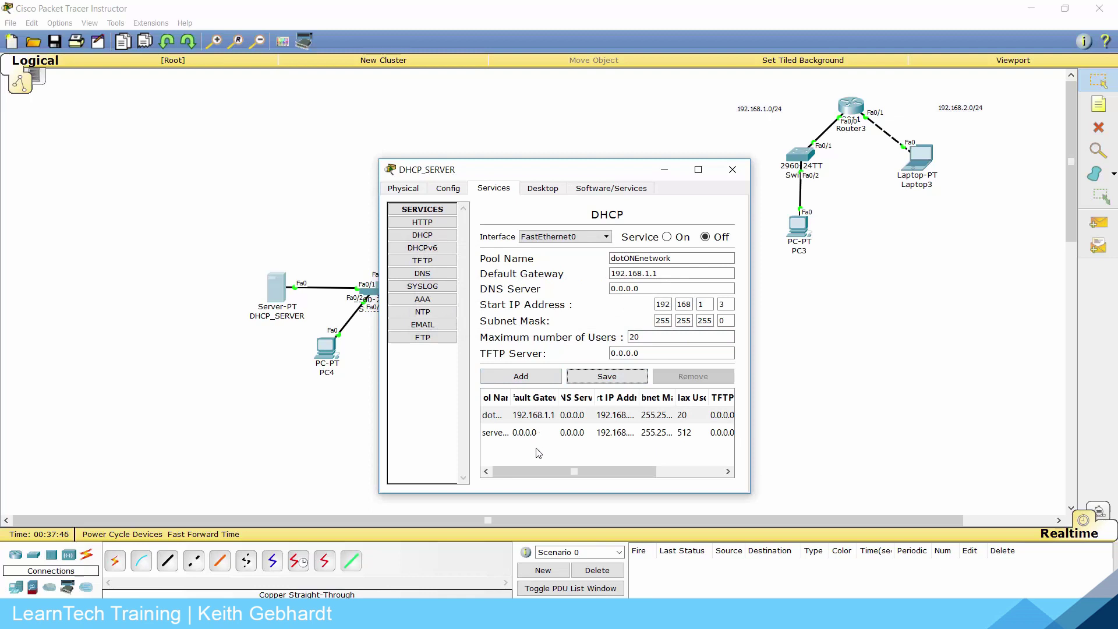
# - Change the DHCP pool entry's name to dotTWOnetwork and its default gateway to 192.168.2.1
pyautogui.moveTo(750, 326); pyautogui.dragTo(970, 326)
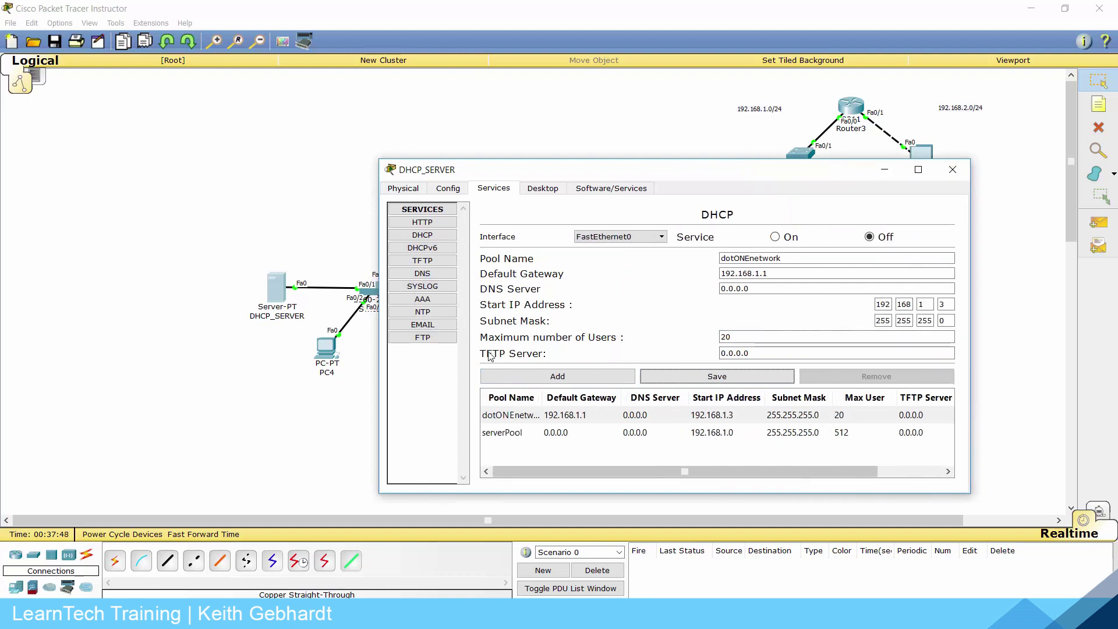
pyautogui.moveTo(649, 170); pyautogui.dragTo(480, 131)
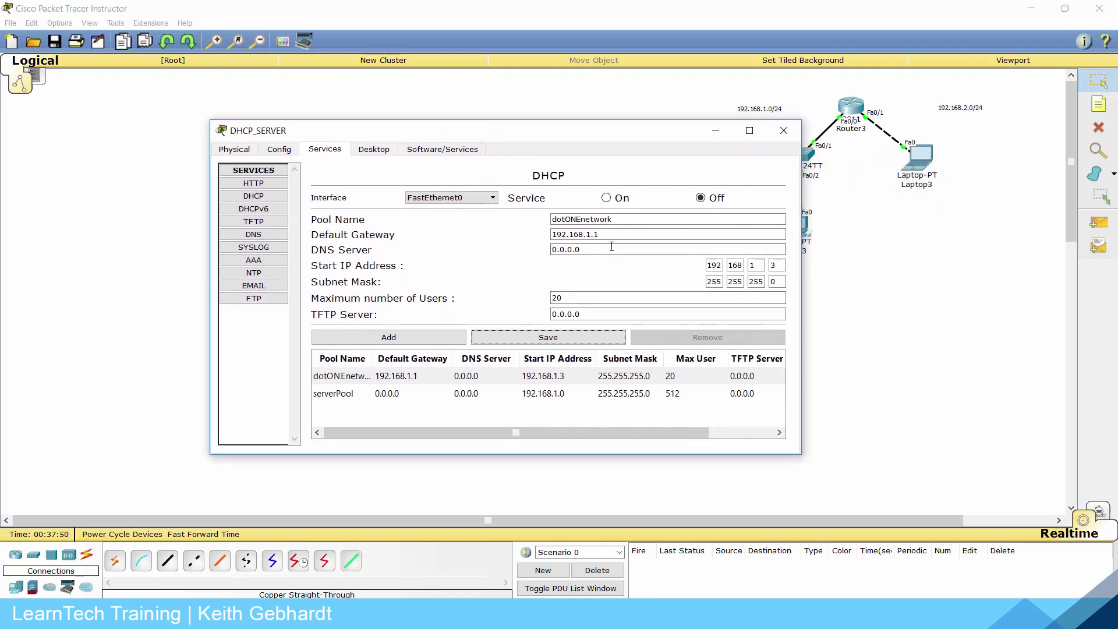
pyautogui.click(579, 219)
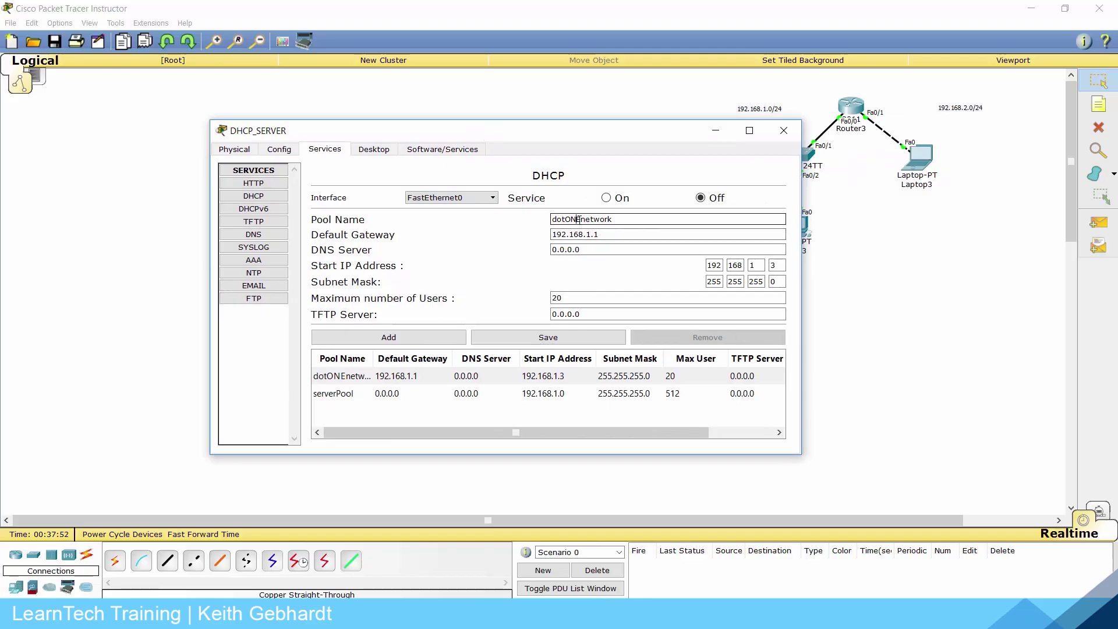
pyautogui.press('BackSpace')
pyautogui.press('BackSpace')
pyautogui.press('BackSpace')
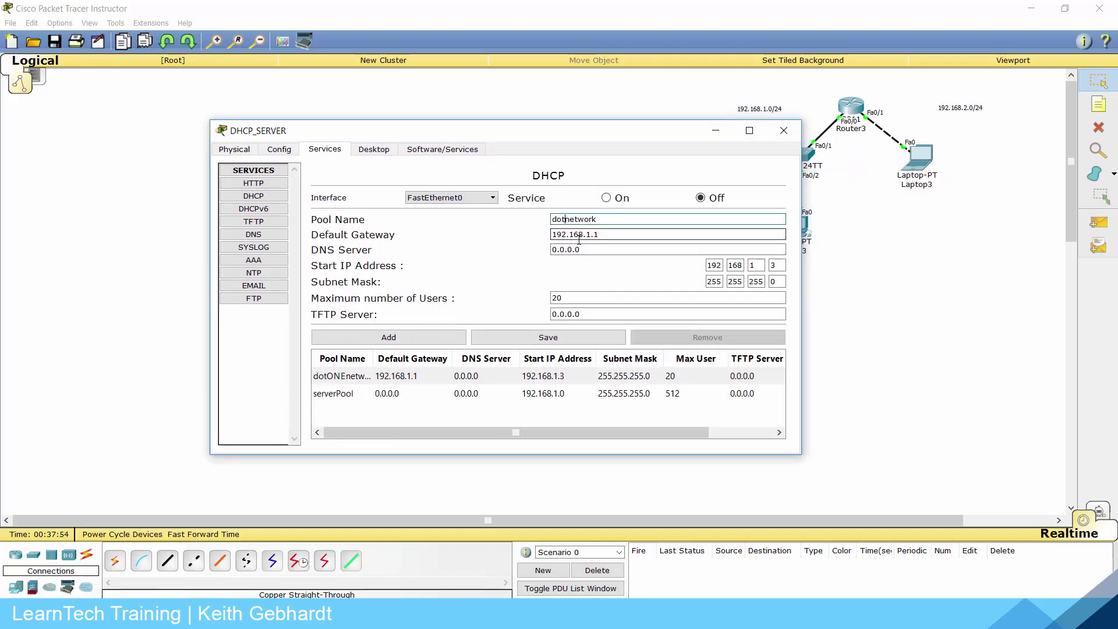
pyautogui.write('TWO')
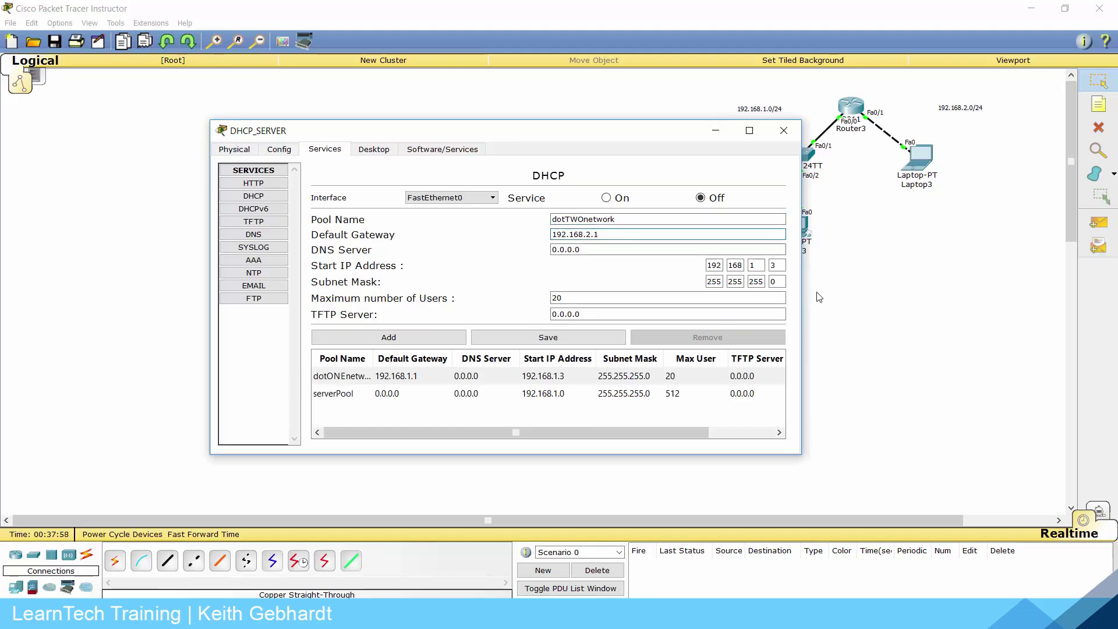
# - Add the dotTWOnetwork pool with start IP address 192.168.2.2, and turn on the server's DHCP service
pyautogui.click(756, 265)
pyautogui.press('BackSpace')
pyautogui.write('2')
pyautogui.click(777, 267)
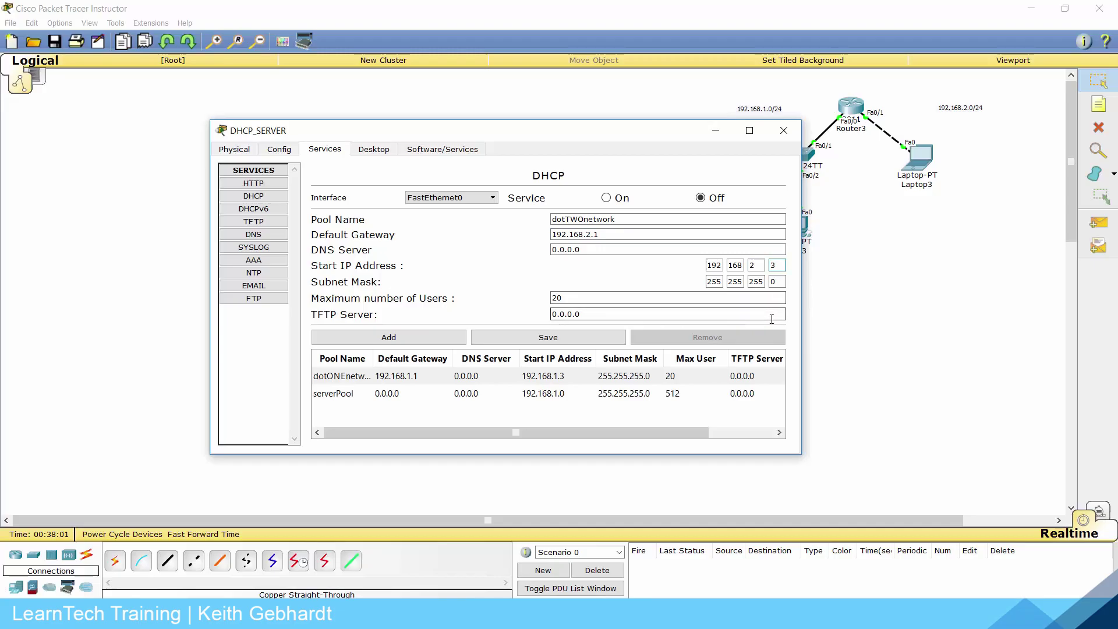
pyautogui.write('2')
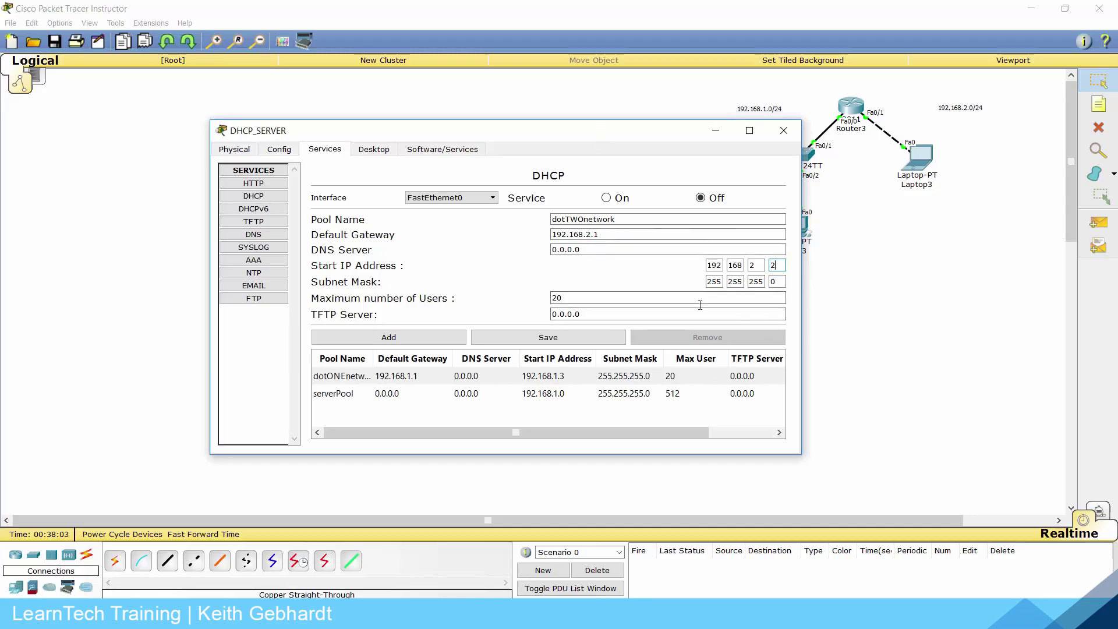
pyautogui.click(599, 300)
pyautogui.click(431, 343)
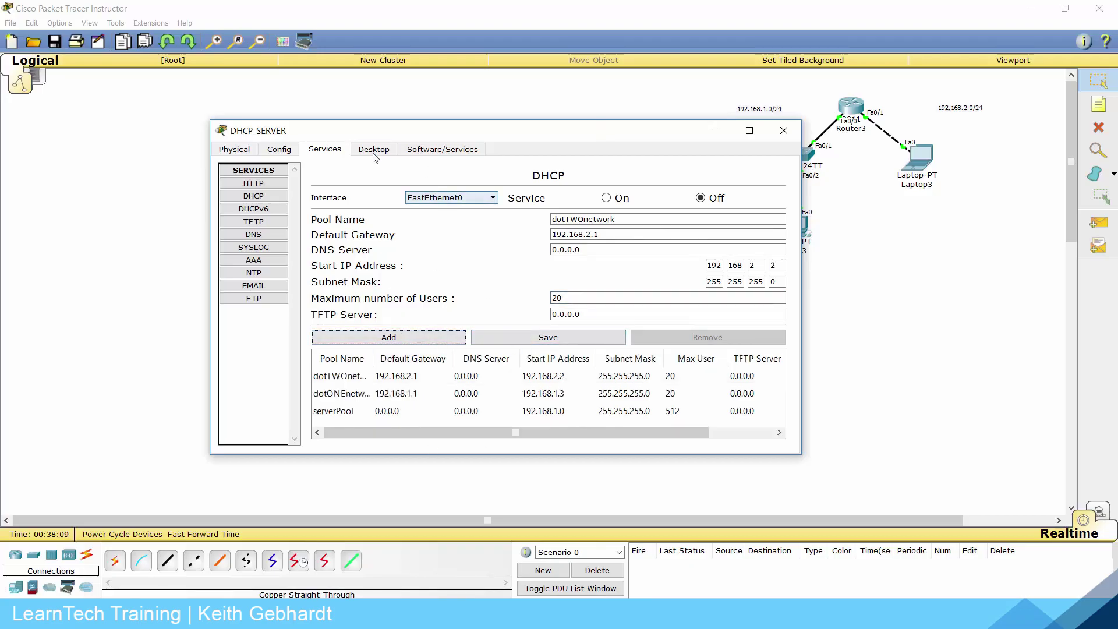
pyautogui.click(610, 199)
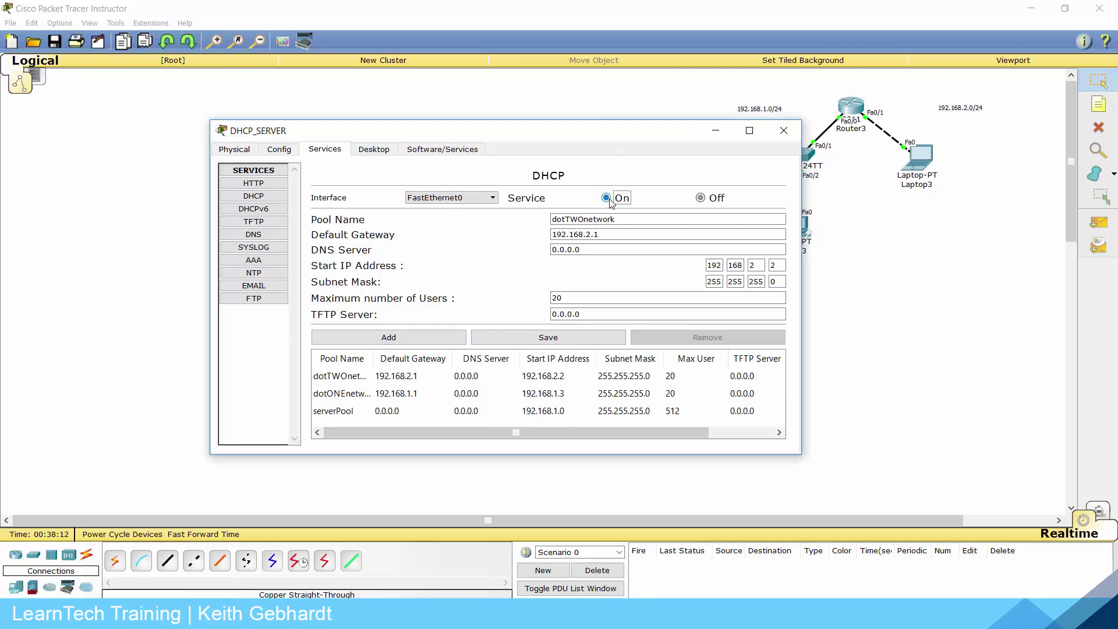
pyautogui.click(784, 130)
# - Switch PC4's IP configuration from static to DHCP so it requests an address from the server
pyautogui.click(328, 349)
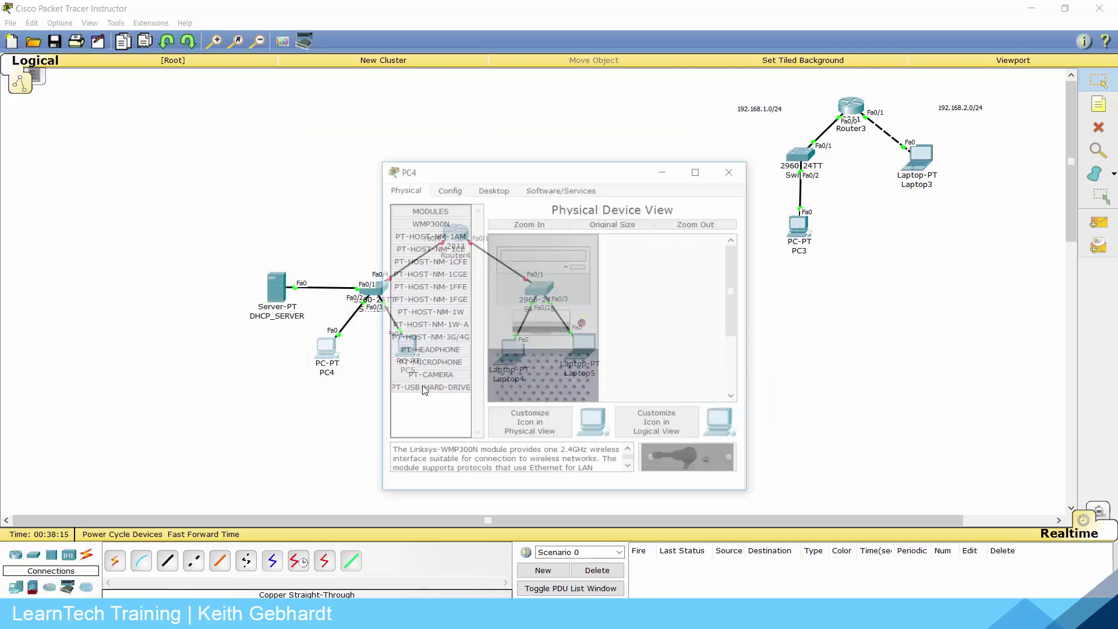
pyautogui.click(488, 189)
pyautogui.click(422, 233)
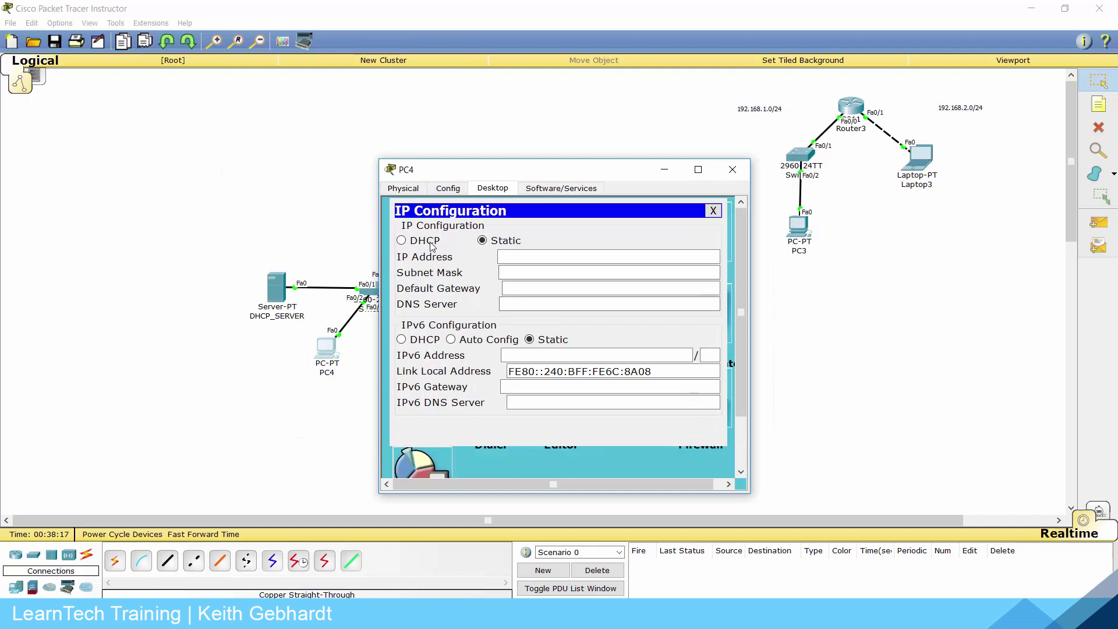
pyautogui.click(431, 242)
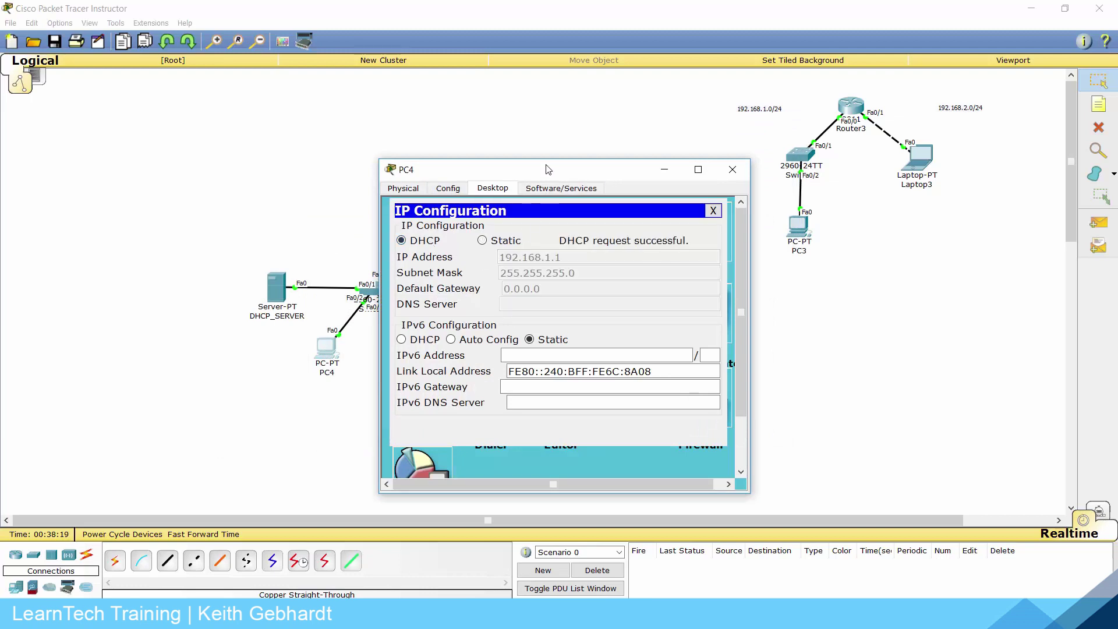
pyautogui.click(731, 168)
# - Switch PC5's IP configuration from static to DHCP so it requests an address from the server
pyautogui.click(410, 346)
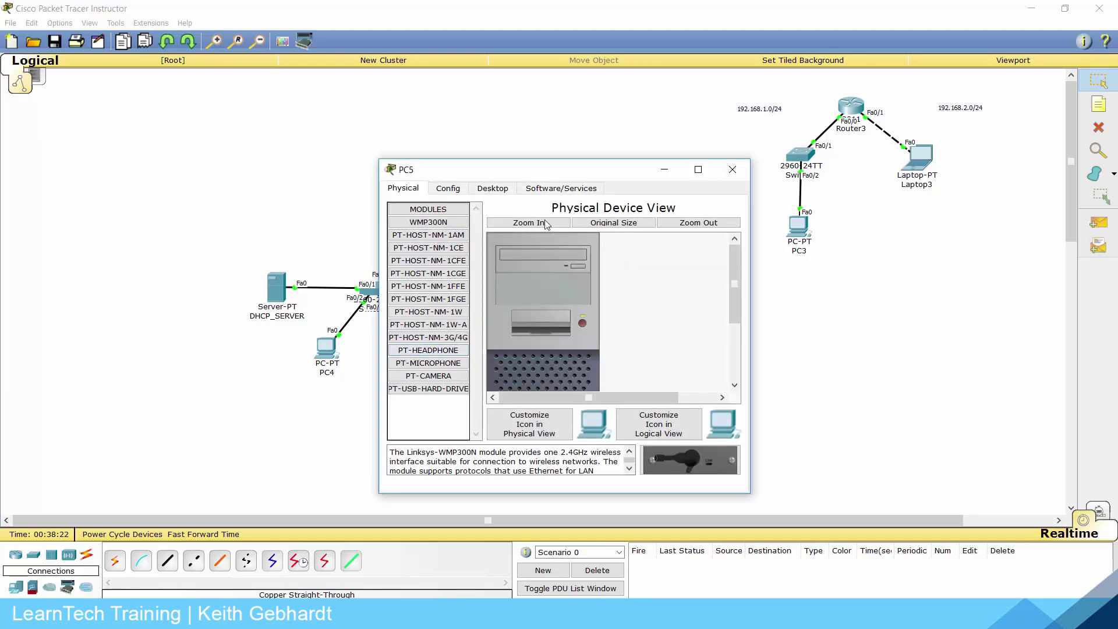
pyautogui.click(493, 187)
pyautogui.click(434, 215)
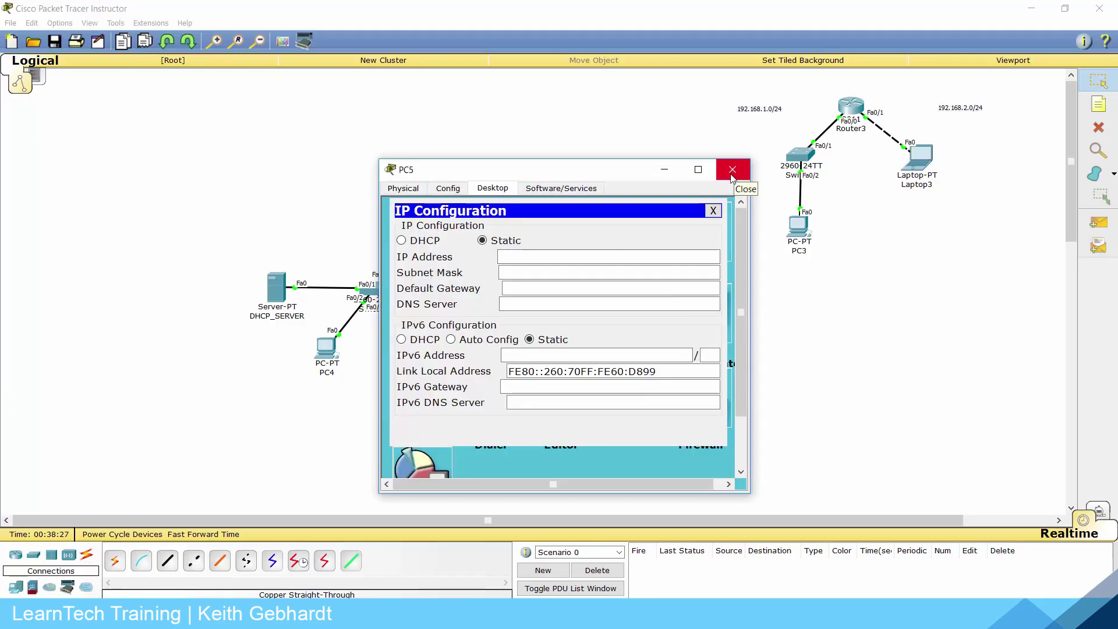
pyautogui.click(419, 240)
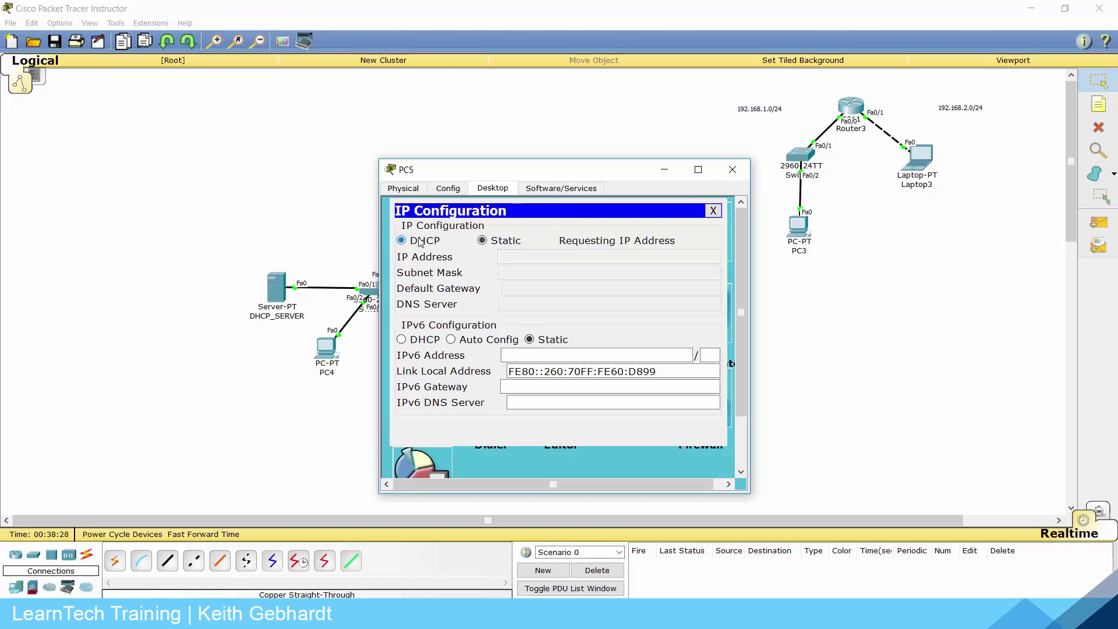
pyautogui.click(739, 175)
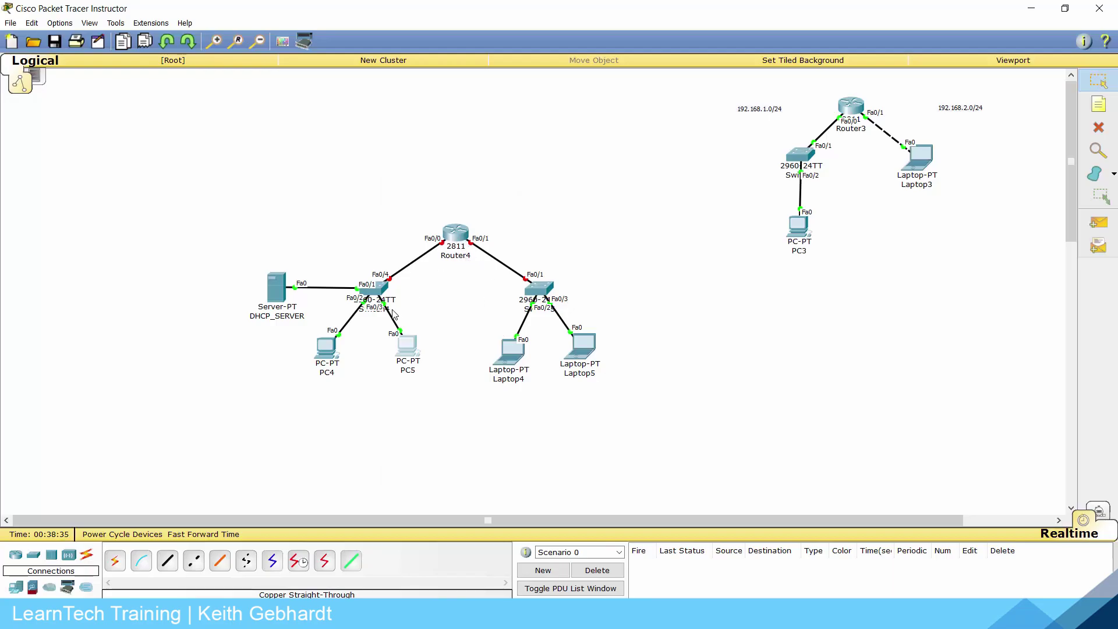
# - Open Router4's command line, decline the initial configuration dialog, and enter global configuration mode with en and conf t
pyautogui.click(456, 235)
pyautogui.click(484, 189)
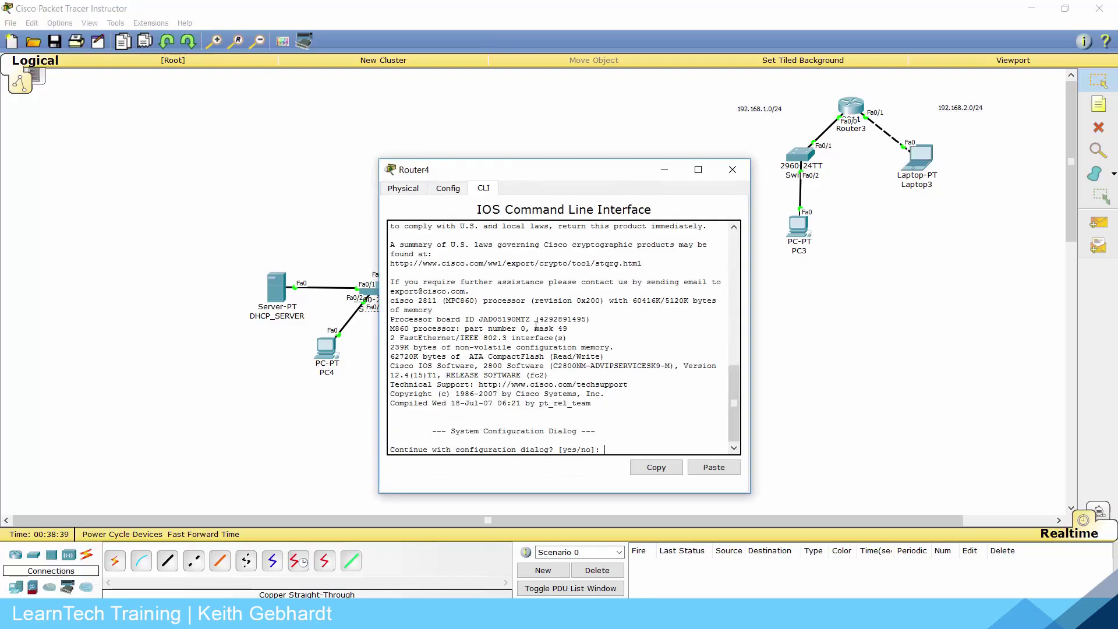
pyautogui.write('n')
pyautogui.press('Return')
pyautogui.press('Return')
pyautogui.write('en')
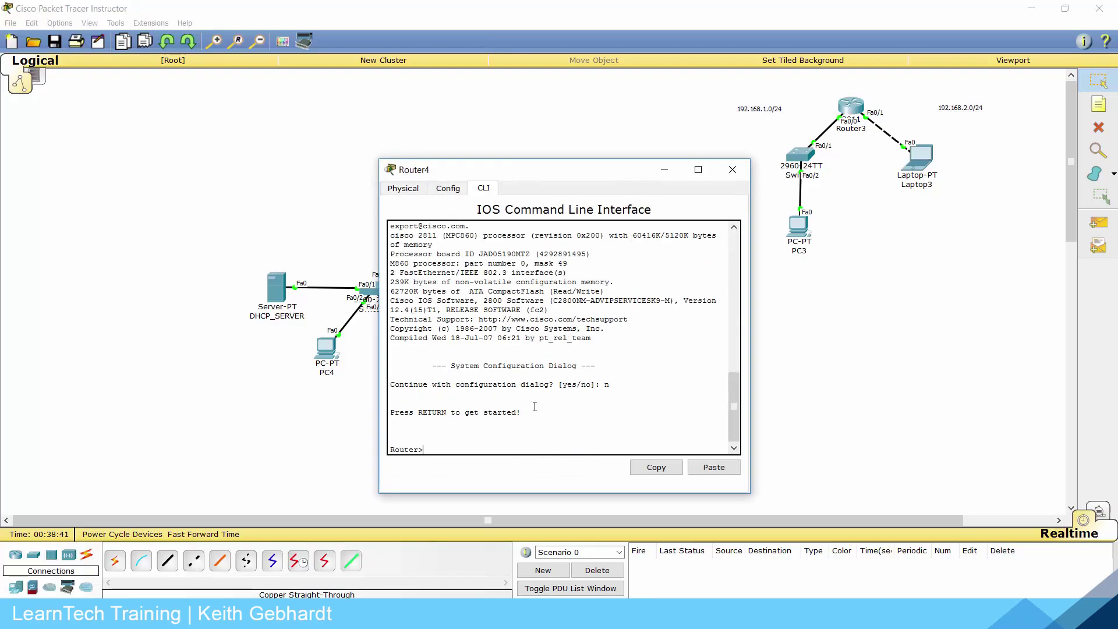
pyautogui.press('Return')
pyautogui.write('conf t')
pyautogui.press('Return')
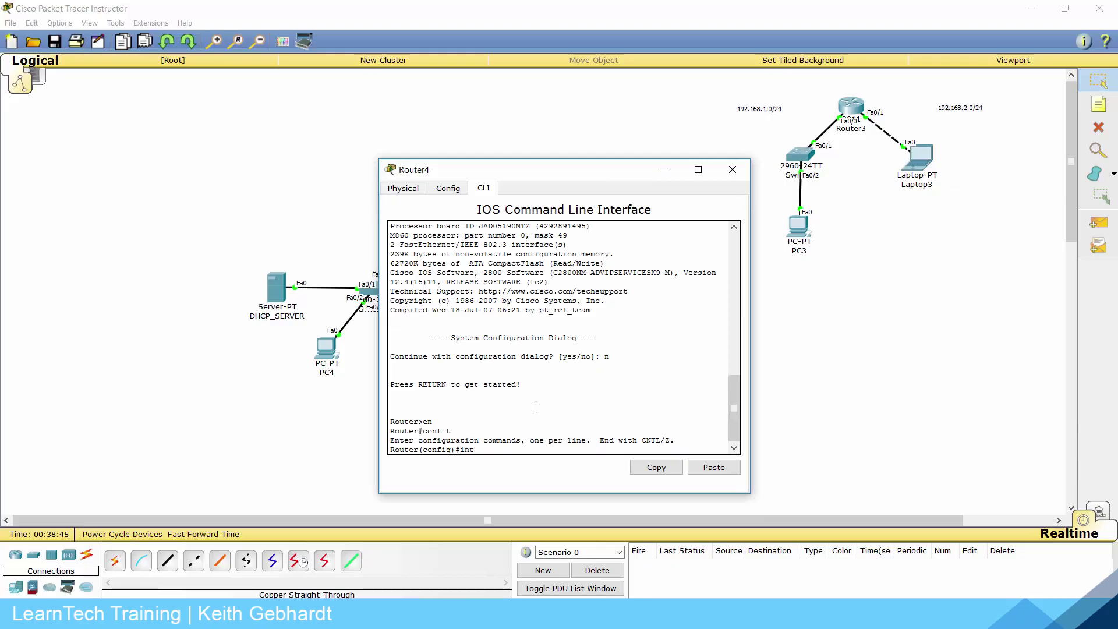
# - Assign IP address 192.168.1.1 with subnet mask 255.255.255.0 to Router4's interface fa0/0
pyautogui.press('Return')
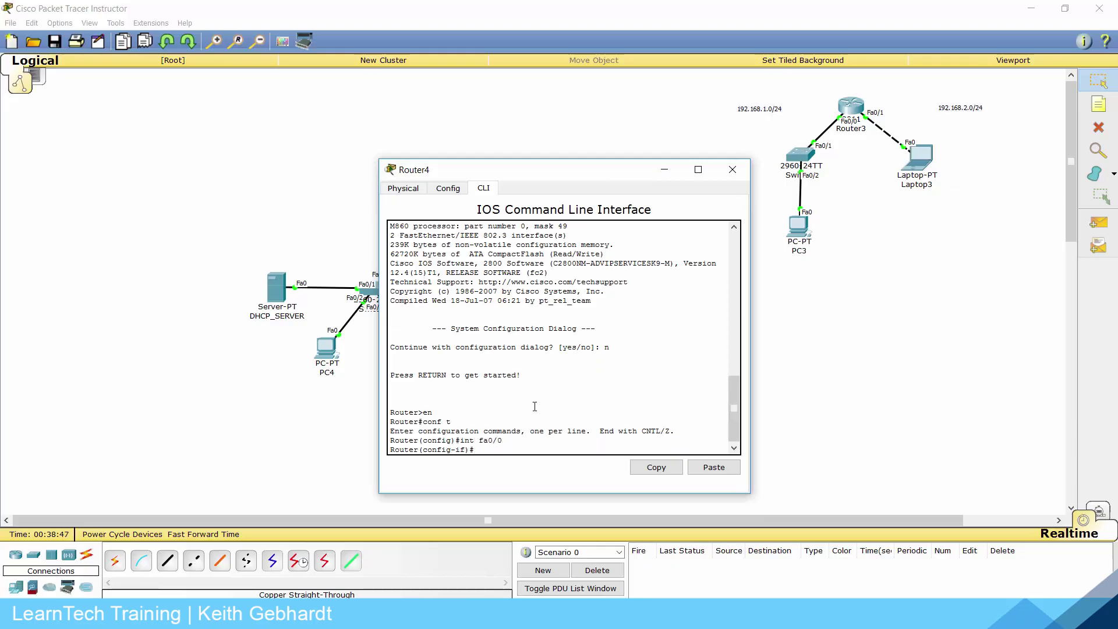
pyautogui.write('ip addre')
pyautogui.press('Tab')
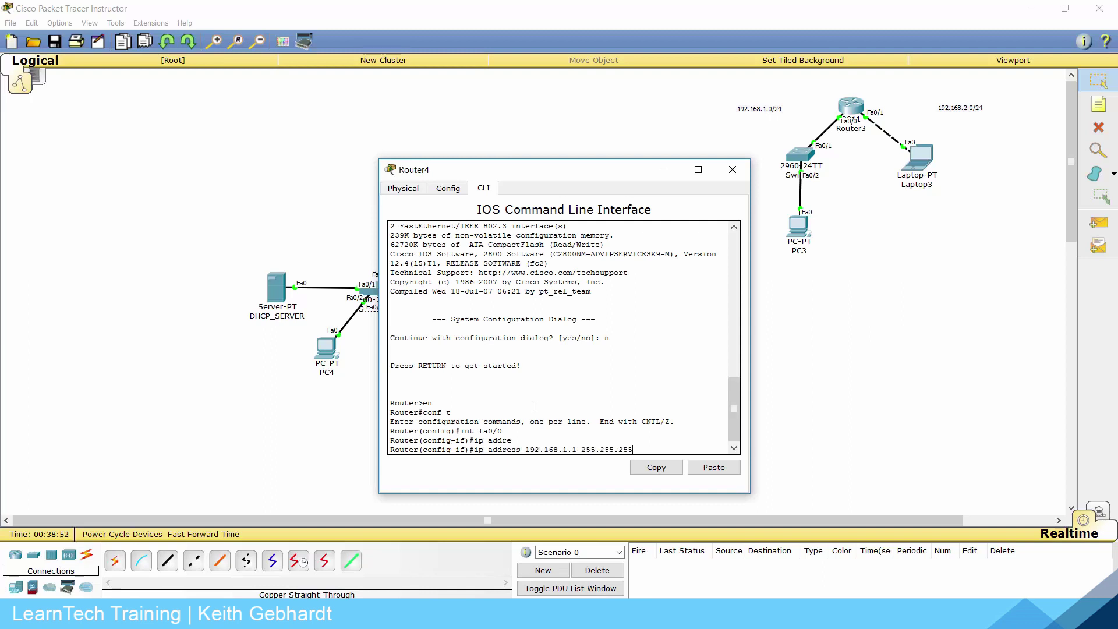
pyautogui.press('Return')
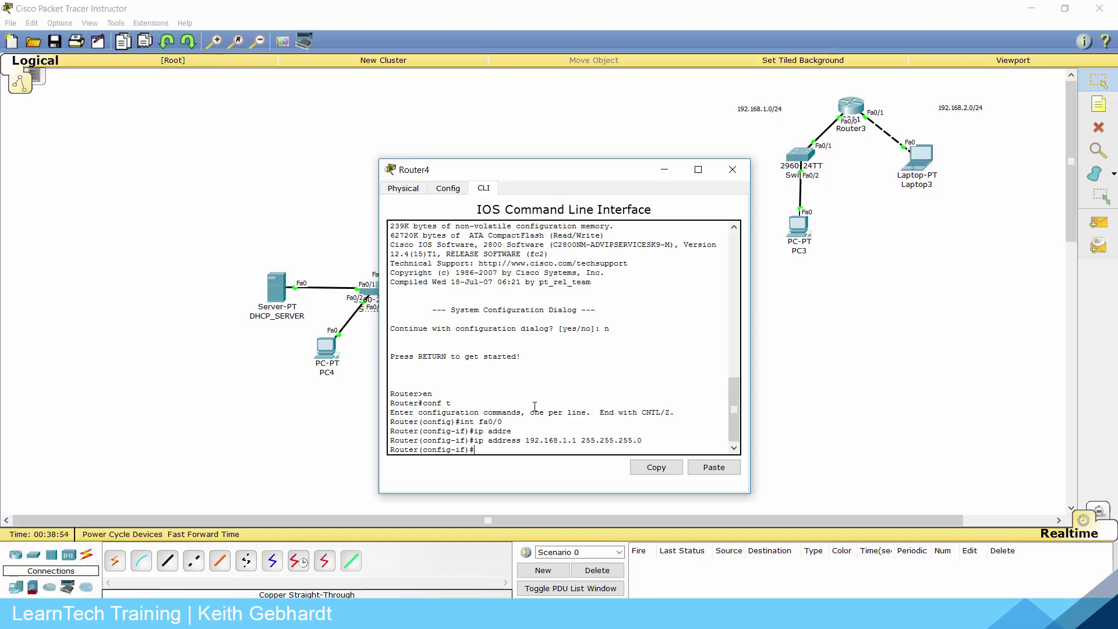
# - Set the ip helper-address of Router4's fa0/0 to 192.168.1.2 and enable the interface with no shutdown
pyautogui.write('ip hel')
pyautogui.press('Tab')
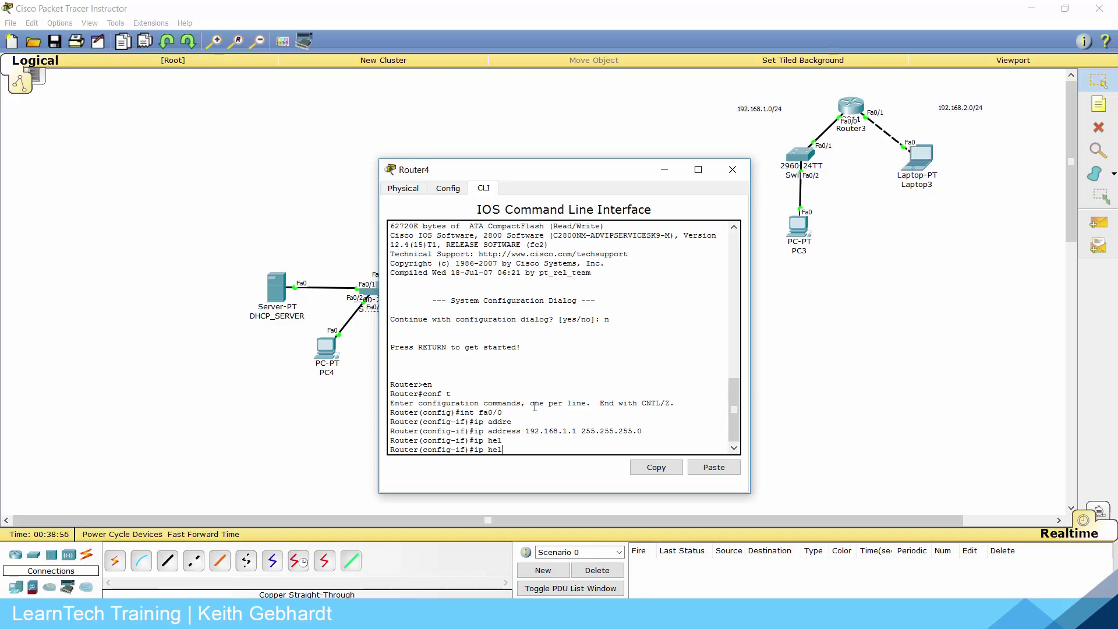
pyautogui.write('p')
pyautogui.press('Tab')
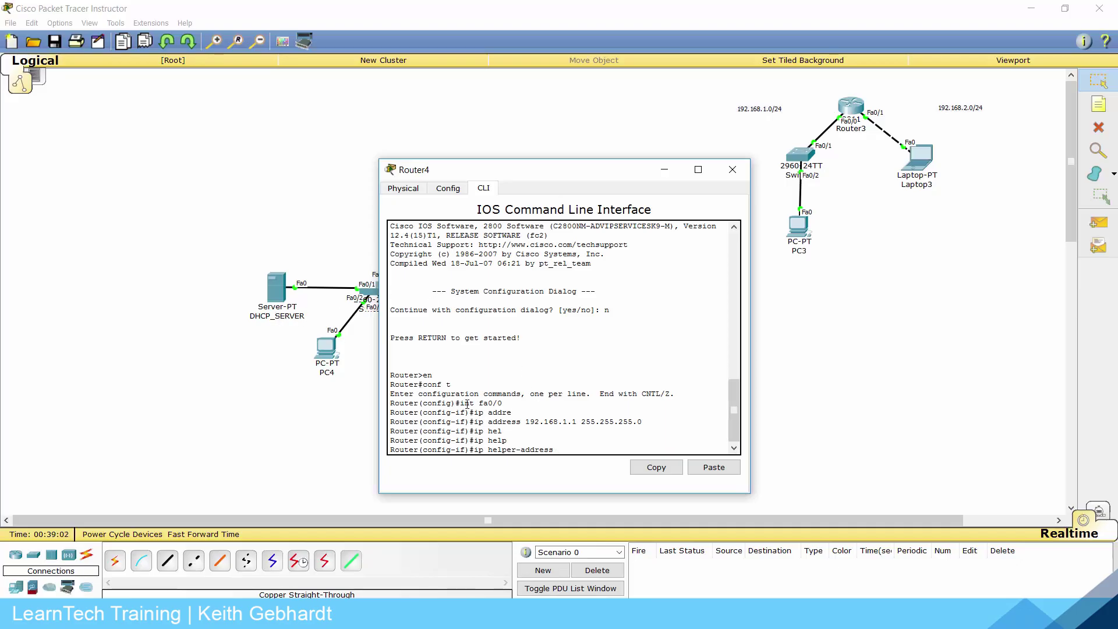
pyautogui.write('192.168.1.2')
pyautogui.press('Return')
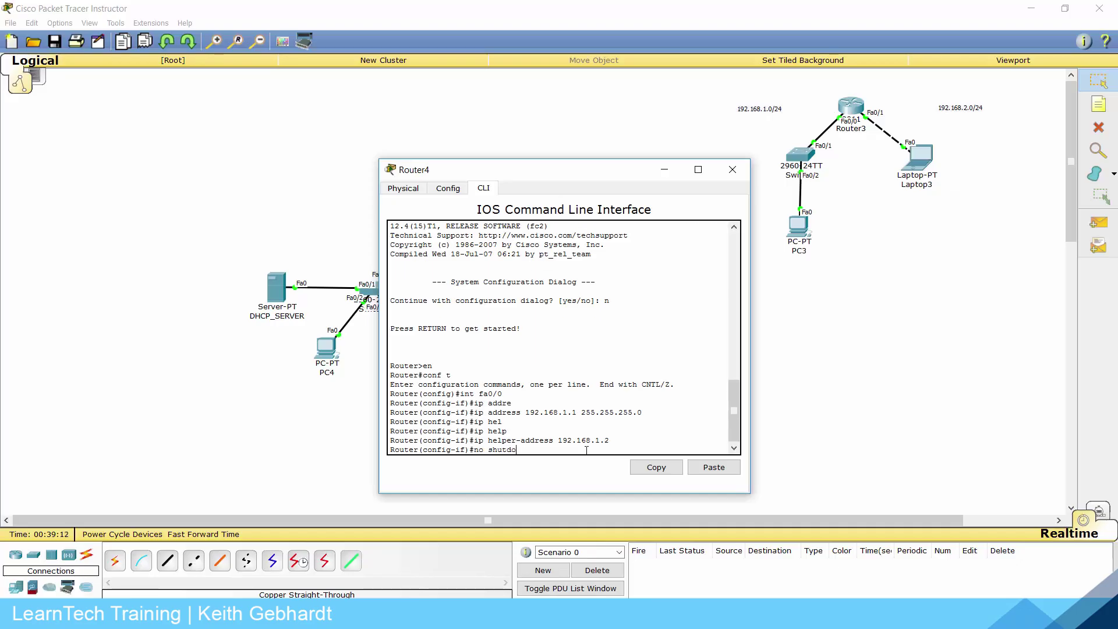
pyautogui.write('no shutdo')
pyautogui.press('Return')
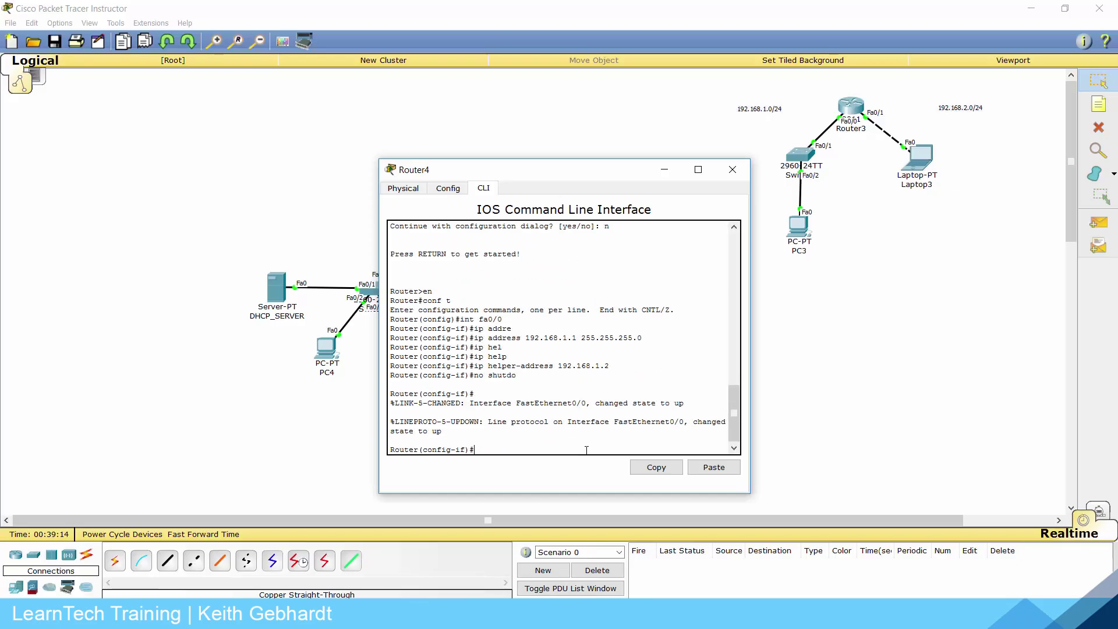
# - Assign IP address 192.168.2.1 with subnet mask 255.255.255.0 to Router4's interface fa0/1
pyautogui.write('int fa0/1')
pyautogui.press('Return')
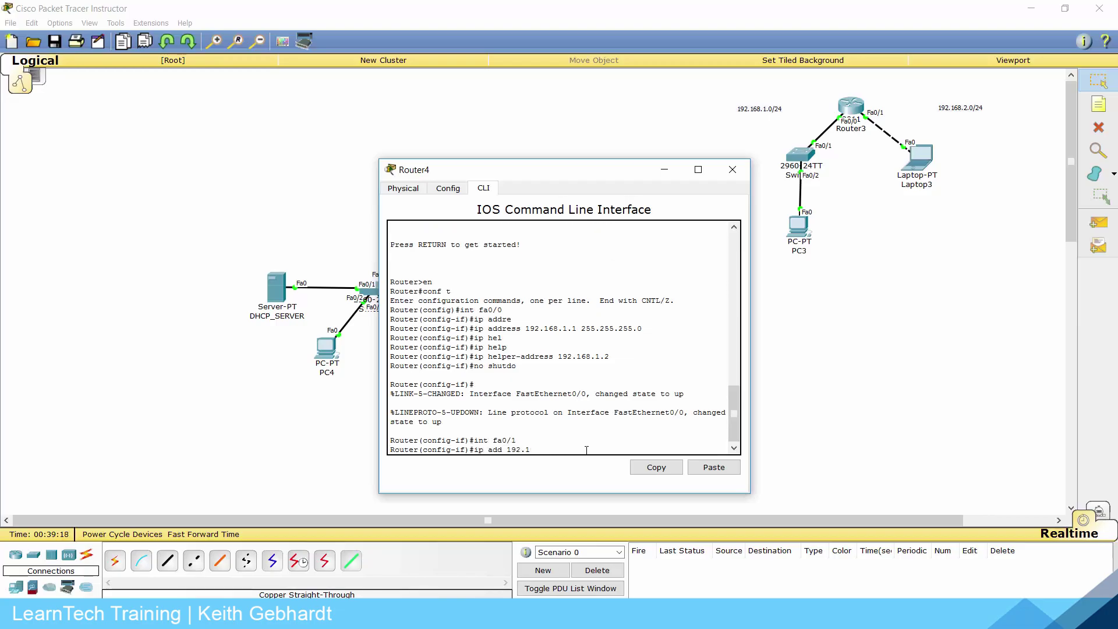
pyautogui.write('ip add 192.168.2.1 255.255.255.0')
pyautogui.press('Return')
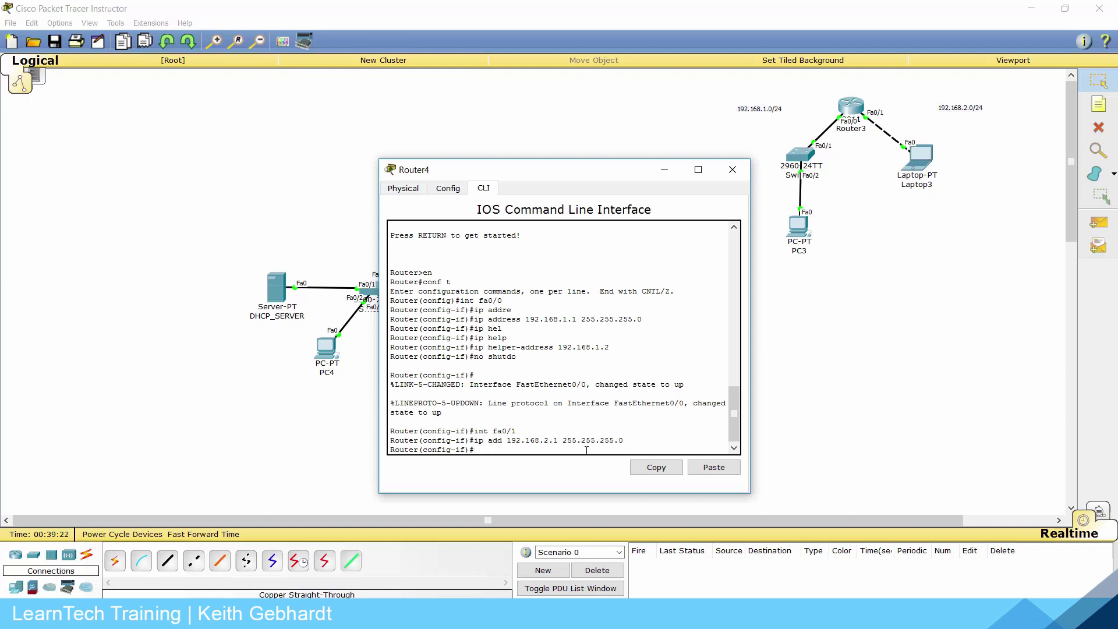
# - Set the ip helper-address of Router4's fa0/1 to 192.168.1.2 and enable the interface with no shutdown
pyautogui.write('ip help')
pyautogui.press('Tab')
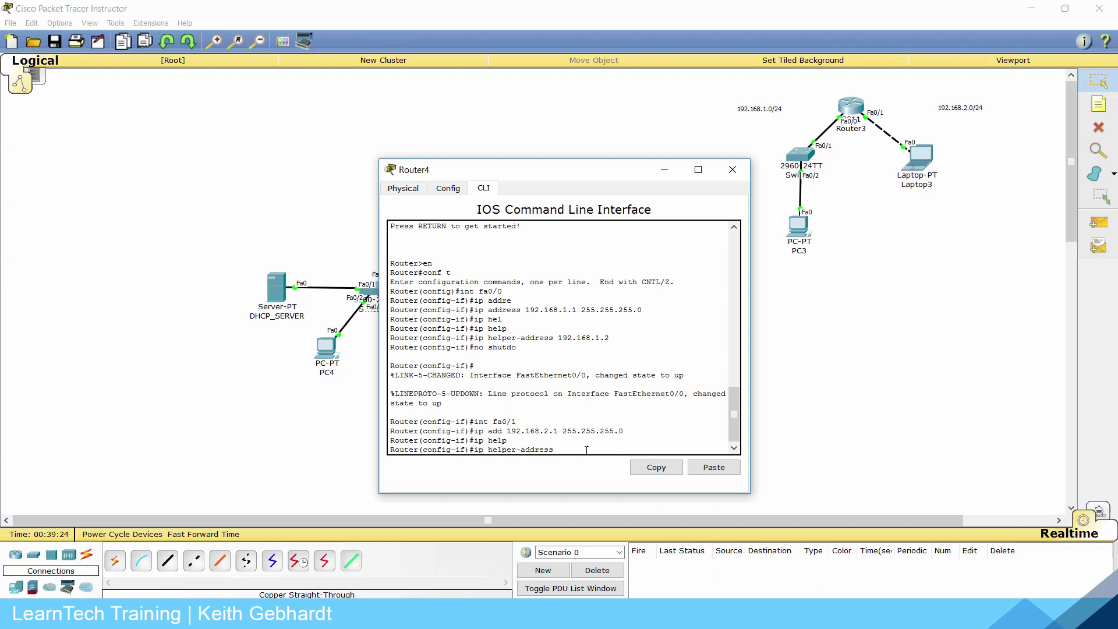
pyautogui.write('192.168.1.2')
pyautogui.press('Return')
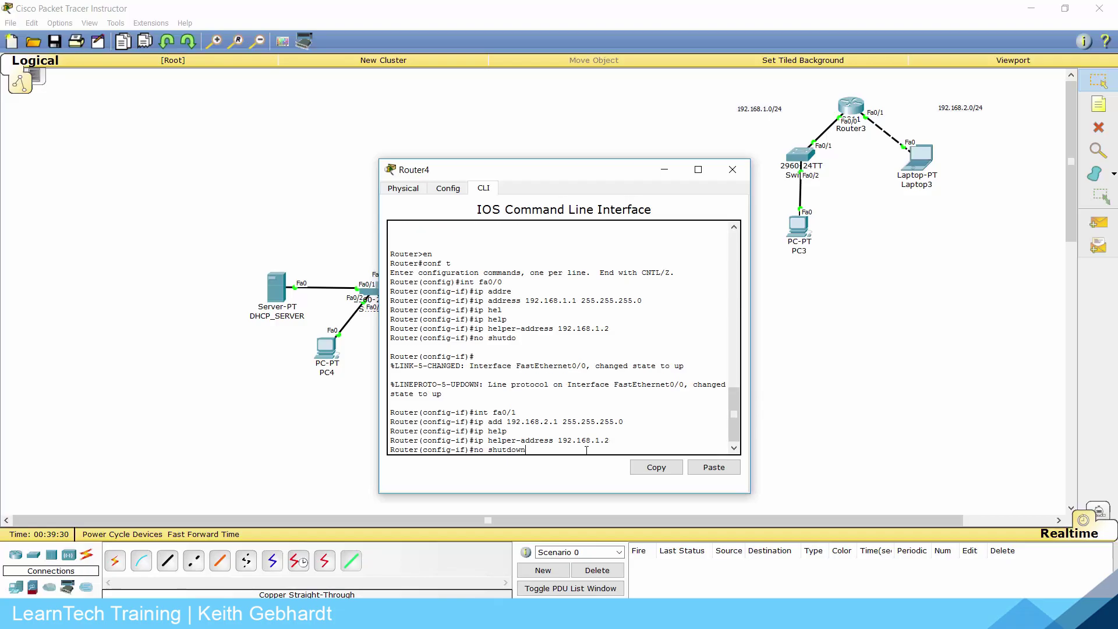
pyautogui.write('no shutdown')
pyautogui.press('Return')
pyautogui.press('Return')
# - Save Router4's running configuration with do wr and close its configuration window
pyautogui.write('do')
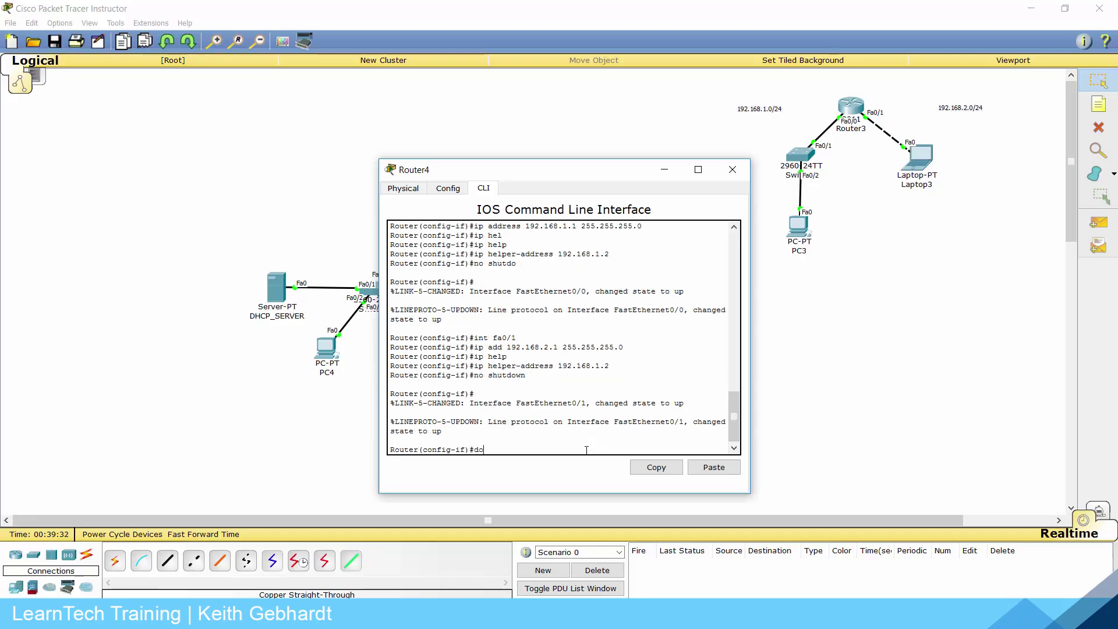
pyautogui.write(' wr')
pyautogui.press('Return')
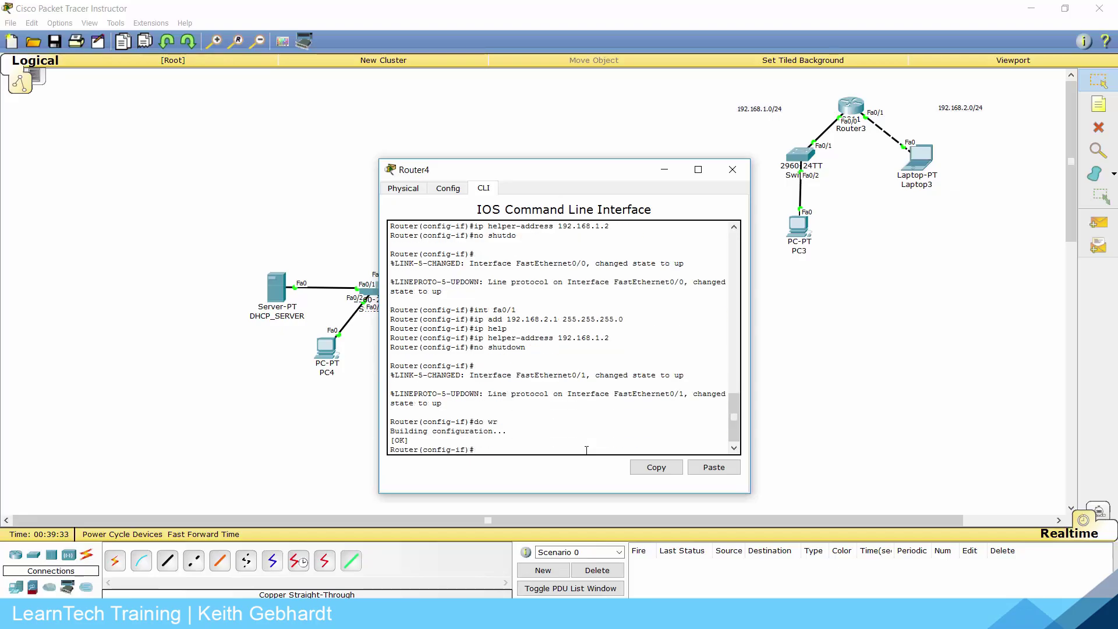
pyautogui.click(732, 169)
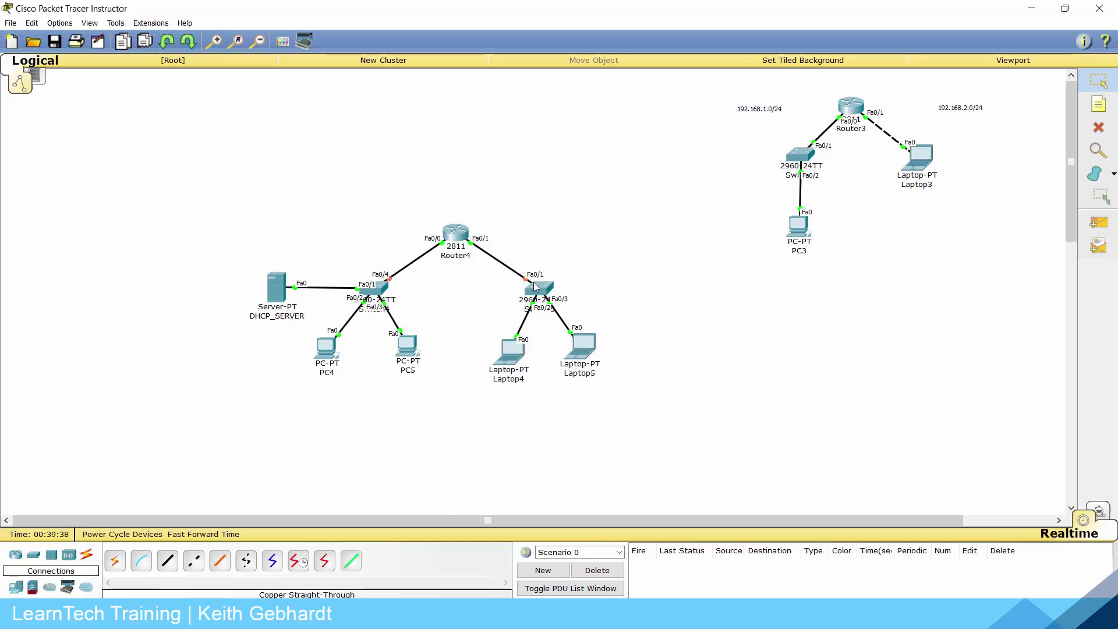
# - Move the entire Router4 topology, including the DHCP server, switches and clients, to the upper-left area of the workspace
pyautogui.moveTo(610, 404); pyautogui.dragTo(259, 222)
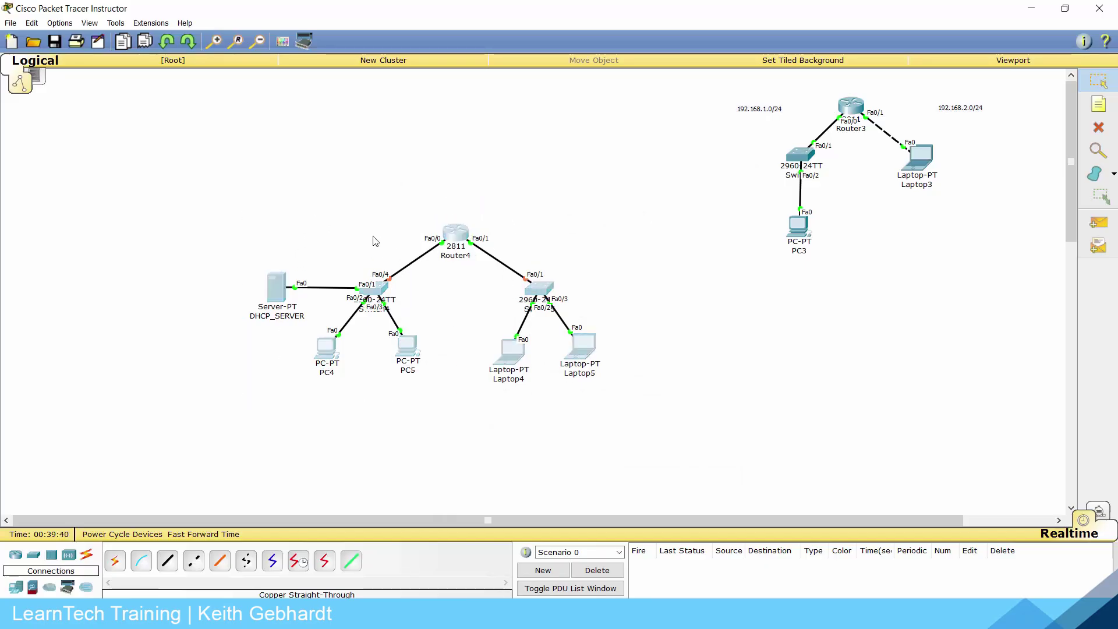
pyautogui.moveTo(456, 240); pyautogui.dragTo(260, 109)
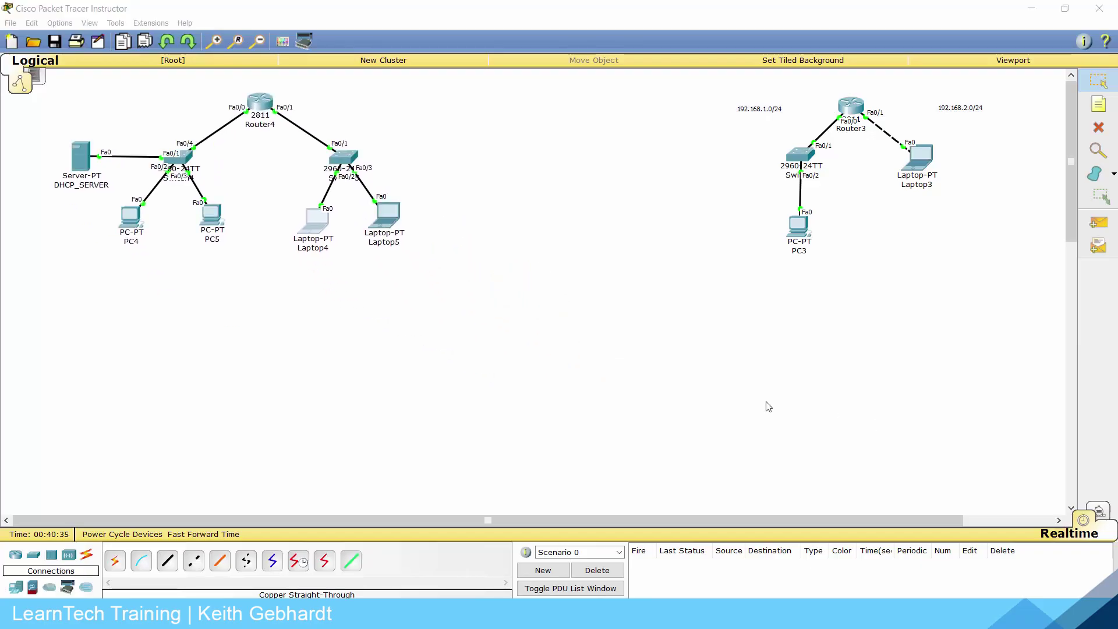
# - Switch Laptop5's IP configuration to DHCP so it requests an address through the router, and close its window
pyautogui.click(385, 216)
pyautogui.click(452, 231)
pyautogui.click(434, 242)
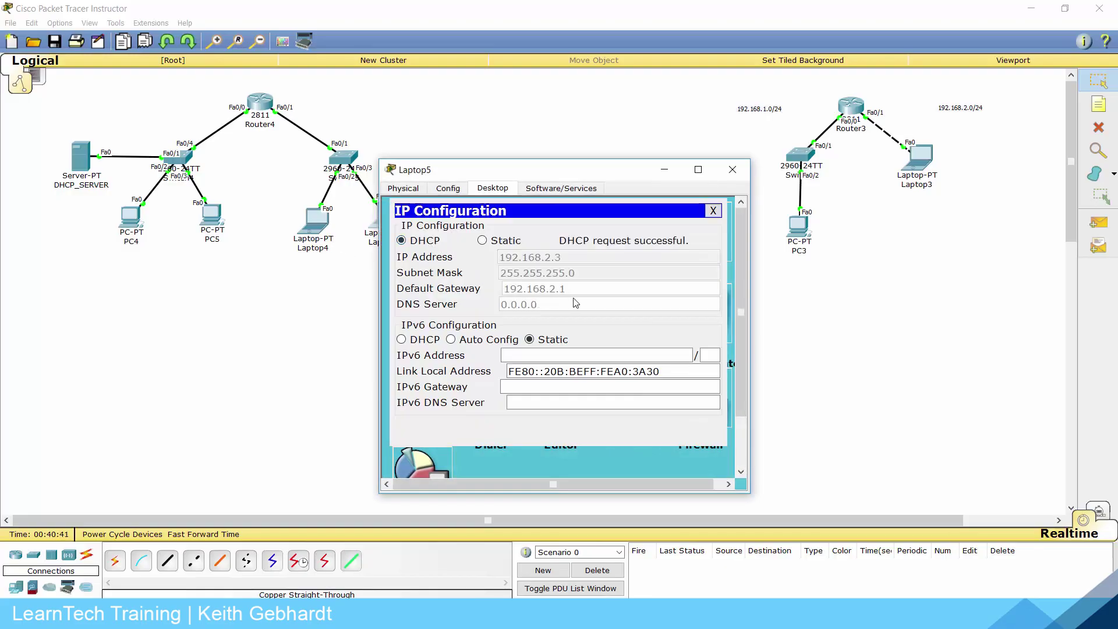
pyautogui.click(731, 169)
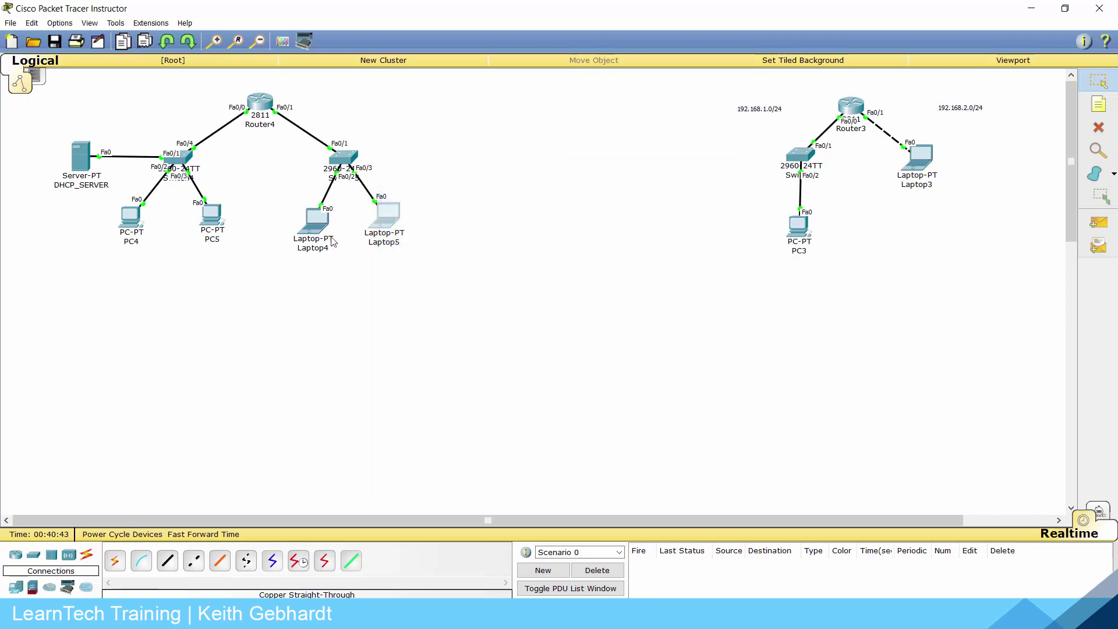
# - Switch Laptop4's IP configuration to DHCP so it requests an address through the router, and close its window
pyautogui.click(314, 220)
pyautogui.click(441, 249)
pyautogui.click(426, 243)
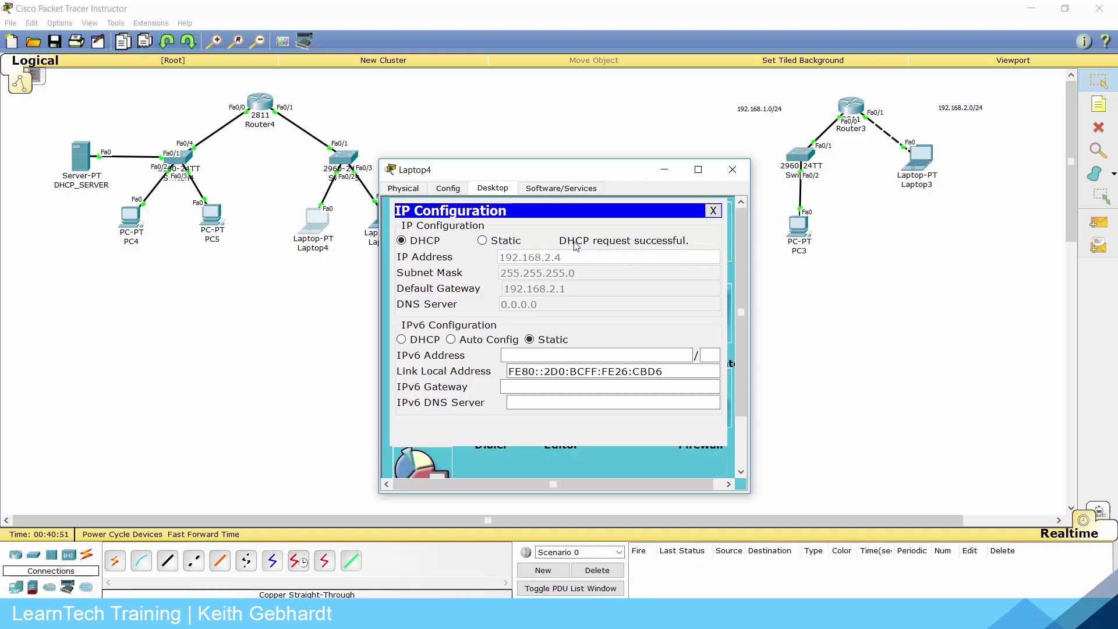
pyautogui.moveTo(515, 169); pyautogui.dragTo(566, 167)
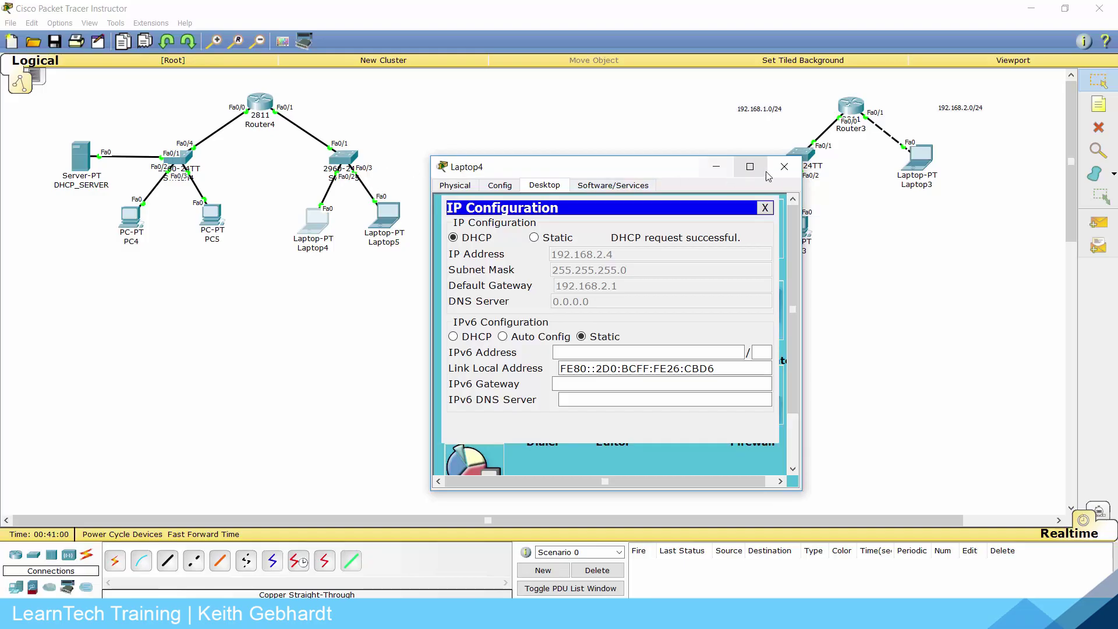
pyautogui.click(784, 167)
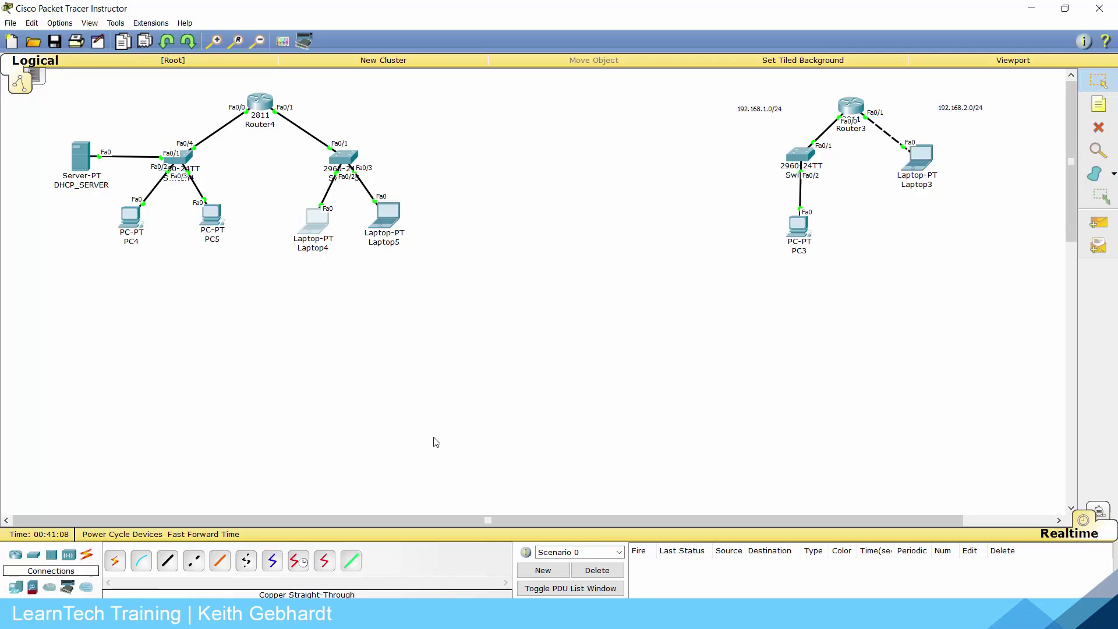
# - Place a new 2811 router below the Router3 topology and a 2960 switch directly beneath it
pyautogui.click(16, 555)
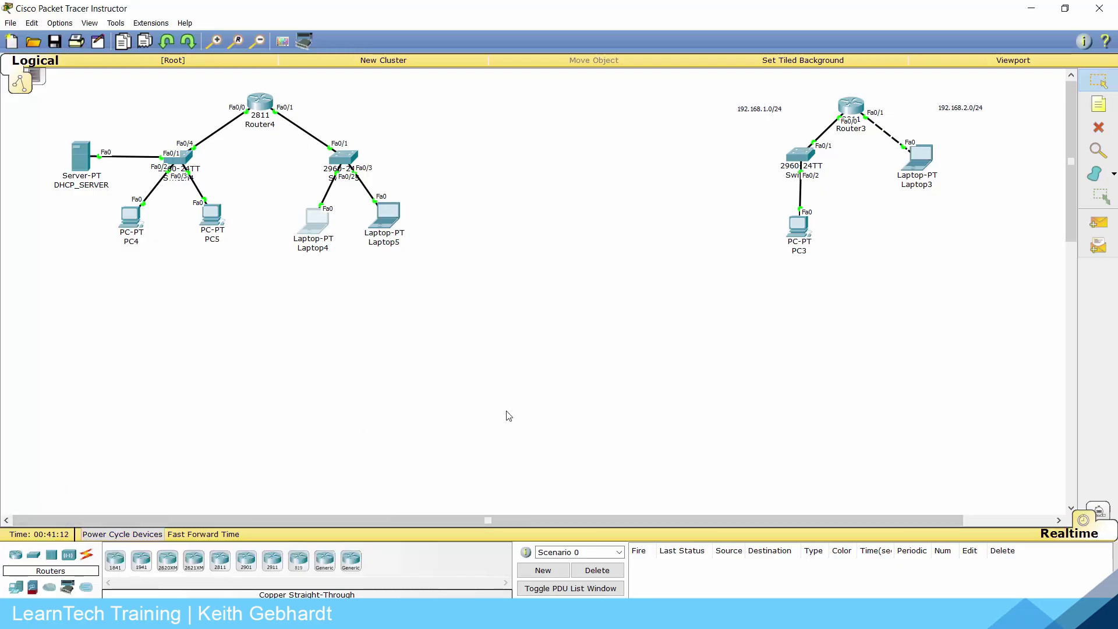
pyautogui.click(219, 561)
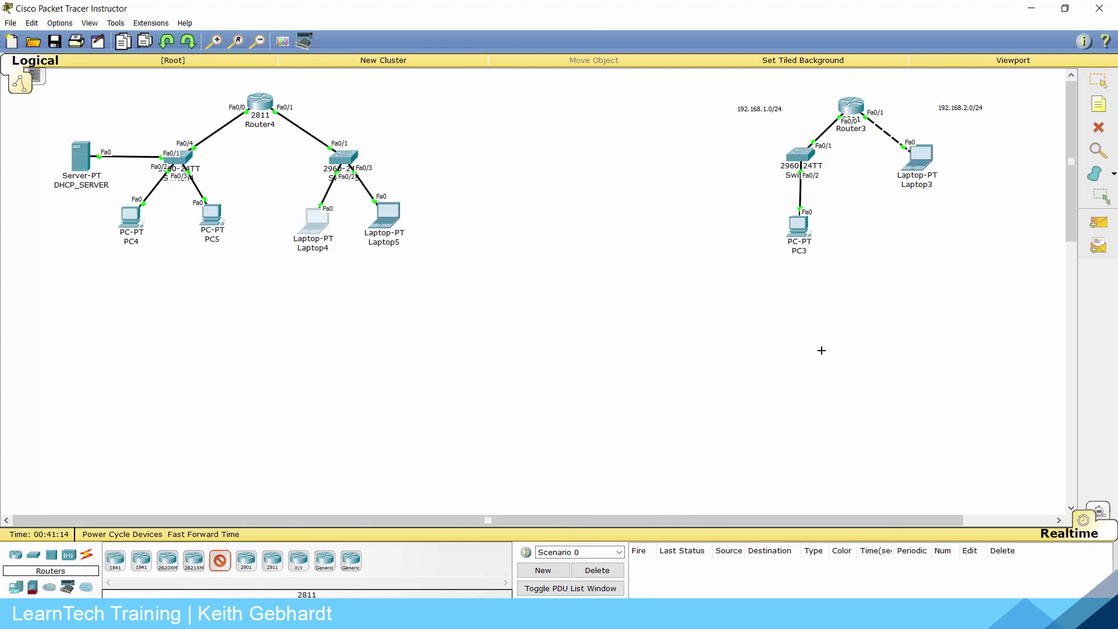
pyautogui.click(834, 333)
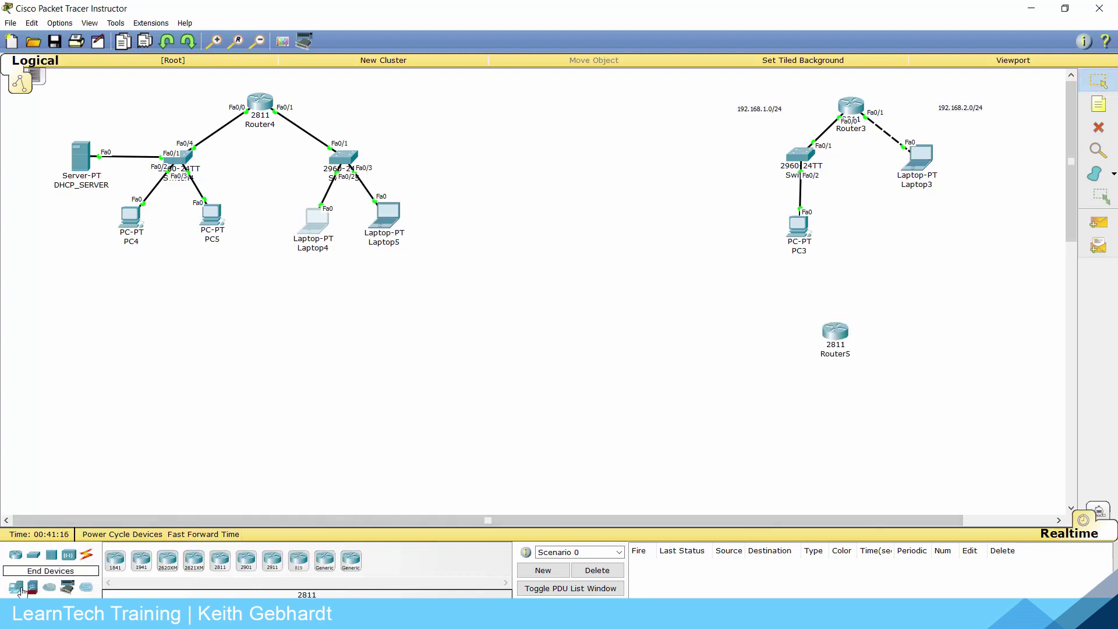
pyautogui.click(33, 555)
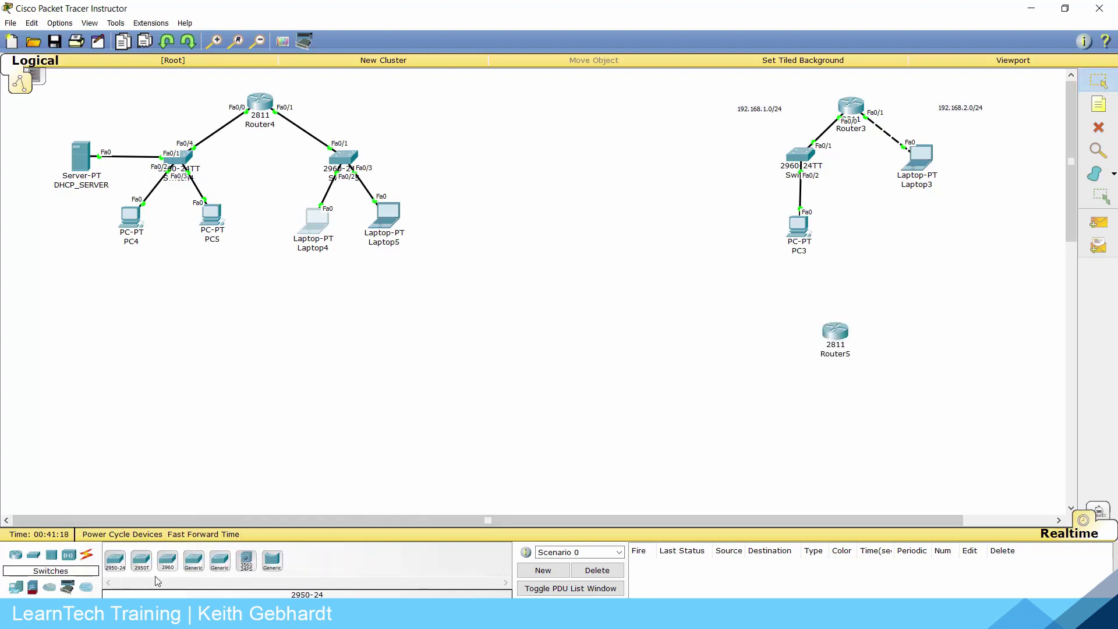
pyautogui.click(168, 560)
pyautogui.click(831, 397)
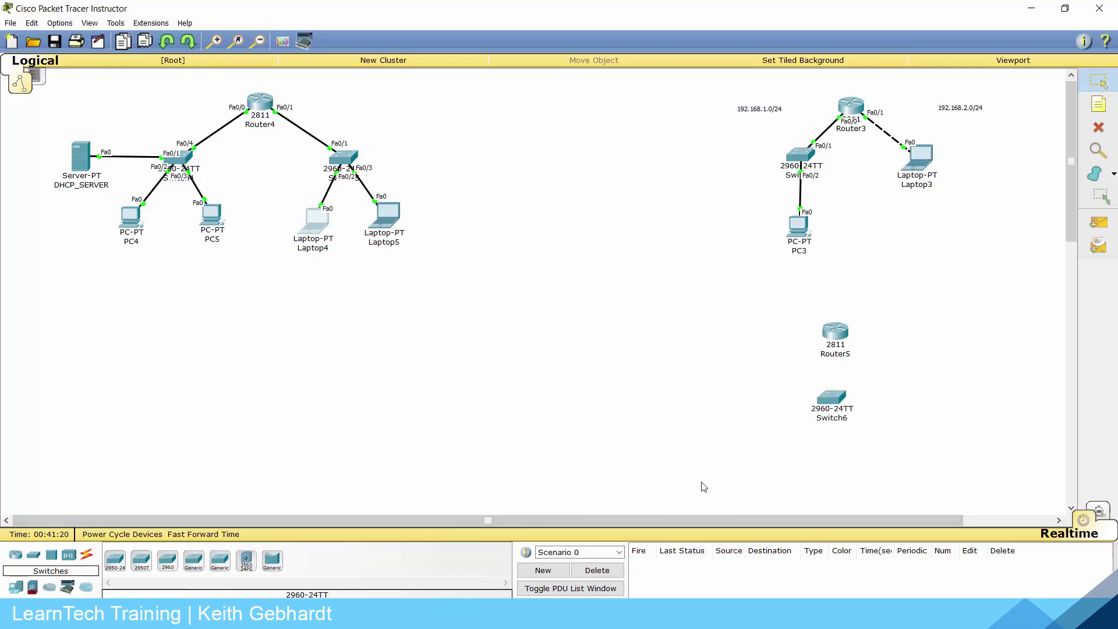
# - Place three generic PCs below Switch6 and align them in an evenly spaced row
pyautogui.click(20, 589)
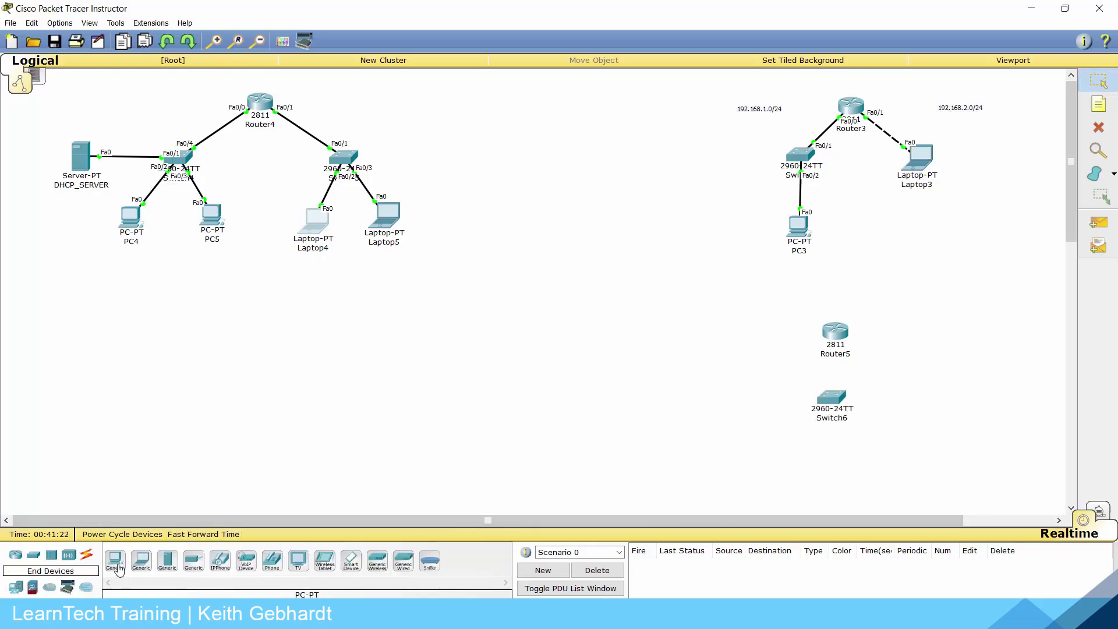
pyautogui.click(115, 560)
pyautogui.click(788, 461)
pyautogui.click(115, 560)
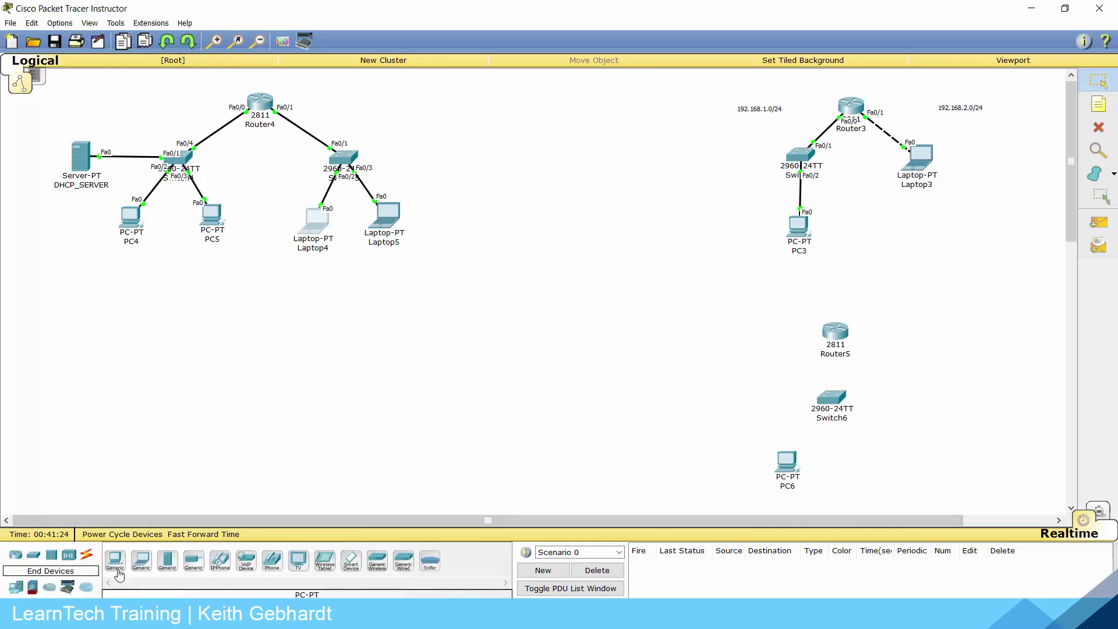
pyautogui.click(839, 458)
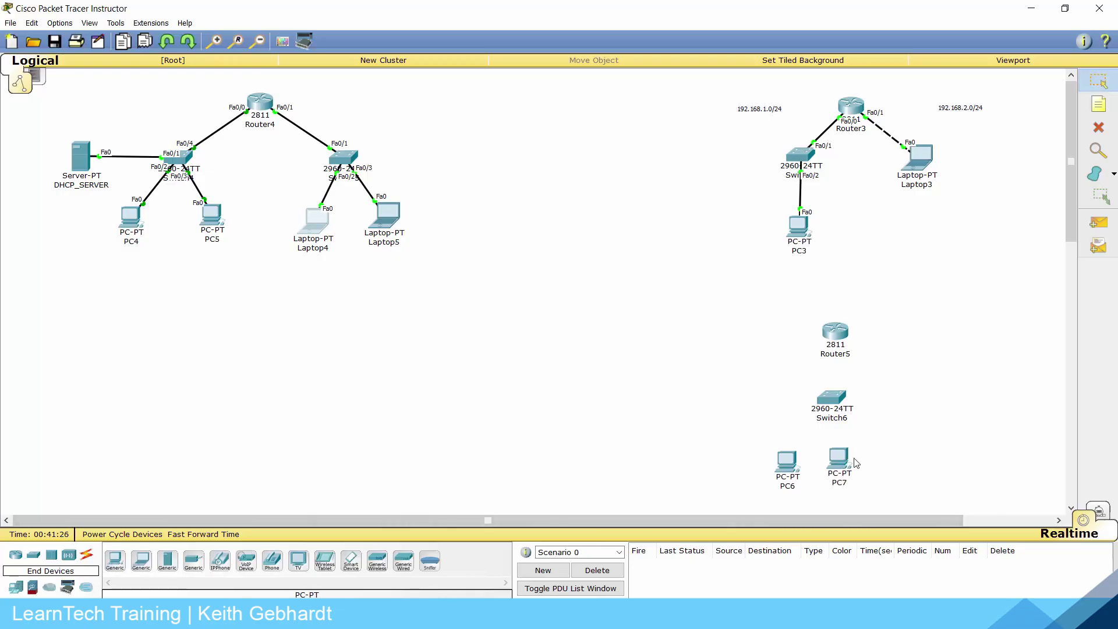
pyautogui.moveTo(842, 463); pyautogui.dragTo(847, 462)
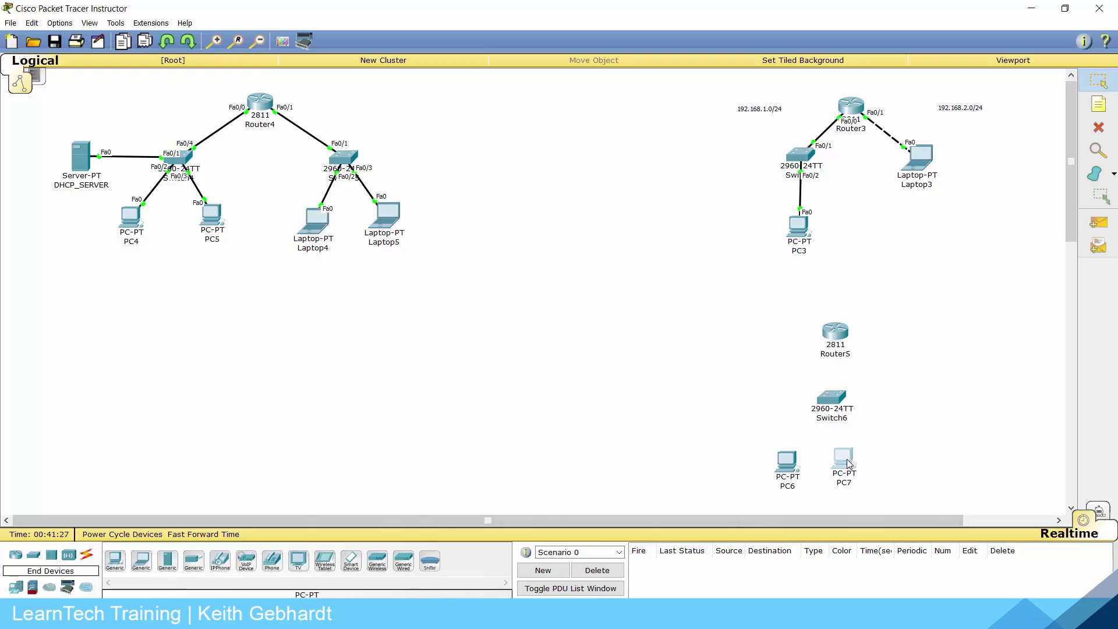
pyautogui.click(115, 561)
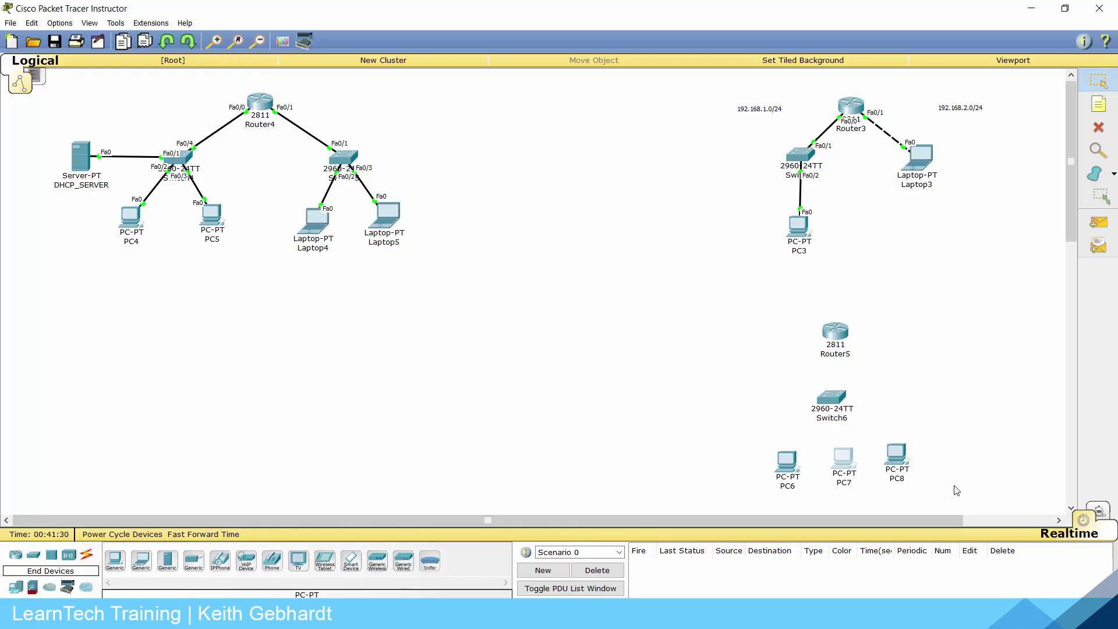
pyautogui.moveTo(900, 458); pyautogui.dragTo(905, 463)
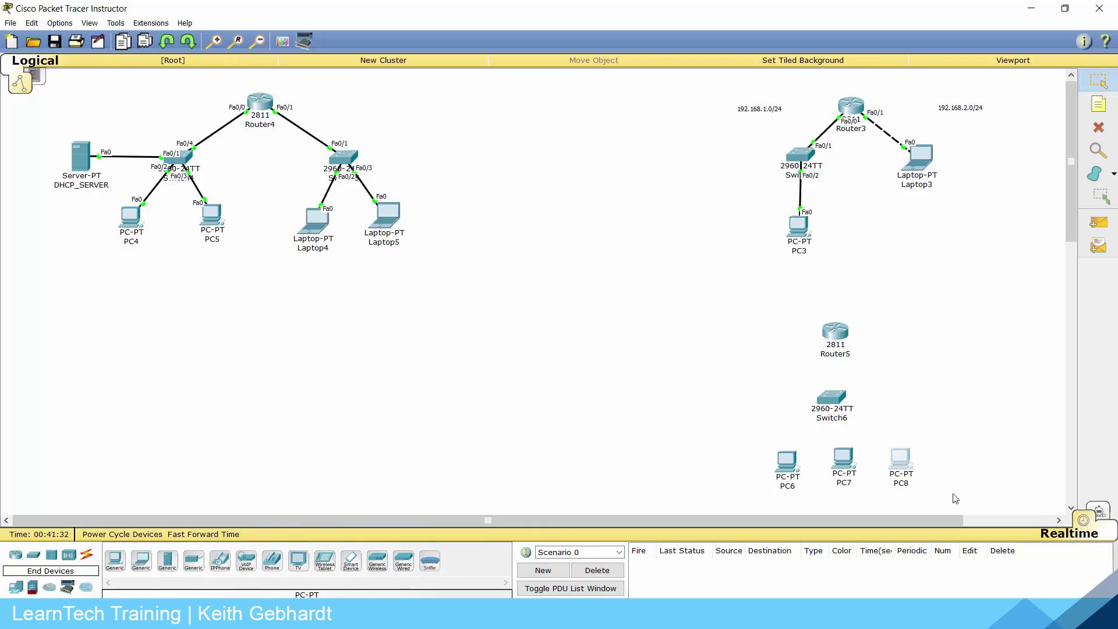
# - Duplicate Router5, Switch6 and the three PCs, and place the copies below the Router4 topology
pyautogui.moveTo(955, 494); pyautogui.dragTo(765, 320)
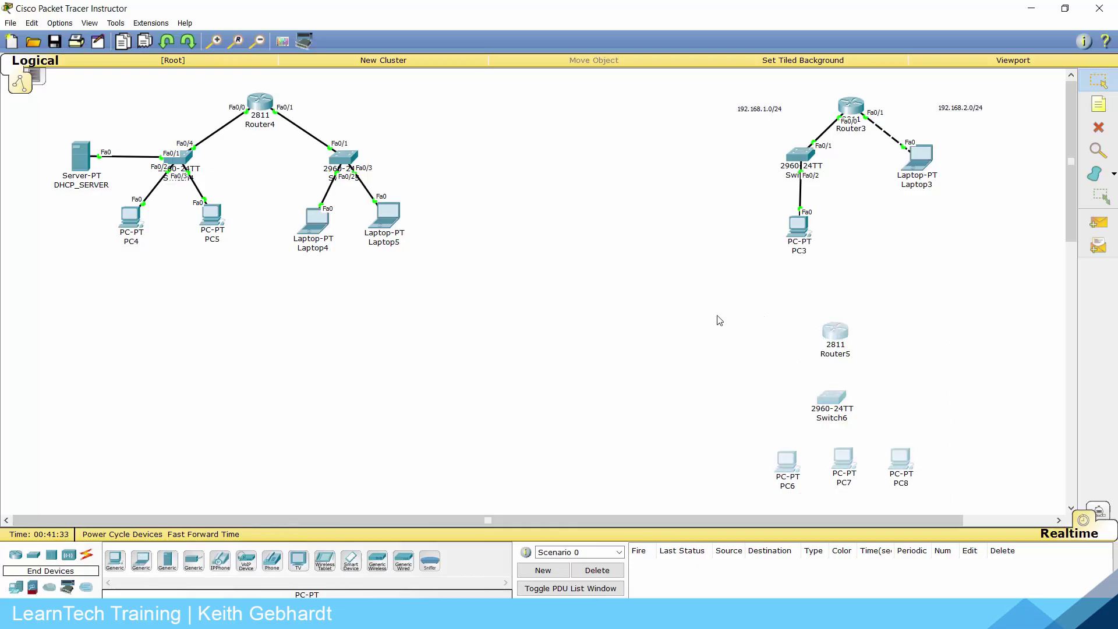
pyautogui.hotkey('ctrl', 'c')
pyautogui.hotkey('ctrl', 'v')
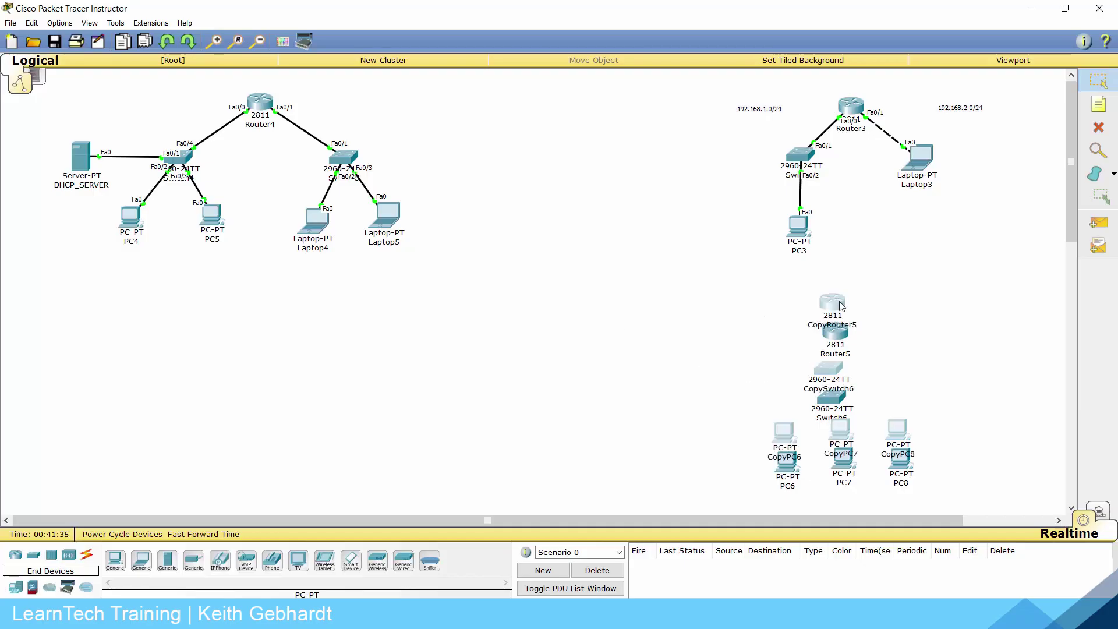
pyautogui.moveTo(847, 306); pyautogui.dragTo(287, 323)
pyautogui.click(432, 408)
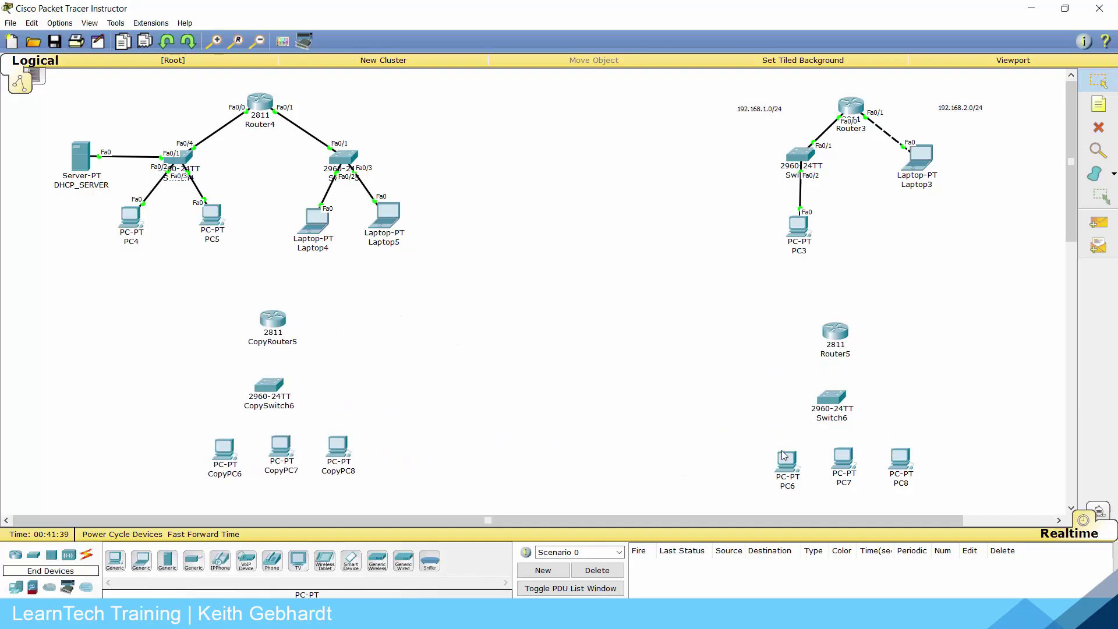
# - Open Switch6's command line and enter global configuration mode with en and conf t
pyautogui.click(838, 402)
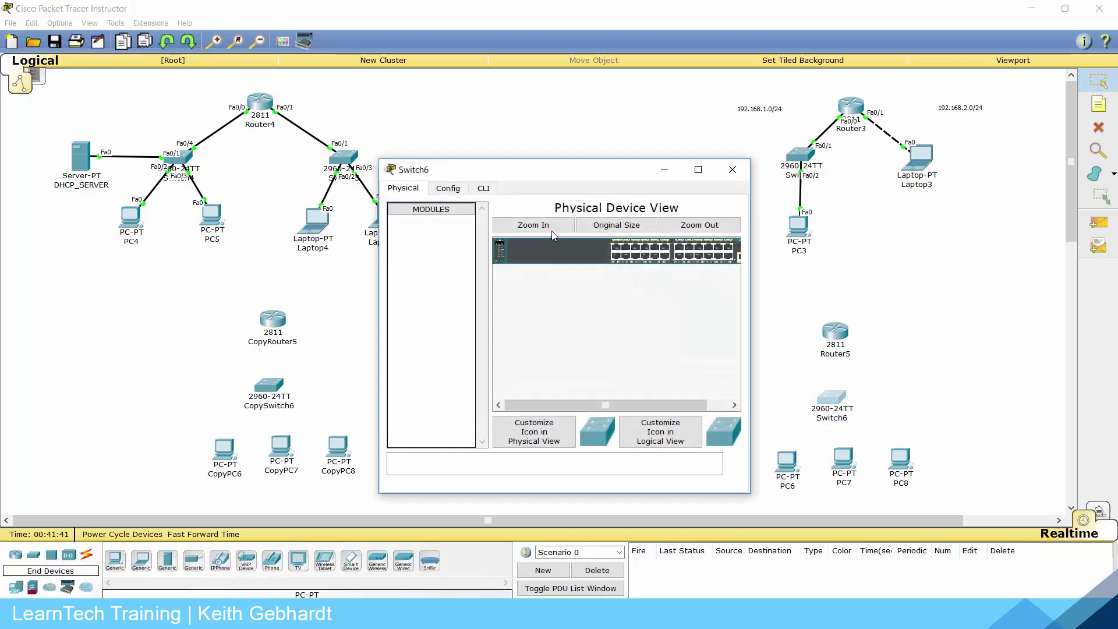
pyautogui.click(483, 187)
pyautogui.press('Return')
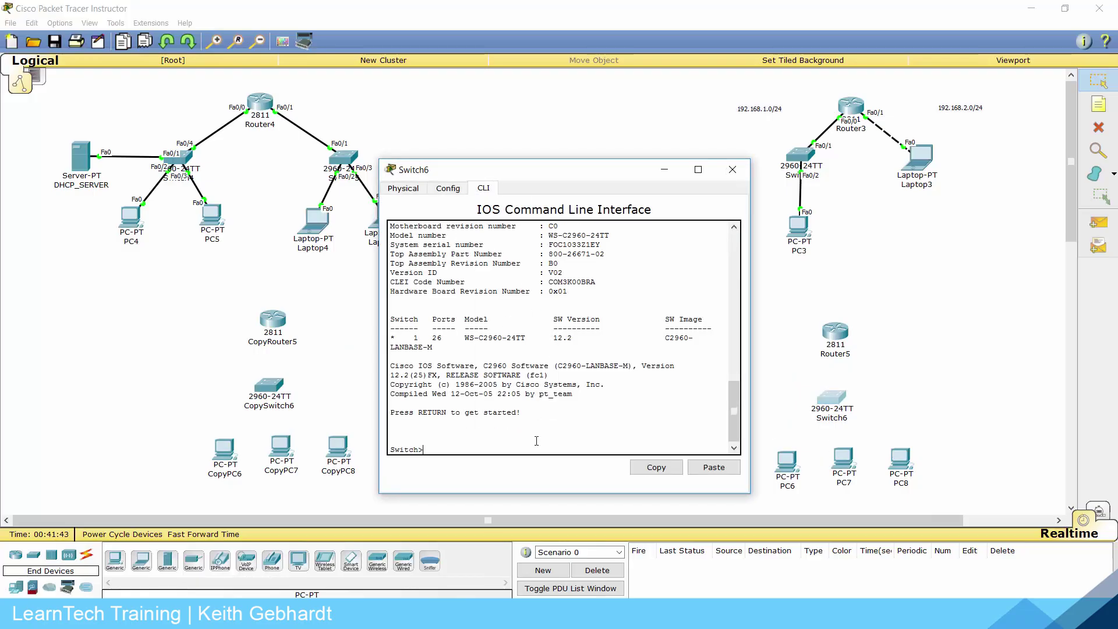
pyautogui.write('en')
pyautogui.press('Return')
pyautogui.write('conf t')
pyautogui.press('Return')
# - Create VLAN 10 on Switch6 and name it LEFT
pyautogui.write('vlan')
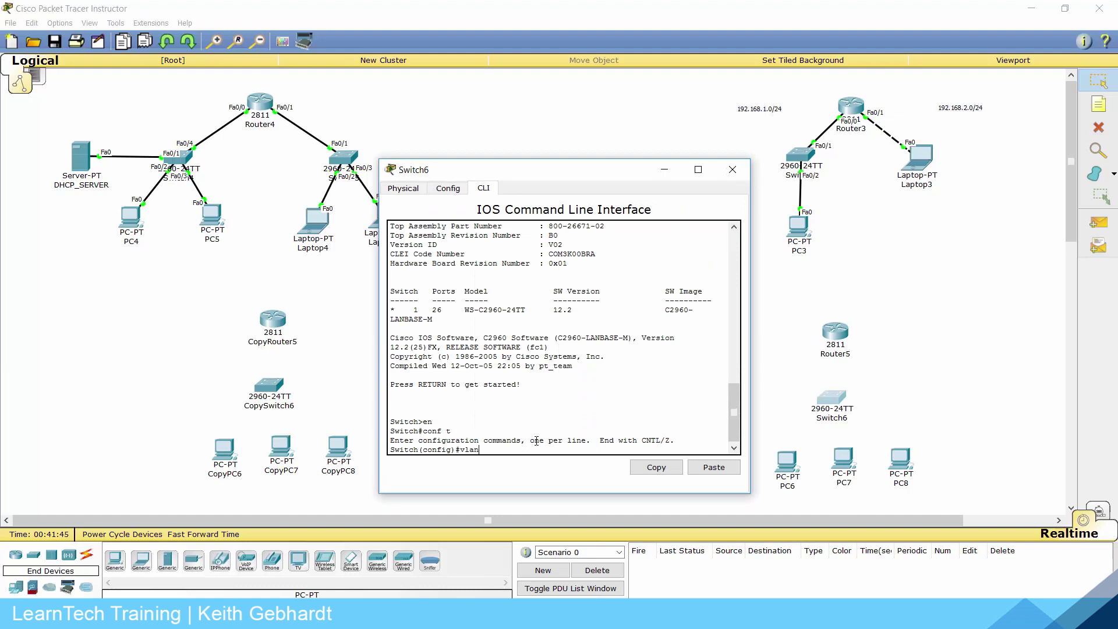
pyautogui.write(' 10')
pyautogui.press('Return')
pyautogui.write('name LEFT')
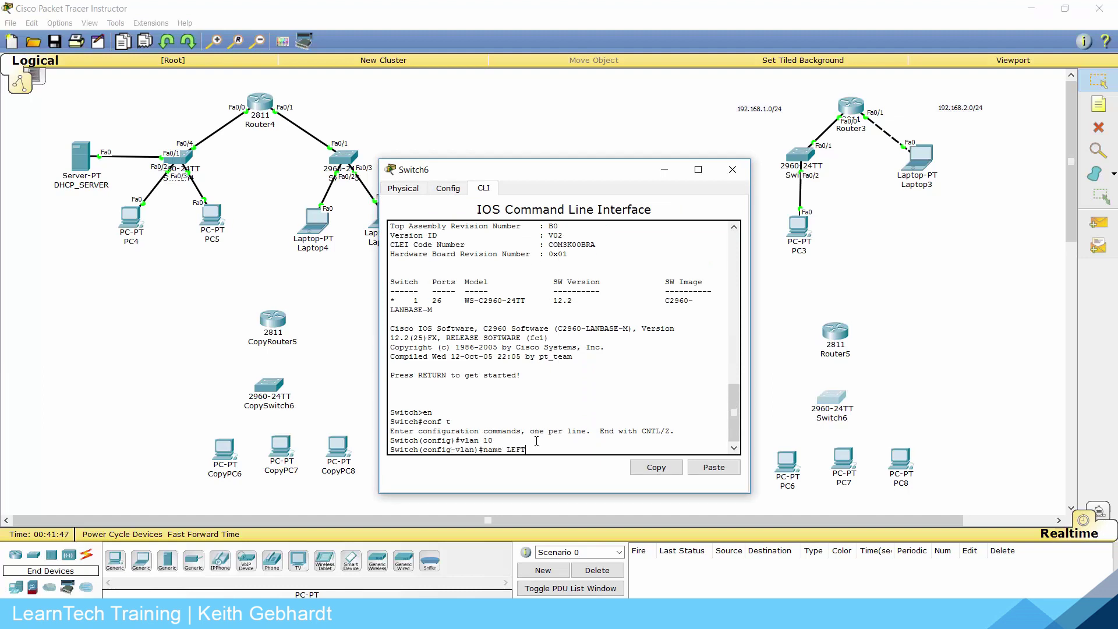
pyautogui.press('Return')
# - Create VLAN 20 on Switch6 and name it MIDDLE
pyautogui.write('vlan 20')
pyautogui.press('Return')
pyautogui.write('nam')
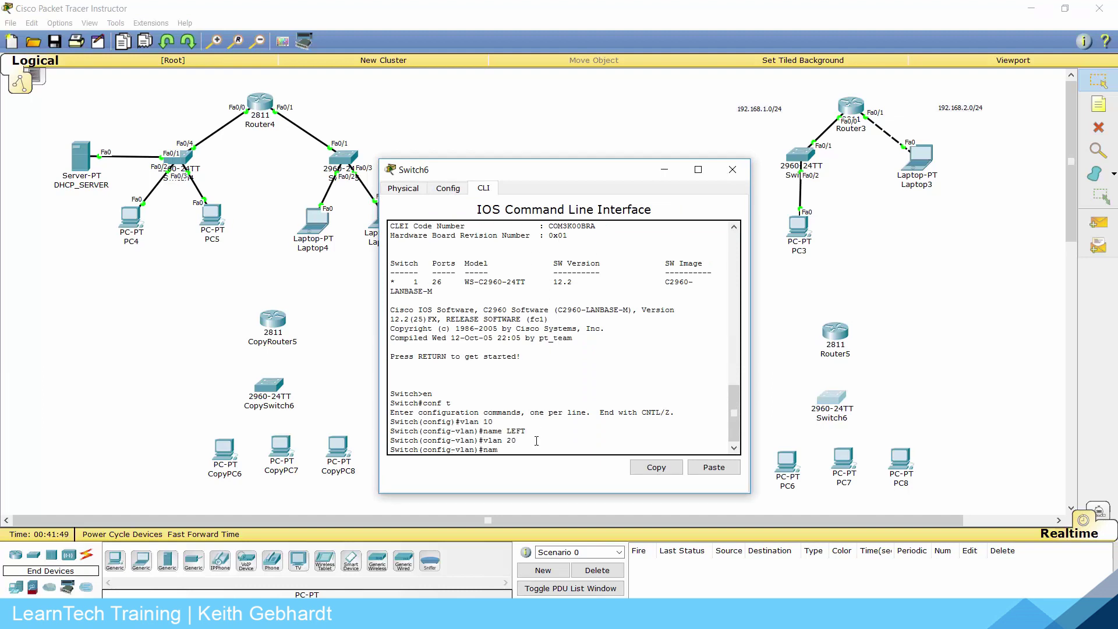
pyautogui.write('e MIDDLE')
pyautogui.press('Return')
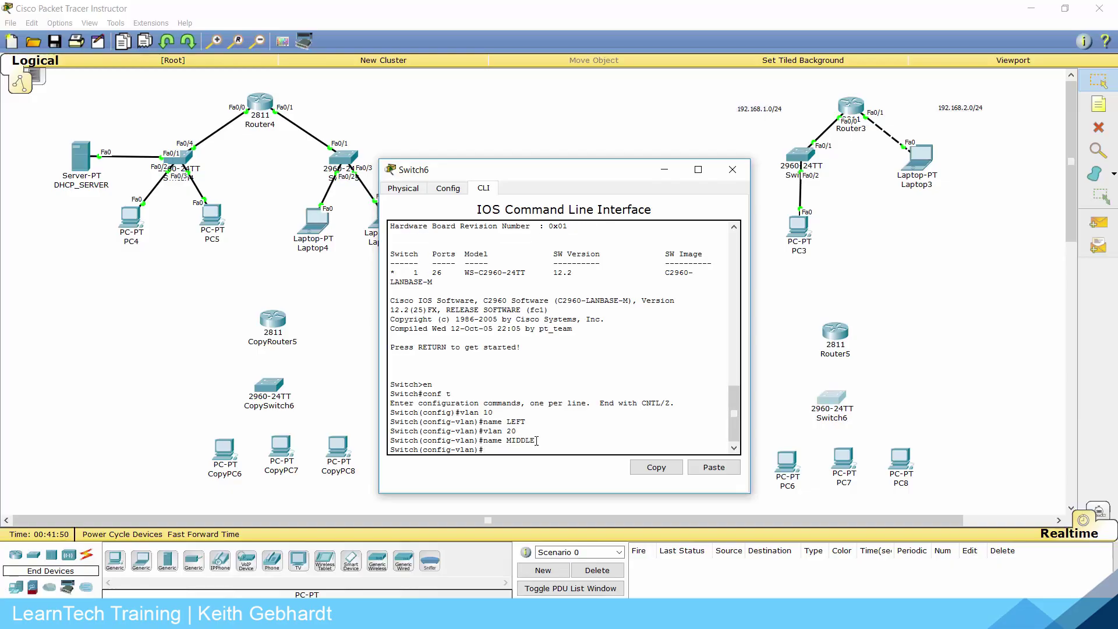
# - Create VLAN 30 on Switch6, name it RIGHT, and return to global configuration mode
pyautogui.write('vlan 30')
pyautogui.press('Return')
pyautogui.write('name RIGHT')
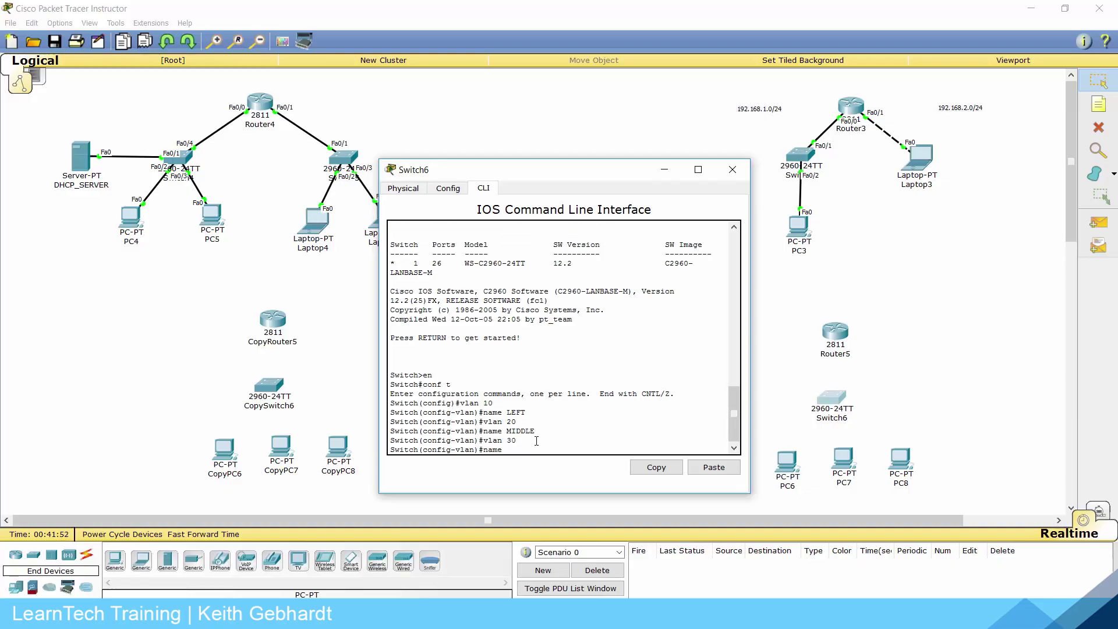
pyautogui.press('Return')
pyautogui.press('Return')
pyautogui.write('exit')
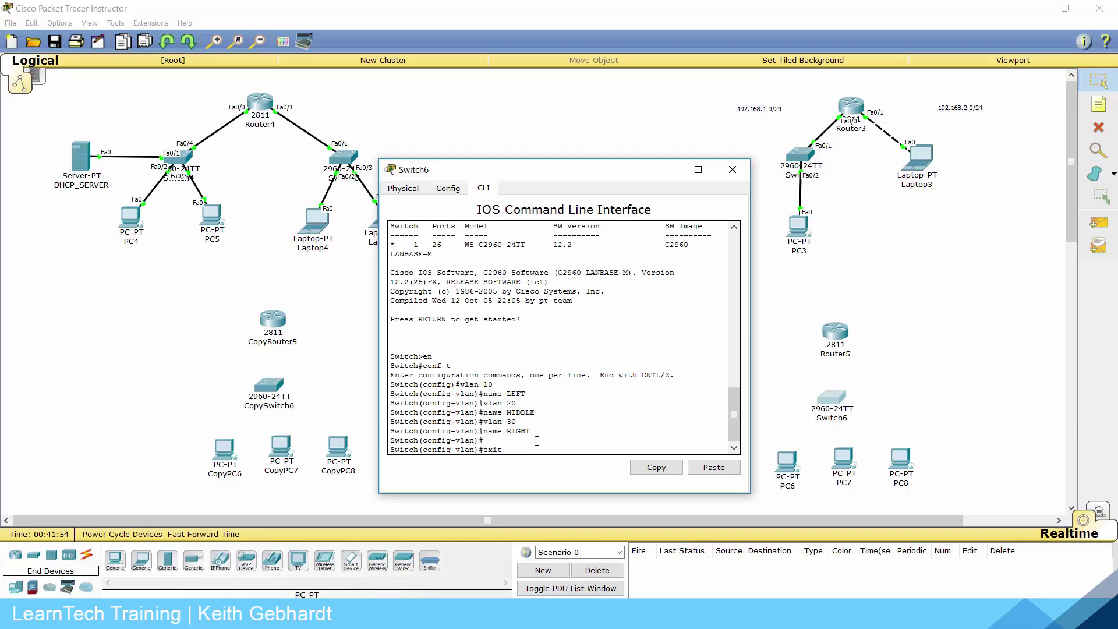
pyautogui.press('Return')
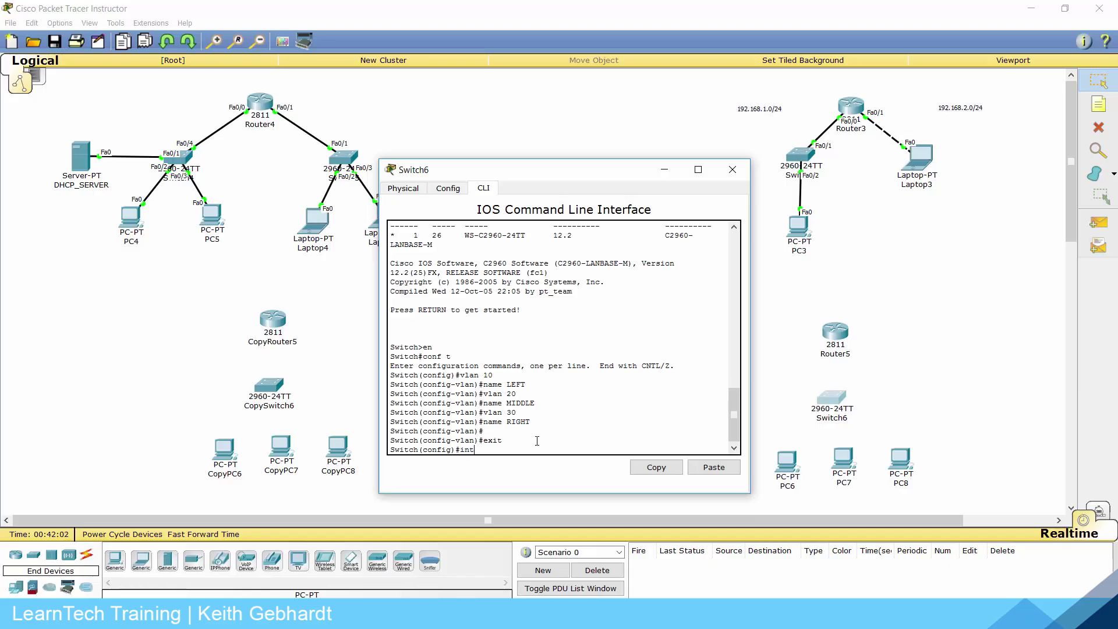
# - Configure Switch6 ports fa0/1-8 as access ports in VLAN 10 and exit the interface range
pyautogui.write('range fa0/1-8')
pyautogui.press('Return')
pyautogui.write('swit')
pyautogui.press('Tab')
pyautogui.write('mod')
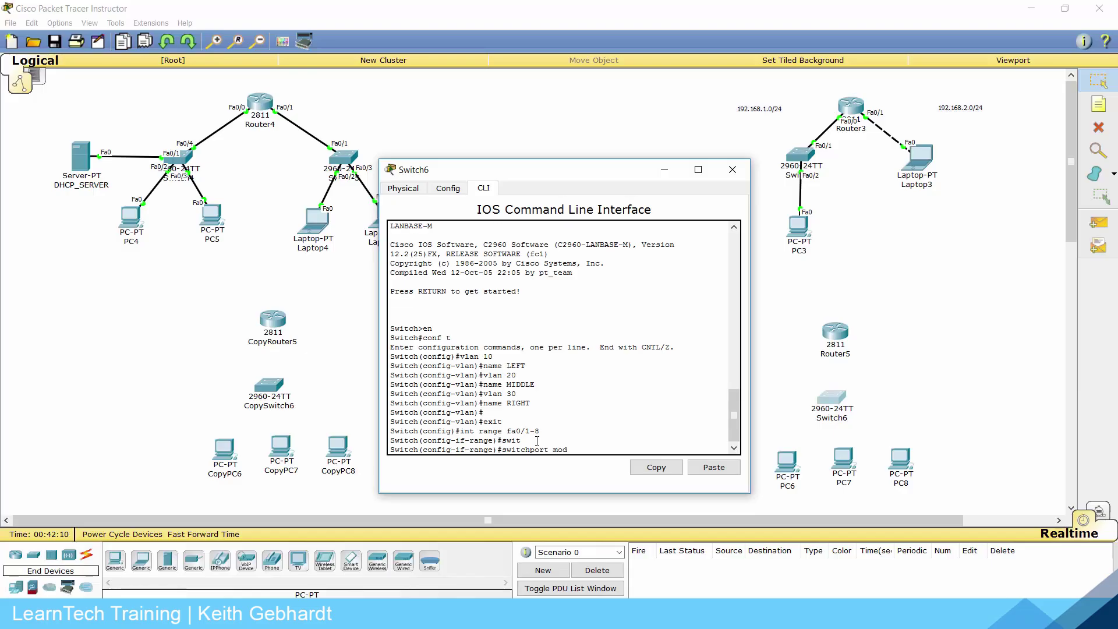
pyautogui.write('e acc')
pyautogui.press('Tab')
pyautogui.press('Return')
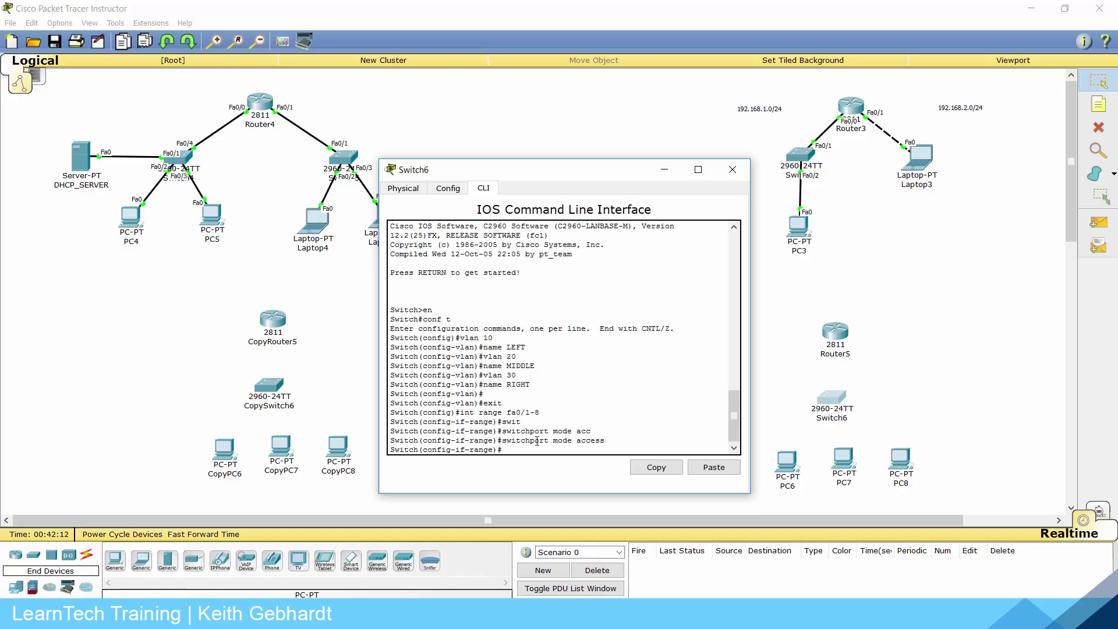
pyautogui.write('switchport access vlan 10')
pyautogui.press('Return')
pyautogui.write('exit')
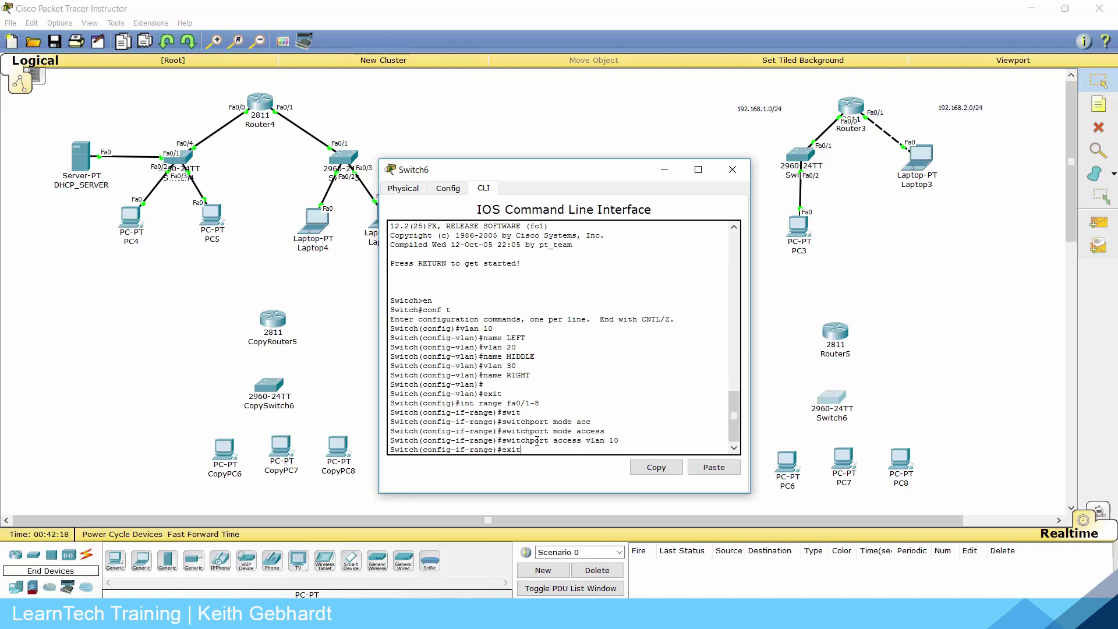
pyautogui.press('Return')
# - Select Switch6 interface range fa0/9-16 and set its ports to access mode
pyautogui.write('int ran')
pyautogui.press('Tab')
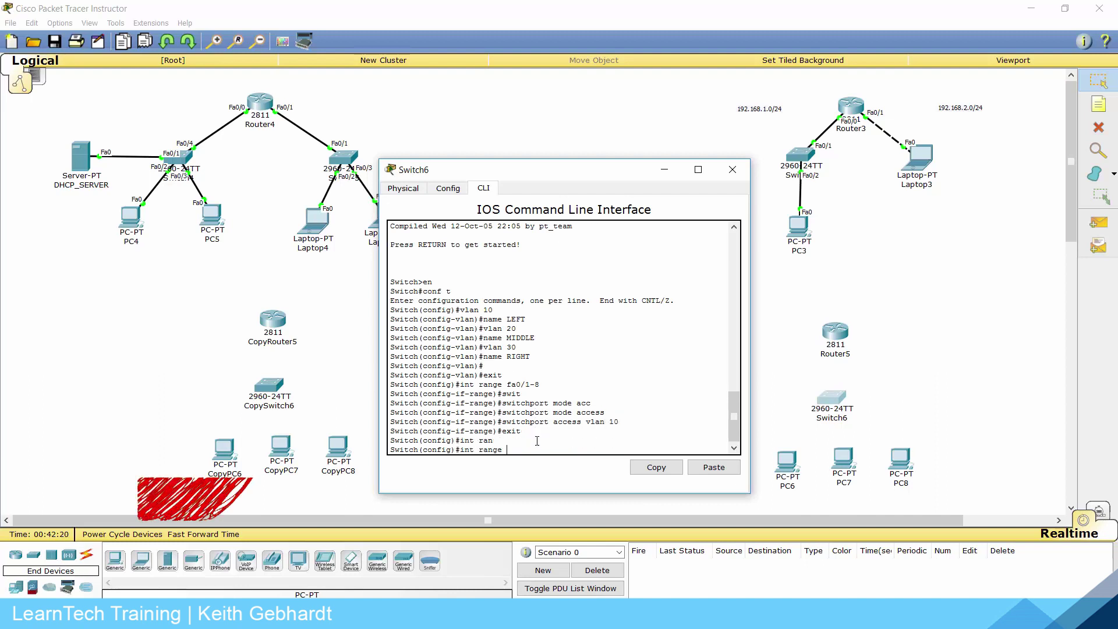
pyautogui.write('fa0/9')
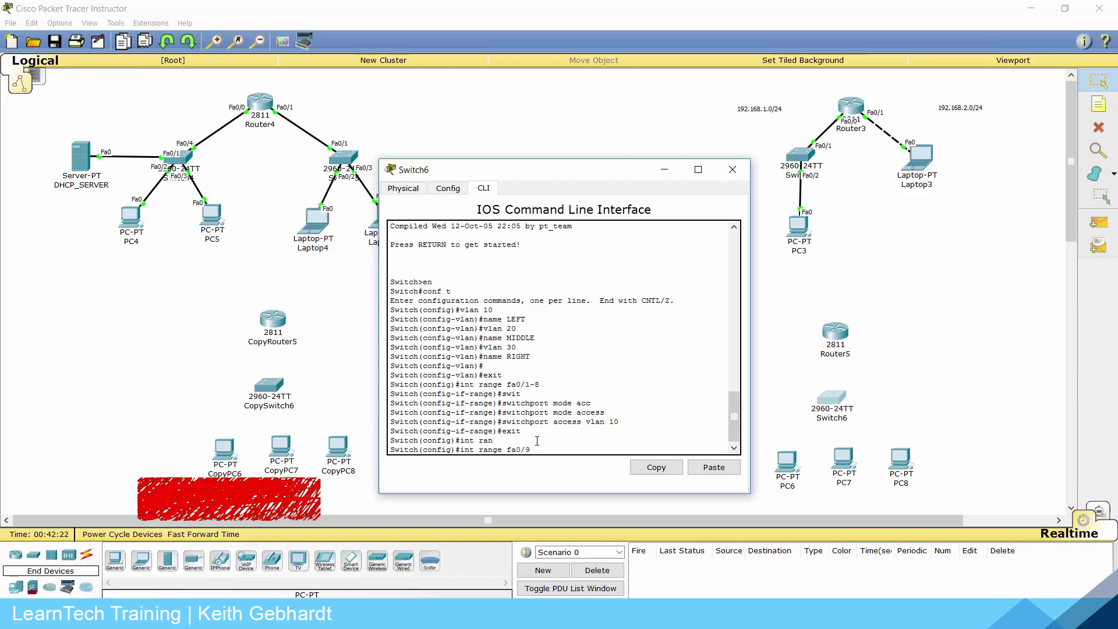
pyautogui.write('-16')
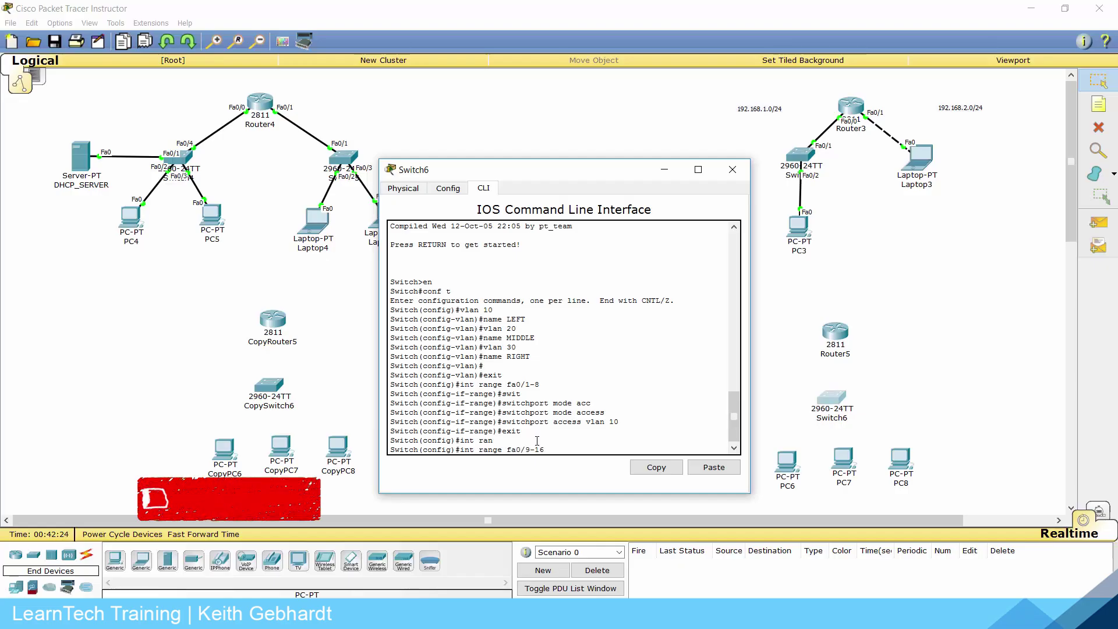
pyautogui.press('Return')
pyautogui.write('swit')
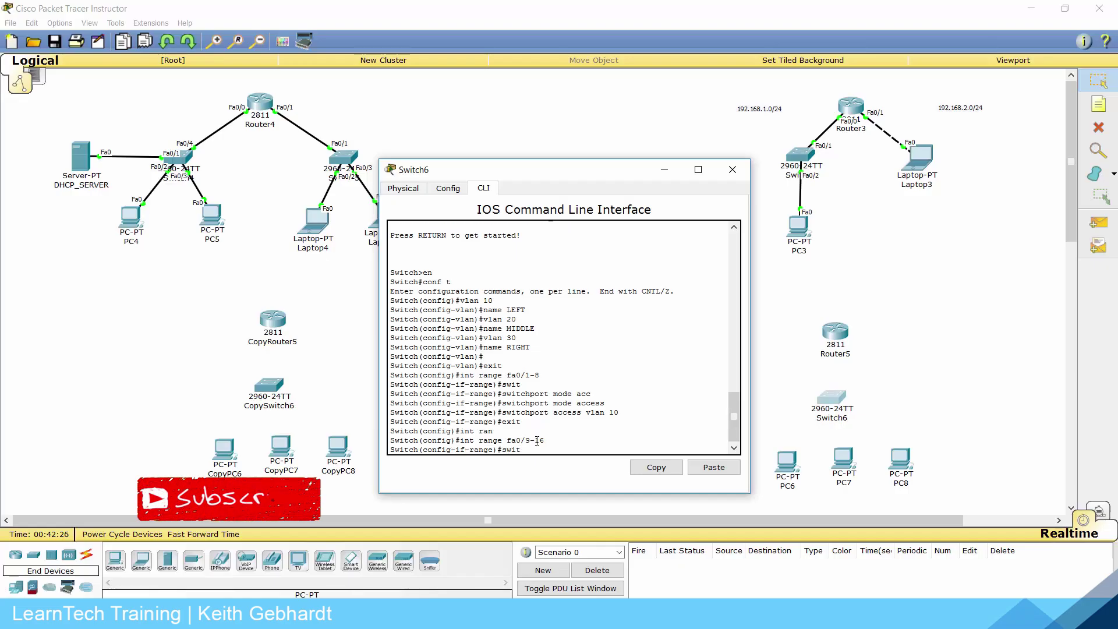
pyautogui.press('Tab')
pyautogui.write('mode ac')
pyautogui.press('Tab')
pyautogui.press('Return')
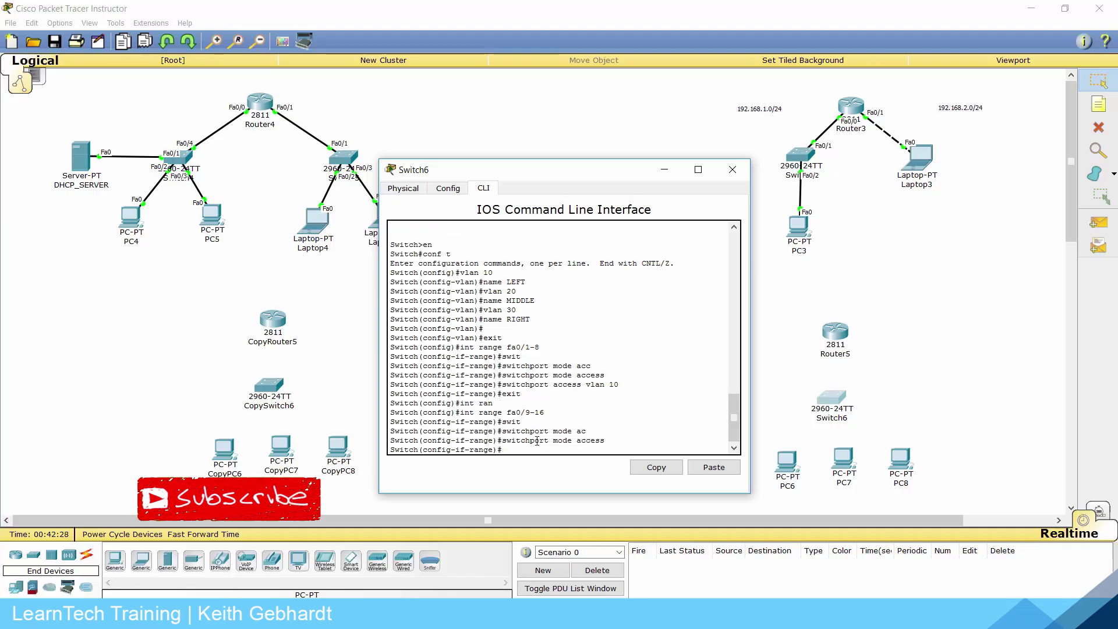
# - Assign the fa0/9-16 port range to VLAN 20 with switchport access vlan 20 and exit the range
pyautogui.write('swith')
pyautogui.press('Tab')
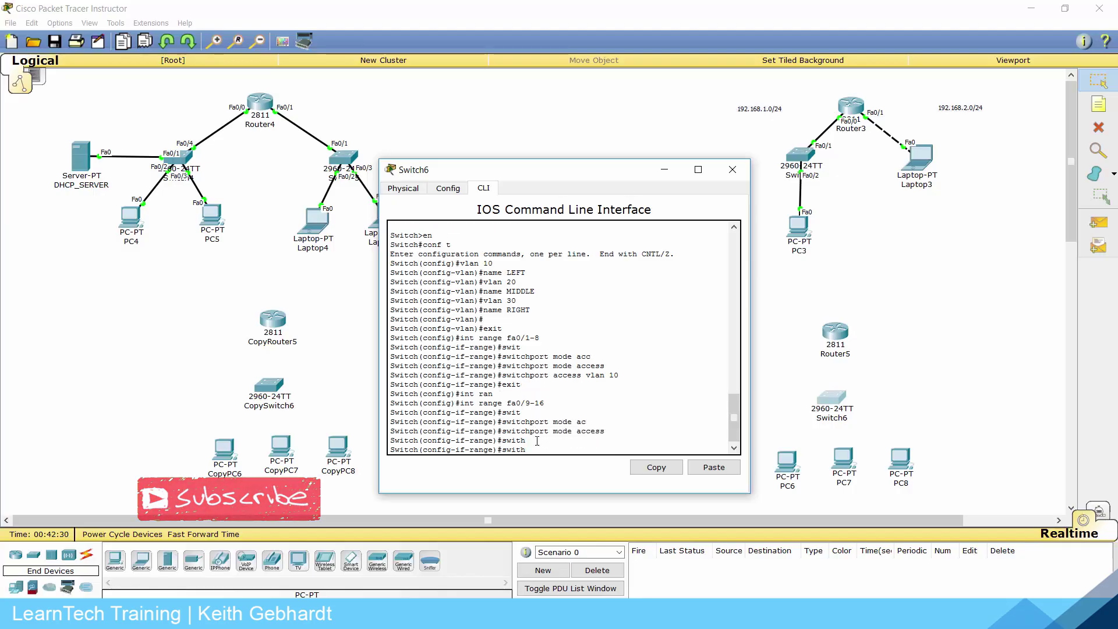
pyautogui.write('p')
pyautogui.press('Tab')
pyautogui.press('BackSpace')
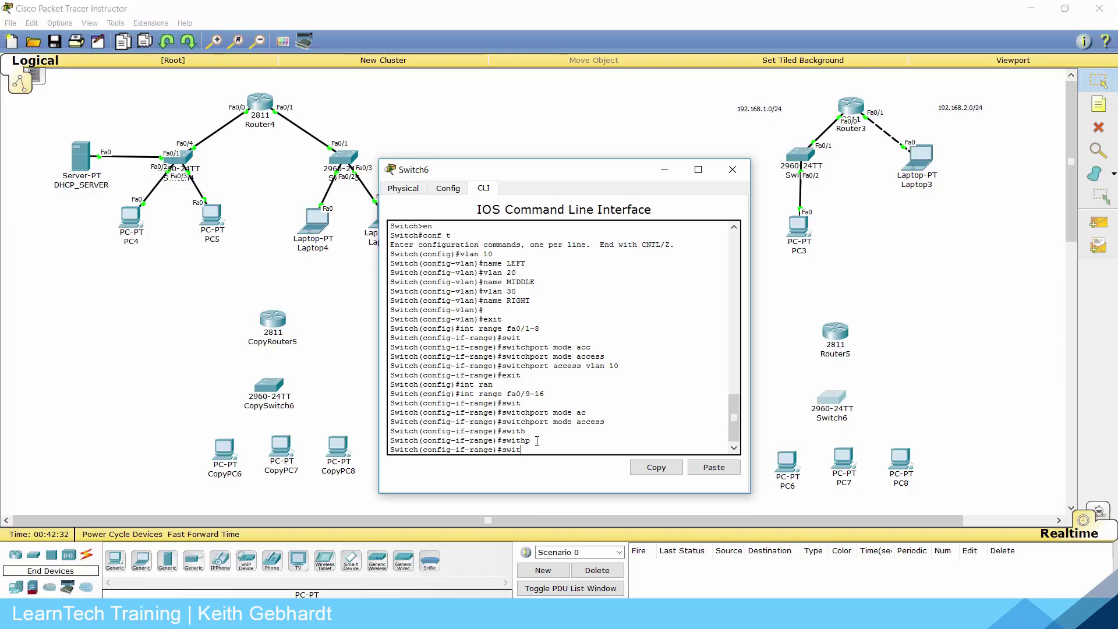
pyautogui.press('BackSpace')
pyautogui.write('chport access vlan 20')
pyautogui.press('Return')
pyautogui.write('exit')
pyautogui.press('Return')
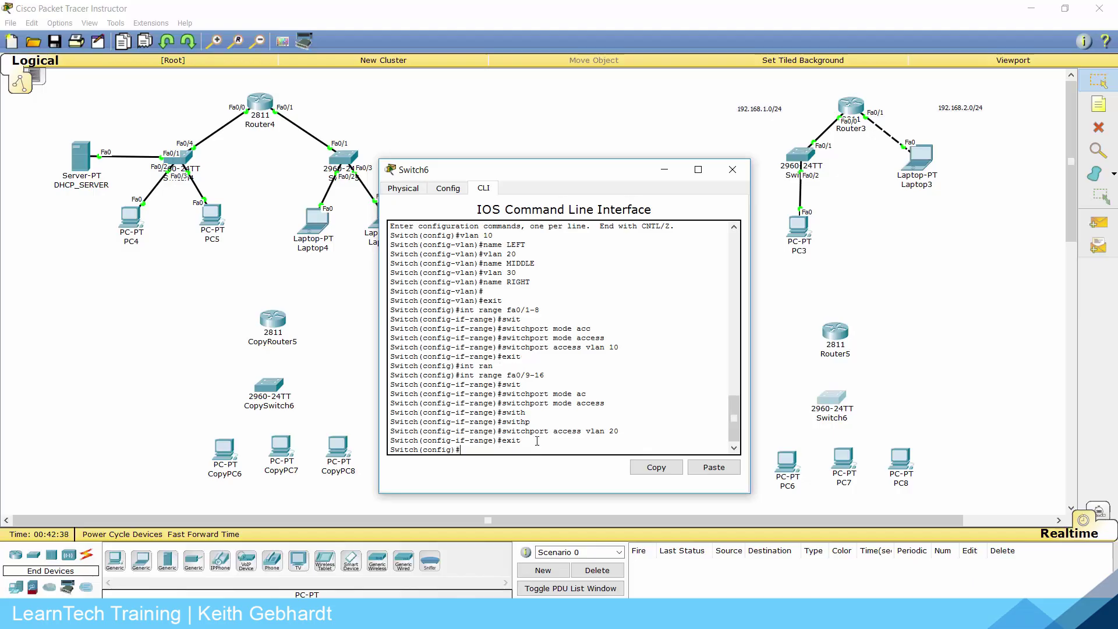
# - Configure Switch6 ports fa0/17-23 as access ports in VLAN 30 and exit the interface range
pyautogui.write('interface range fa0/17-23')
pyautogui.press('Return')
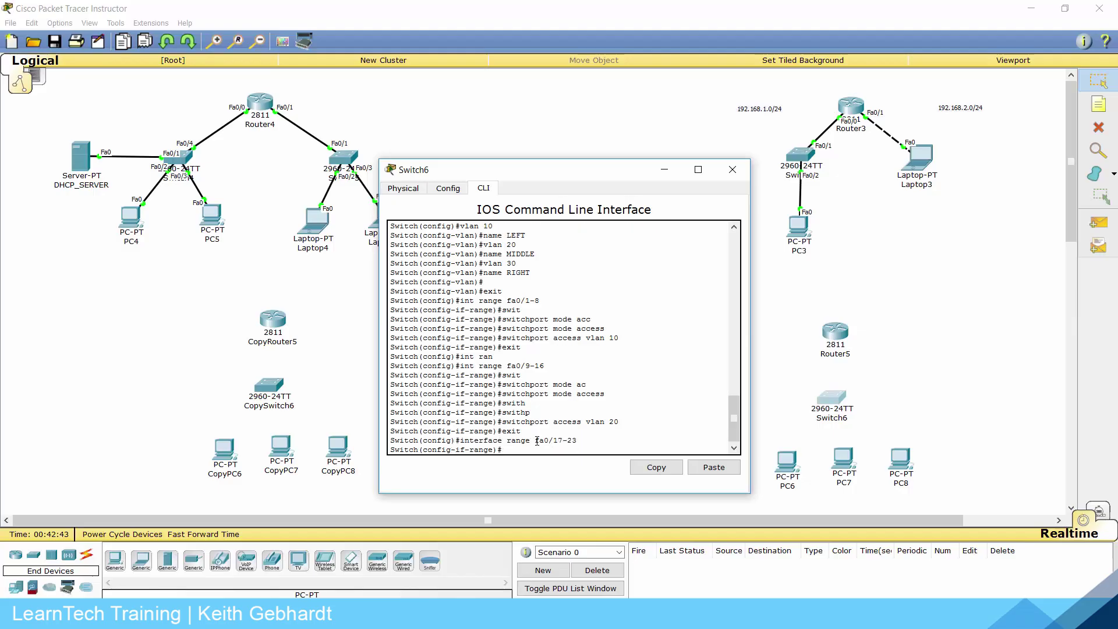
pyautogui.write('swithch')
pyautogui.press('Tab')
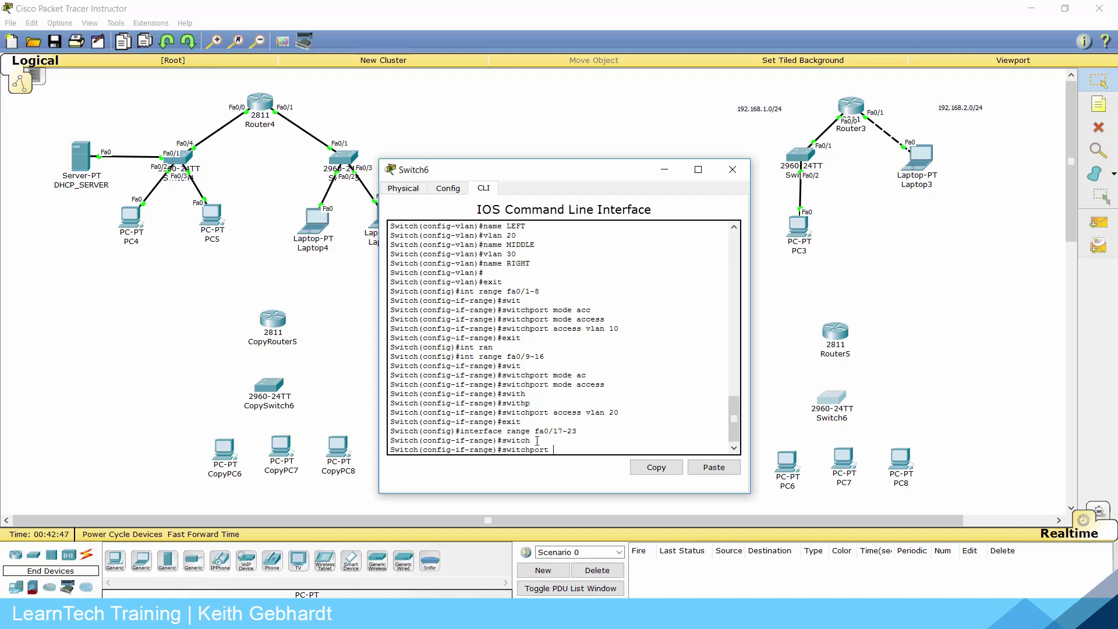
pyautogui.write('mode ac')
pyautogui.press('Tab')
pyautogui.press('Return')
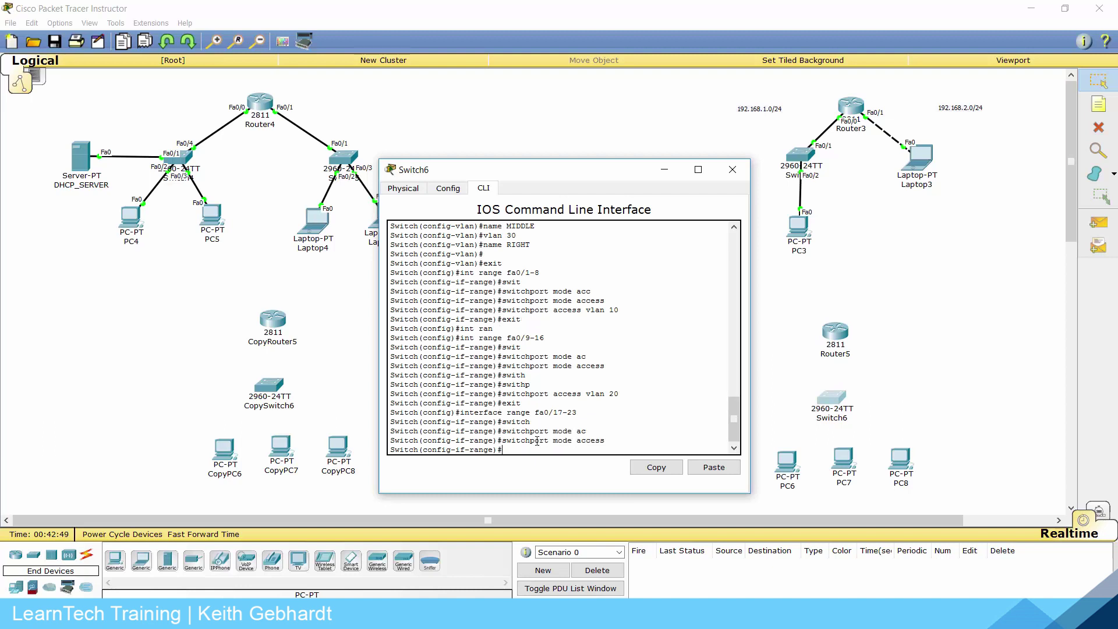
pyautogui.write('switchport access vlan 30')
pyautogui.press('Return')
pyautogui.write('exit')
pyautogui.press('Return')
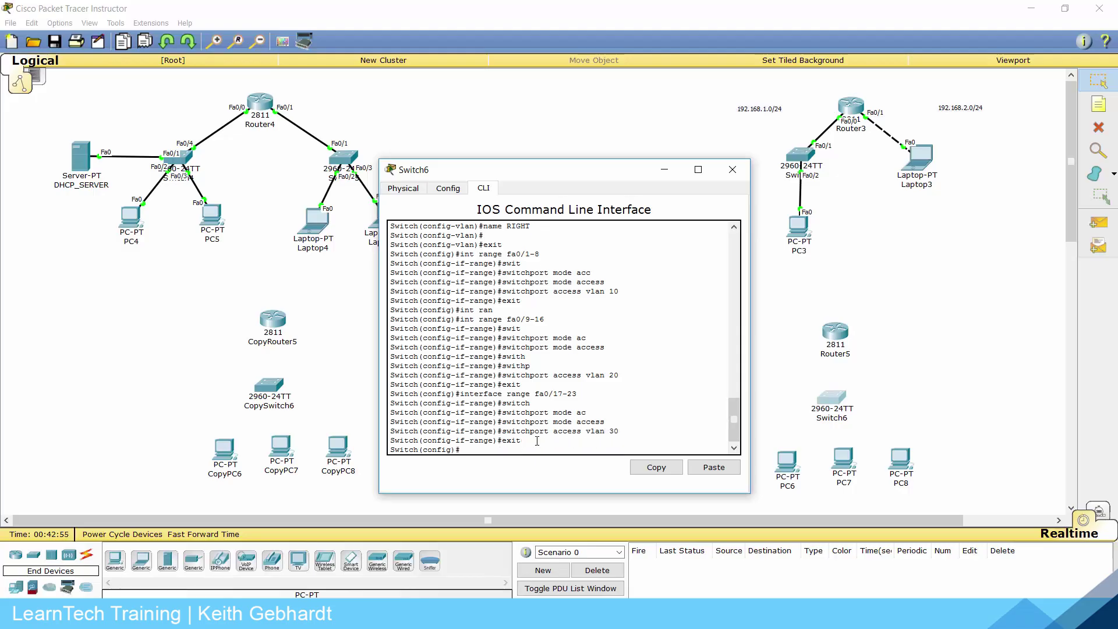
# - Configure Switch6 port fa0/24 as a trunk and enter switchport native vlan 40
pyautogui.write('interface fa0/24')
pyautogui.press('Return')
pyautogui.write('switch')
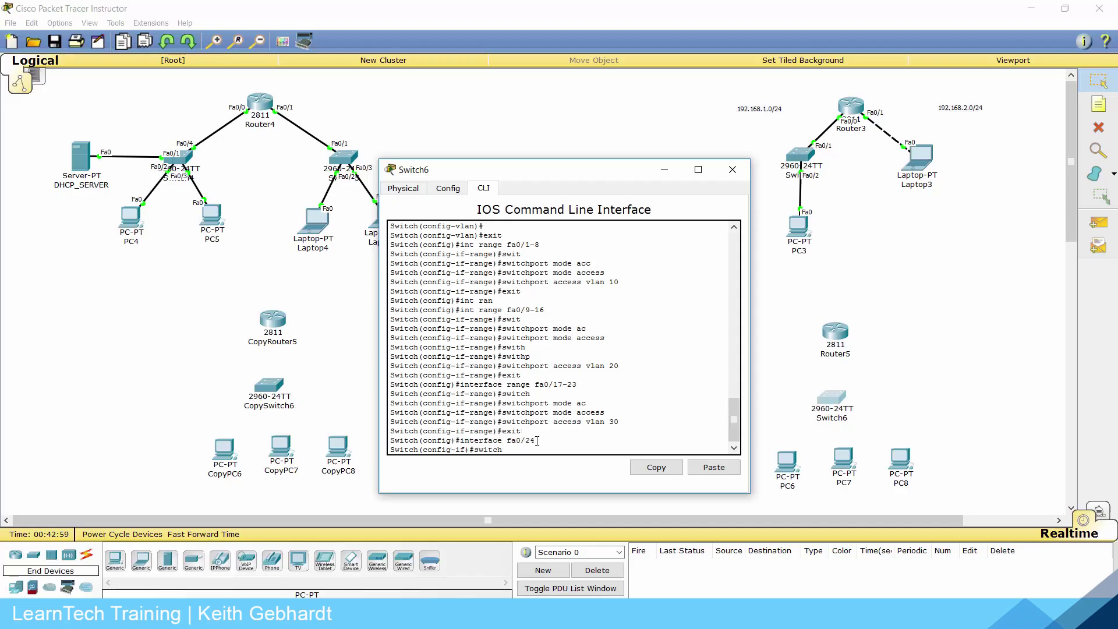
pyautogui.write('port mode trunk')
pyautogui.press('Return')
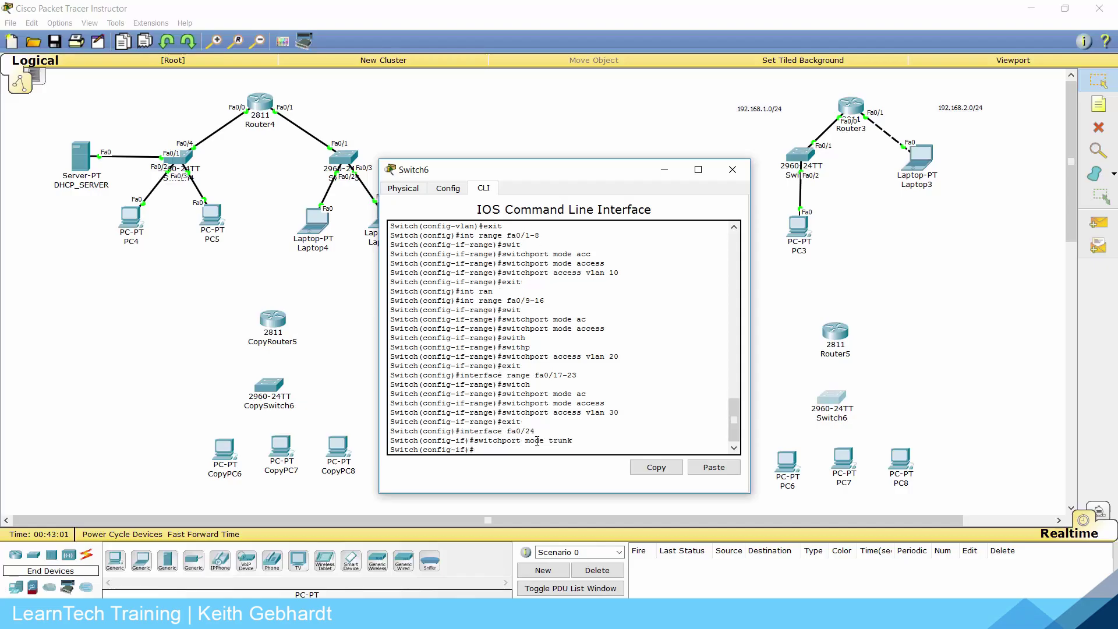
pyautogui.write('switchport native vlan 30')
pyautogui.press('BackSpace')
pyautogui.press('BackSpace')
pyautogui.write('40')
pyautogui.press('Return')
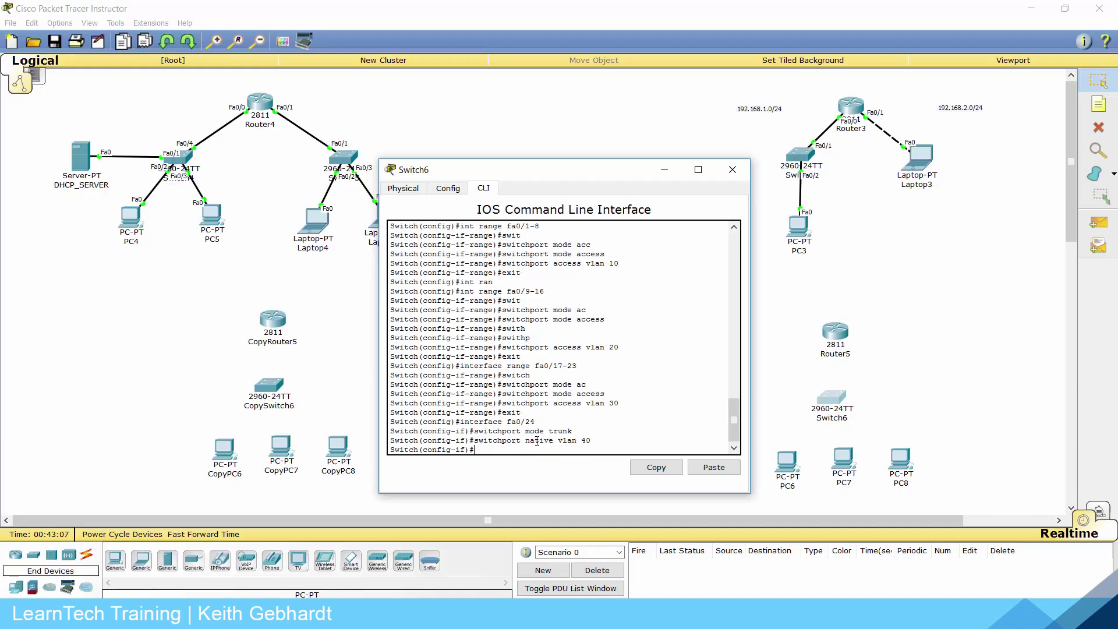
# - Display Switch6's brief VLAN table with do show vlan br and widen the window to read the port assignments
pyautogui.write('do show vlan br')
pyautogui.press('Return')
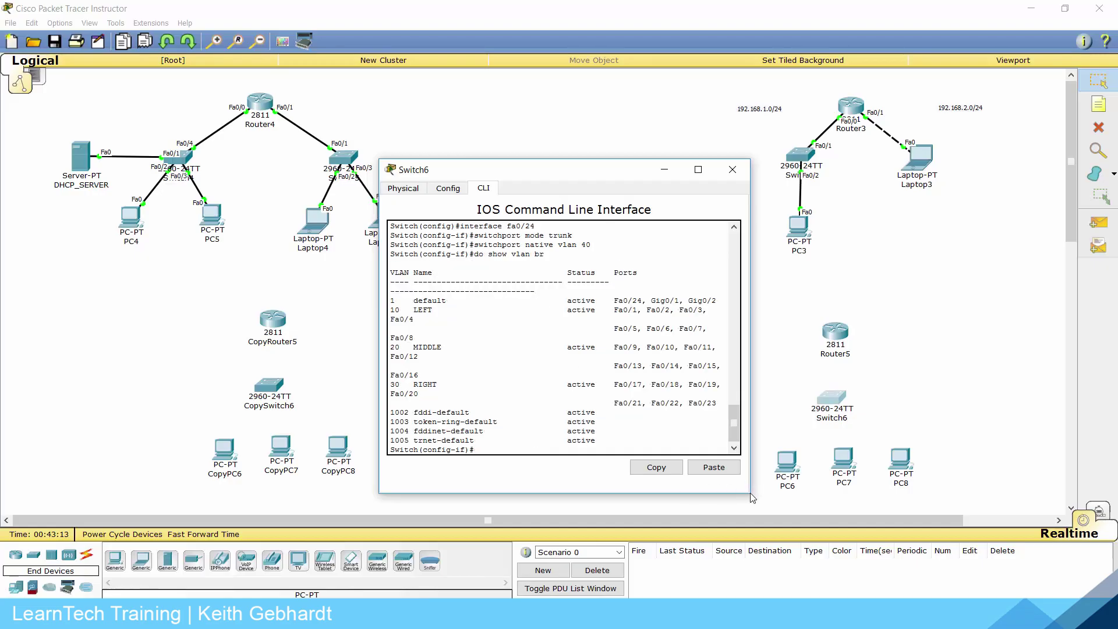
pyautogui.moveTo(752, 497); pyautogui.dragTo(968, 494)
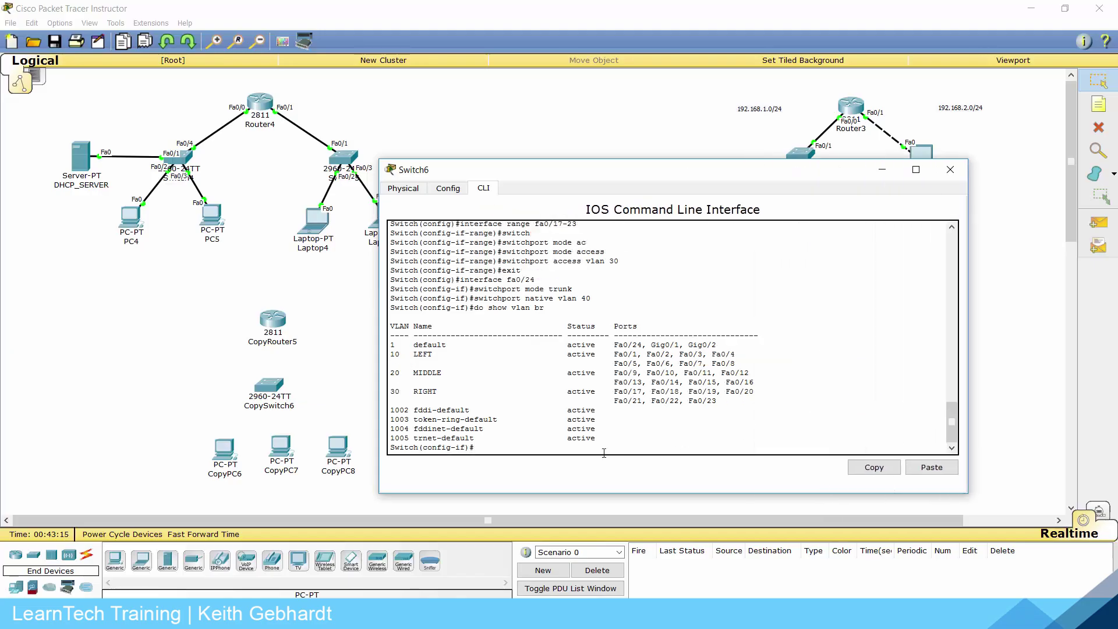
# - Create VLAN 40 on Switch6, name it NATIVE, exit VLAN configuration, and close the switch window
pyautogui.write('exit')
pyautogui.press('Return')
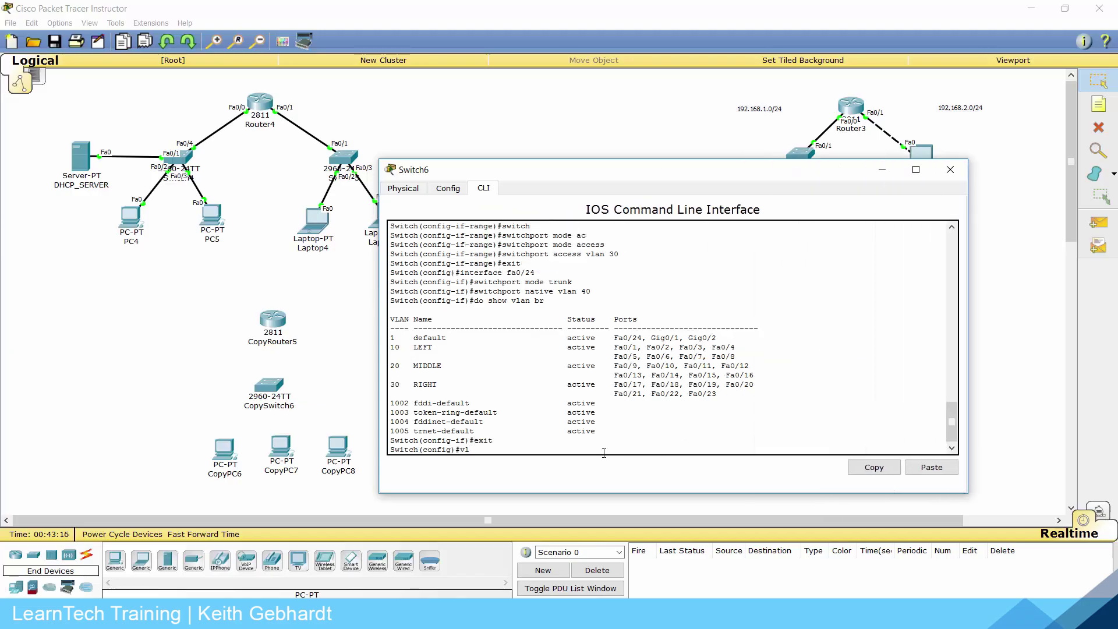
pyautogui.write('vlan 40')
pyautogui.press('Return')
pyautogui.write('name N')
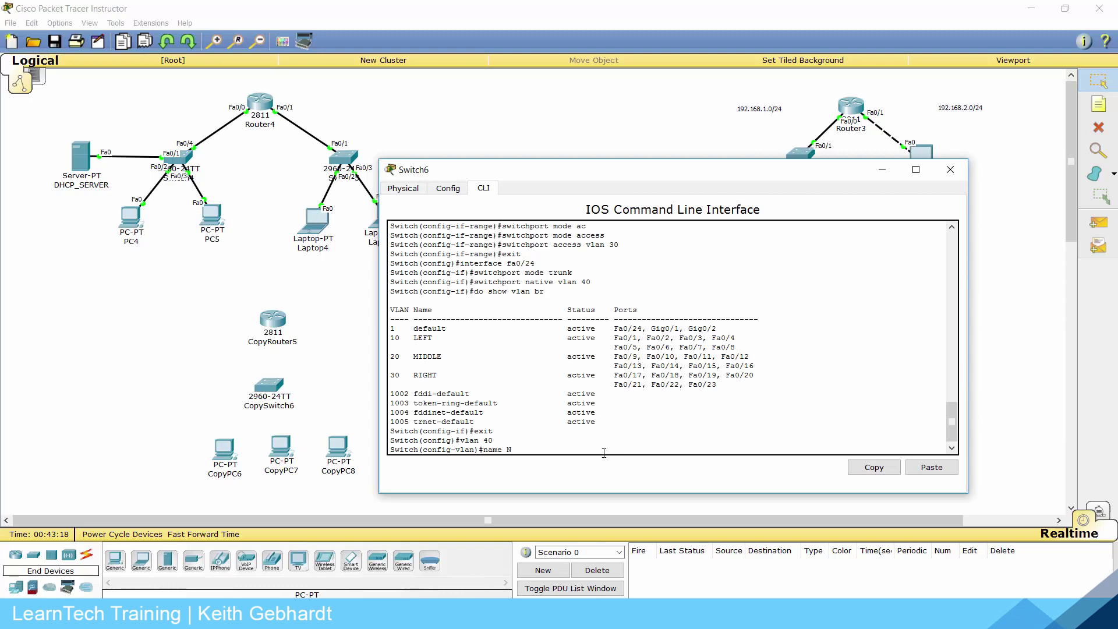
pyautogui.write('ATIVE')
pyautogui.press('Return')
pyautogui.write('exit')
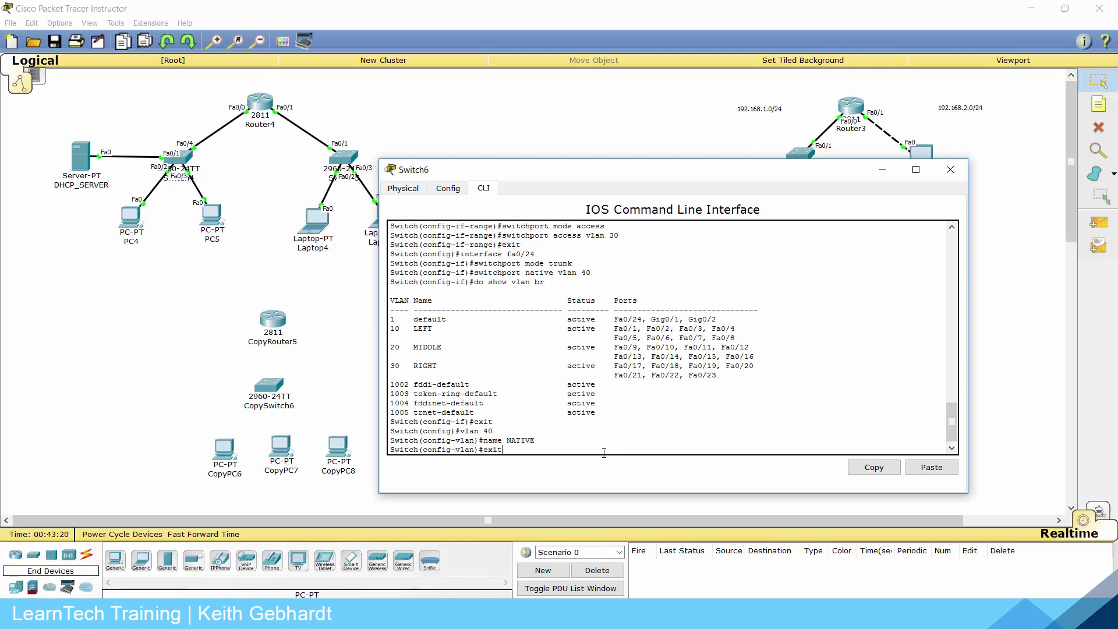
pyautogui.press('Return')
pyautogui.click(950, 169)
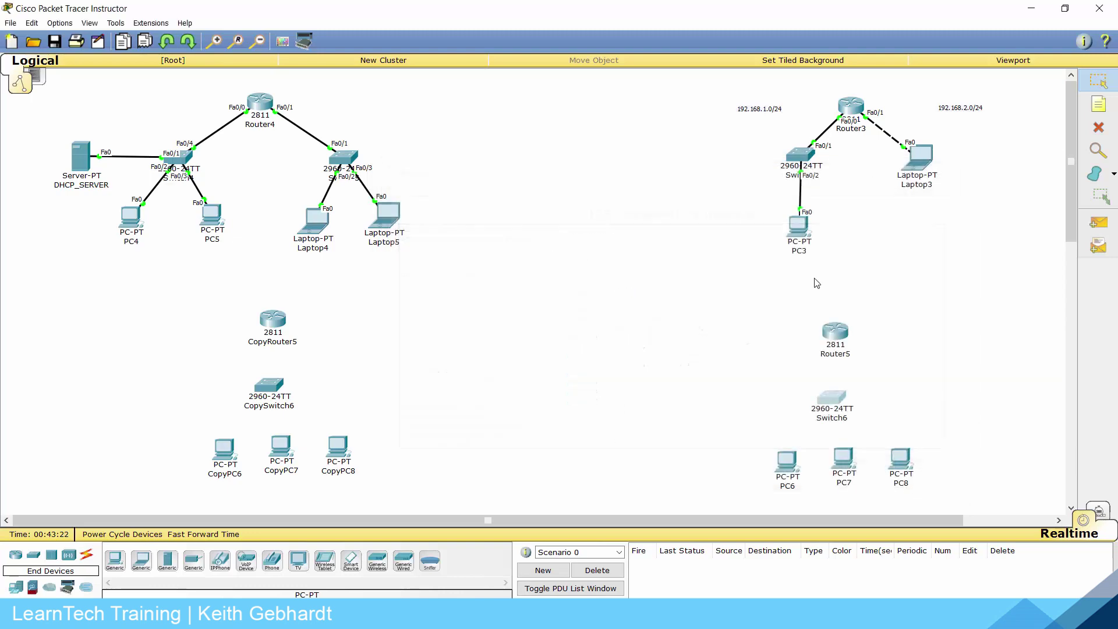
# - Connect PC6 to port FastEthernet0/1 of Switch6 with a copper straight-through cable
pyautogui.click(86, 555)
pyautogui.click(167, 561)
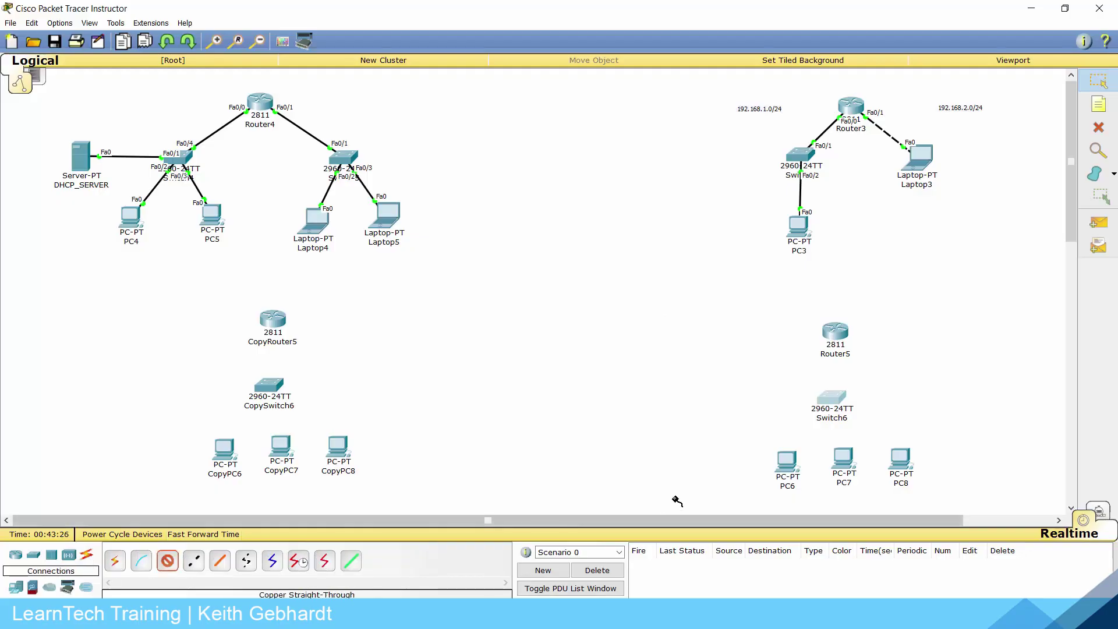
pyautogui.click(794, 457)
pyautogui.click(812, 462)
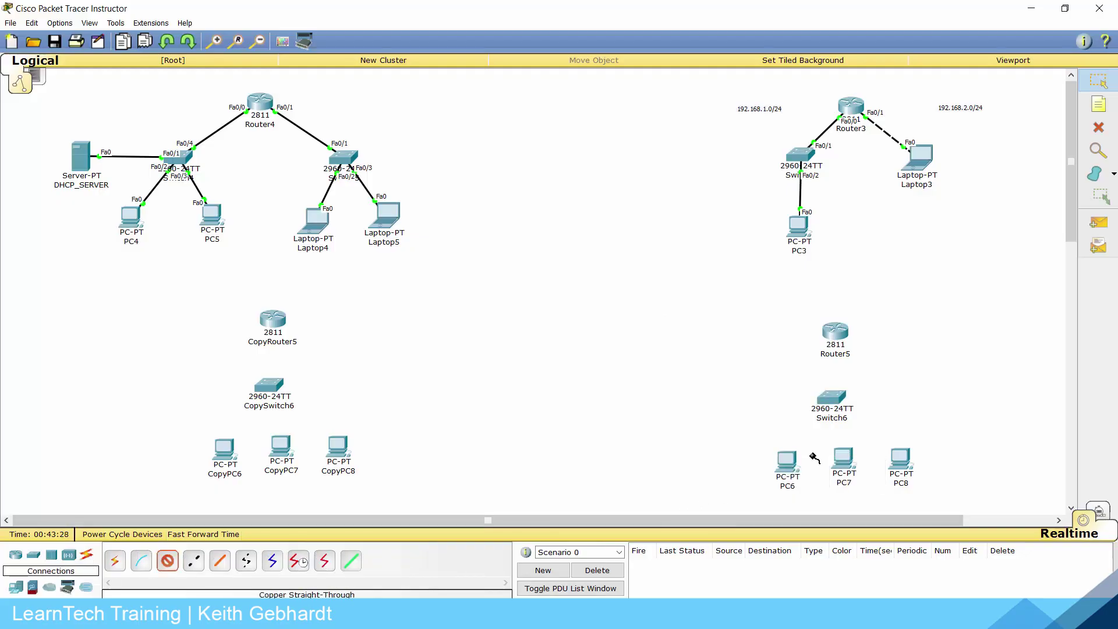
pyautogui.click(829, 399)
pyautogui.click(877, 26)
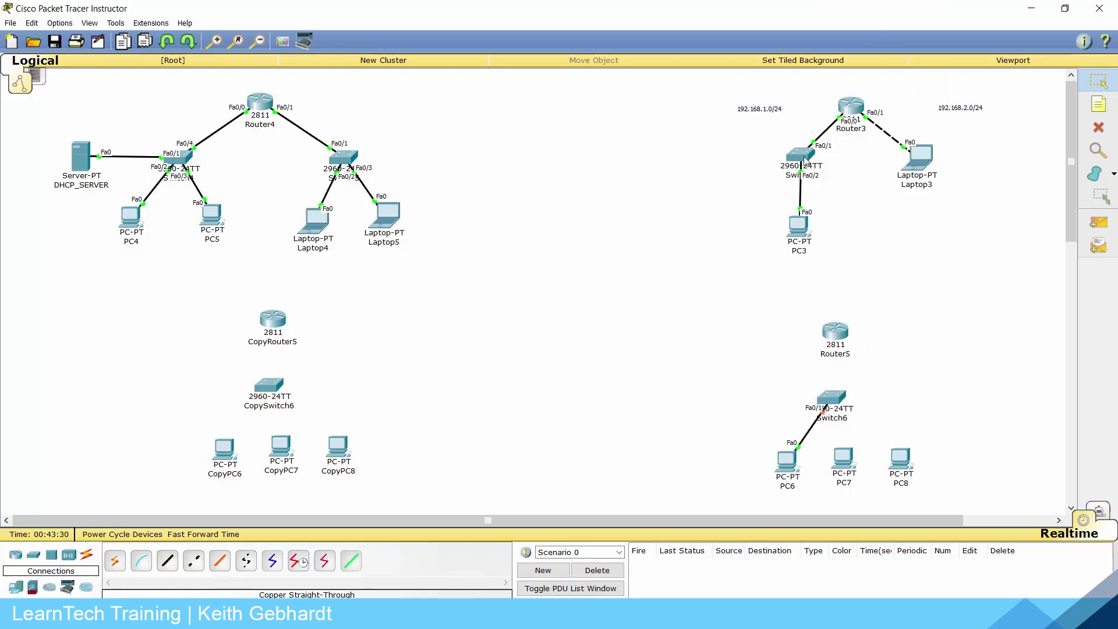
# - Cable PC7 to port FastEthernet0/9 of Switch6 with copper straight-through
pyautogui.click(852, 457)
pyautogui.click(870, 476)
pyautogui.click(837, 400)
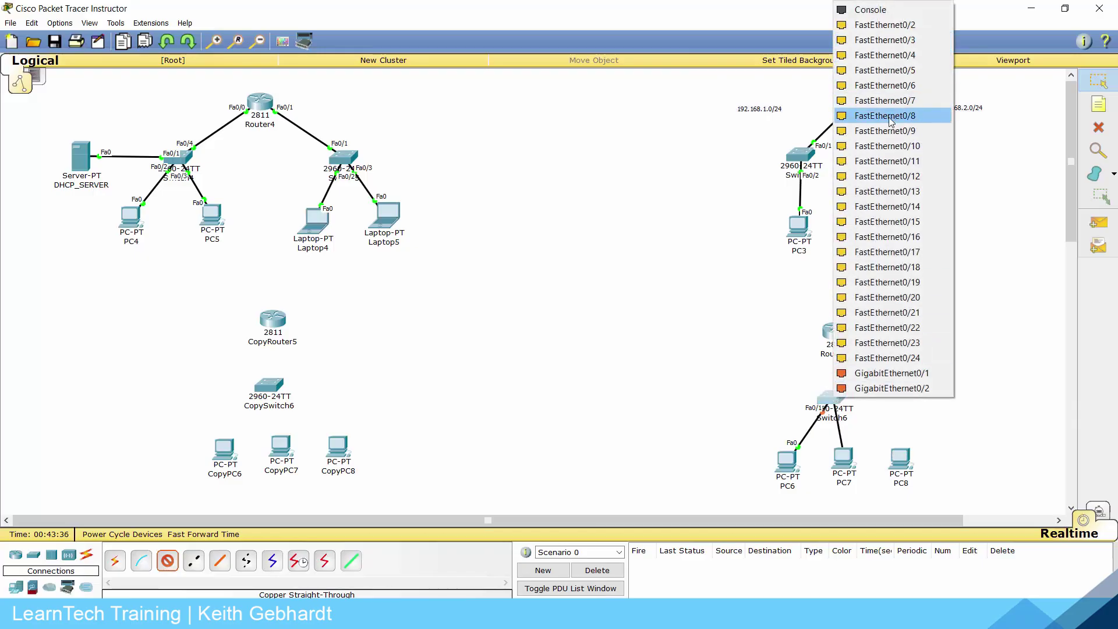
pyautogui.click(886, 130)
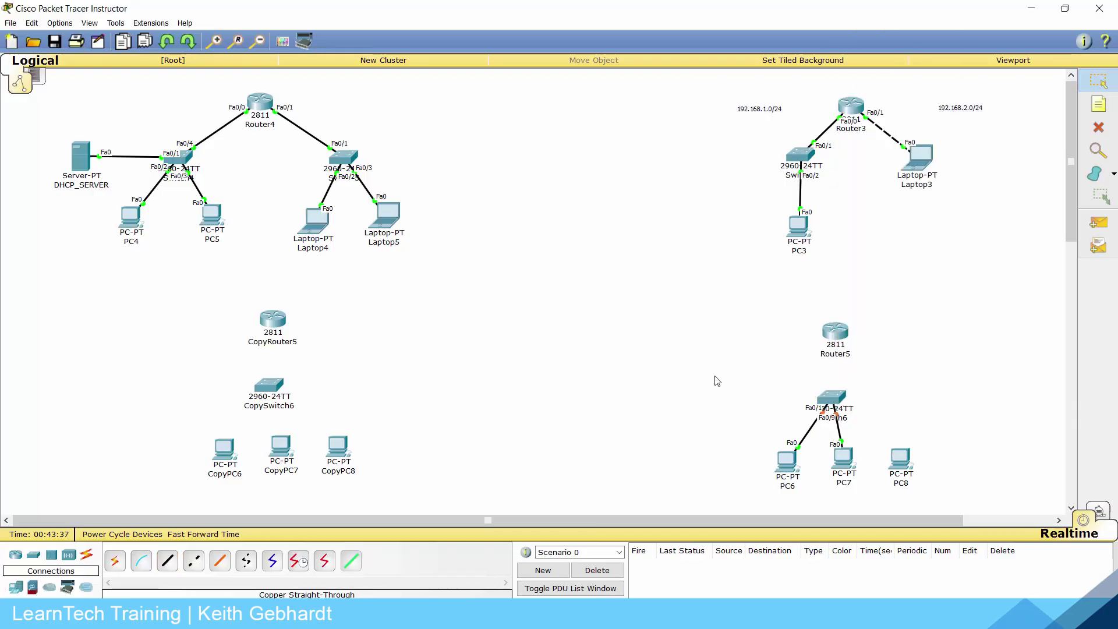
# - Run a copper straight-through cable from PC8's FastEthernet0 to port FastEthernet0/19 of Switch6
pyautogui.click(167, 560)
pyautogui.click(901, 460)
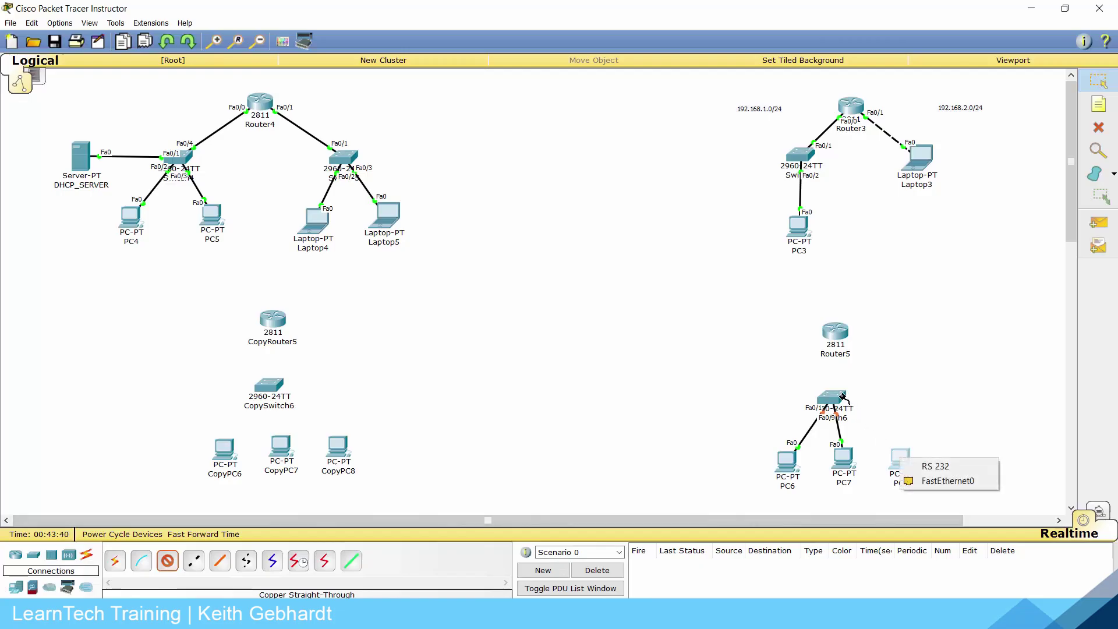
pyautogui.click(947, 480)
pyautogui.click(842, 400)
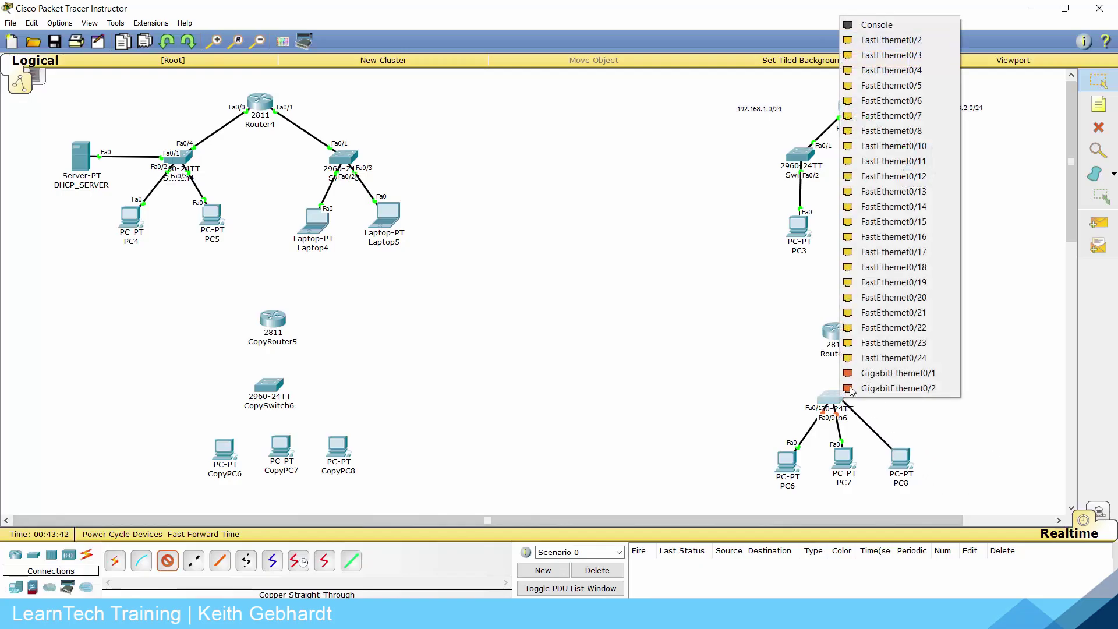
pyautogui.click(886, 281)
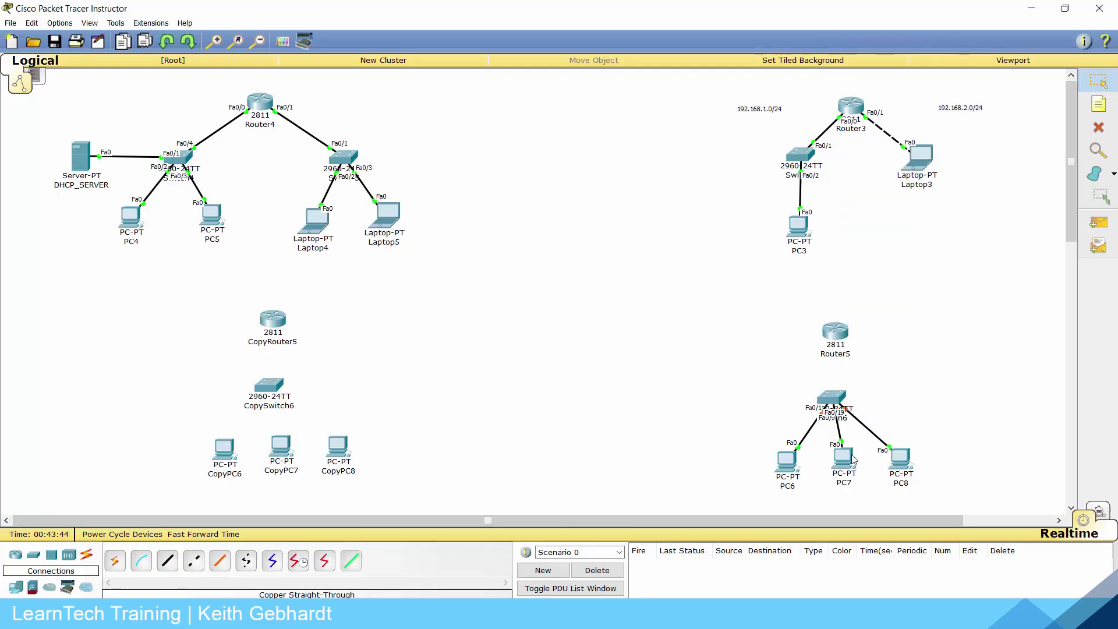
# - Shift the PCs into line under Switch6 and cable Router5's FastEthernet0/0 to Switch6's FastEthernet0/24 with copper straight-through
pyautogui.moveTo(792, 466); pyautogui.dragTo(884, 458)
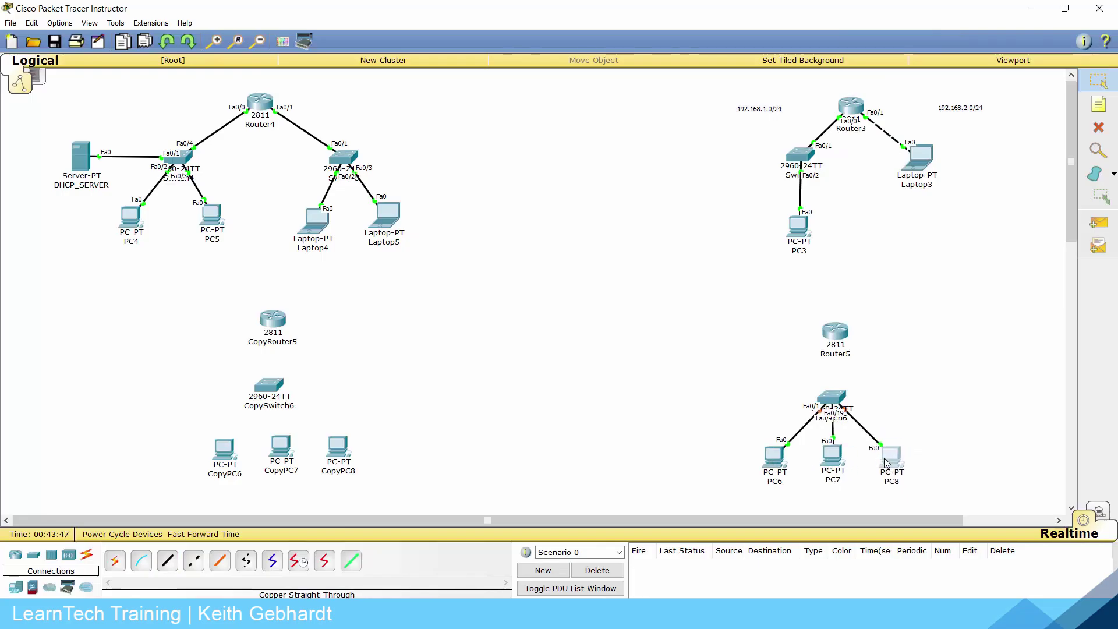
pyautogui.click(175, 564)
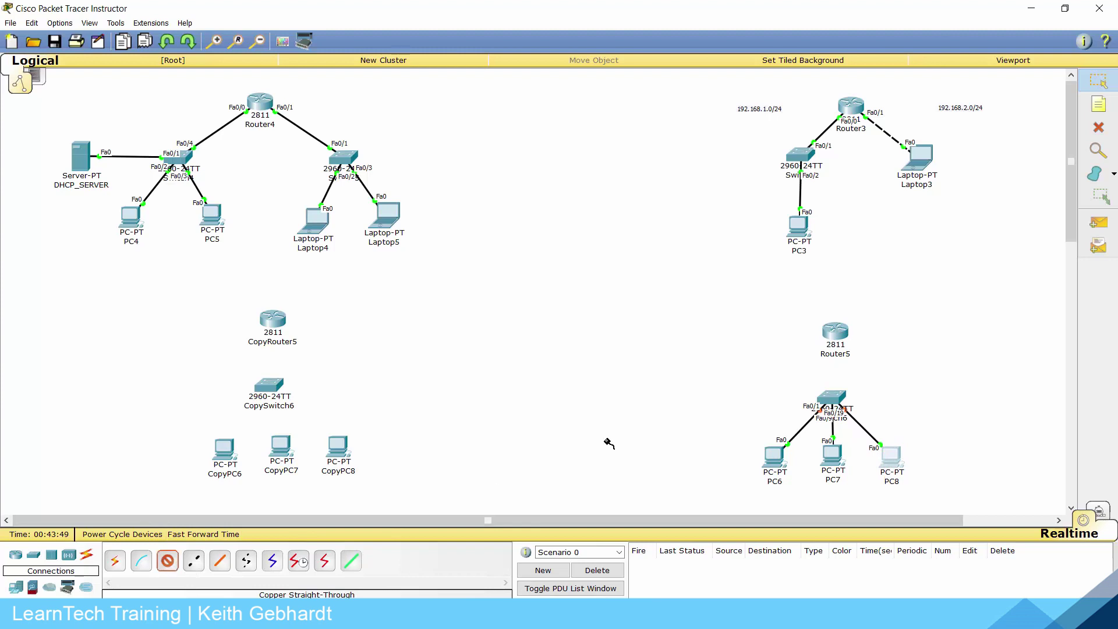
pyautogui.click(839, 337)
pyautogui.click(860, 376)
pyautogui.click(830, 398)
pyautogui.click(861, 353)
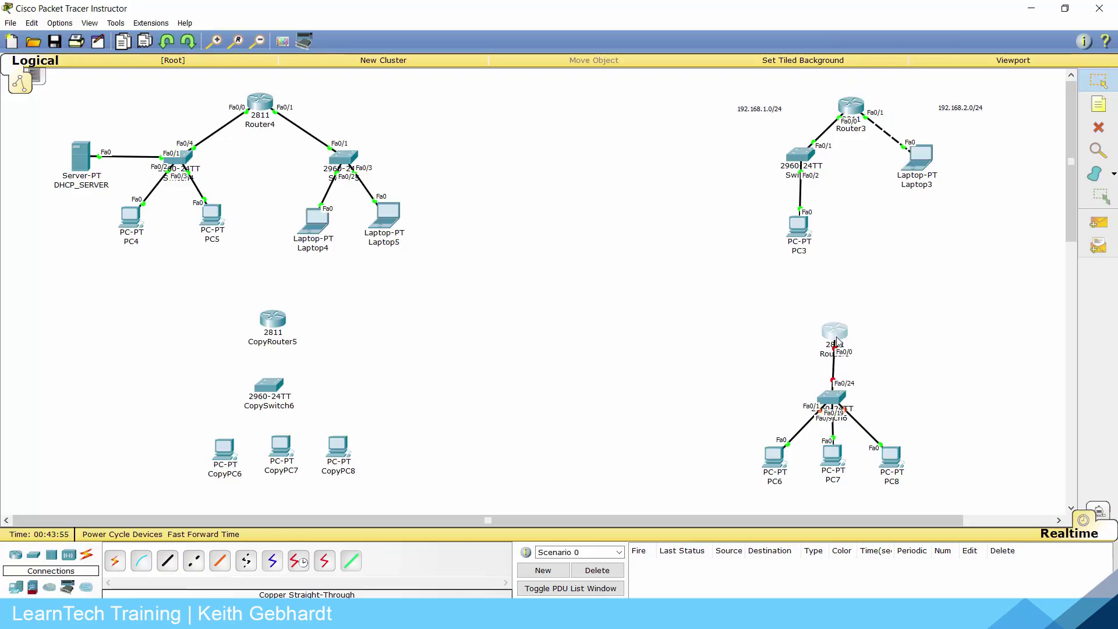
# - Open Router5's command line, decline the initial configuration dialog, and enter global configuration mode
pyautogui.click(838, 336)
pyautogui.click(484, 189)
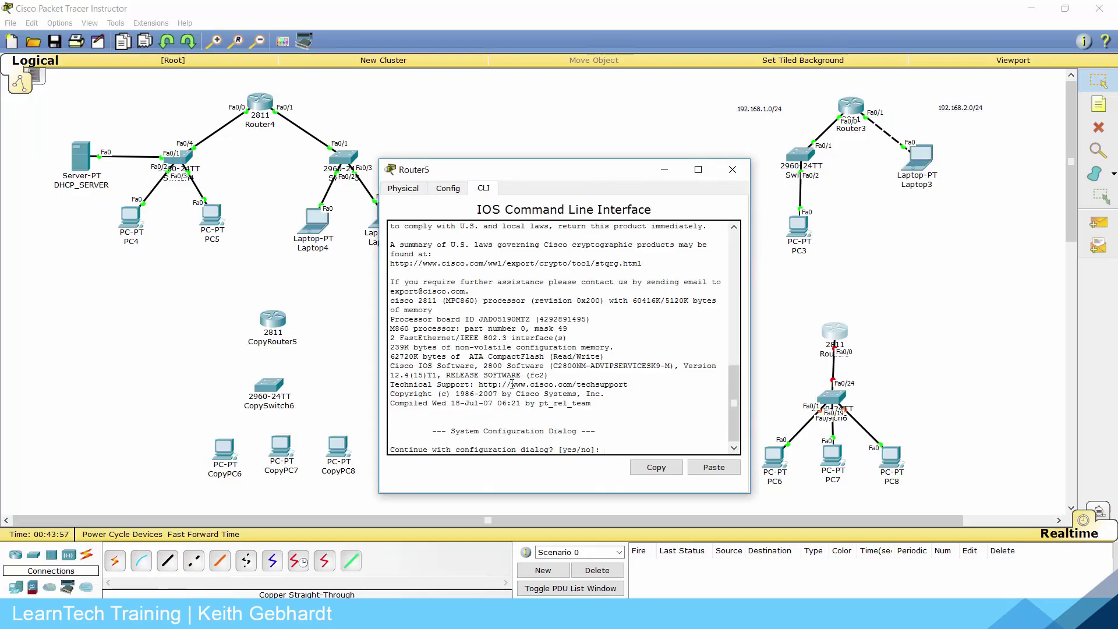
pyautogui.write('n')
pyautogui.press('Return')
pyautogui.press('Return')
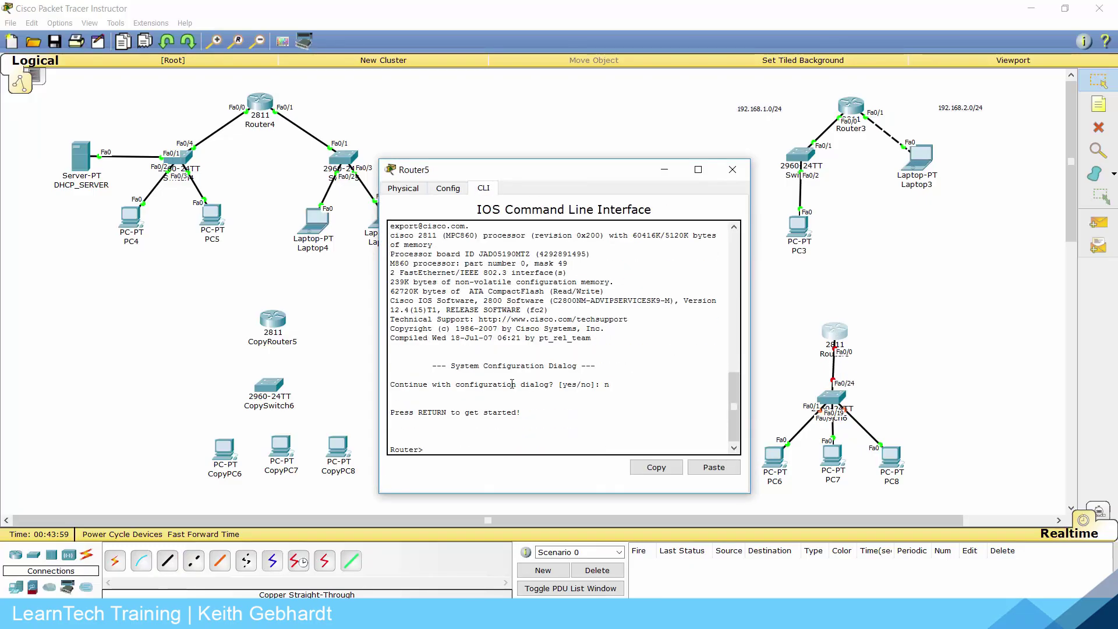
pyautogui.write('co')
pyautogui.press('BackSpace')
pyautogui.press('BackSpace')
pyautogui.write('en')
pyautogui.press('Return')
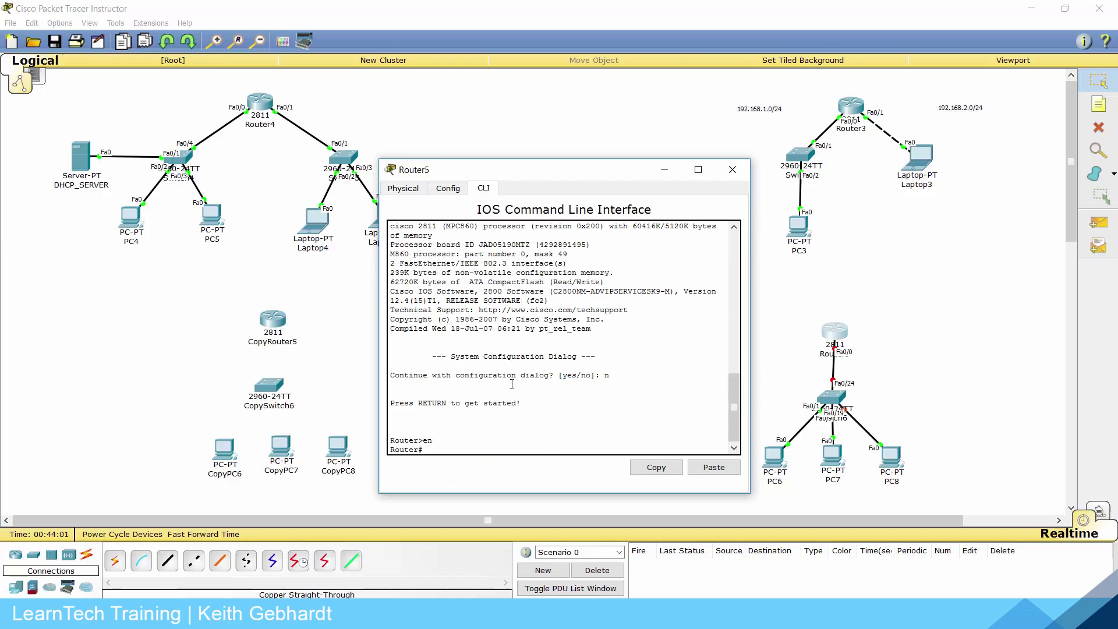
pyautogui.write('conf t')
pyautogui.press('Return')
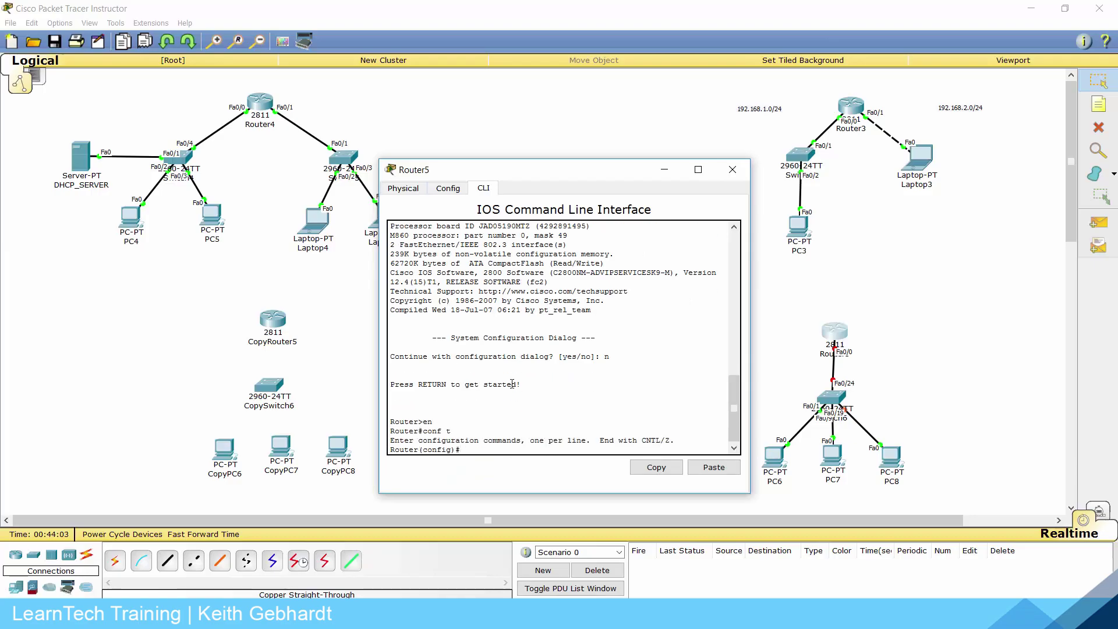
# - Create subinterface fa0/0.1 on Router5 with dot1Q encapsulation for VLAN 10
pyautogui.write('int fa0')
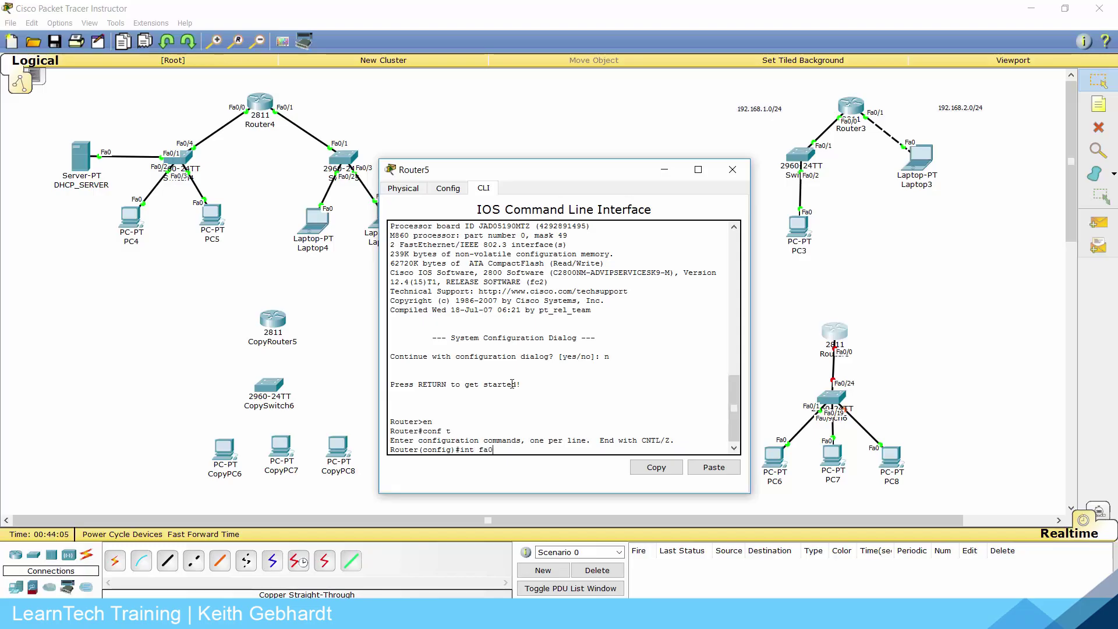
pyautogui.write('/0.1')
pyautogui.press('Return')
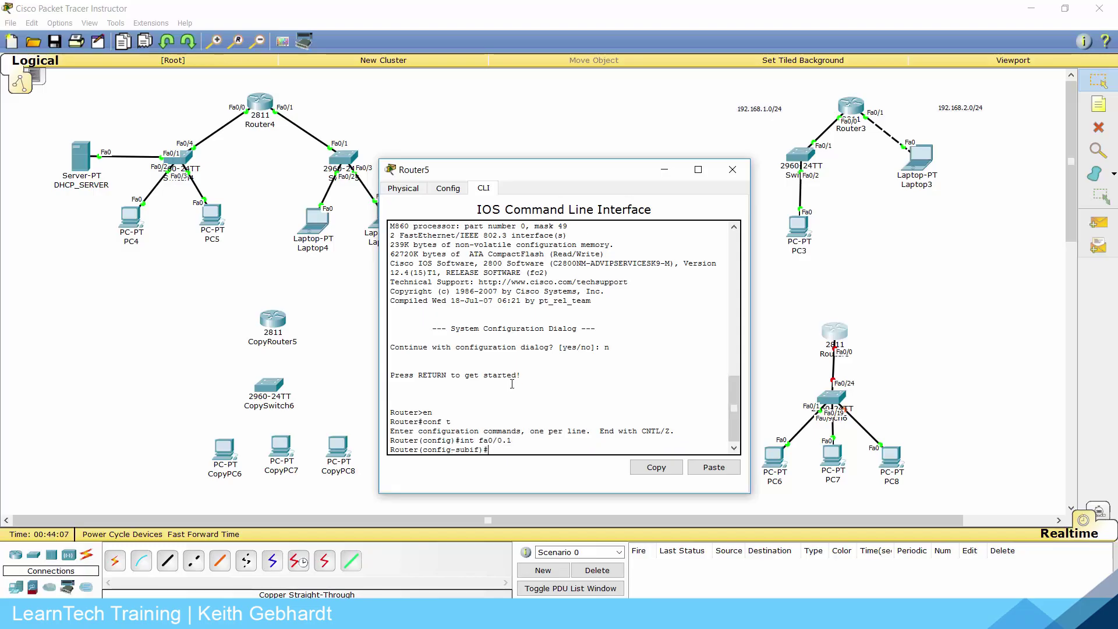
pyautogui.write('enc')
pyautogui.press('Tab')
pyautogui.write('dot')
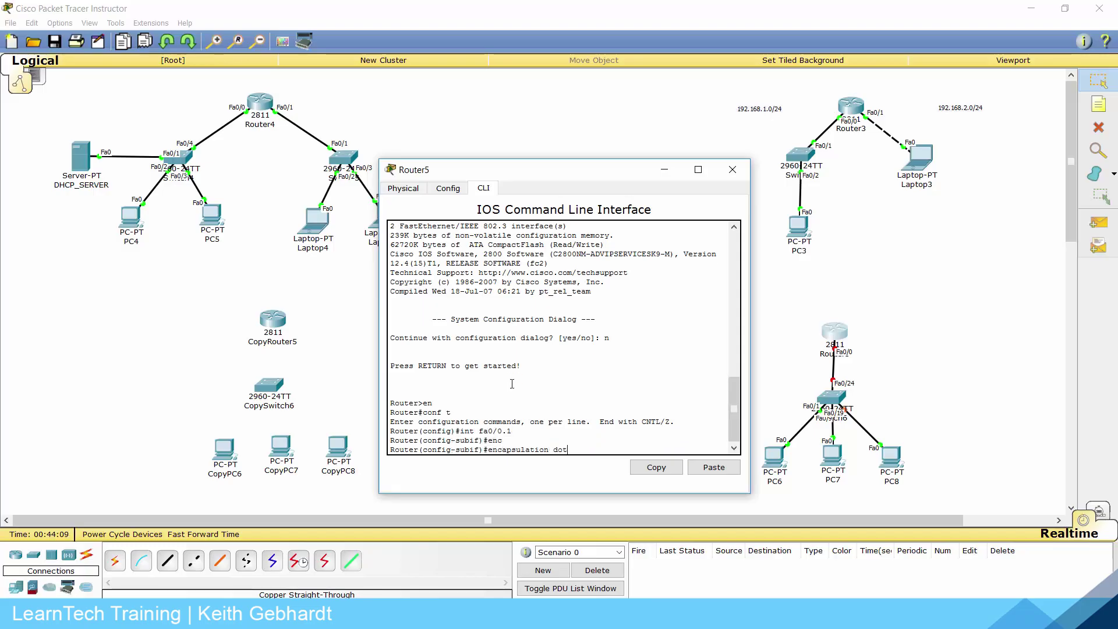
pyautogui.press('Tab')
pyautogui.write('10')
pyautogui.press('Return')
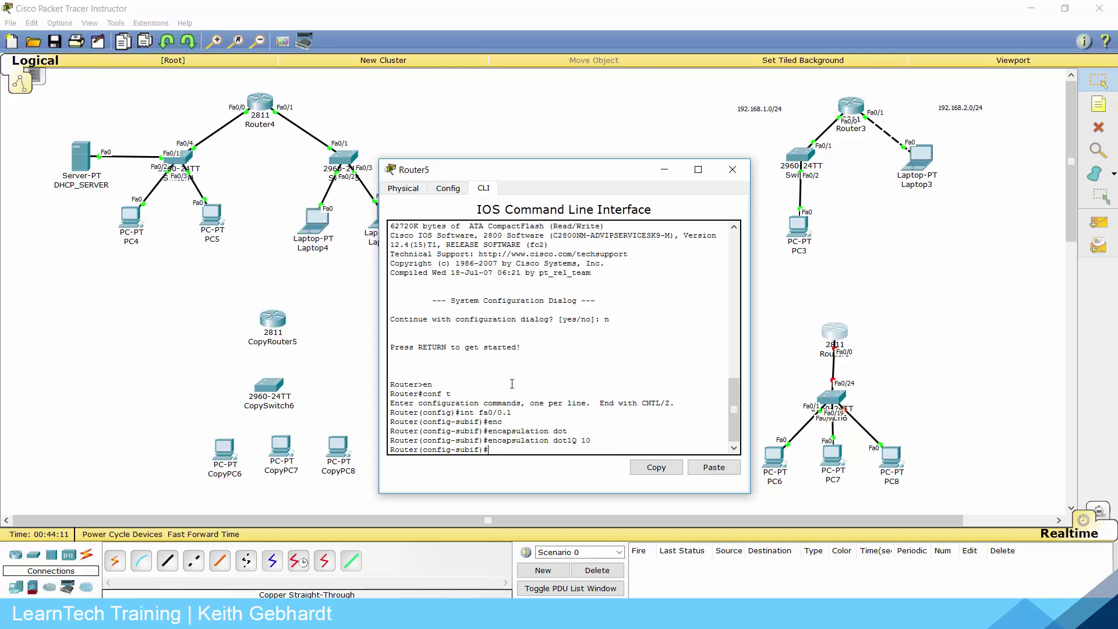
# - Assign 192.168.1.1 with mask 255.255.255.0 to subinterface fa0/0.1 and exit its configuration
pyautogui.write('ip address 192.168.1.1 255.255.255.0')
pyautogui.press('Return')
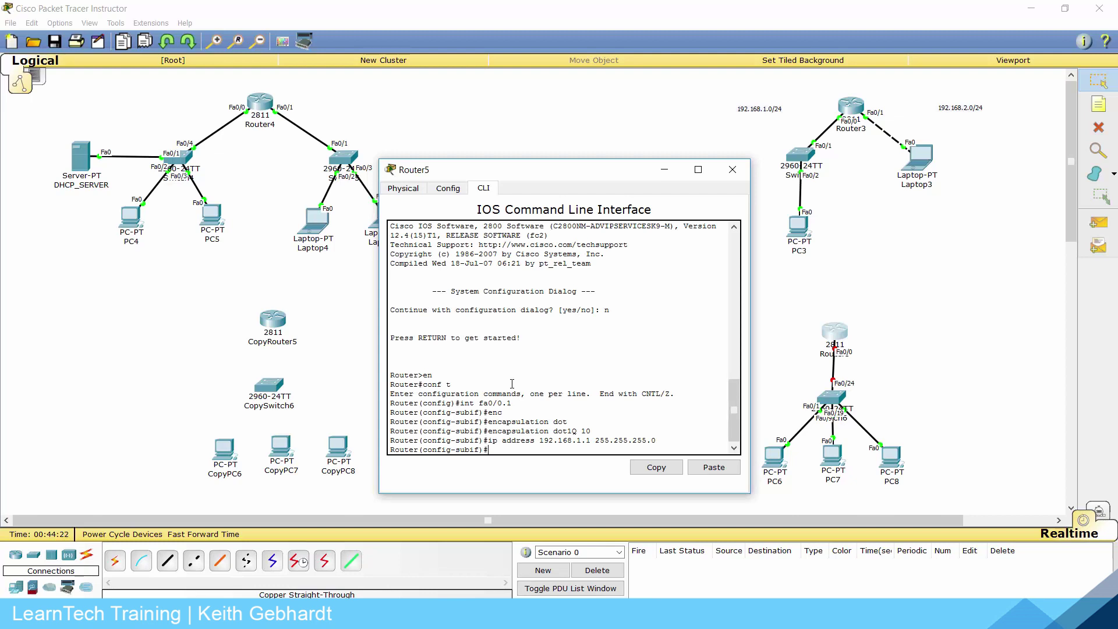
pyautogui.write('exit')
pyautogui.press('Return')
# - Create subinterface fa0/0.2 on Router5 with dot1Q encapsulation for VLAN 20
pyautogui.write('int')
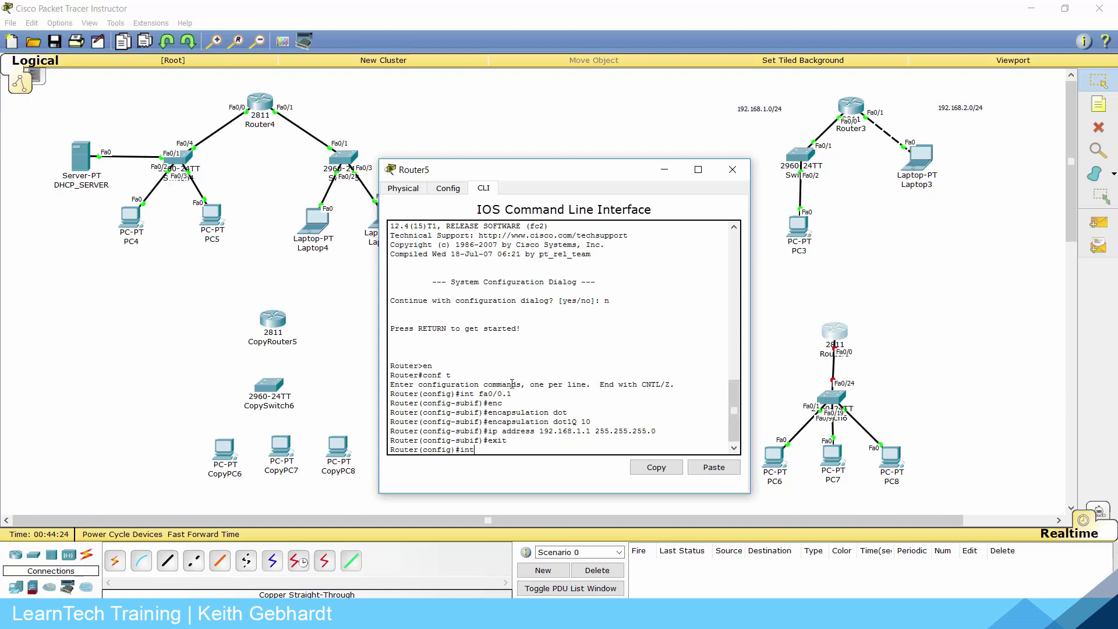
pyautogui.write(' fa0/0.2')
pyautogui.press('Return')
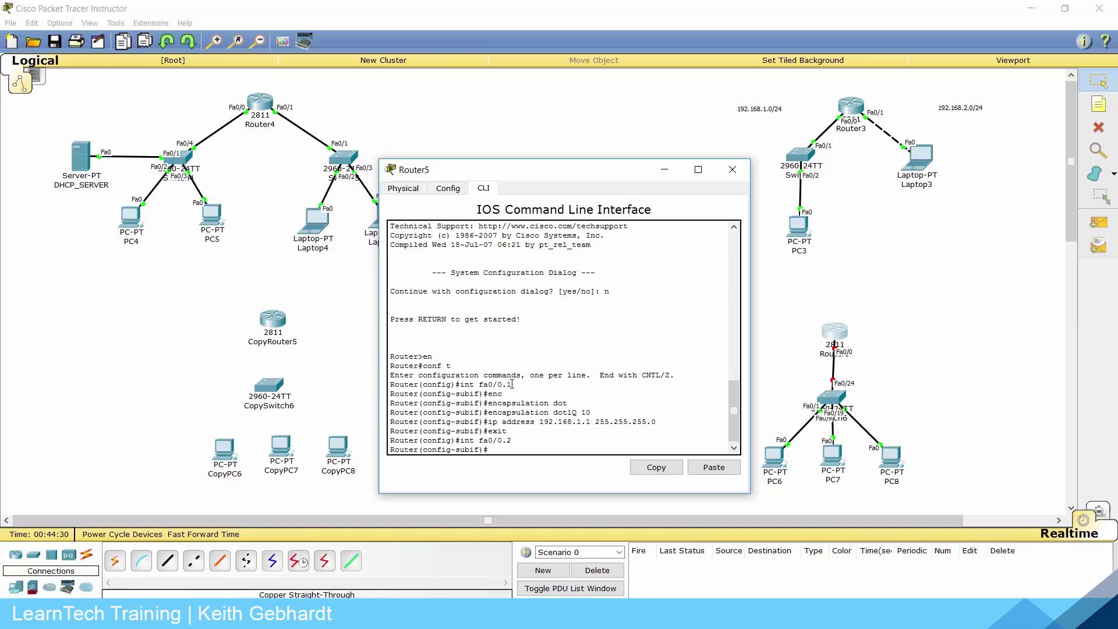
pyautogui.write('enc')
pyautogui.press('Tab')
pyautogui.write('dot1')
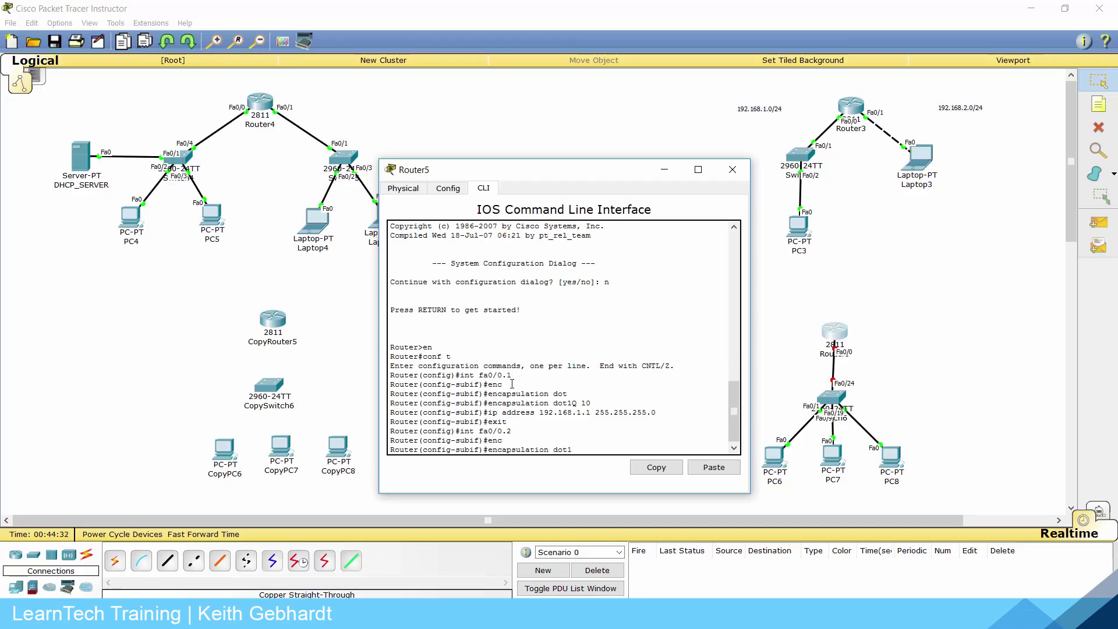
pyautogui.press('Tab')
pyautogui.write('20')
pyautogui.press('Return')
# - Give subinterface fa0/0.2 the IP address 192.168.2.1 255.255.255.0 and return to global configuration
pyautogui.write('ig-subif)#i')
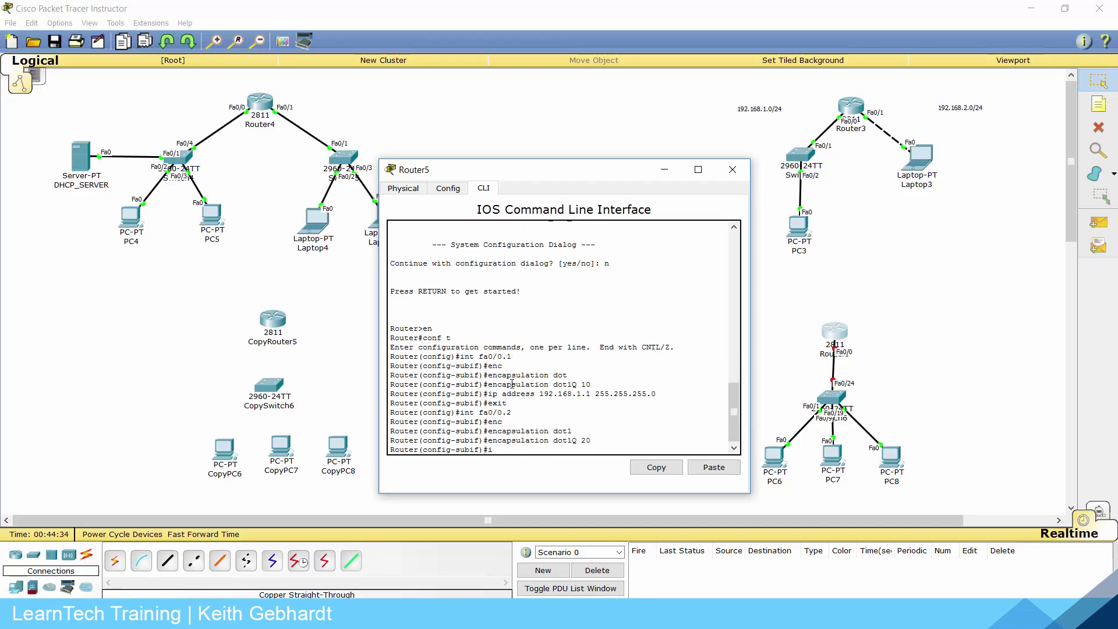
pyautogui.write('p address 192.168.2.')
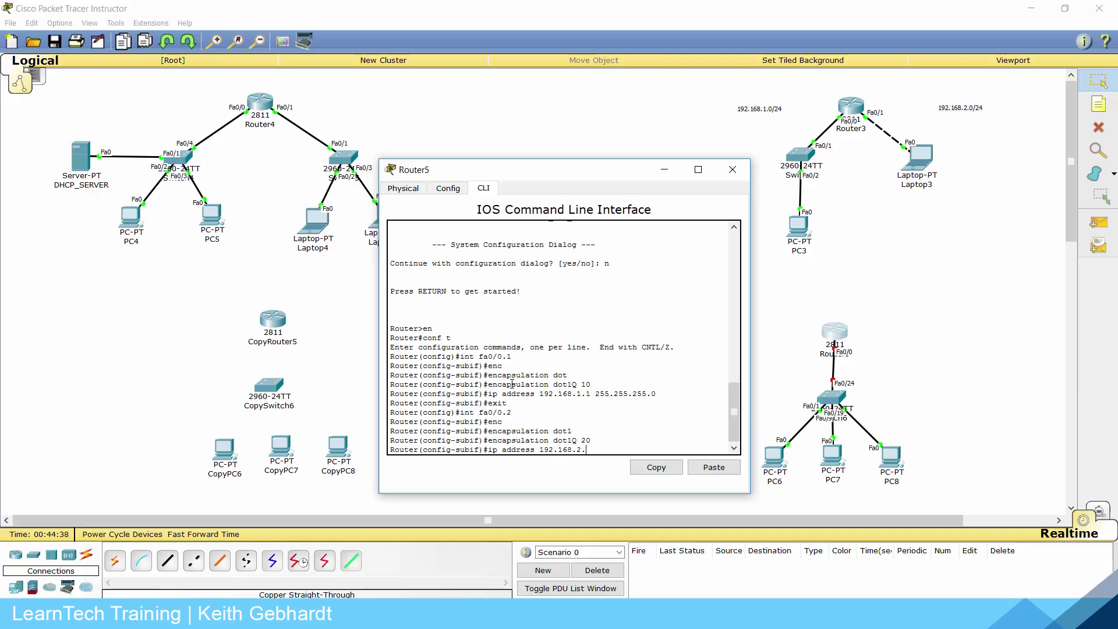
pyautogui.write('1 5555.255.255.0')
pyautogui.press('Return')
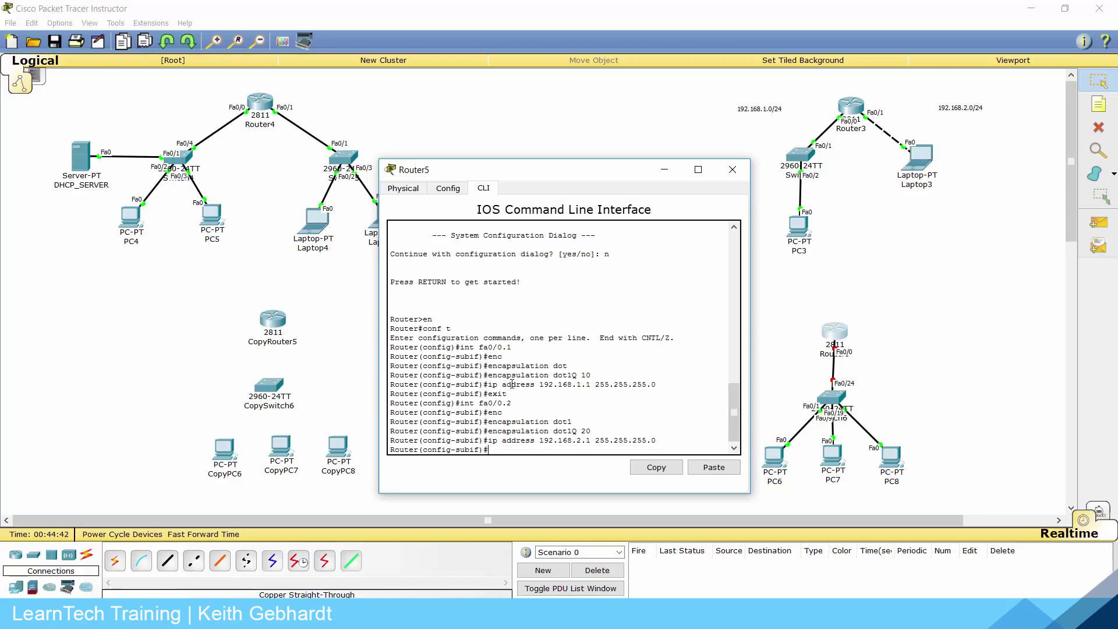
pyautogui.write('xit')
pyautogui.press('Return')
# - Create subinterface fa0/0.3 on Router5 with dot1Q encapsulation for VLAN 30
pyautogui.write('int')
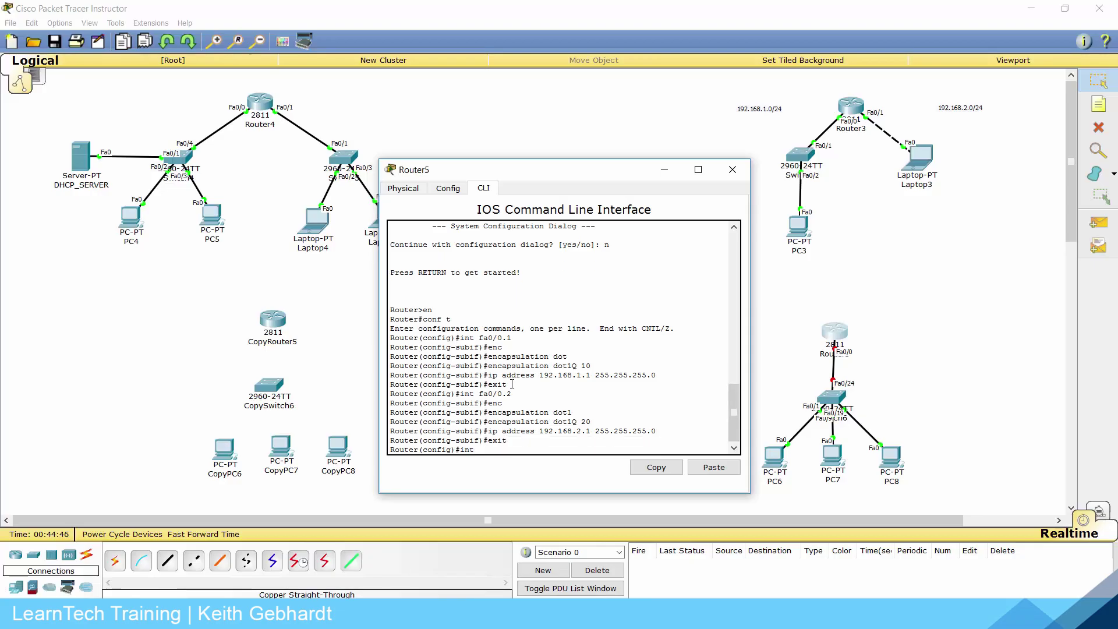
pyautogui.write(' fa0/0.3')
pyautogui.press('Return')
pyautogui.write('er(config-subif)#e')
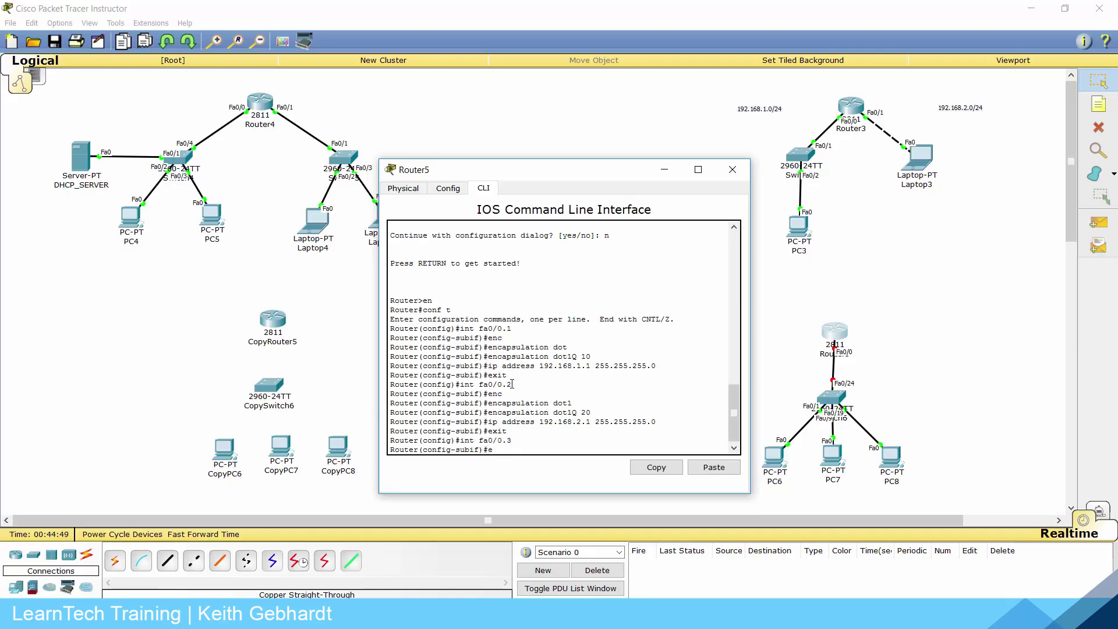
pyautogui.write('nc')
pyautogui.press('Tab')
pyautogui.write('do')
pyautogui.press('Tab')
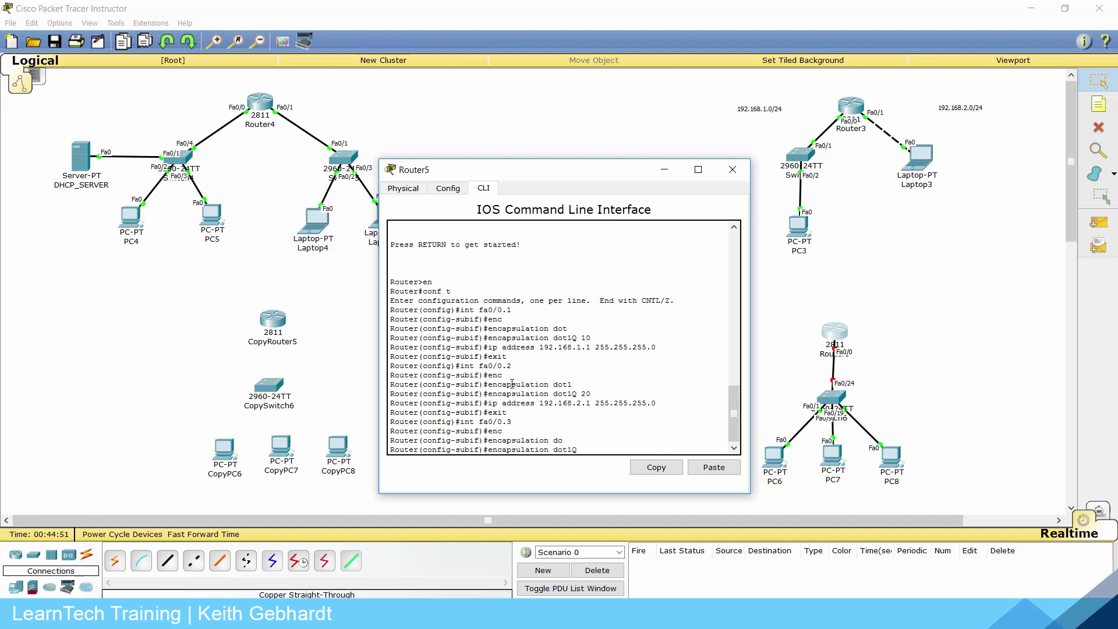
pyautogui.press('Return')
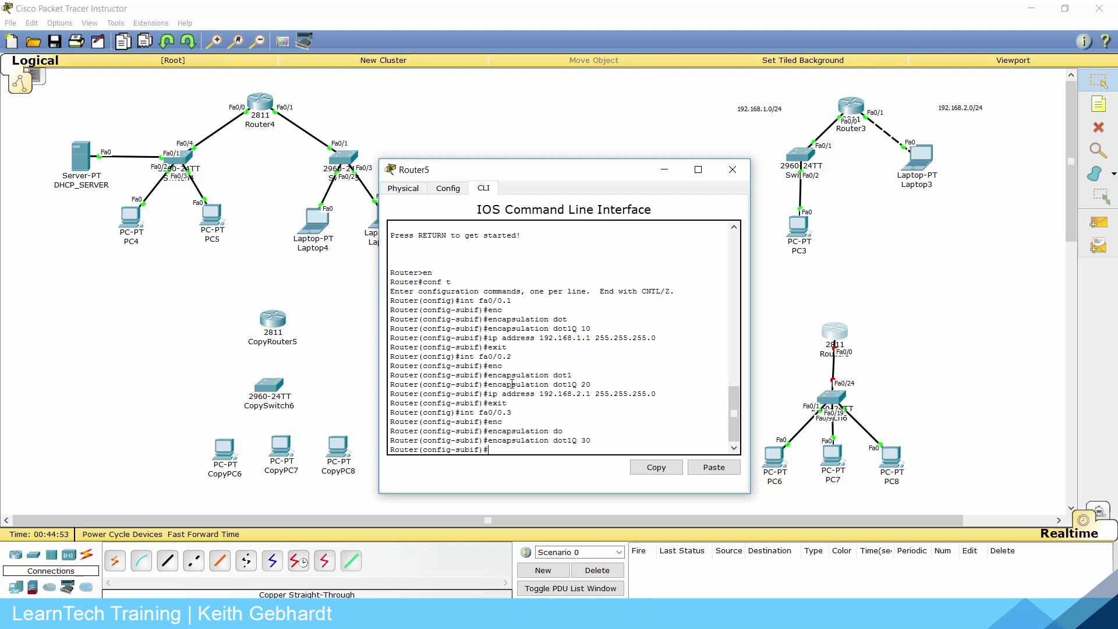
# - Set subinterface fa0/0.3's IP address to 192.168.3.1 with mask 255.255.255.0 and leave the subinterface
pyautogui.press('BackSpace')
pyautogui.press('BackSpace')
pyautogui.write('ip add 192.168.3.1 255.255.255.0')
pyautogui.press('Return')
pyautogui.write('ex')
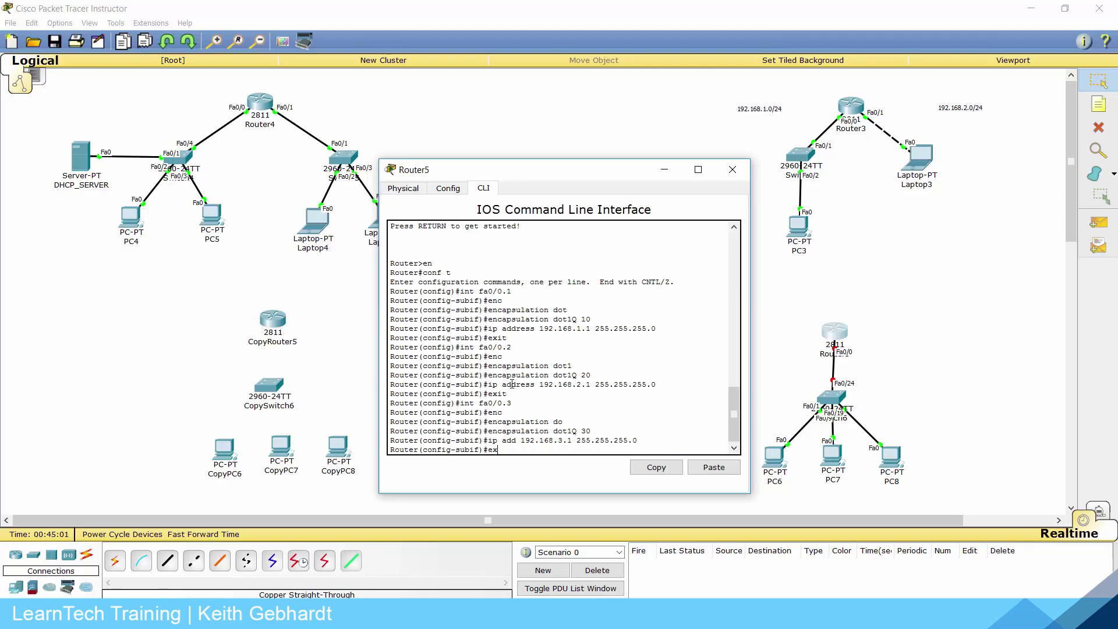
pyautogui.write('it')
pyautogui.press('Return')
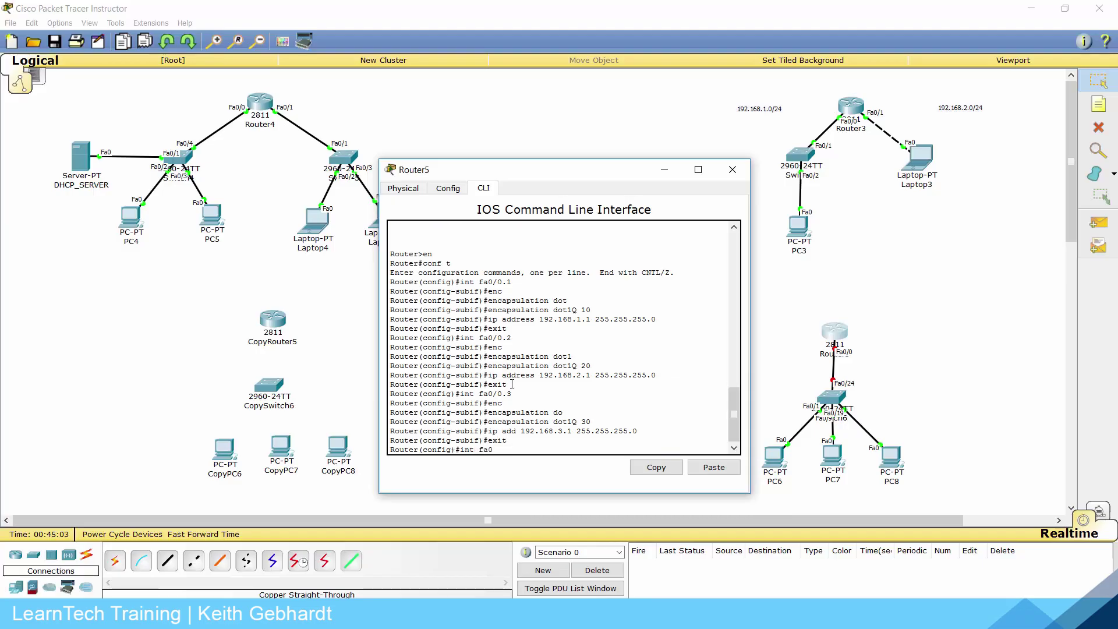
# - Create subinterface fa0/0.4 on Router5 with dot1q encapsulation for VLAN 40 as native, and exit to global configuration
pyautogui.press('Return')
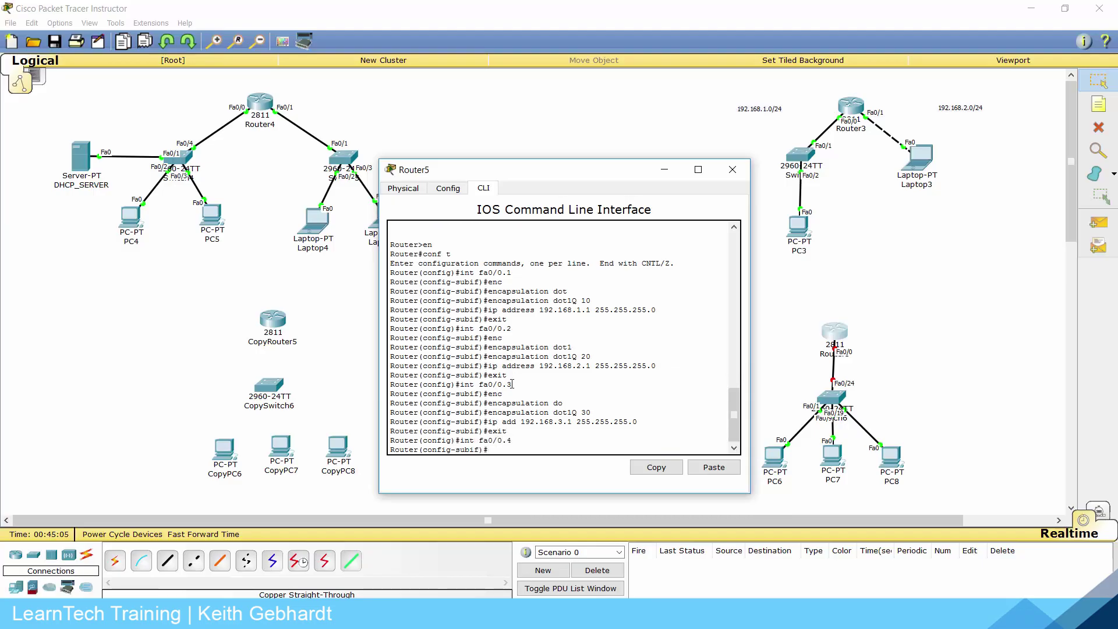
pyautogui.write('enc')
pyautogui.press('Tab')
pyautogui.write('d')
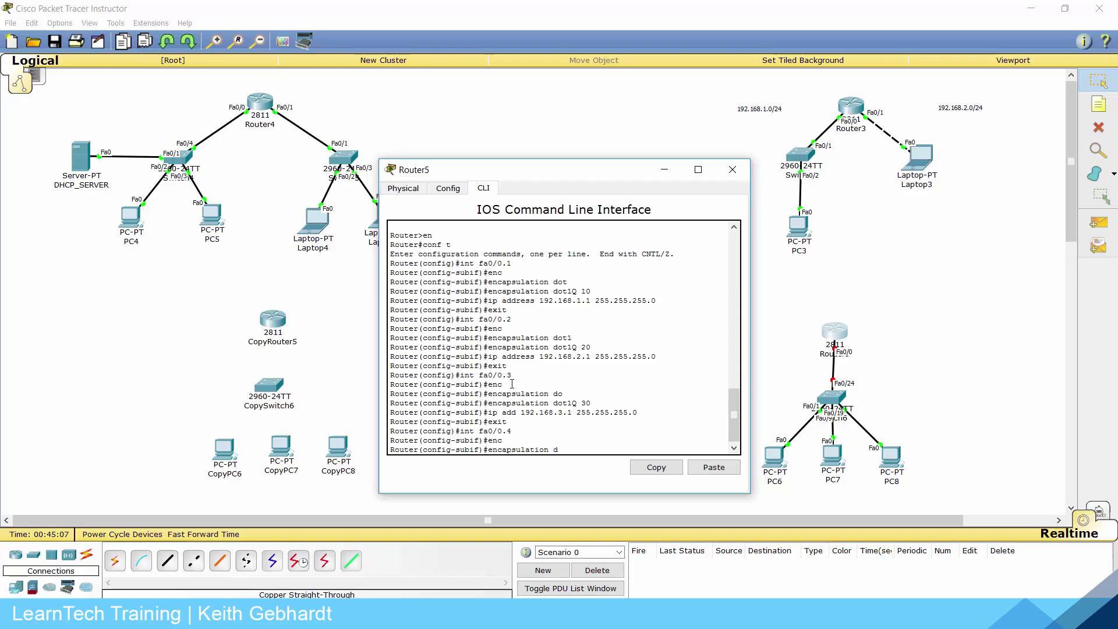
pyautogui.write('ot1q 40 nati native')
pyautogui.press('Return')
pyautogui.write('exi')
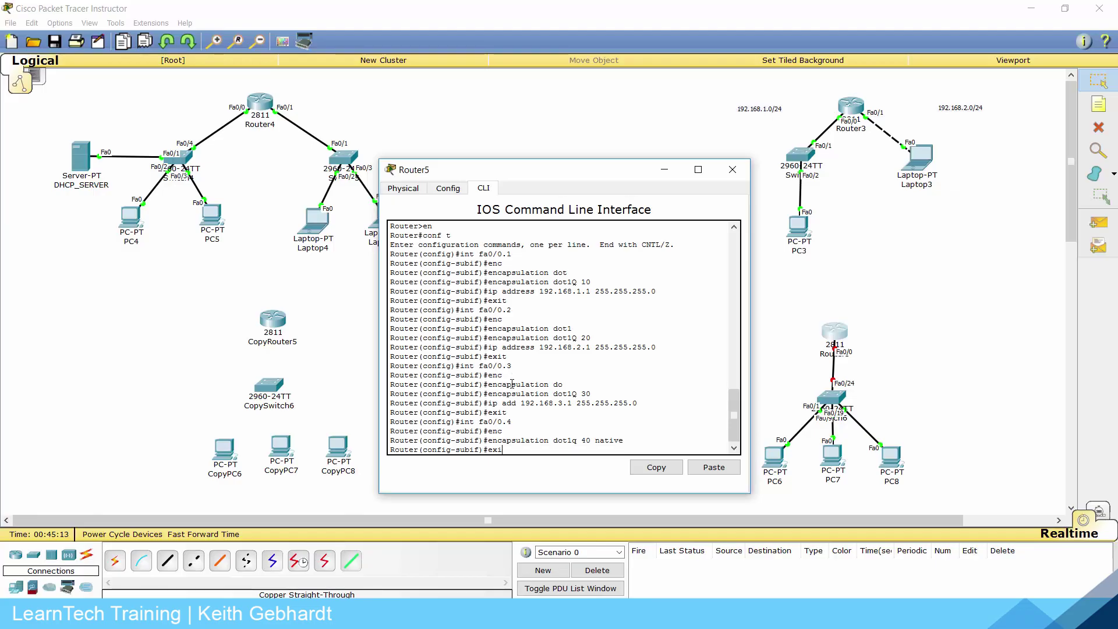
pyautogui.write('t')
pyautogui.press('Return')
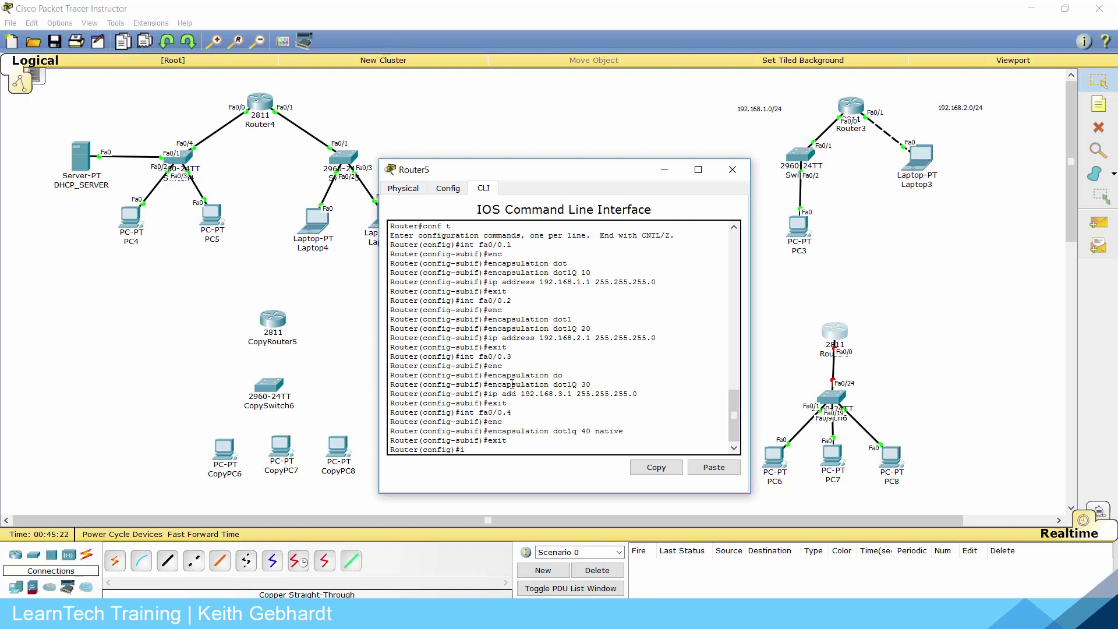
# - Create a DHCP pool named left on Router5 with default router 192.168.1.1
pyautogui.write('hcp pool left')
pyautogui.press('Return')
pyautogui.write('dhcp-config)#d')
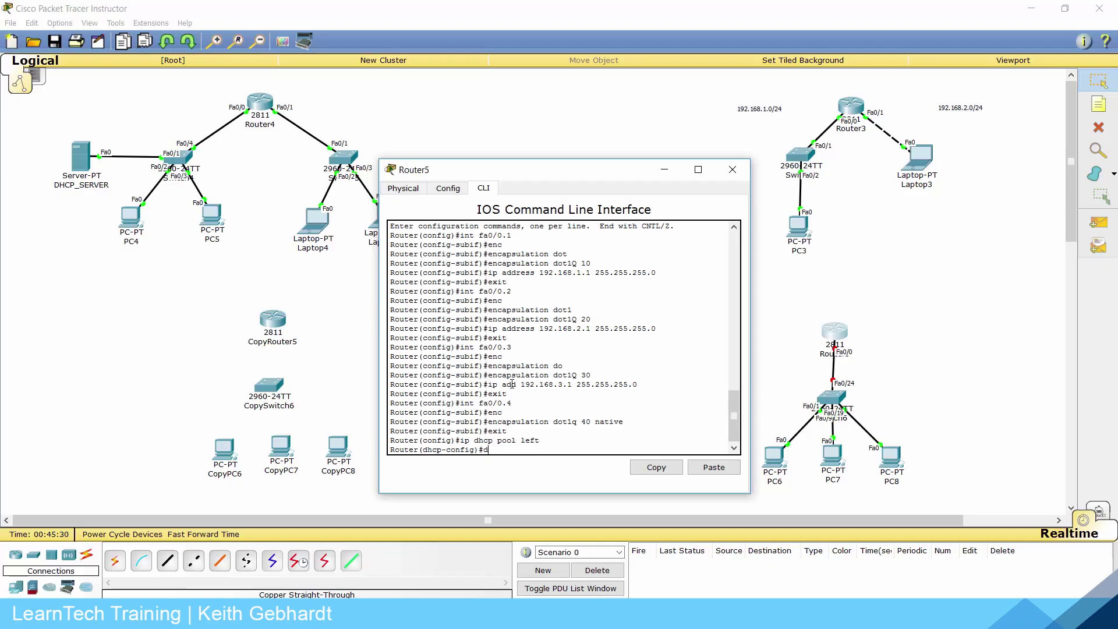
pyautogui.write('efault')
pyautogui.press('Tab')
pyautogui.write('-router 192.')
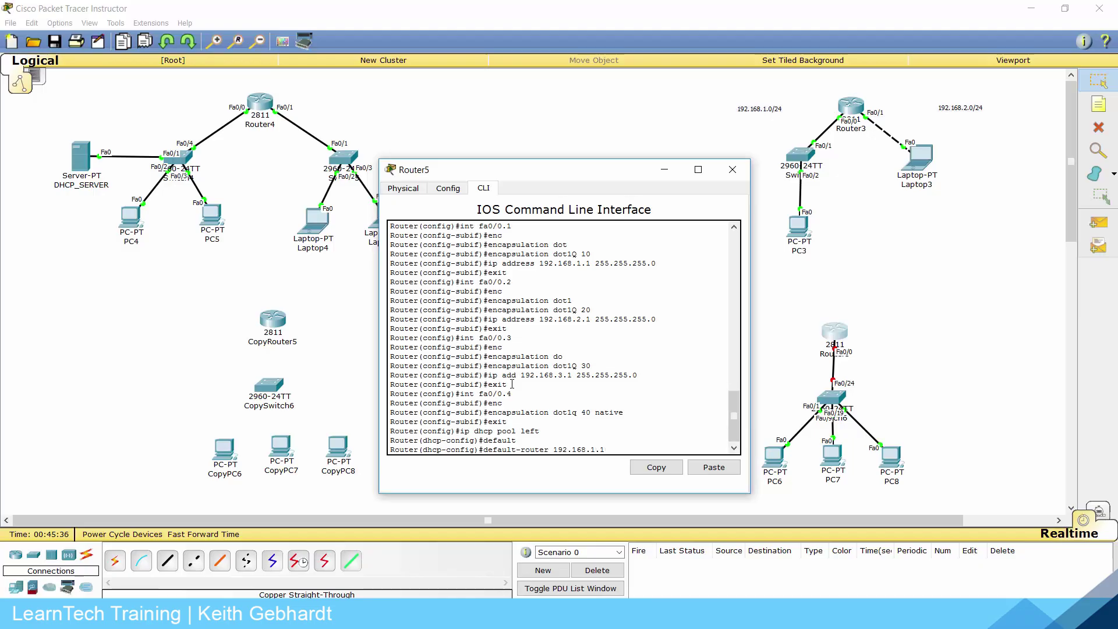
pyautogui.press('Return')
# - Set the left pool's network to 192.168.1.0 255.255.255.0 and exit the pool configuration
pyautogui.write('netwo')
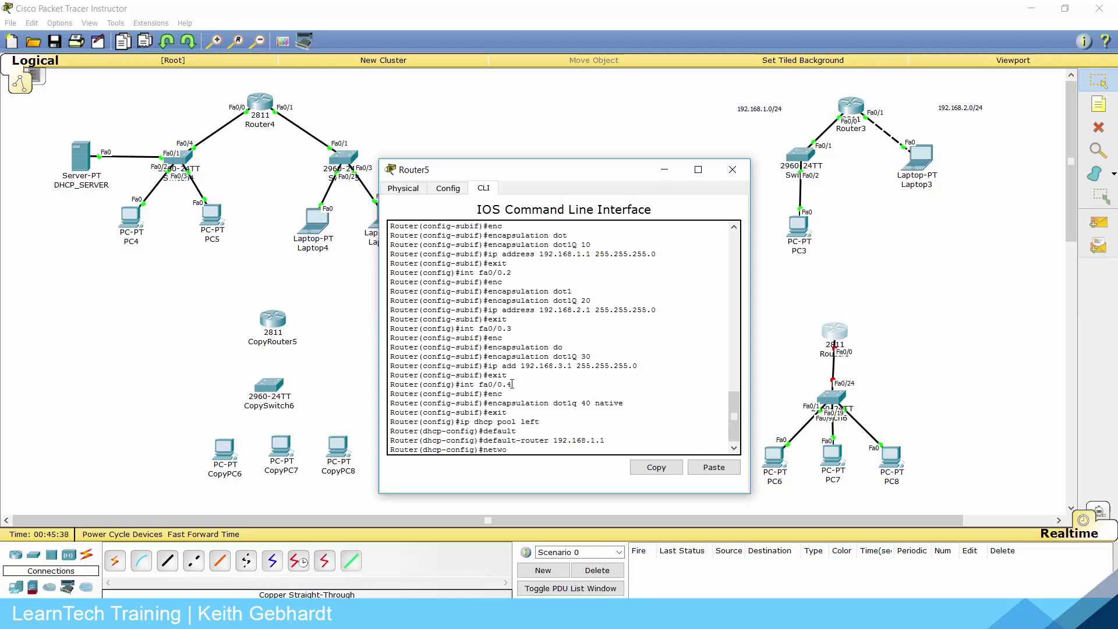
pyautogui.write('rk 192.168.1.0 255.255.255.0')
pyautogui.press('Return')
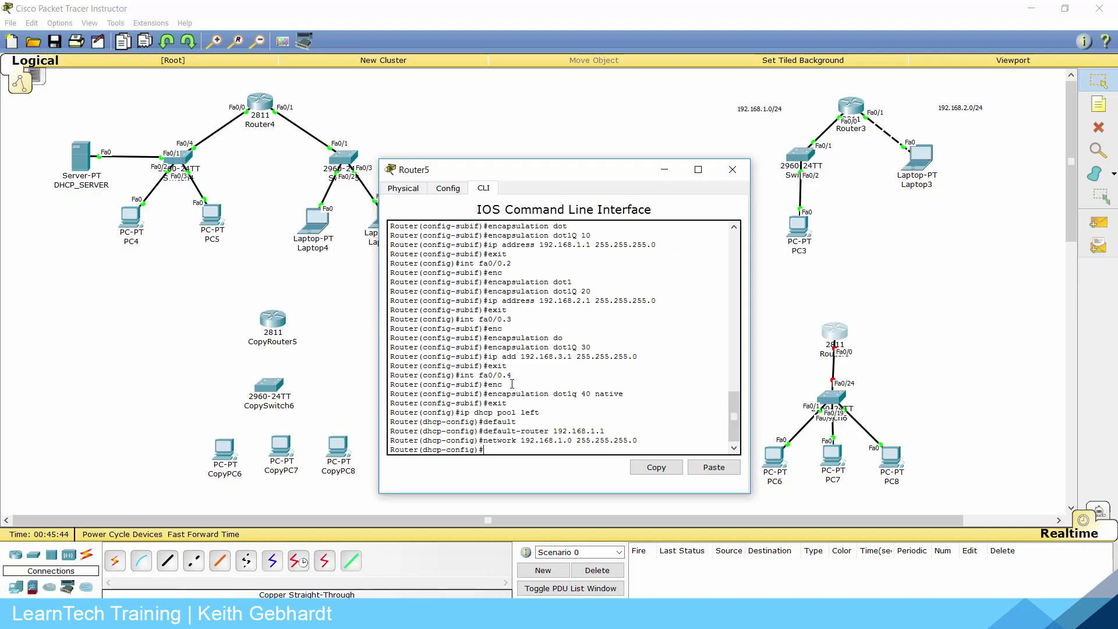
pyautogui.write('exit')
pyautogui.press('Return')
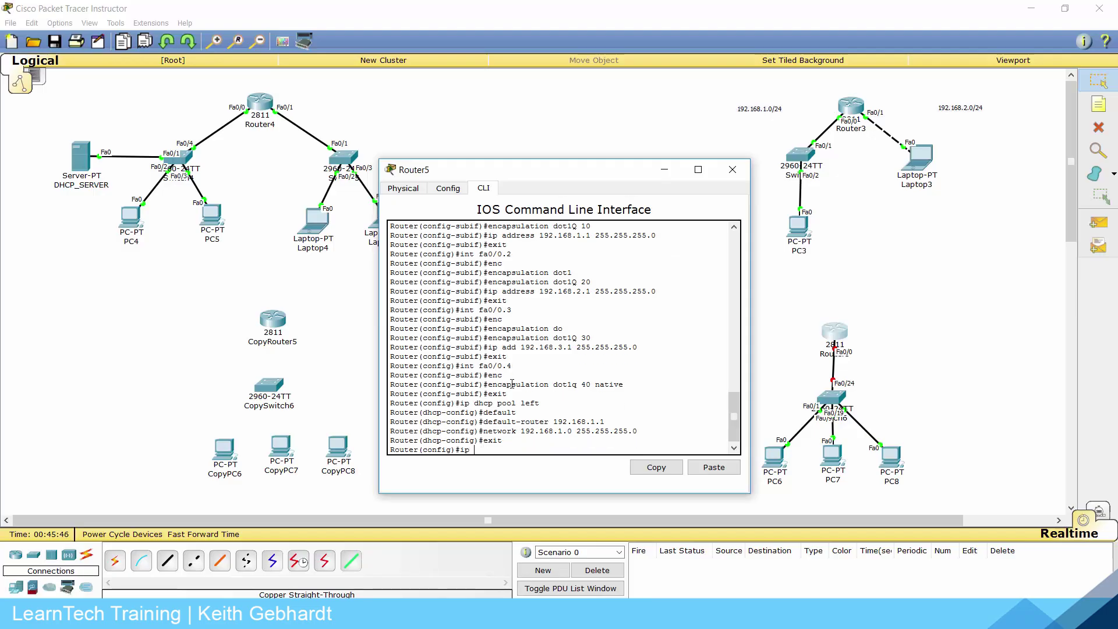
# - Create a DHCP pool named middle on Router5 with default router 192.168.2.1
pyautogui.write('ip dhcp pool middle')
pyautogui.press('Return')
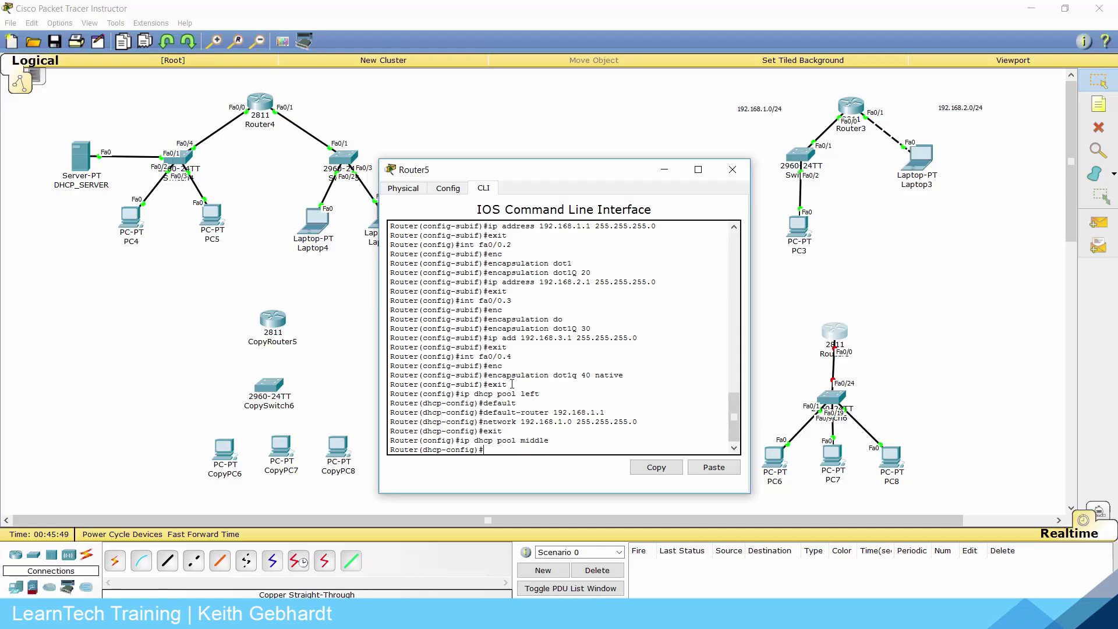
pyautogui.write('defa')
pyautogui.press('Tab')
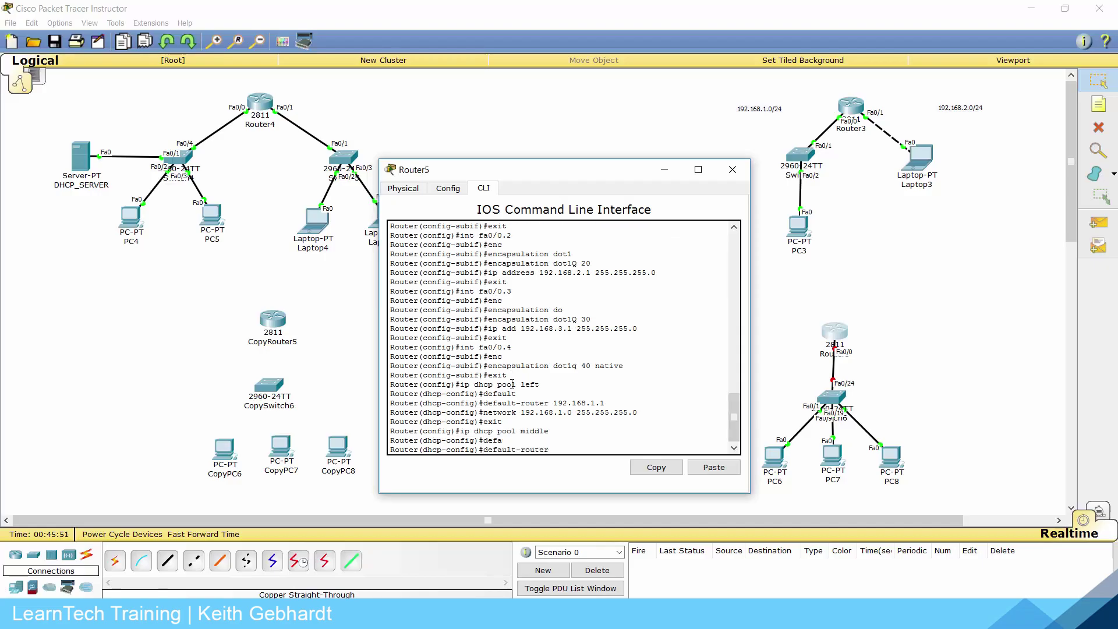
pyautogui.write('192.168.2.1')
pyautogui.press('Return')
# - Set the middle pool's network to 192.168.2.0 255.255.255.0 and exit the pool configuration
pyautogui.write('network 192.168')
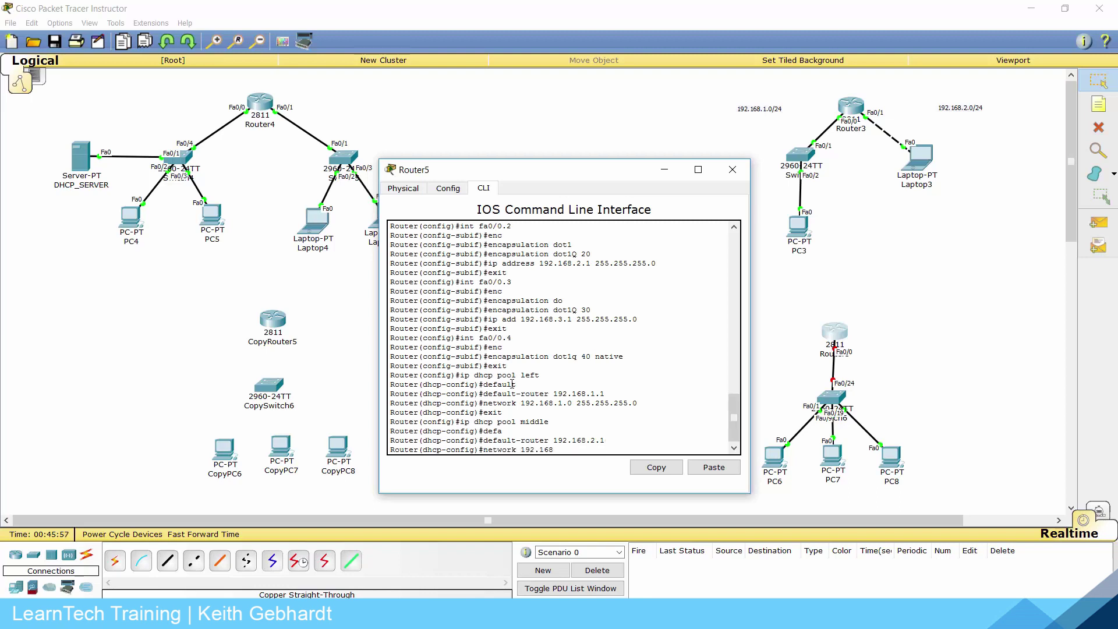
pyautogui.write('.2.0 255.255.255.0')
pyautogui.press('Return')
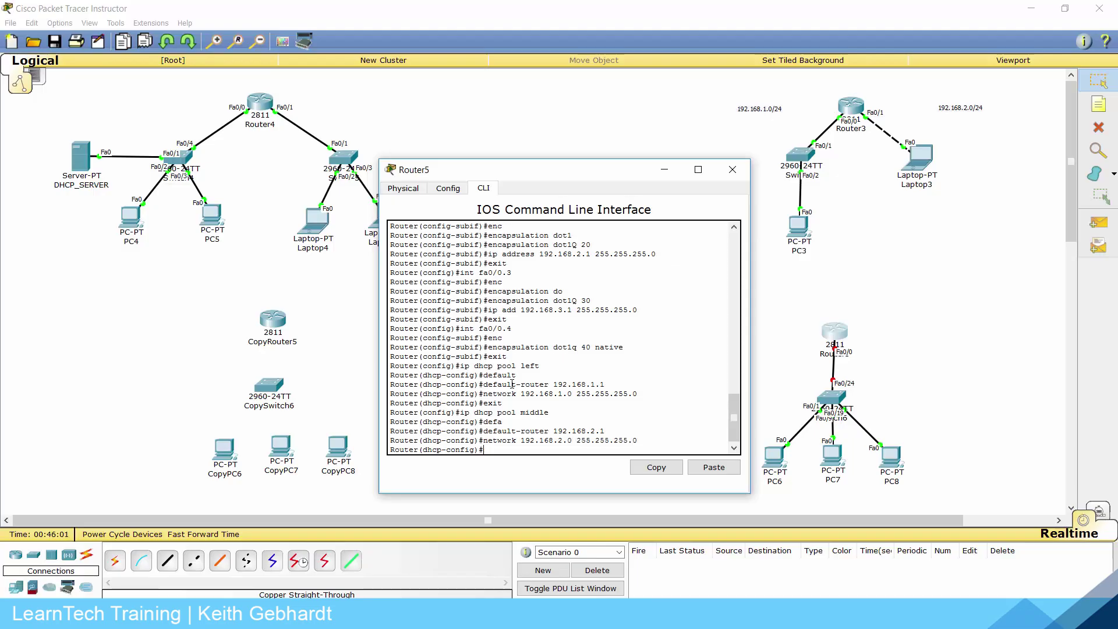
pyautogui.write('exit')
pyautogui.press('Return')
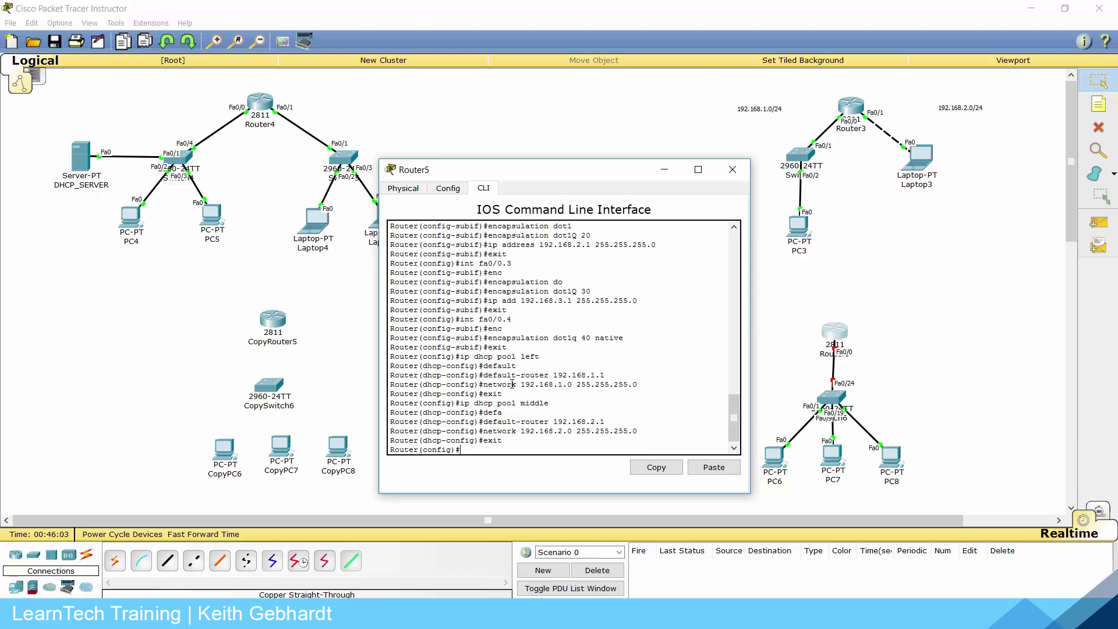
# - Create a DHCP pool named right on Router5 with default router 192.168.3.1
pyautogui.write('ip dhcp pool right')
pyautogui.press('Return')
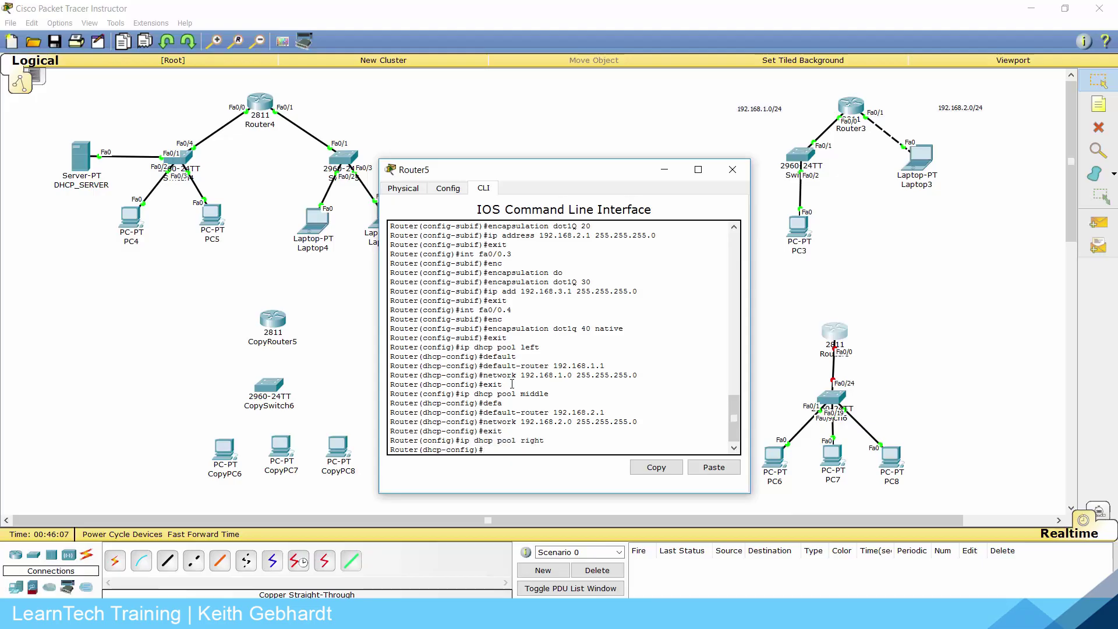
pyautogui.write('i')
pyautogui.press('BackSpace')
pyautogui.write('def')
pyautogui.press('Tab')
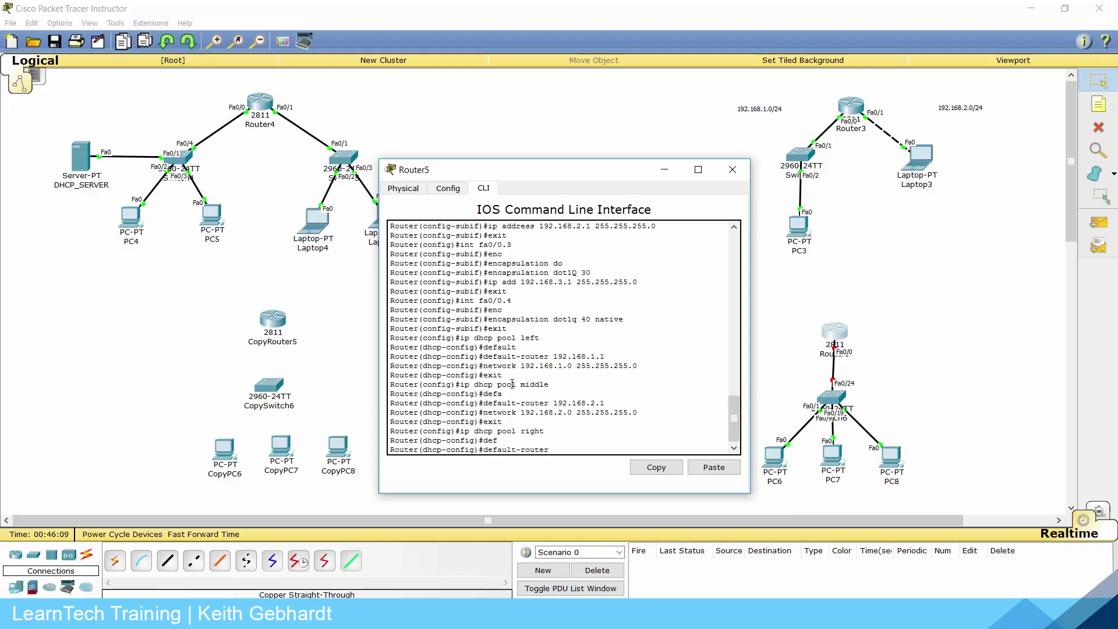
pyautogui.write('192.168.3.1')
pyautogui.press('Return')
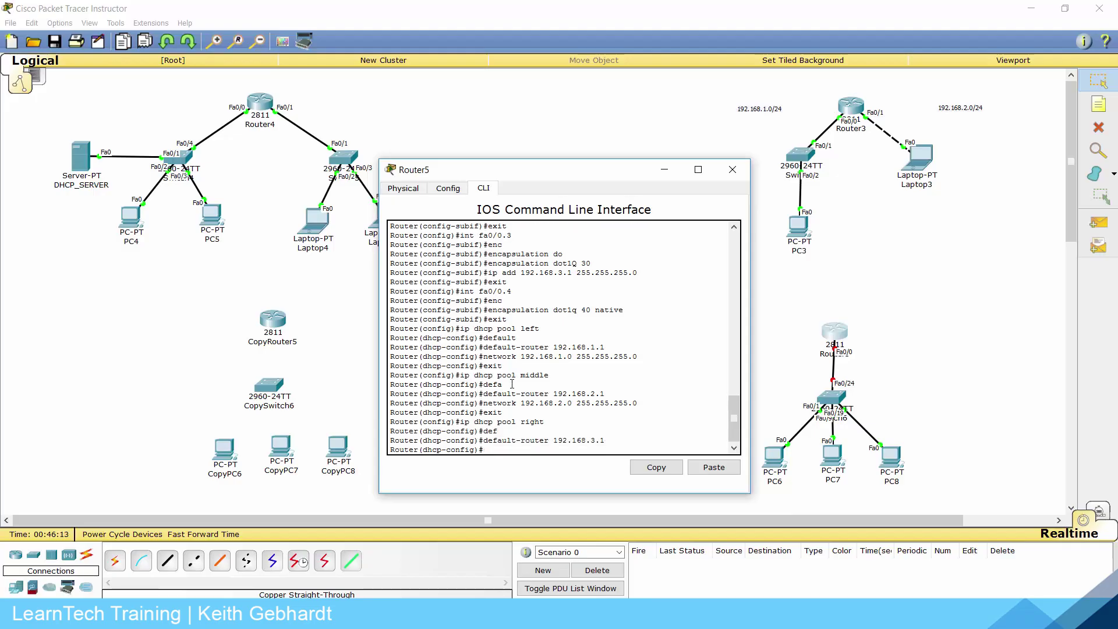
# - Set the right pool's network to 192.168.3.0 255.255.255.0 and exit the pool configuration
pyautogui.write('network 192.168.3.0 255.255.255.0')
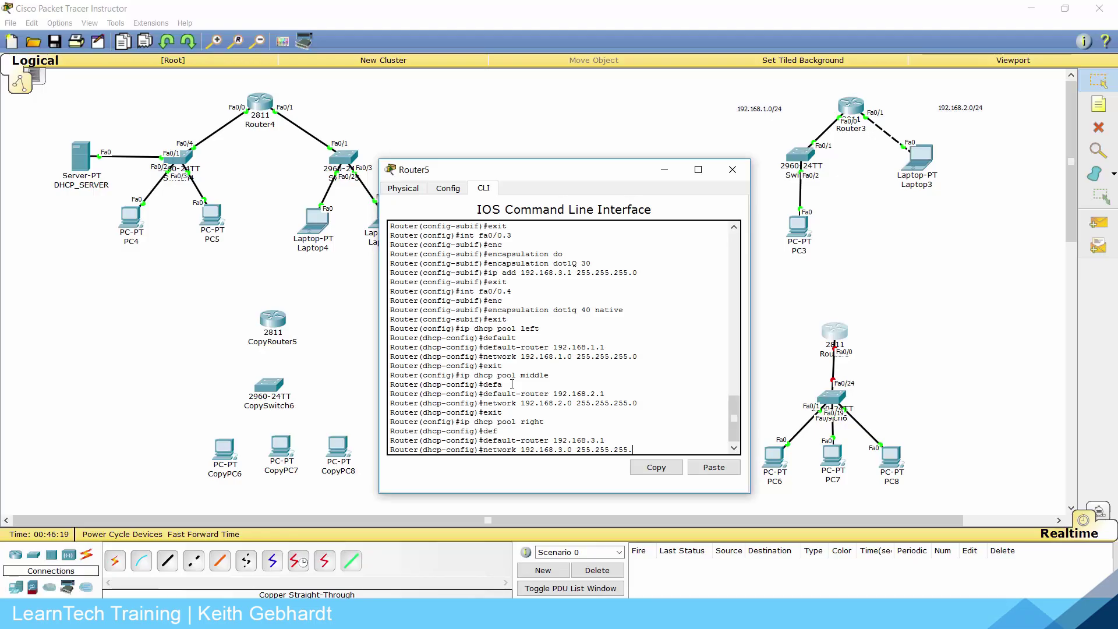
pyautogui.press('Return')
pyautogui.write('exit')
pyautogui.press('Return')
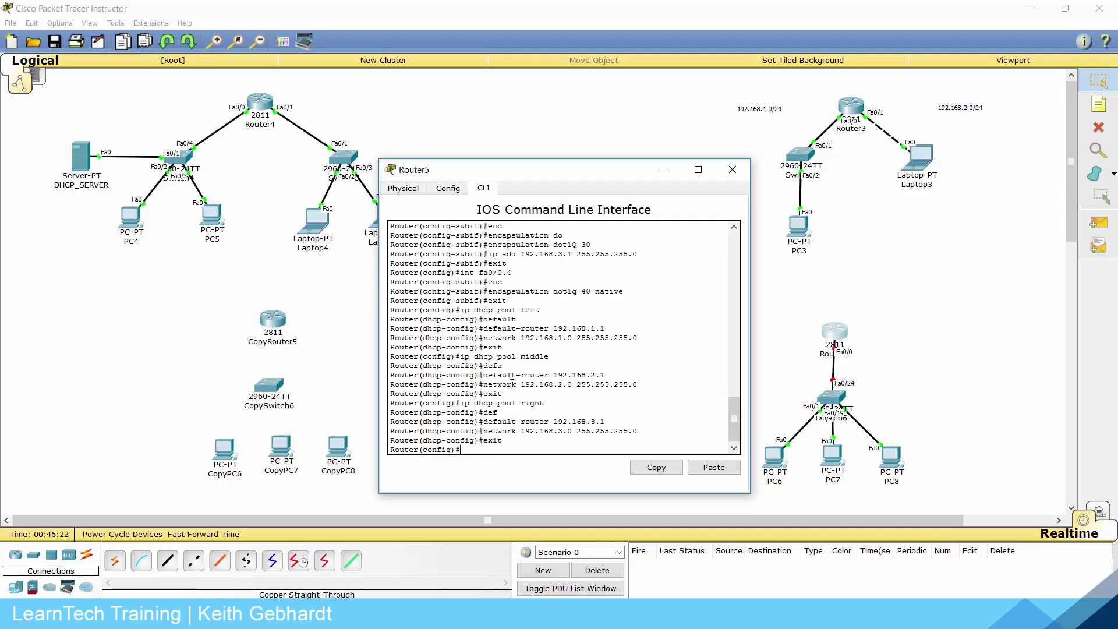
# - Enable Router5's physical interface fa0/0, save the running configuration, and close the router's window
pyautogui.write('exi')
pyautogui.press('BackSpace')
pyautogui.press('BackSpace')
pyautogui.press('BackSpace')
pyautogui.write('int fa0/0')
pyautogui.press('Return')
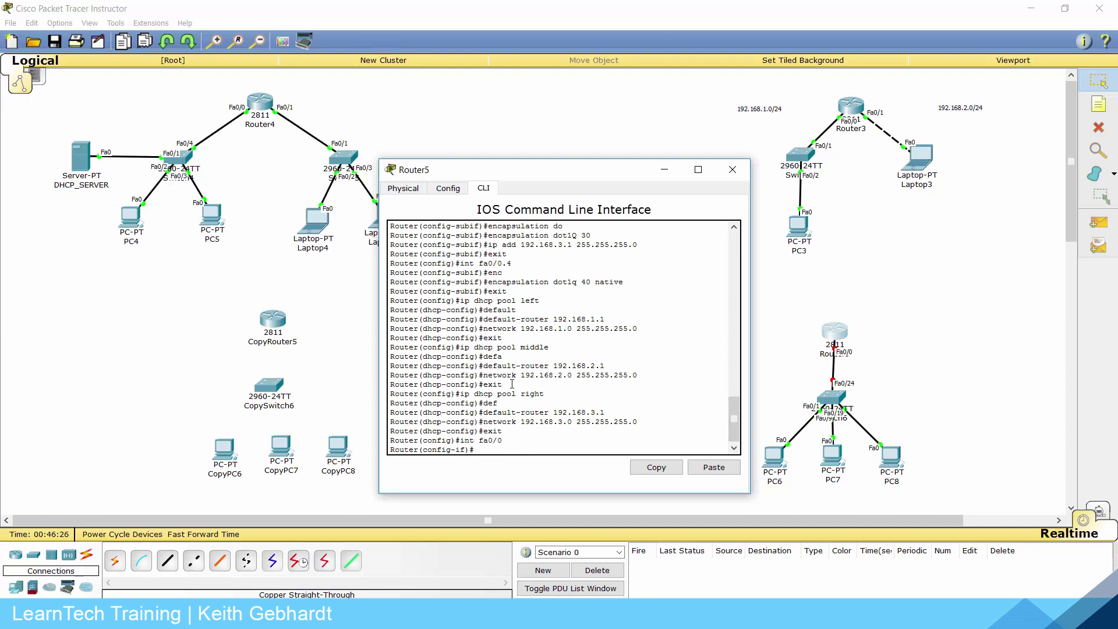
pyautogui.write('no shut')
pyautogui.press('Return')
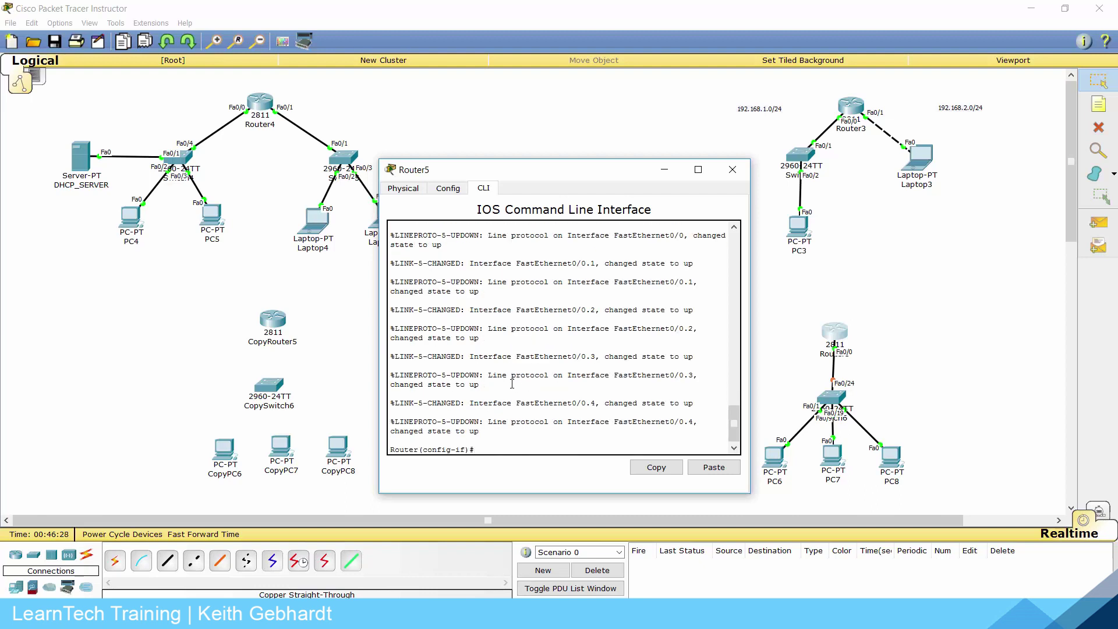
pyautogui.write('do wr')
pyautogui.press('Return')
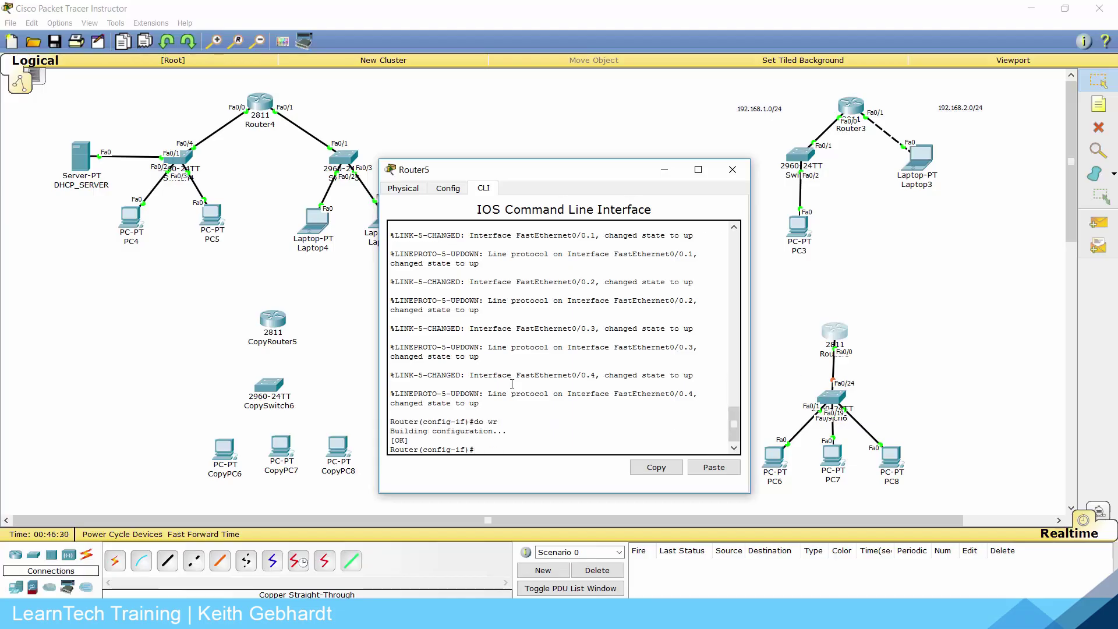
pyautogui.click(732, 169)
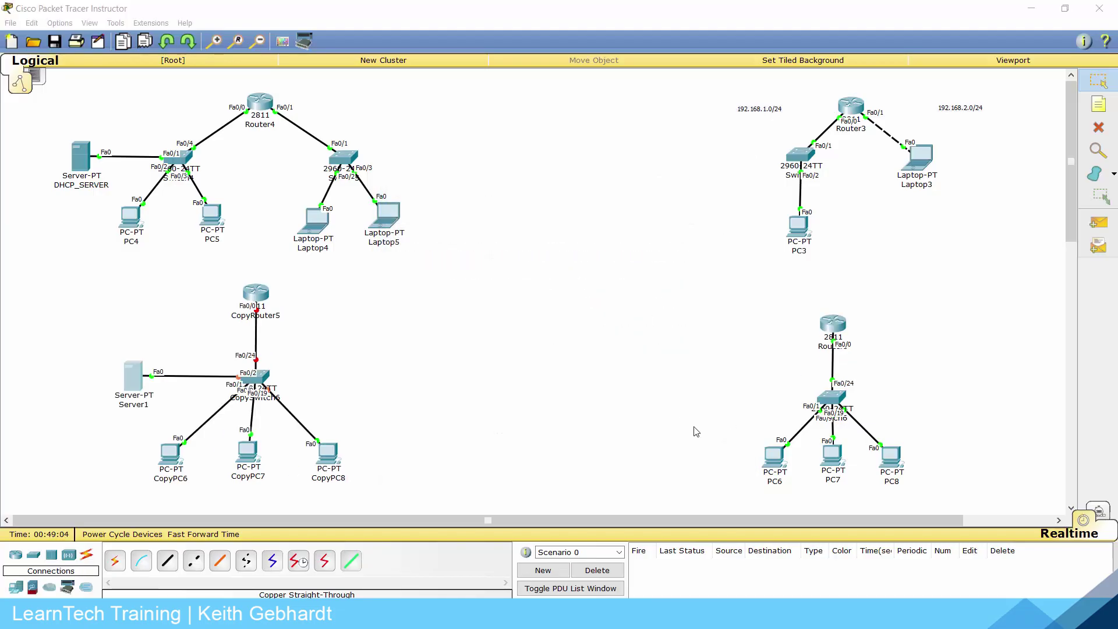
# - Switch PC6's IPv4 configuration to DHCP and close its window
pyautogui.click(774, 457)
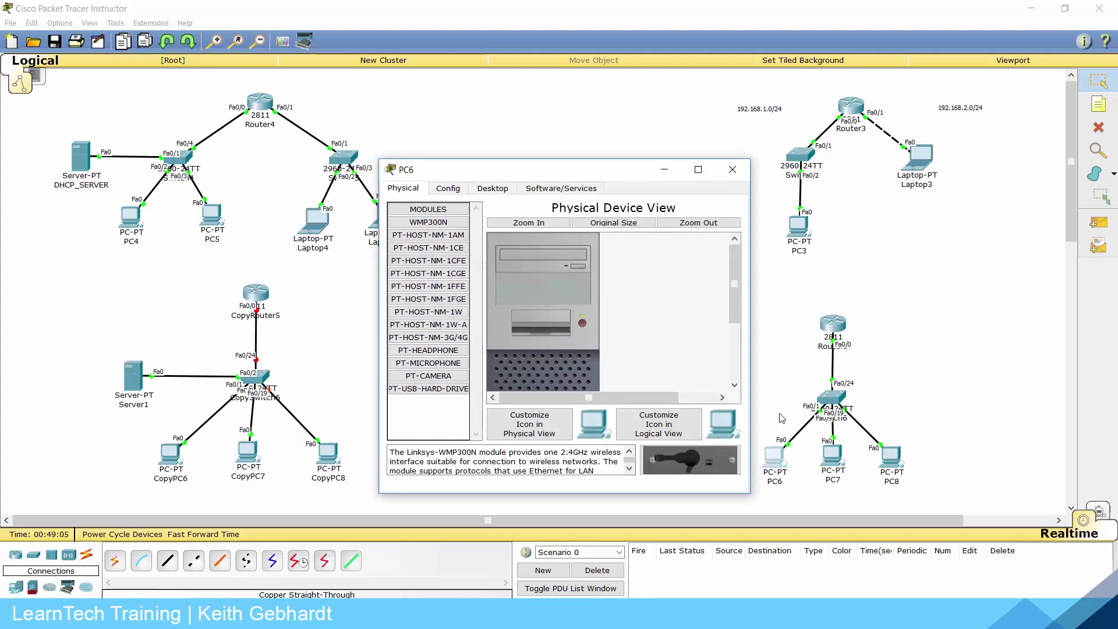
pyautogui.click(504, 189)
pyautogui.click(421, 233)
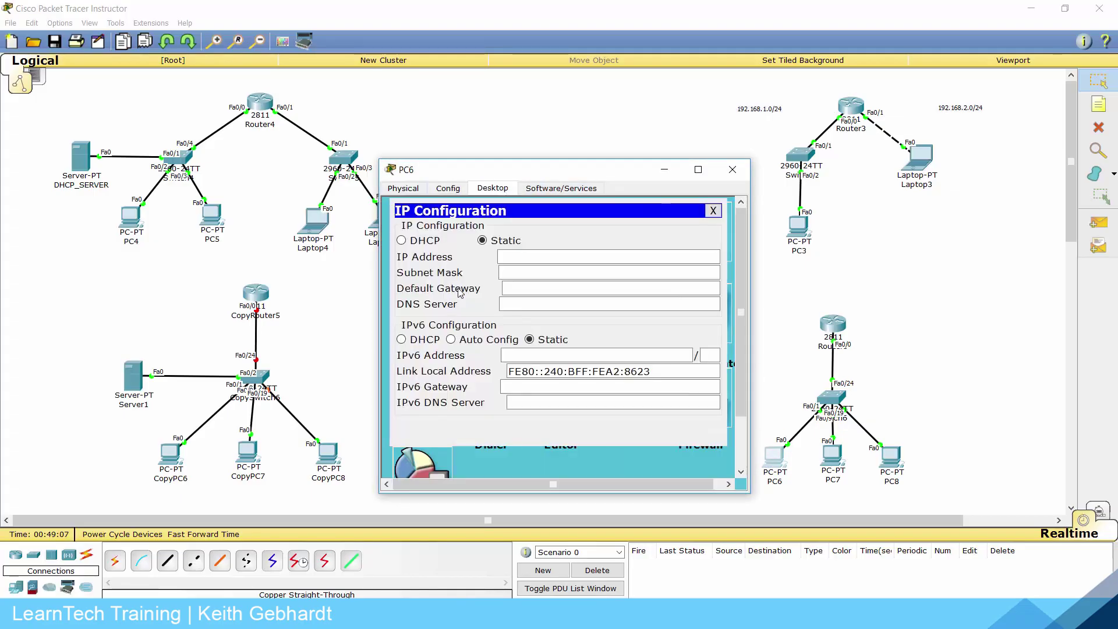
pyautogui.click(415, 241)
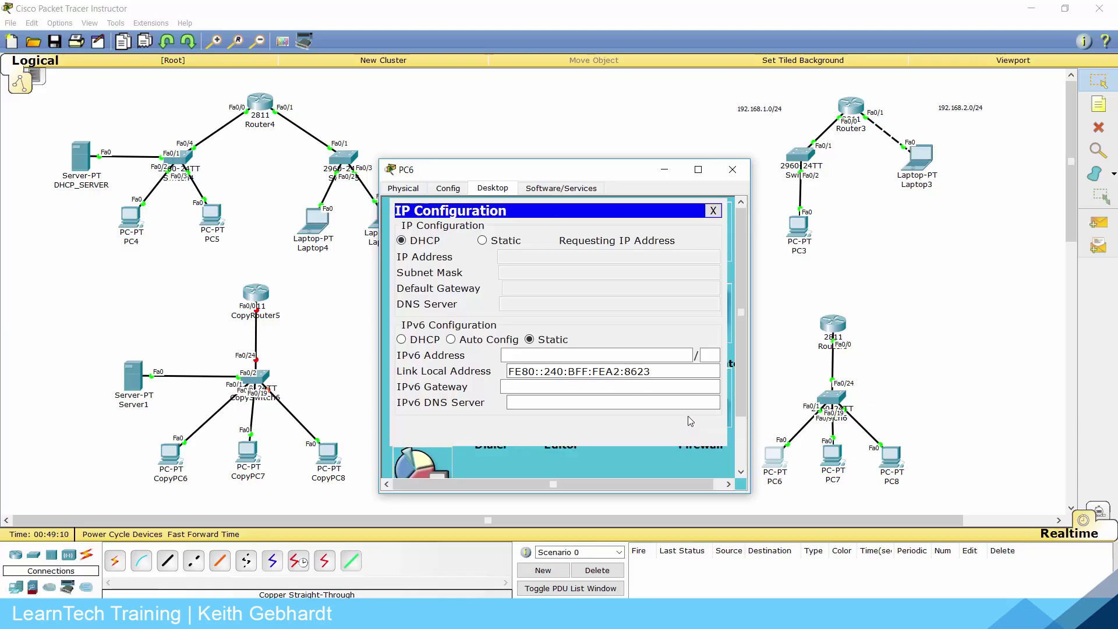
pyautogui.click(732, 170)
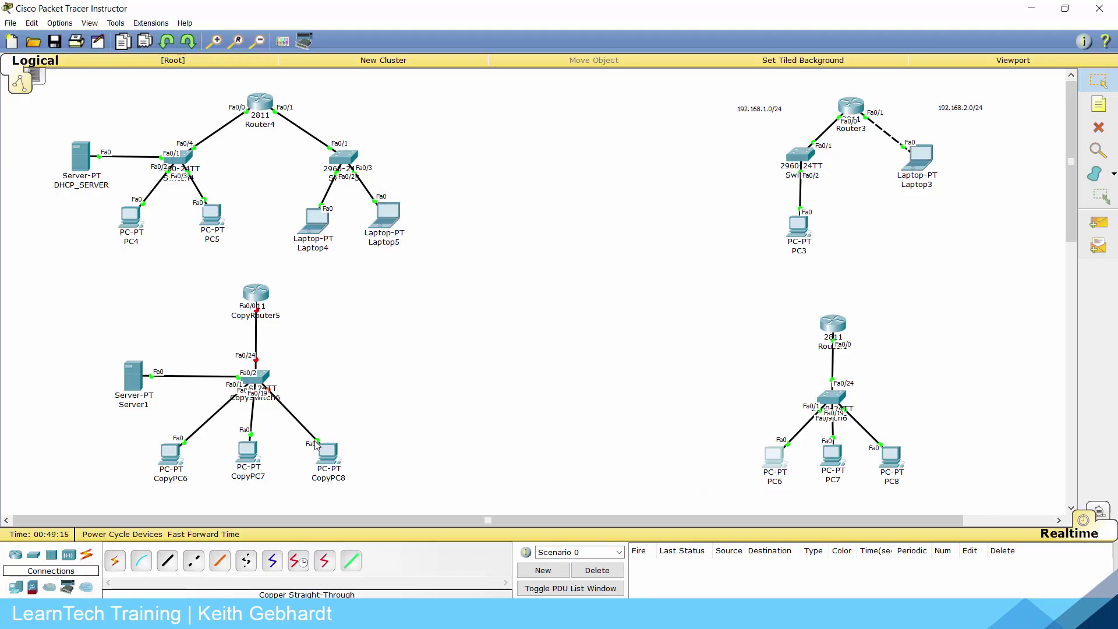
# - Review the VLAN and trunk commands on CopySwitch6 and compare its network with the Router5 network
pyautogui.click(263, 379)
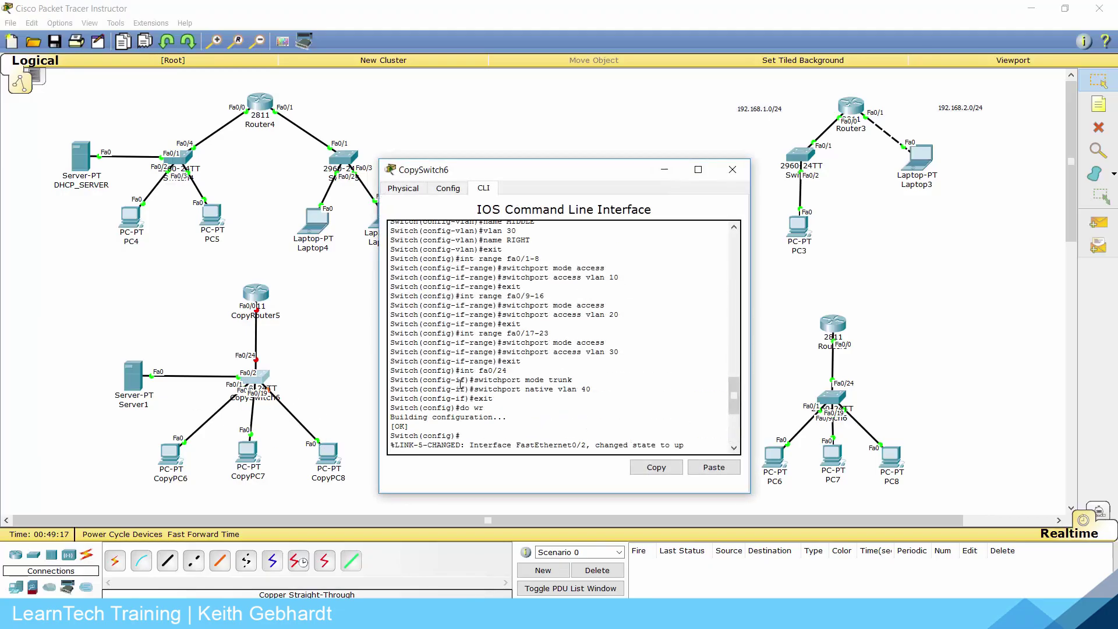
pyautogui.moveTo(771, 299); pyautogui.dragTo(904, 490)
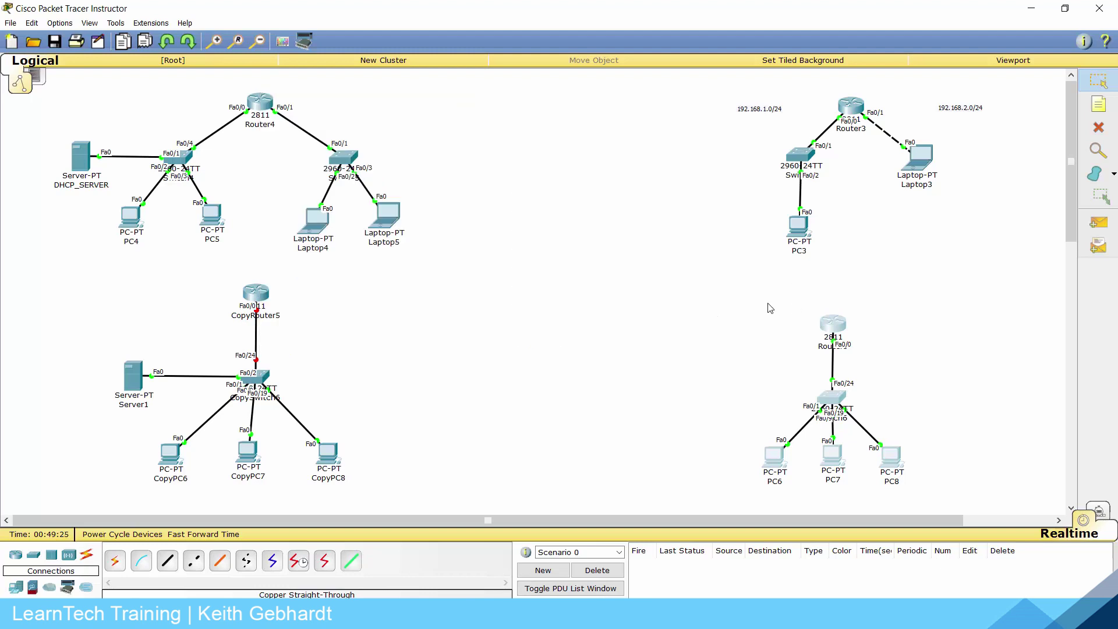
pyautogui.moveTo(768, 308); pyautogui.dragTo(920, 508)
# - Give Server1 the static IP address 192.168.1.2 with mask 255.255.255.0 and default gateway 192.168.1.1
pyautogui.click(135, 376)
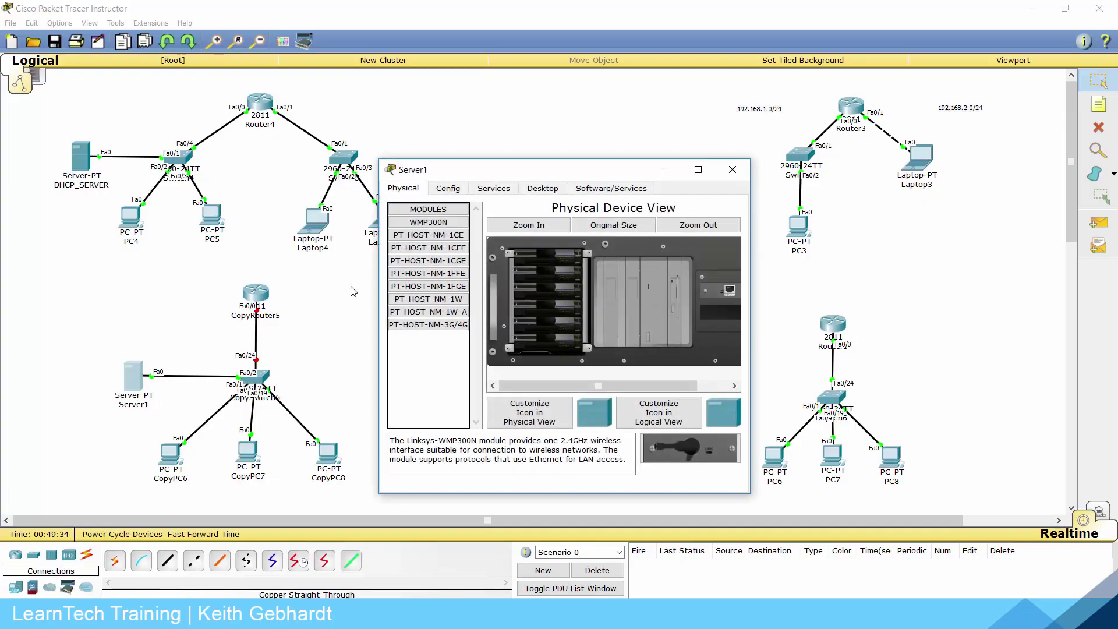
pyautogui.click(487, 188)
pyautogui.click(546, 188)
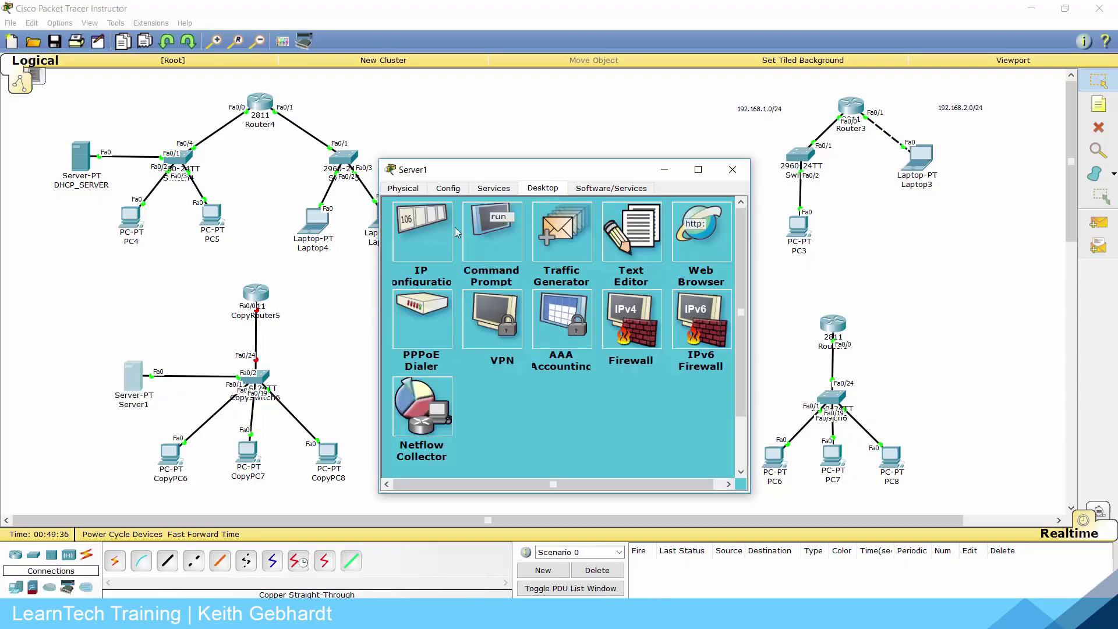
pyautogui.click(448, 233)
pyautogui.click(512, 283)
pyautogui.write('192.168.1.')
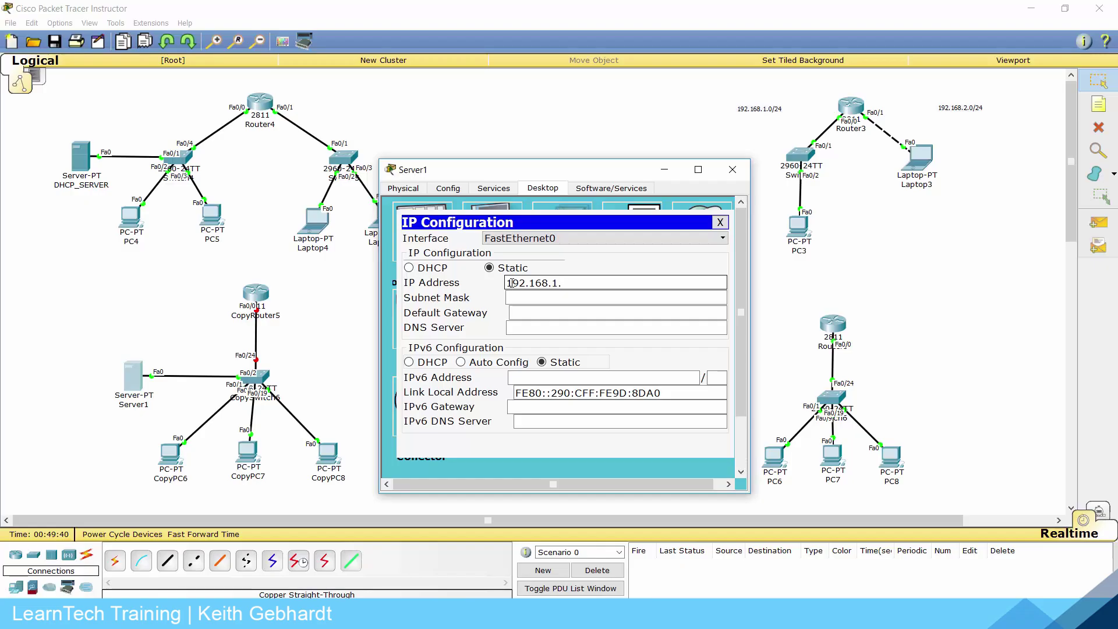
pyautogui.write('2')
pyautogui.press('Tab')
pyautogui.press('Tab')
pyautogui.write('192.168')
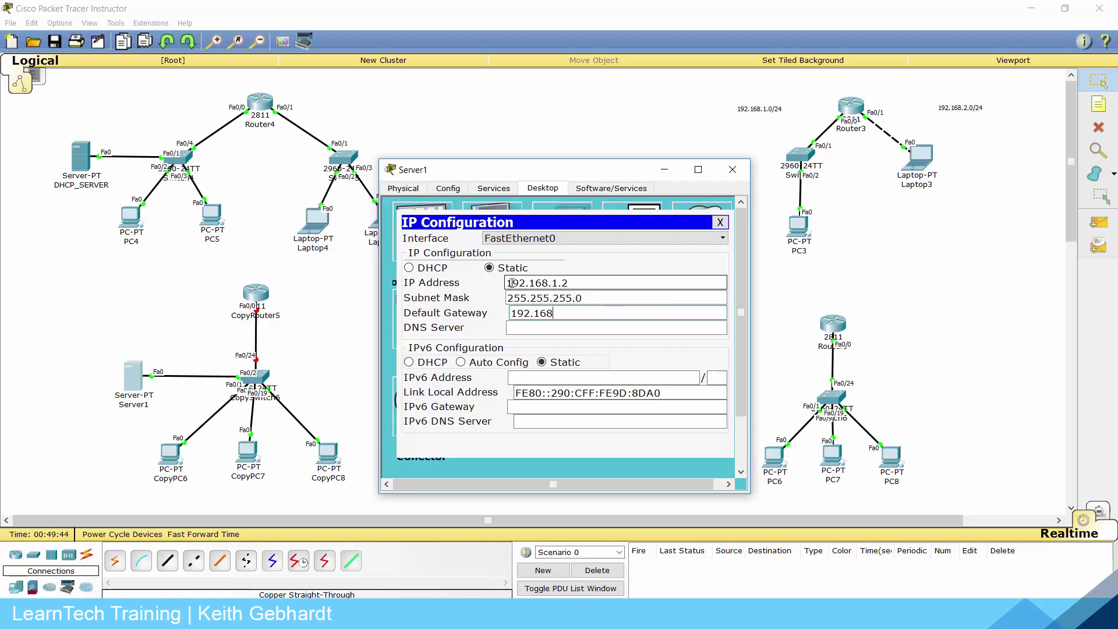
pyautogui.write('.1.1')
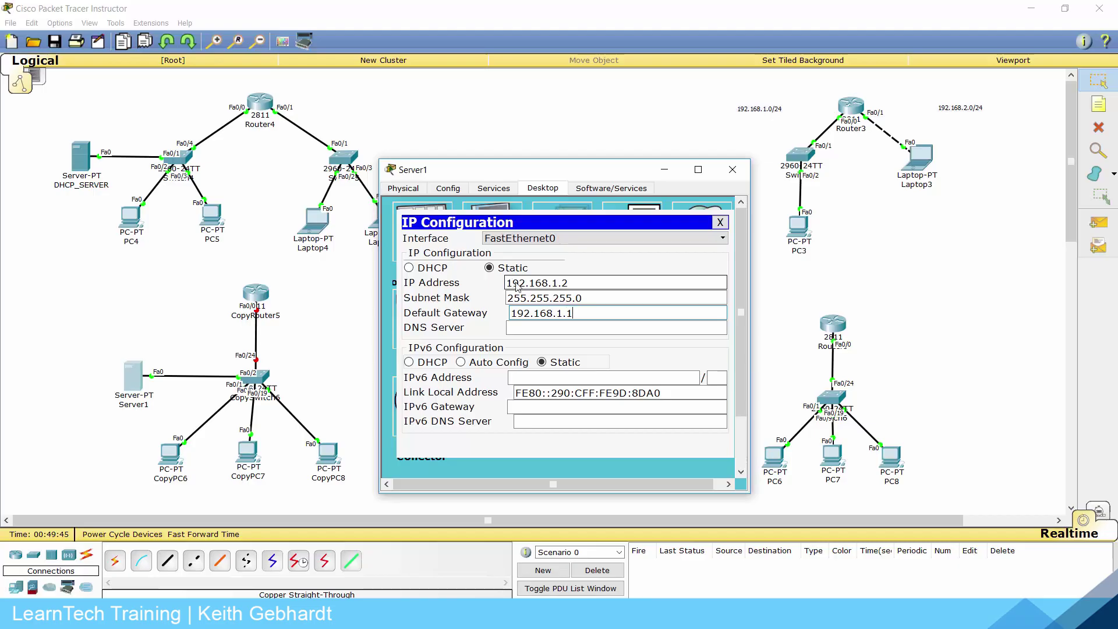
pyautogui.click(720, 222)
# - Save Server1's DHCP pool serverPool with default gateway 192.168.1.1, start IP address 192.168.1.3 and a maximum of 20 users
pyautogui.click(475, 190)
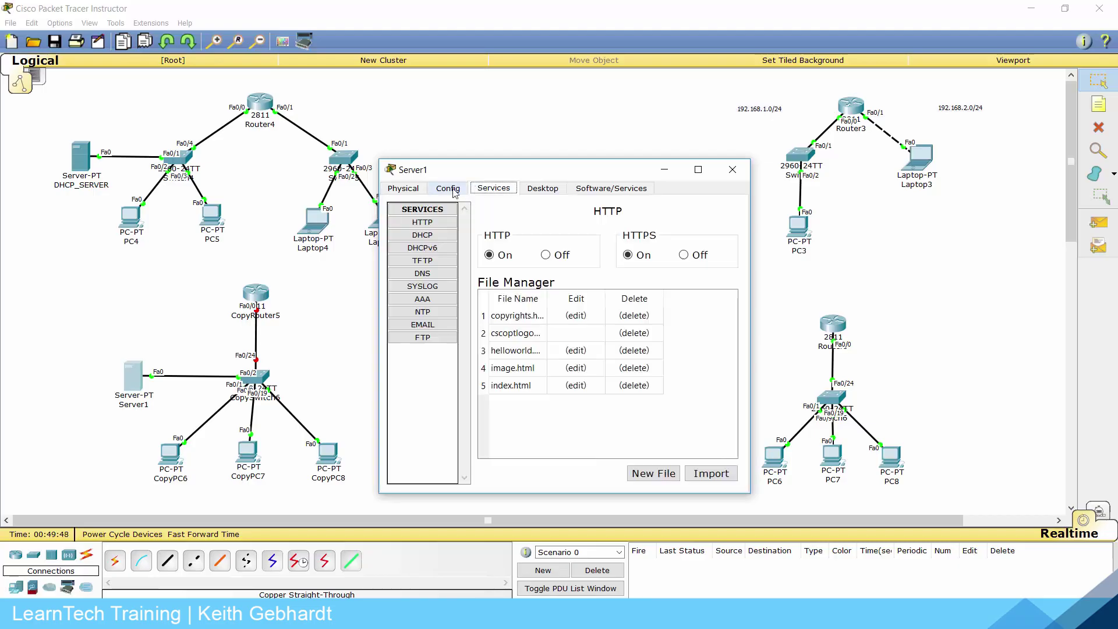
pyautogui.click(455, 190)
pyautogui.click(494, 190)
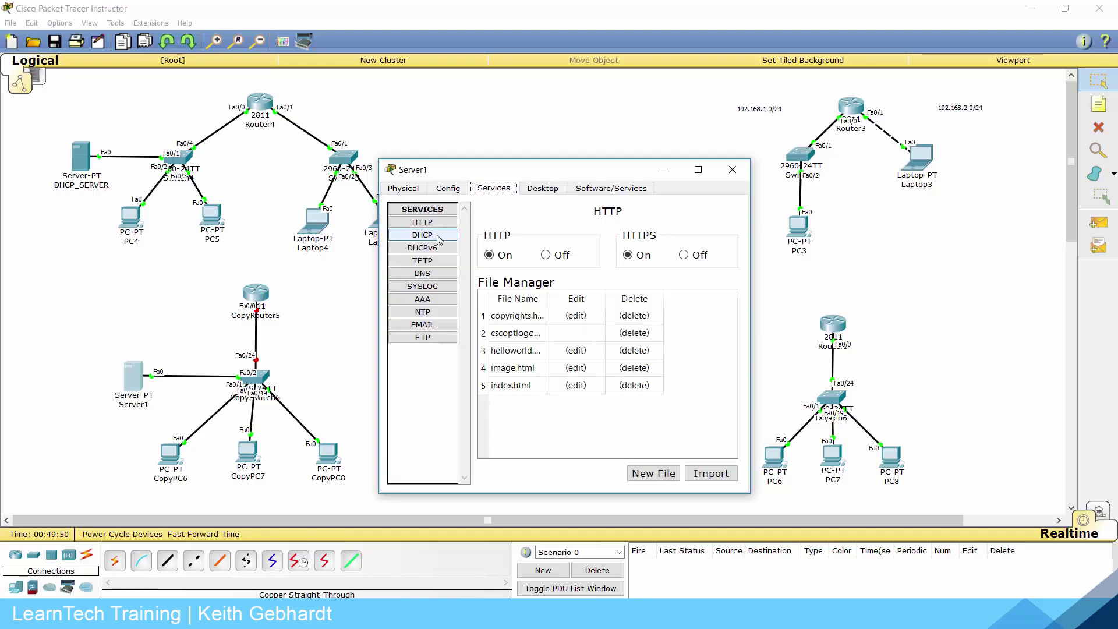
pyautogui.click(444, 235)
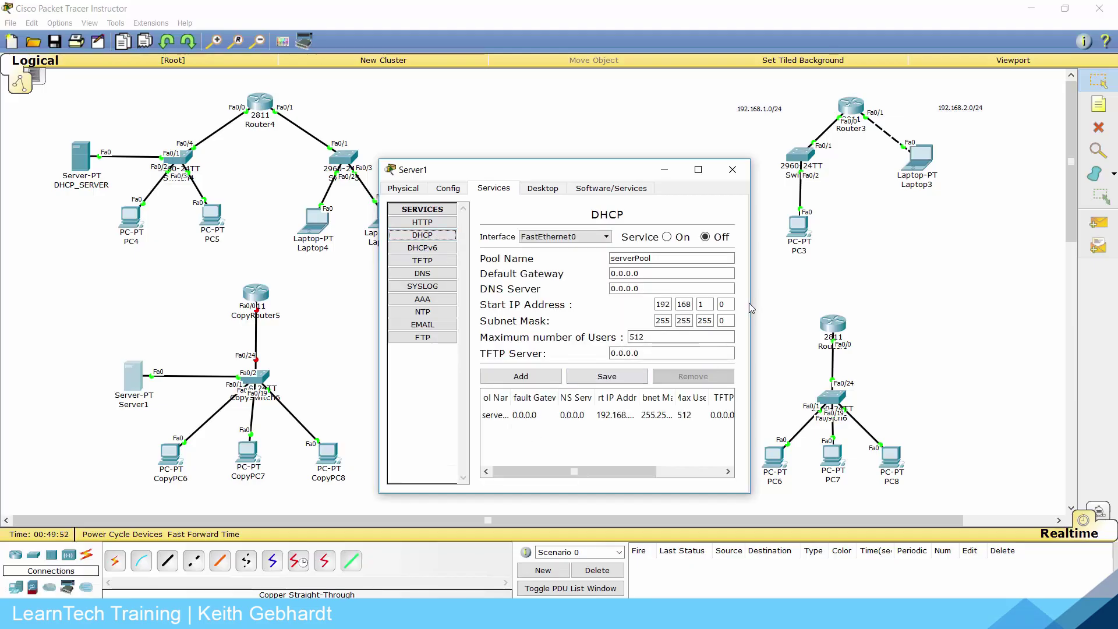
pyautogui.moveTo(754, 302); pyautogui.dragTo(950, 302)
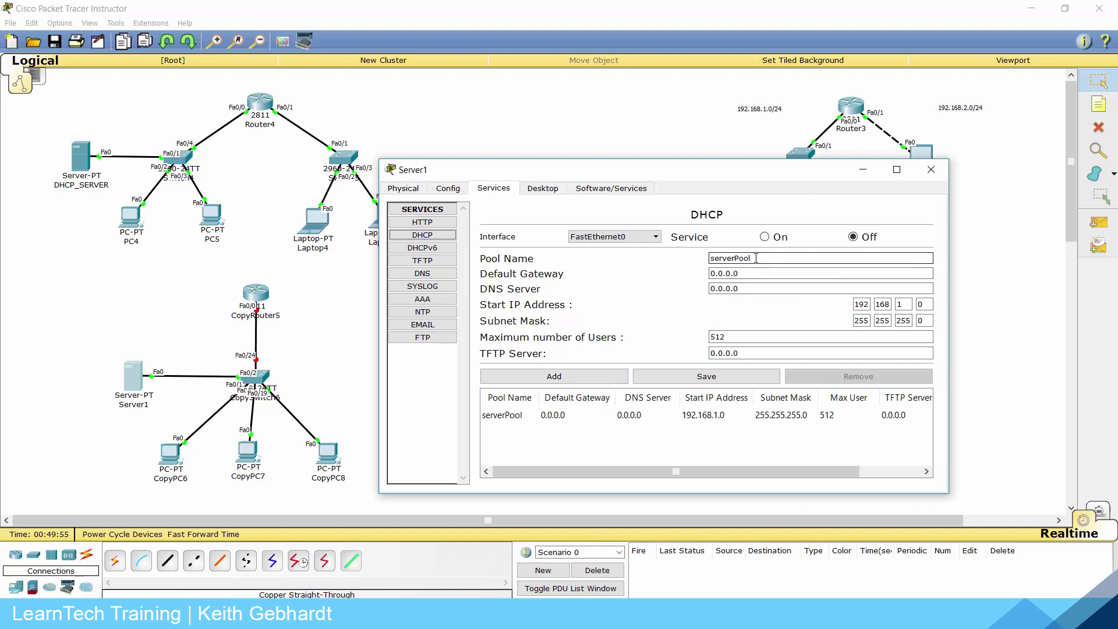
pyautogui.press('Tab')
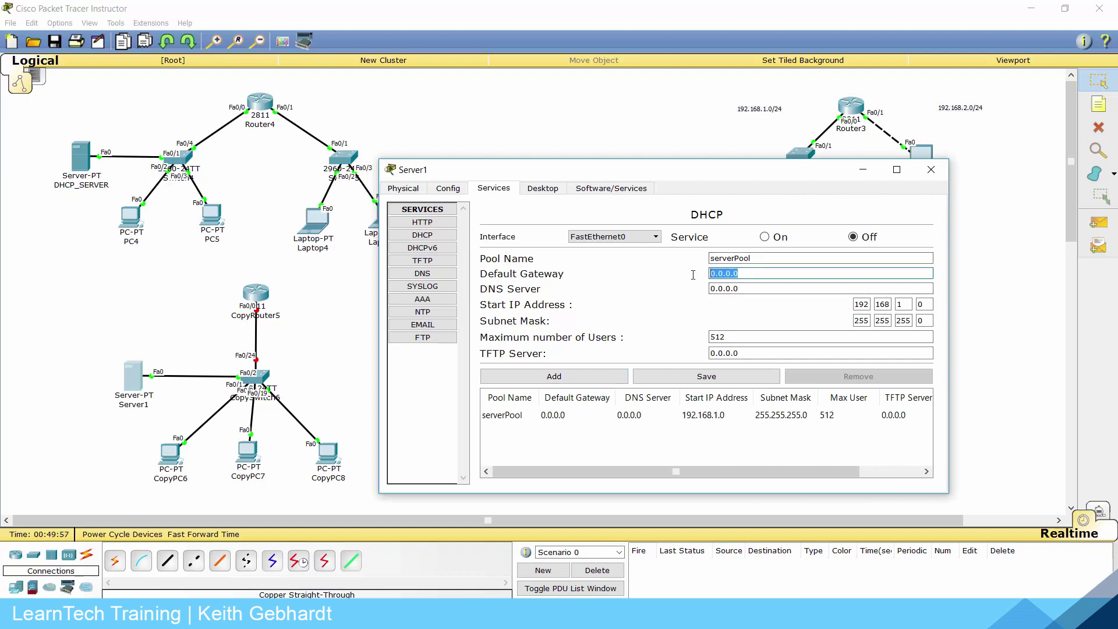
pyautogui.write('192.168.1.1')
pyautogui.doubleClick(921, 304)
pyautogui.write('3')
pyautogui.doubleClick(908, 337)
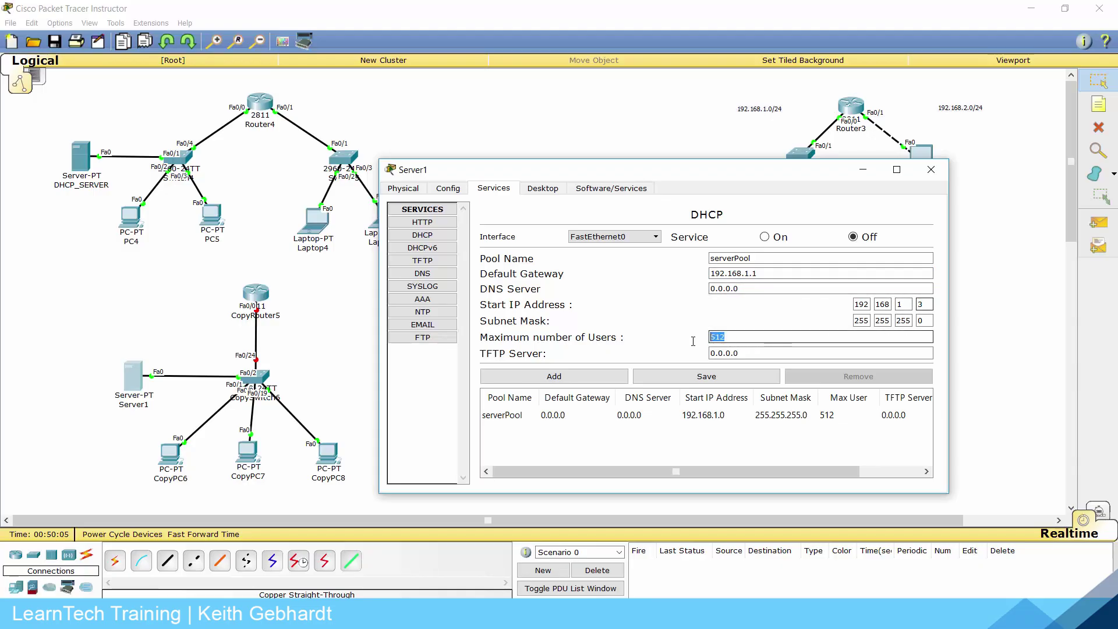
pyautogui.write('20')
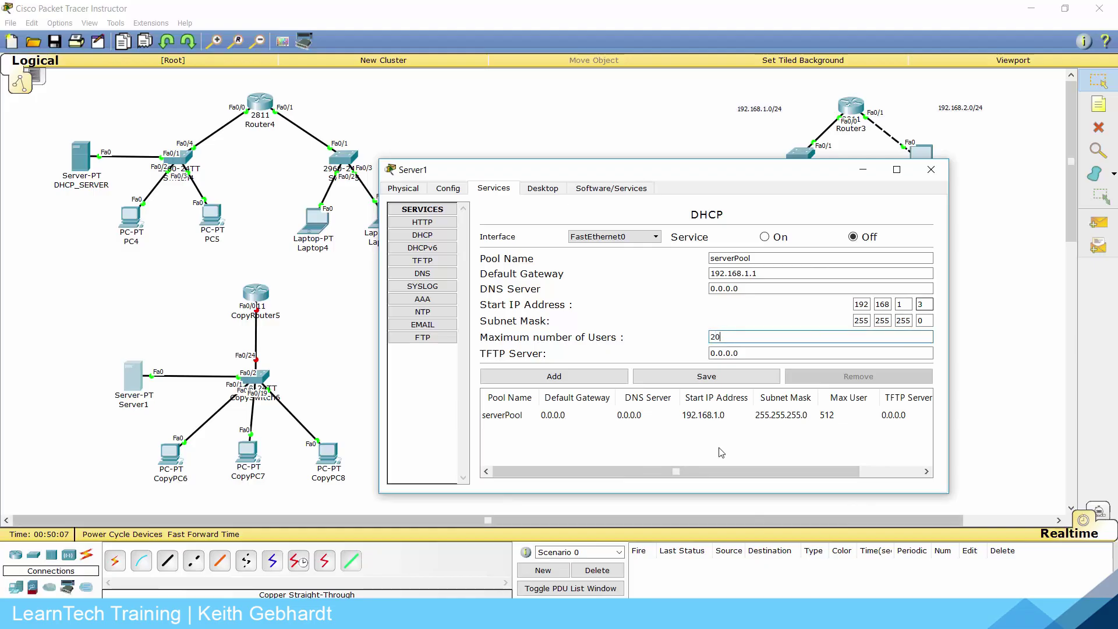
pyautogui.click(706, 377)
# - Add a second DHCP pool serverPool2 on Server1 with default gateway 192.168.2.1 and start IP address 192.168.2.3
pyautogui.click(763, 256)
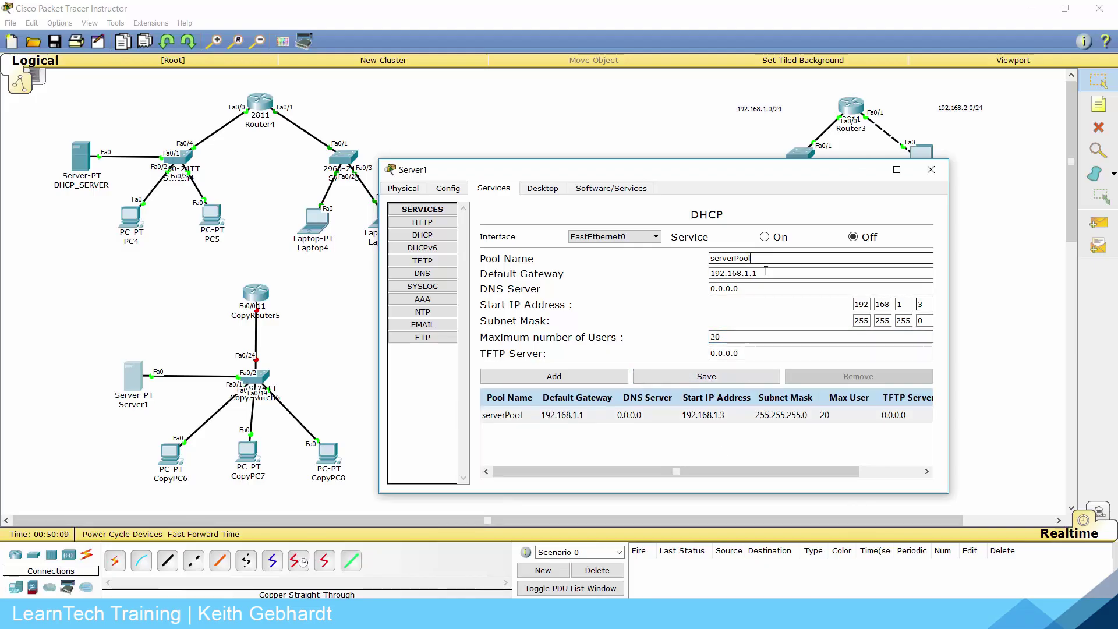
pyautogui.write('2')
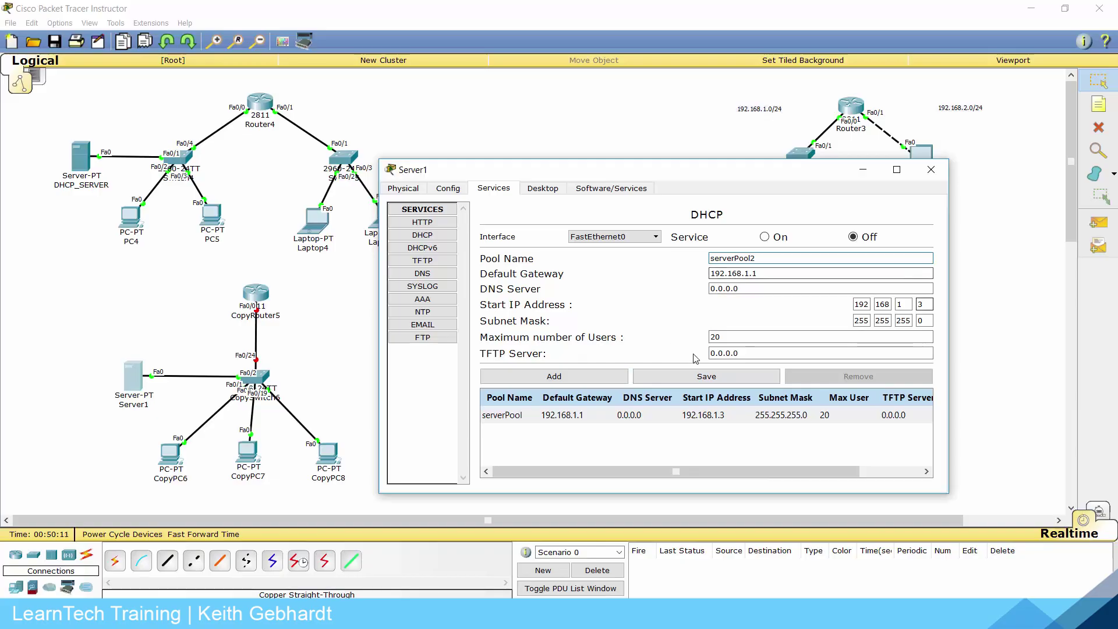
pyautogui.doubleClick(747, 273)
pyautogui.write('2')
pyautogui.click(897, 304)
pyautogui.write('2')
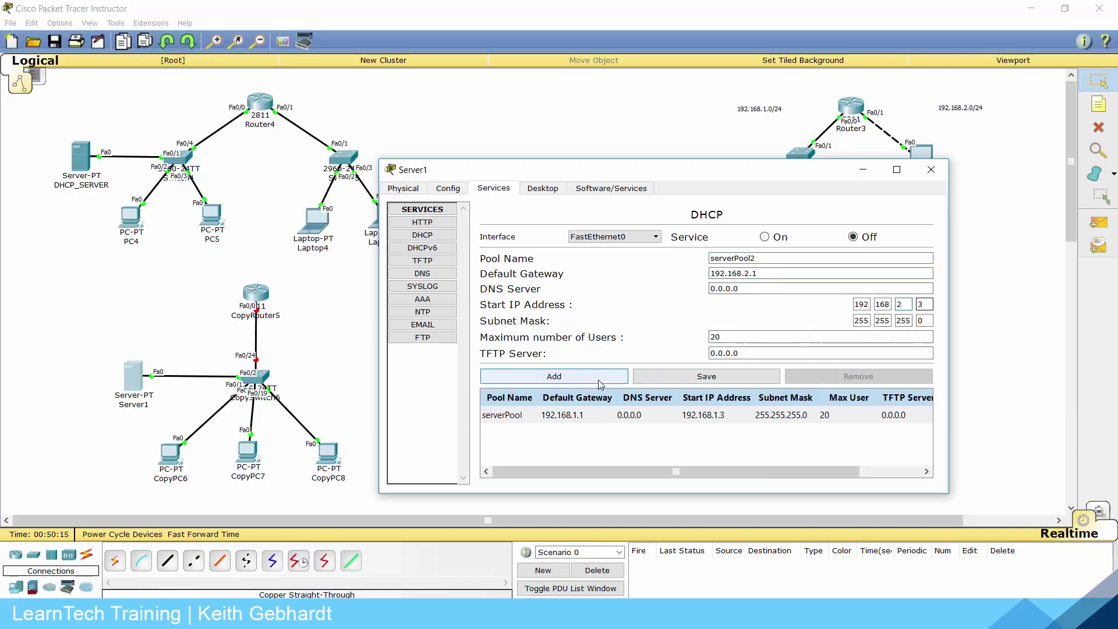
pyautogui.click(559, 376)
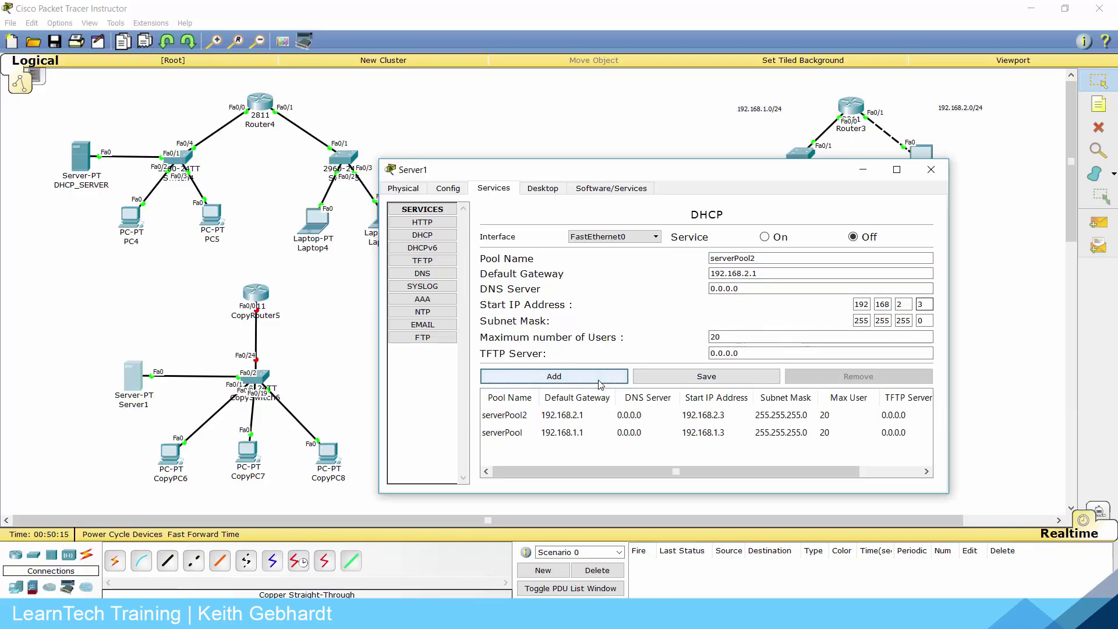
# - Add a third DHCP pool serverPool3 on Server1 with default gateway 192.168.3.1 and start IP address 192.168.3.3
pyautogui.moveTo(756, 257); pyautogui.dragTo(751, 258)
pyautogui.write('3')
pyautogui.doubleClick(749, 273)
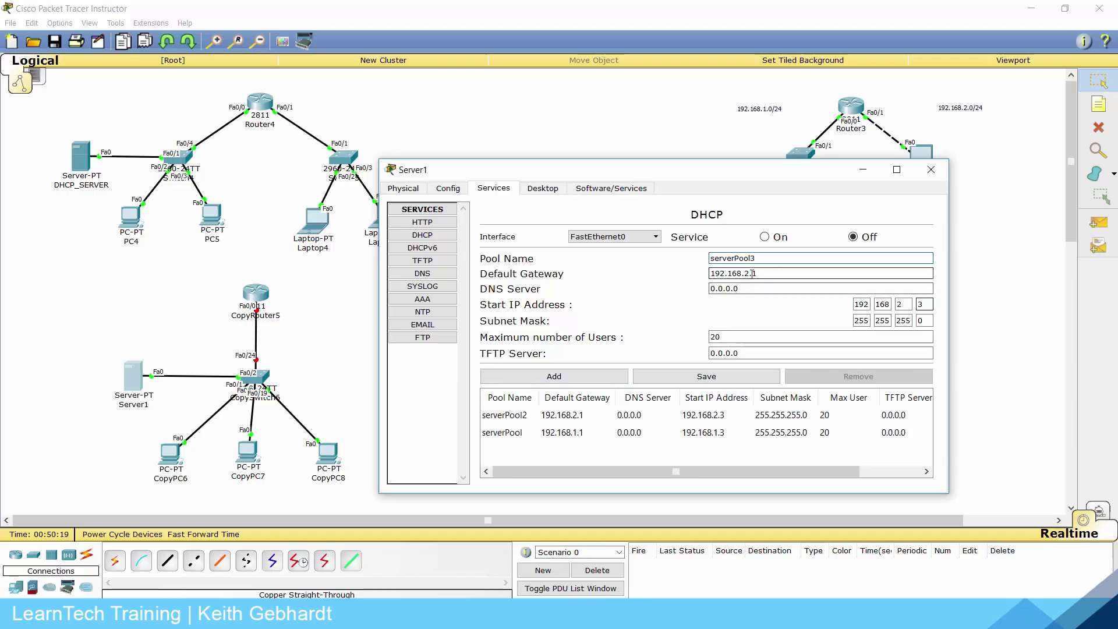
pyautogui.write('3')
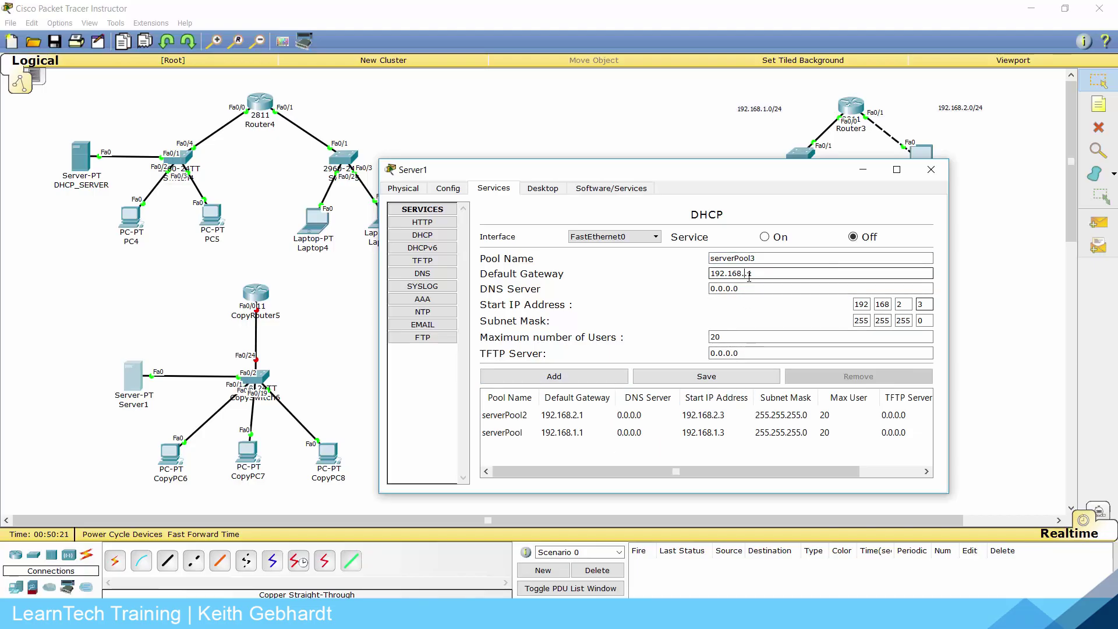
pyautogui.doubleClick(901, 304)
pyautogui.write('3')
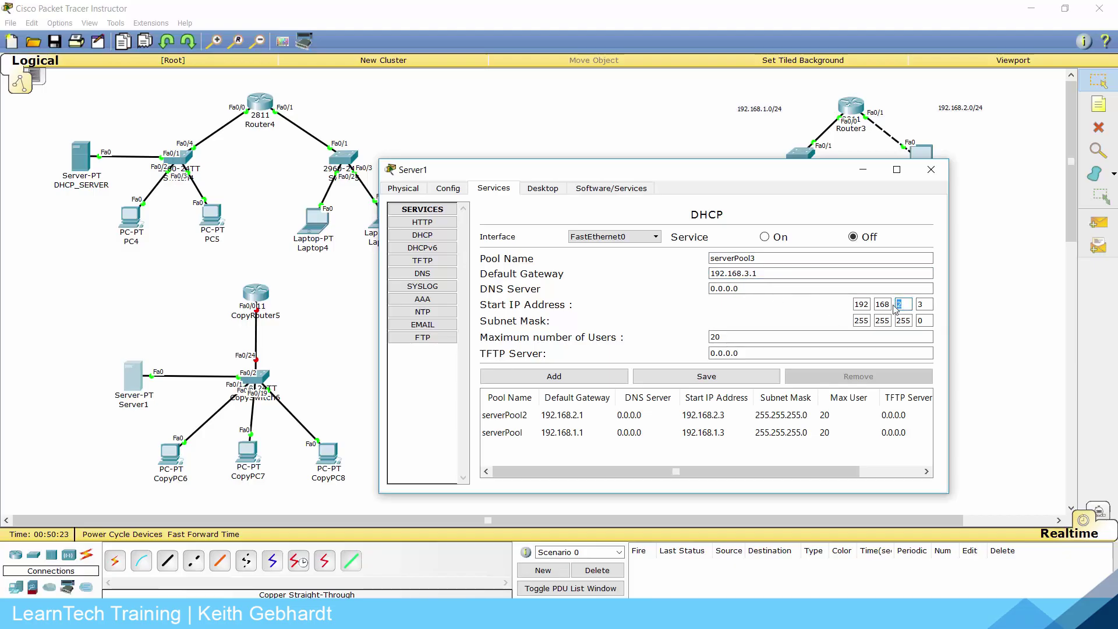
pyautogui.click(580, 376)
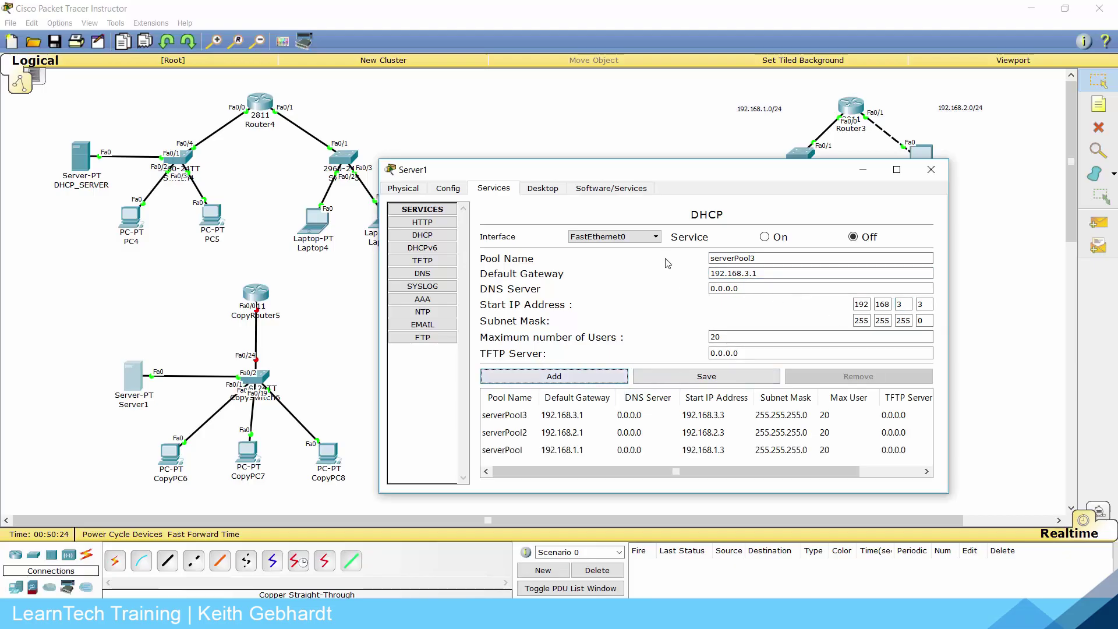
# - Turn on Server1's DHCP service and close its window
pyautogui.click(544, 189)
pyautogui.click(492, 191)
pyautogui.click(768, 236)
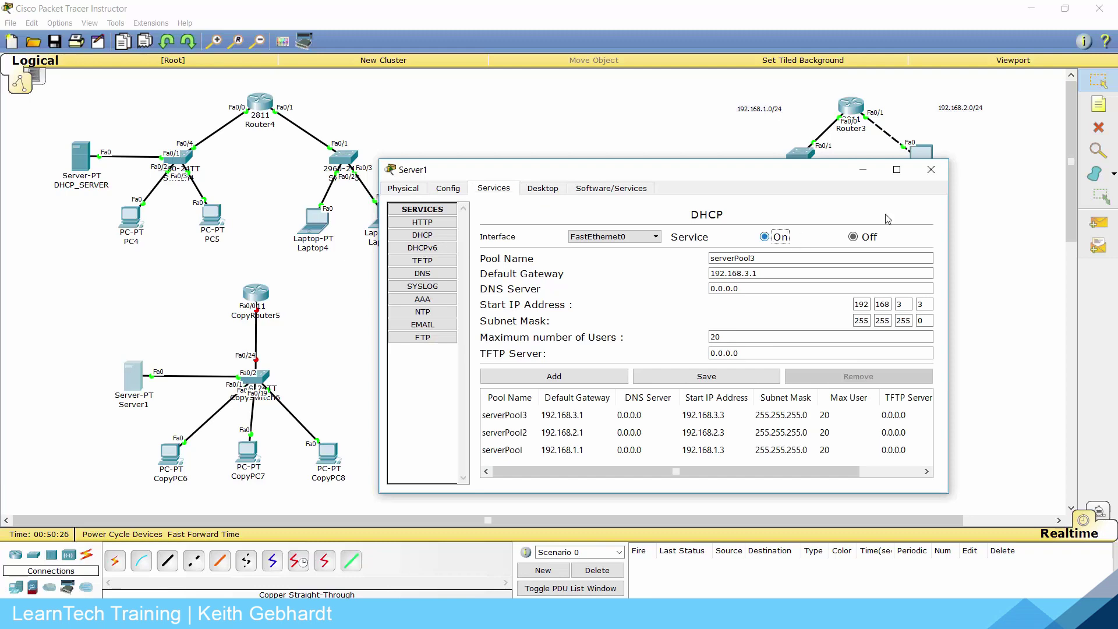
pyautogui.click(931, 169)
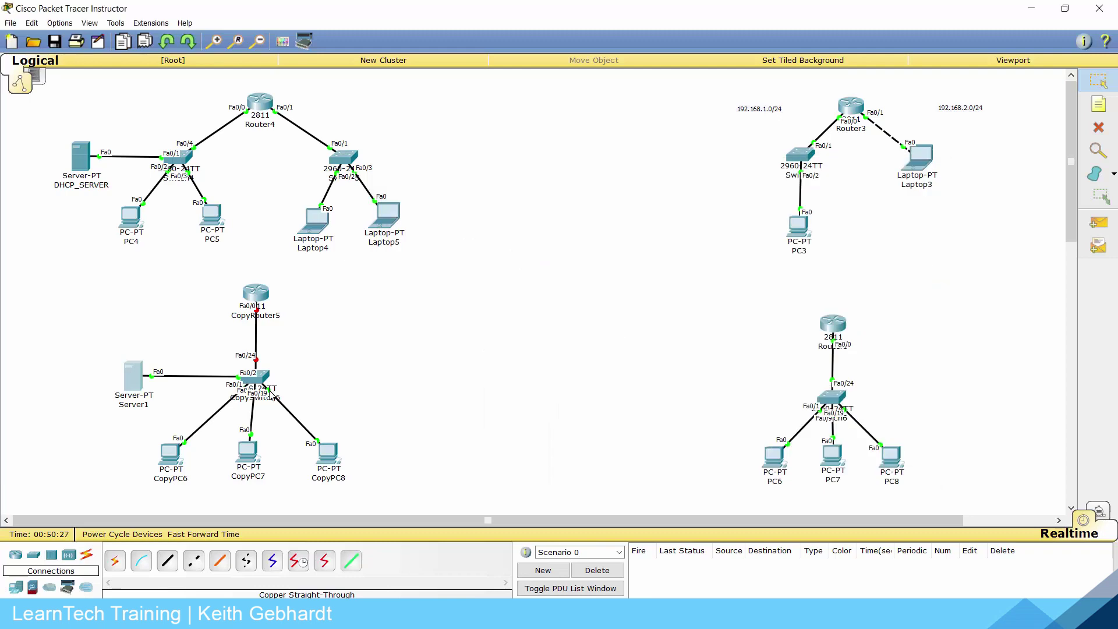
# - Switch CopyPC6's IPv4 configuration to DHCP and close its window
pyautogui.click(173, 458)
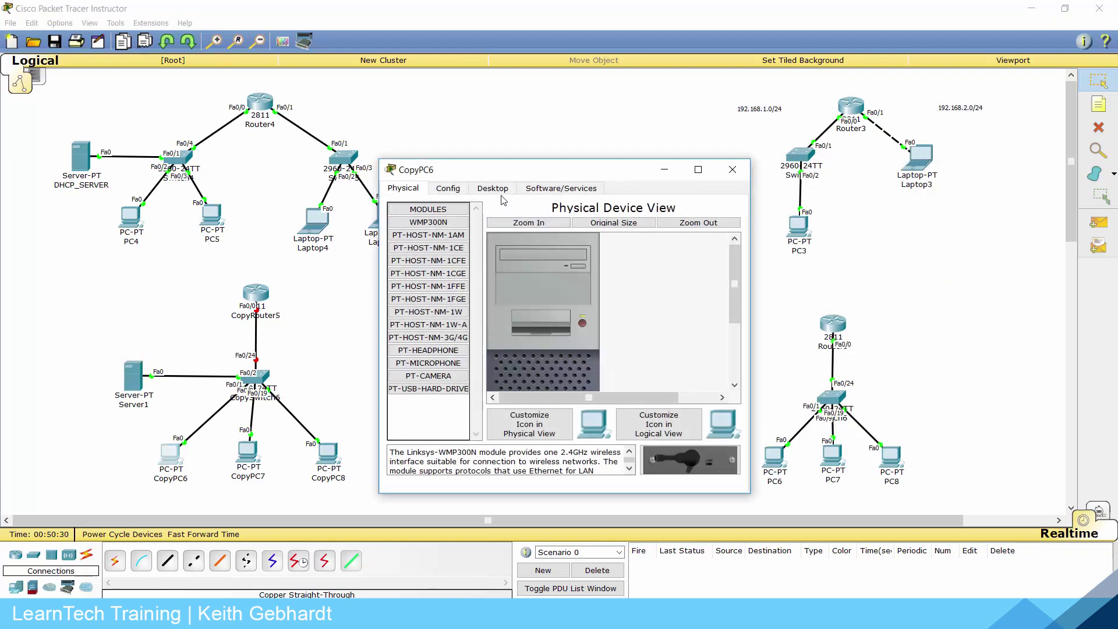
pyautogui.click(495, 189)
pyautogui.click(410, 235)
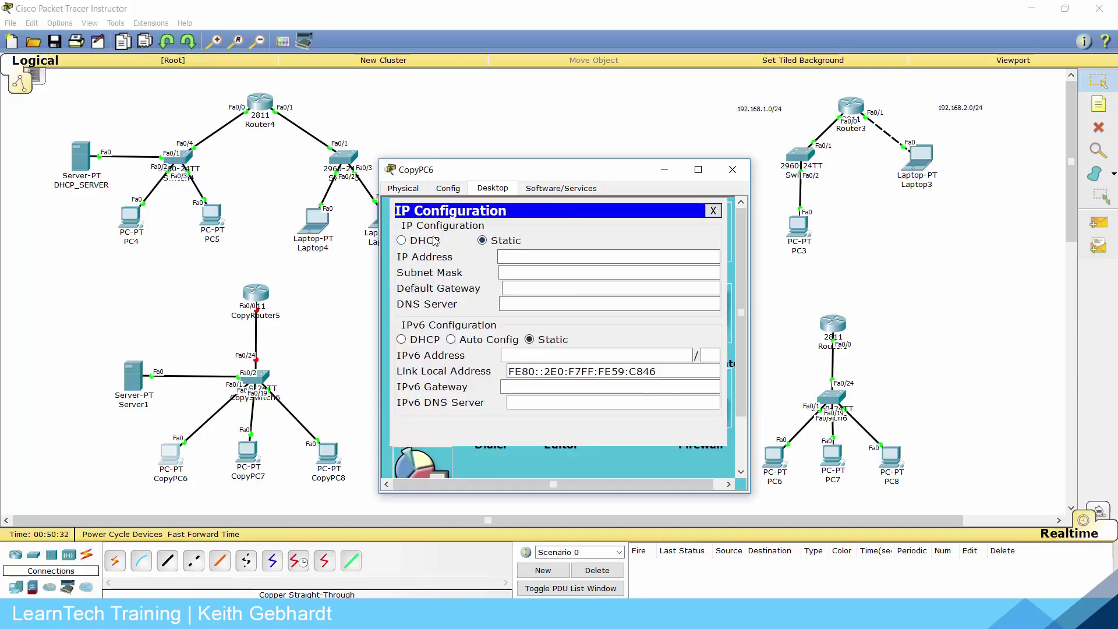
pyautogui.click(401, 240)
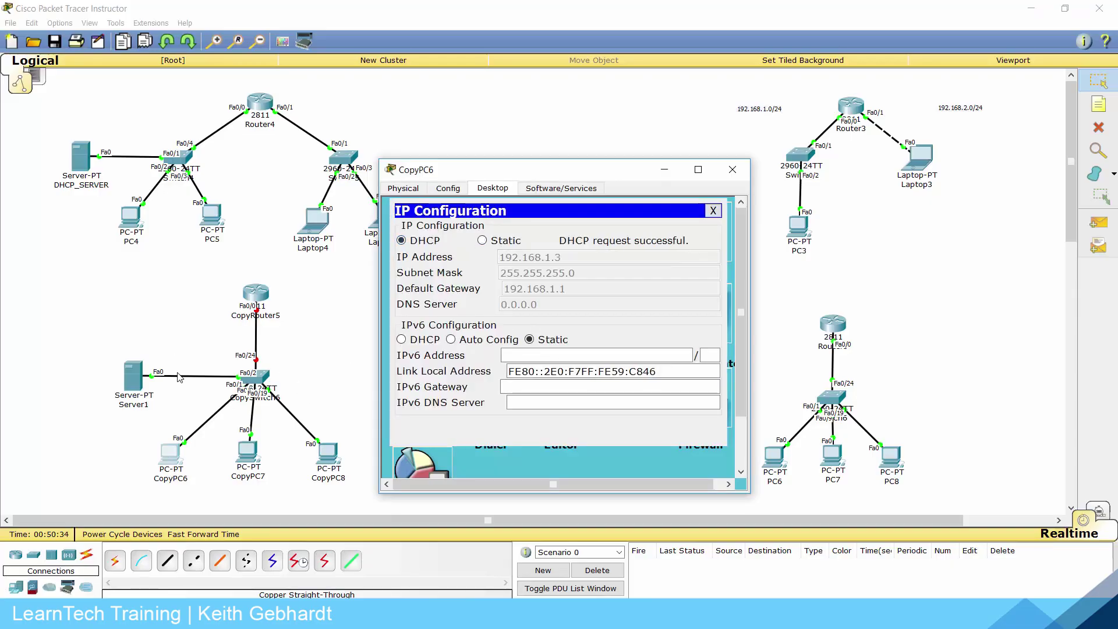
pyautogui.click(733, 170)
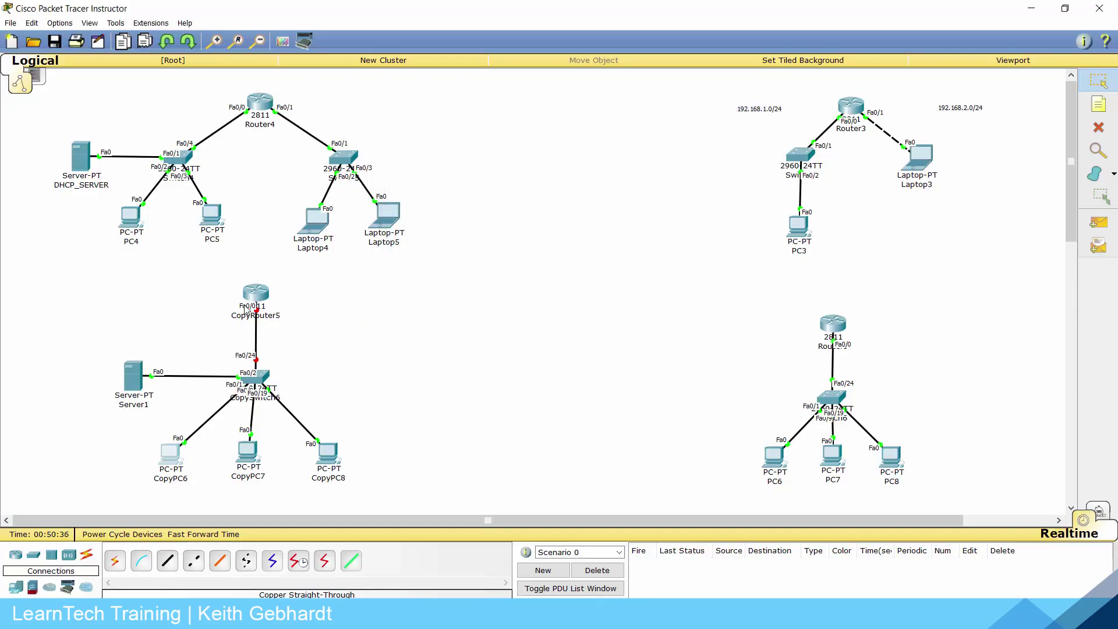
# - Move CopyRouter5 slightly closer to its switch and enter global configuration mode in the router's command line
pyautogui.moveTo(258, 304); pyautogui.dragTo(259, 318)
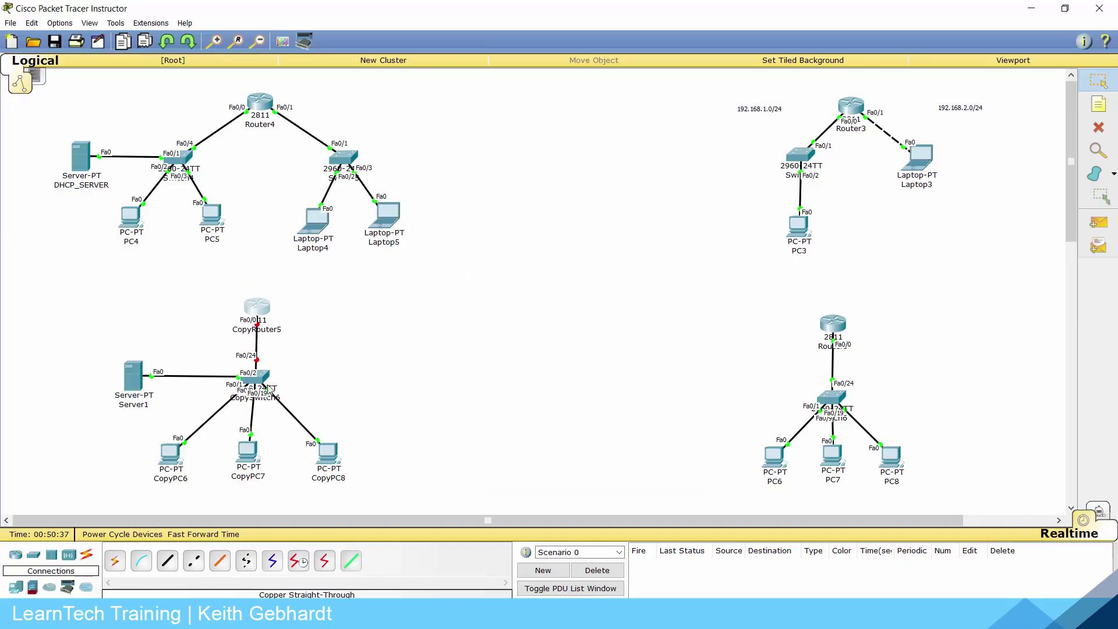
pyautogui.click(260, 310)
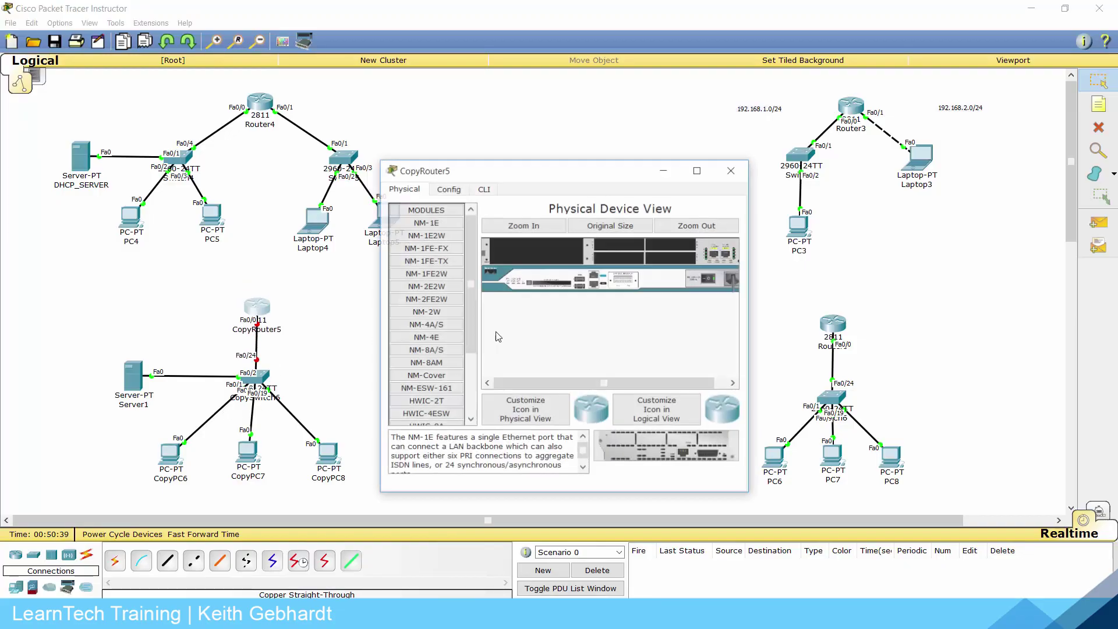
pyautogui.click(483, 188)
pyautogui.press('Return')
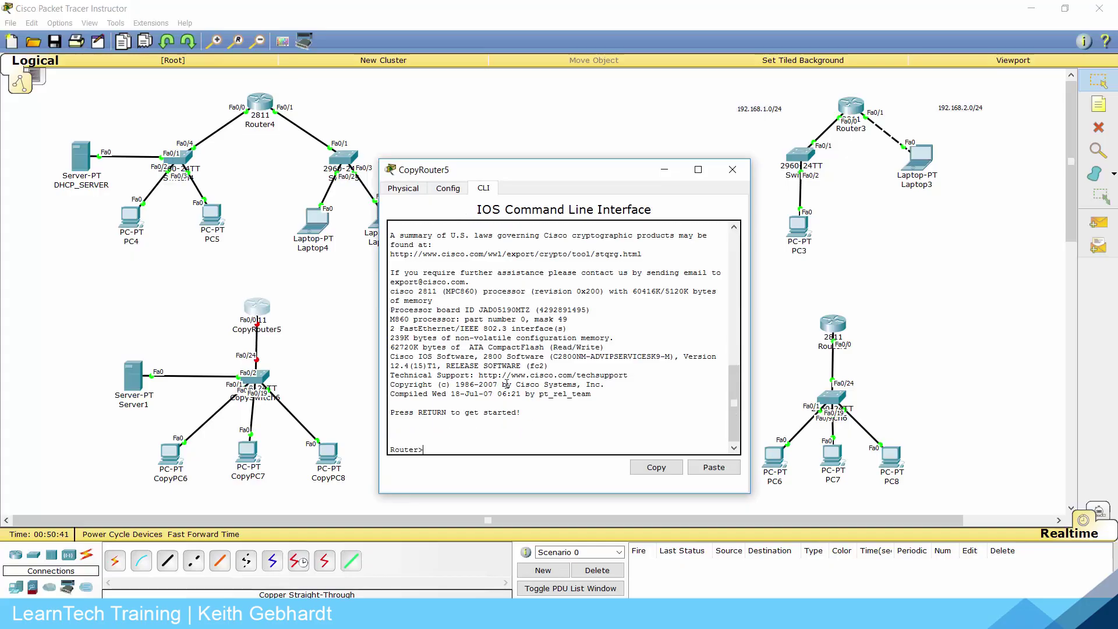
pyautogui.write('en')
pyautogui.press('Return')
pyautogui.write('conf t')
pyautogui.press('Return')
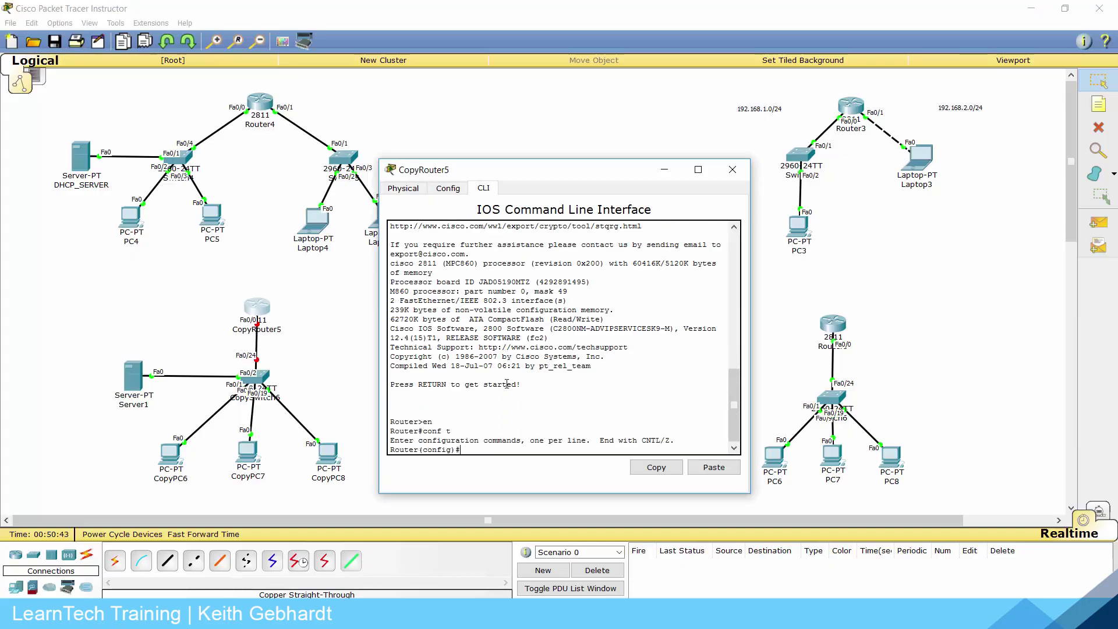
# - Create subinterface fa0/0.1 on CopyRouter5 with encapsulation dot1Q 10
pyautogui.write('int fa0/0.1')
pyautogui.press('Return')
pyautogui.write('en')
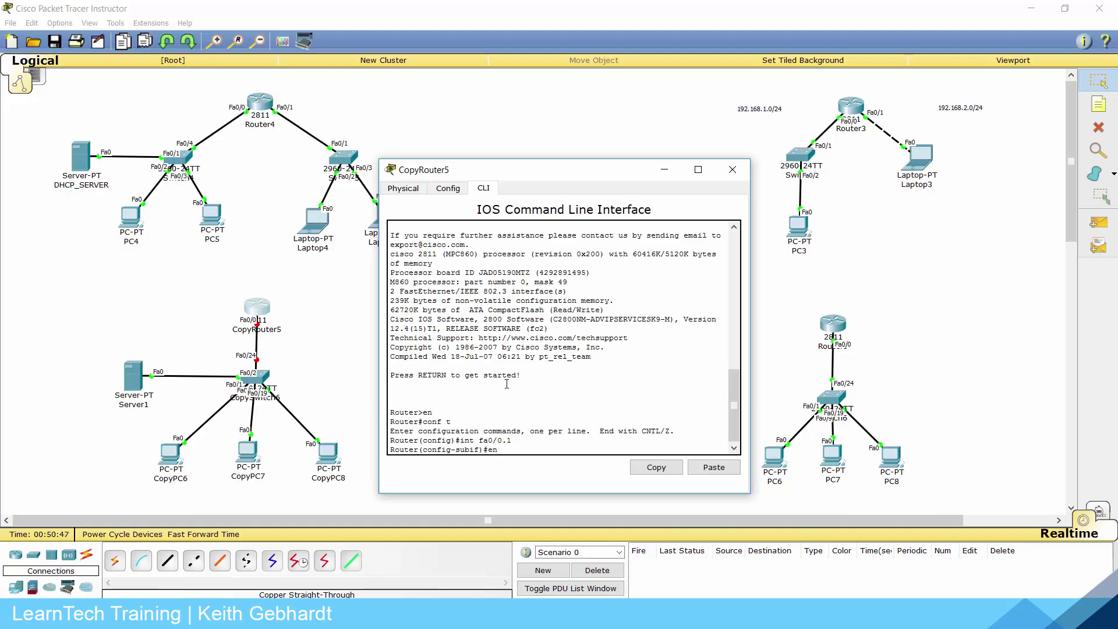
pyautogui.write('c')
pyautogui.press('Tab')
pyautogui.write('do')
pyautogui.press('Tab')
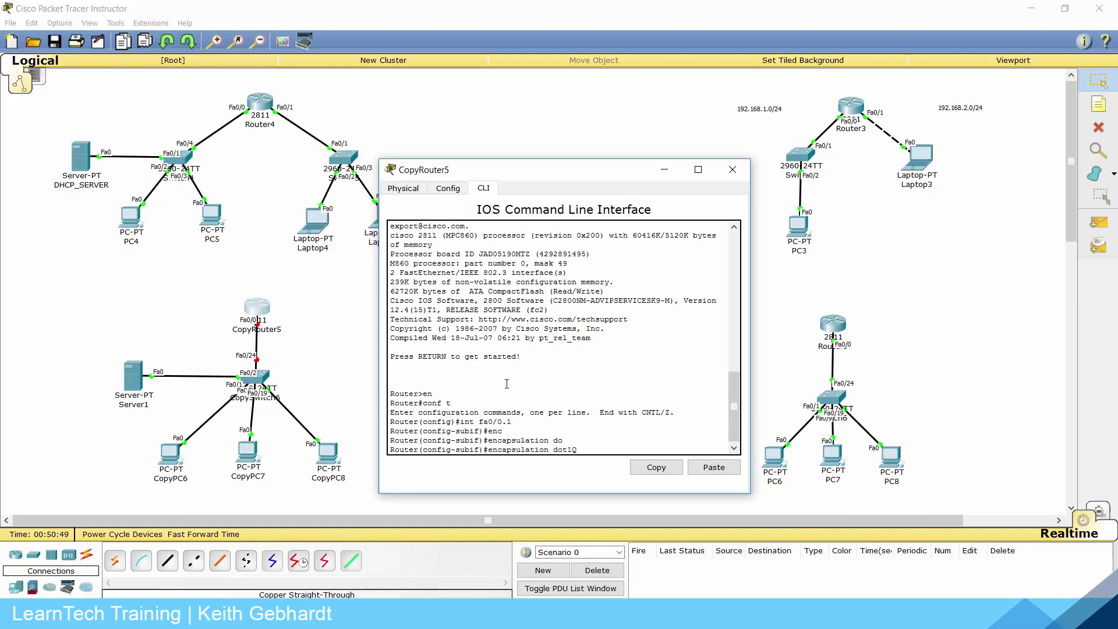
pyautogui.write('10')
pyautogui.press('Return')
# - Give subinterface fa0/0.1 the IP address 192.168.1.1 255.255.255.0 and the helper address 192.168.1.2
pyautogui.write('ip')
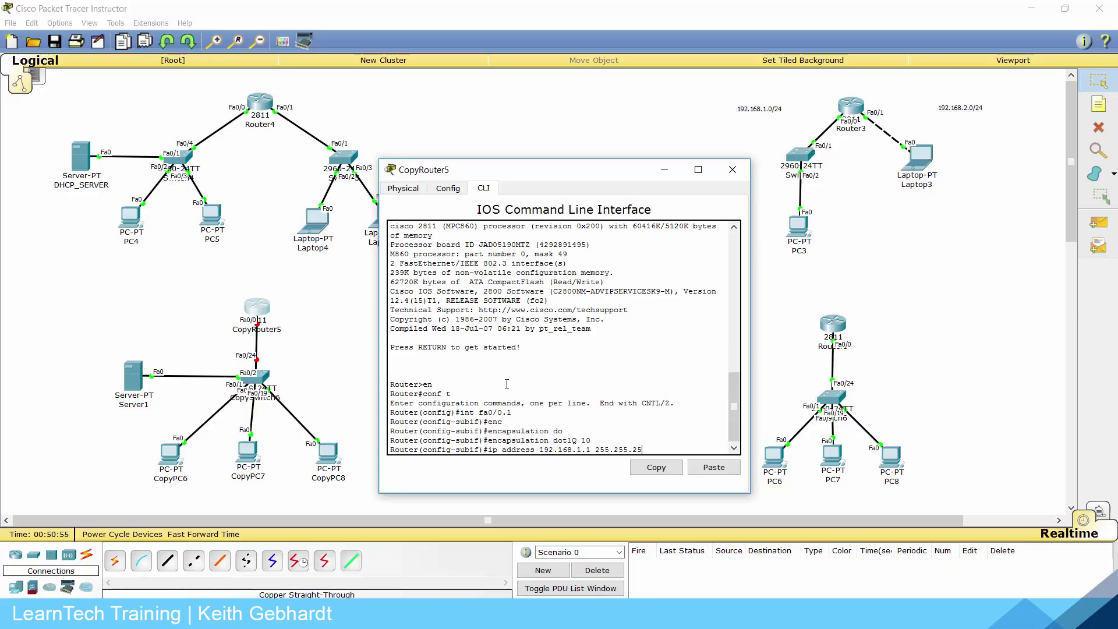
pyautogui.press('Return')
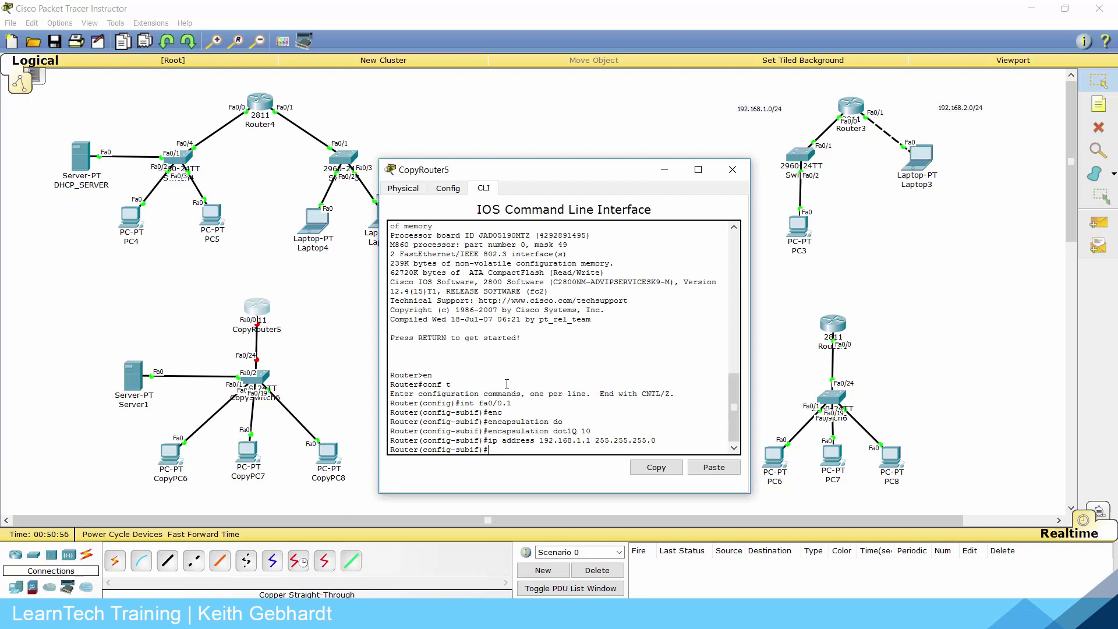
pyautogui.write('ip helper')
pyautogui.press('Tab')
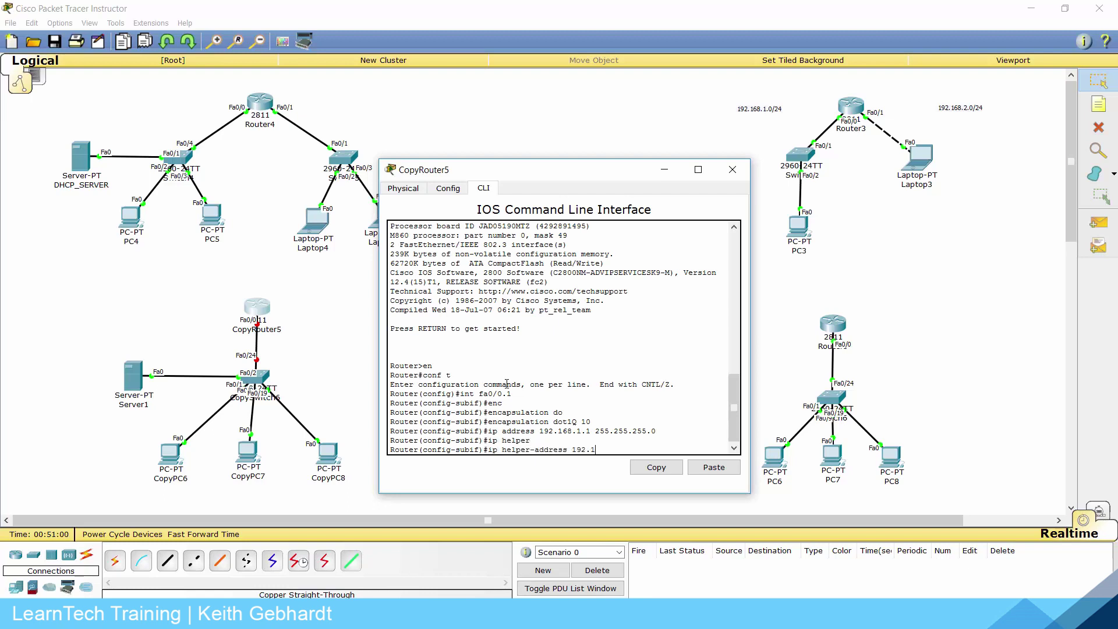
pyautogui.write('192.168.1.2')
pyautogui.press('Return')
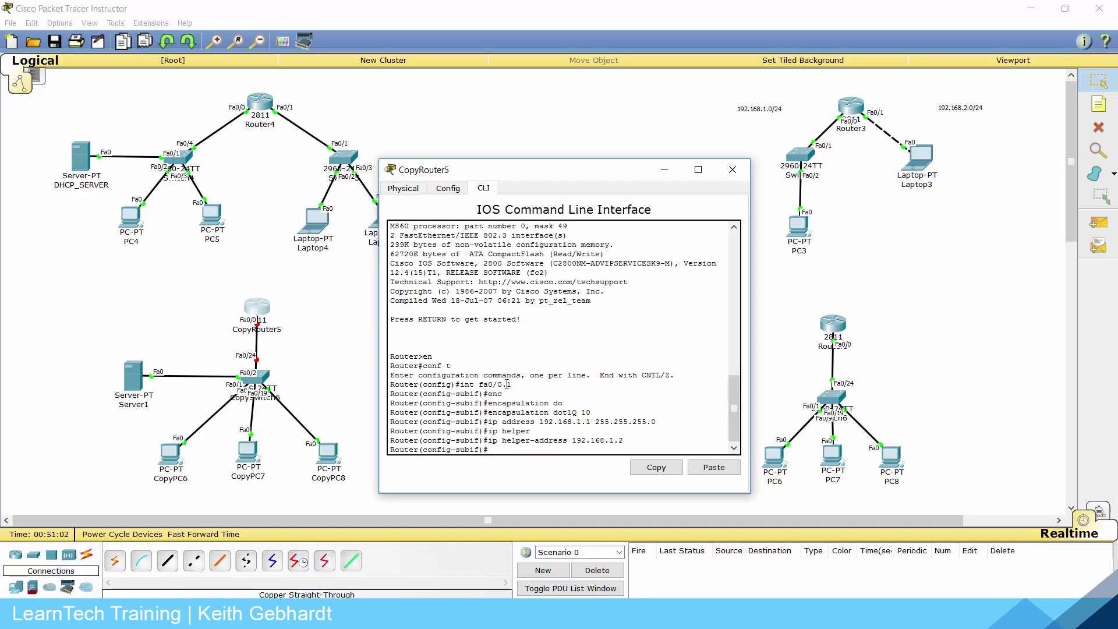
# - Leave subinterface fa0/0.1 and open subinterface fa0/0.2 on CopyRouter5 for configuration
pyautogui.write('exit')
pyautogui.press('Return')
pyautogui.write('int')
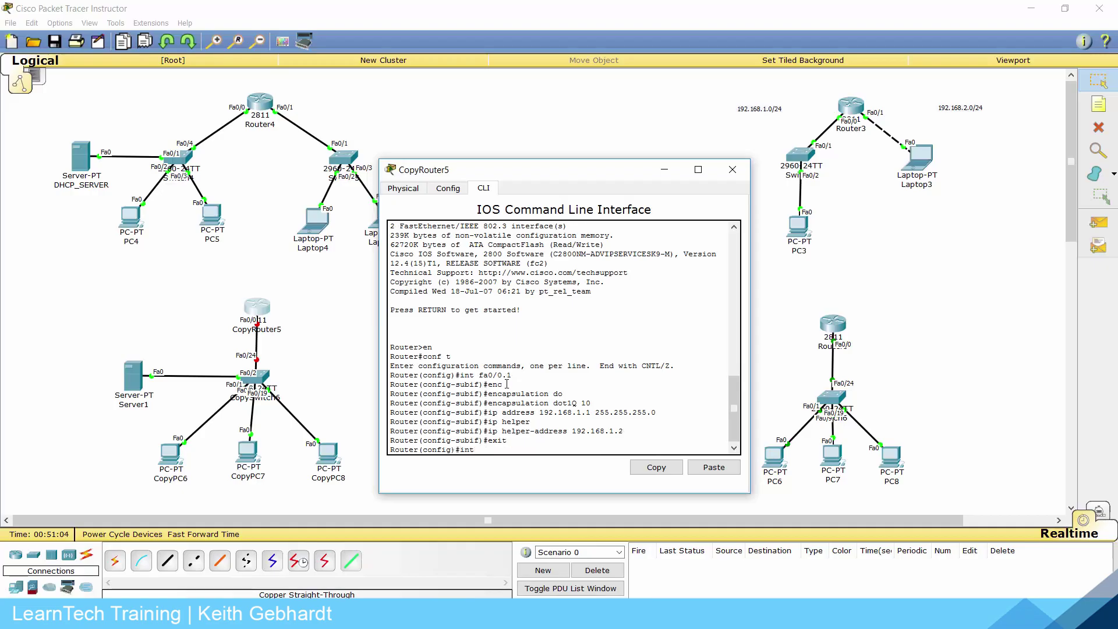
pyautogui.write(' fa0/0.2')
pyautogui.press('Return')
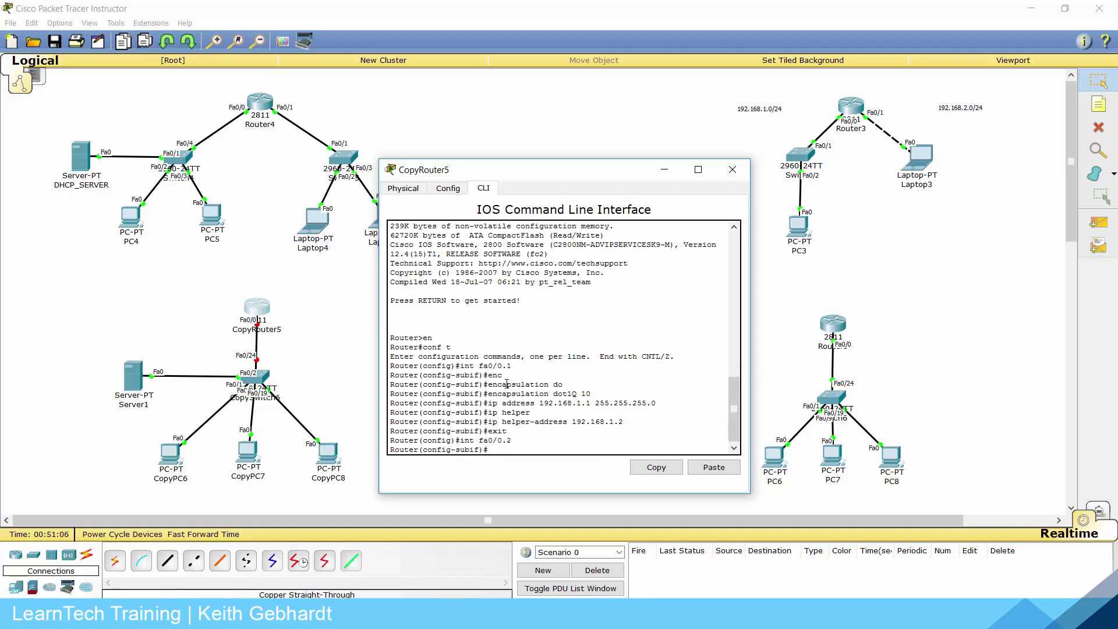
pyautogui.write('dot')
pyautogui.press('Tab')
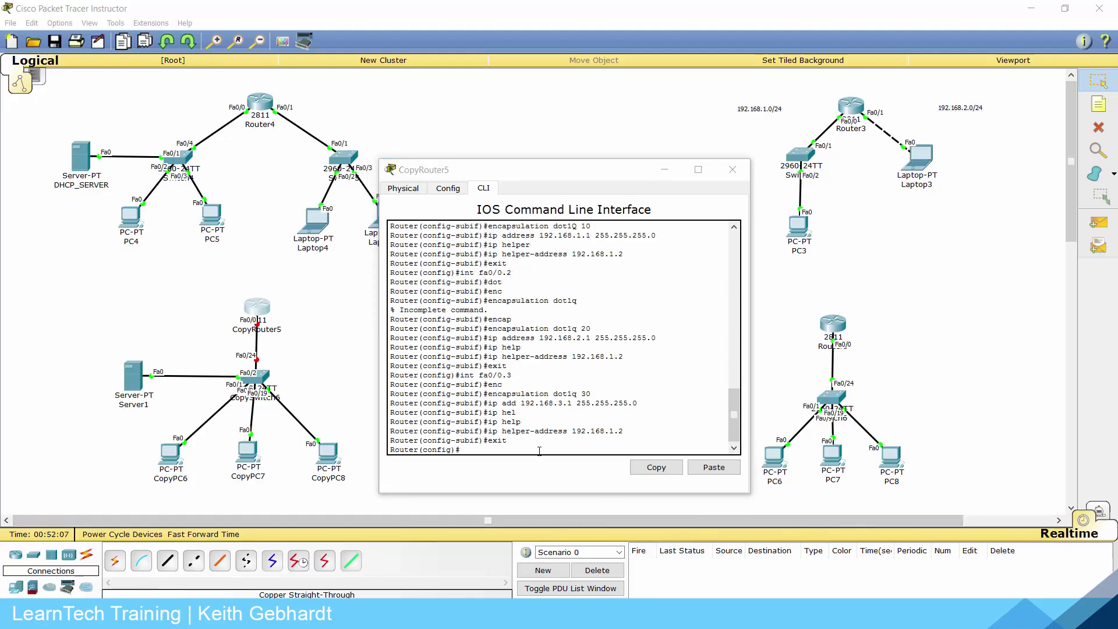
# - Enable CopyRouter5's physical interface fa0/0 with no shut
pyautogui.click(539, 450)
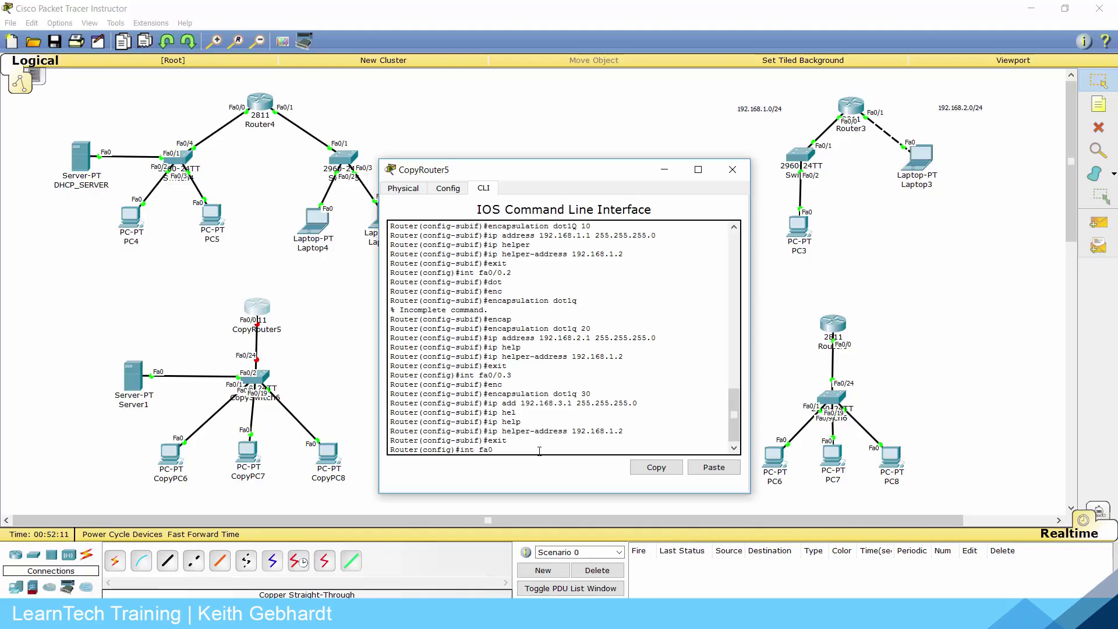
pyautogui.write('int fa0/0')
pyautogui.press('Return')
pyautogui.write('no shut')
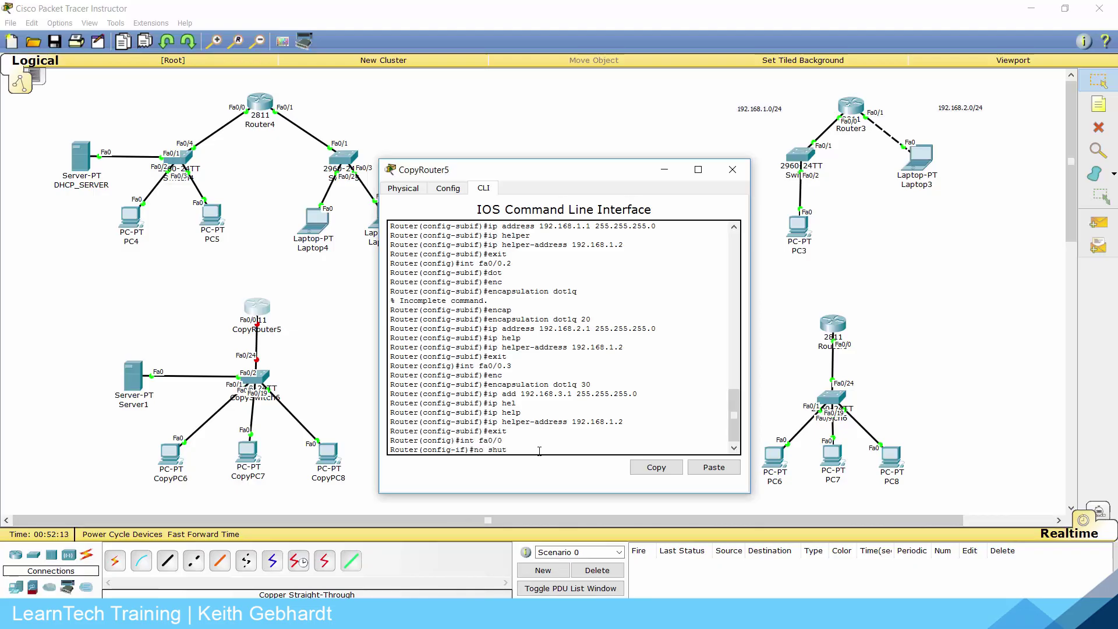
pyautogui.press('Return')
# - Save CopyRouter5's running configuration with do wr and close its window
pyautogui.write('d')
pyautogui.write('do w')
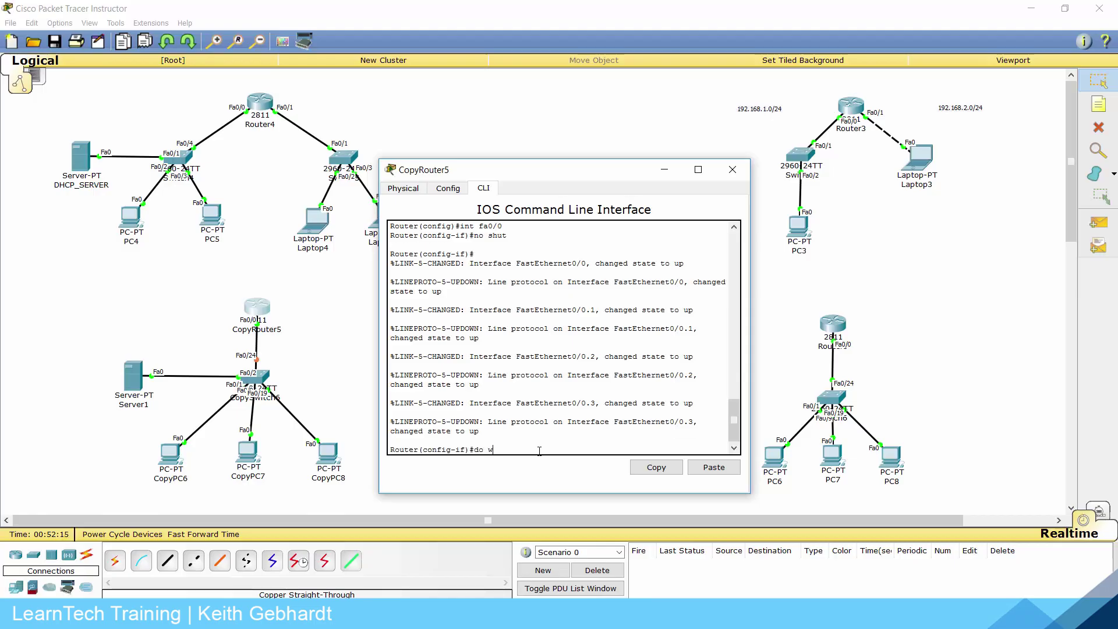
pyautogui.write('r')
pyautogui.press('Return')
pyautogui.press('Return')
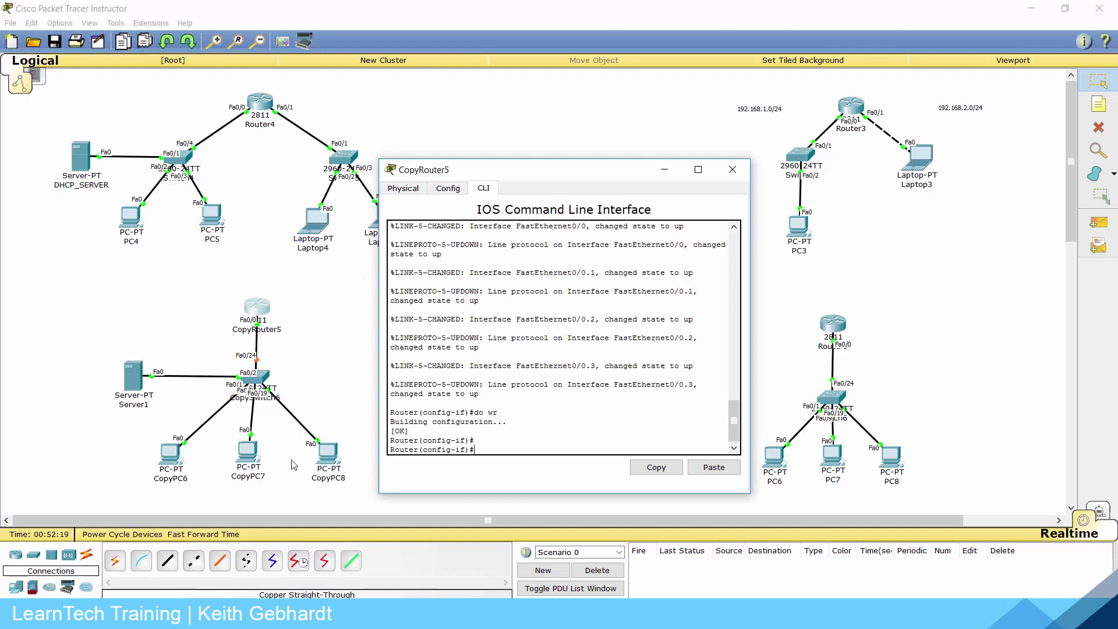
pyautogui.click(733, 170)
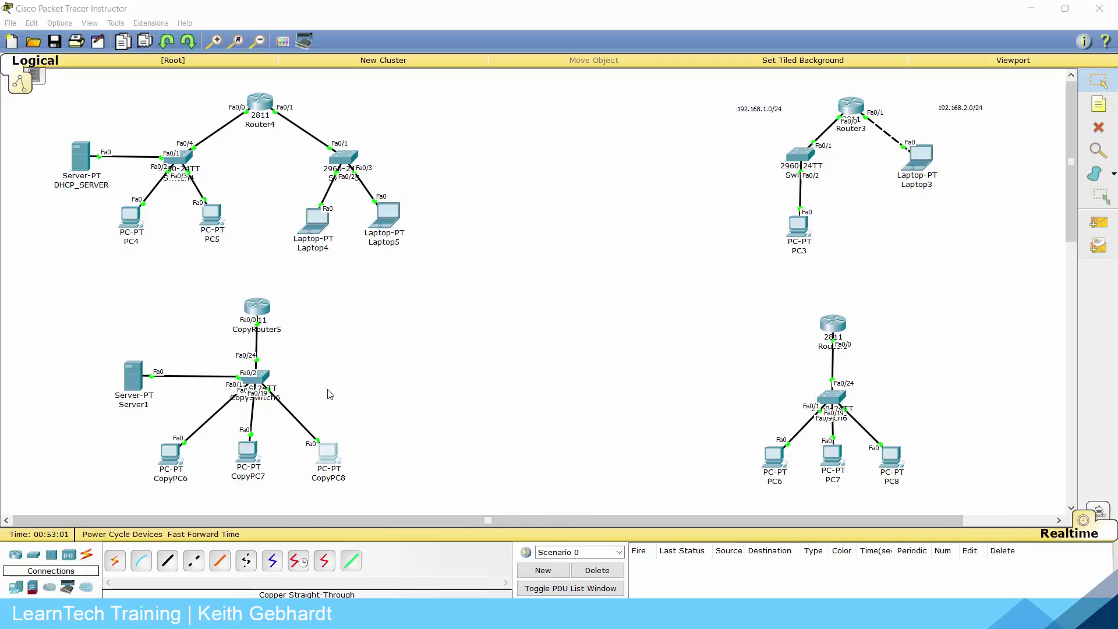
# - Switch CopyPC7's IPv4 configuration to DHCP and close its window
pyautogui.click(250, 453)
pyautogui.click(484, 190)
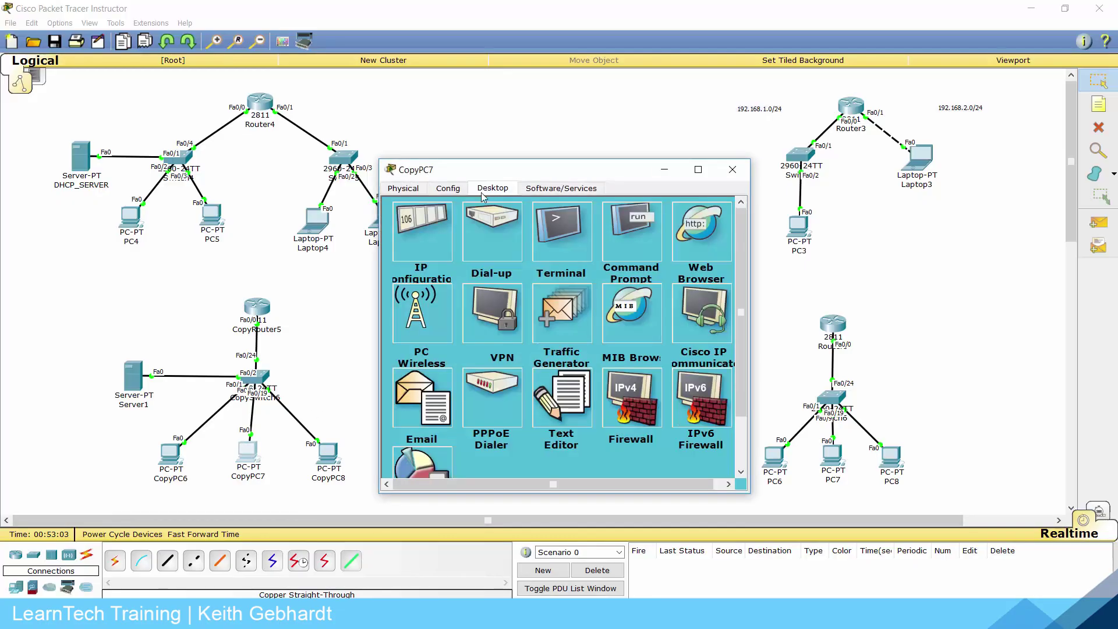
pyautogui.click(441, 211)
pyautogui.click(402, 240)
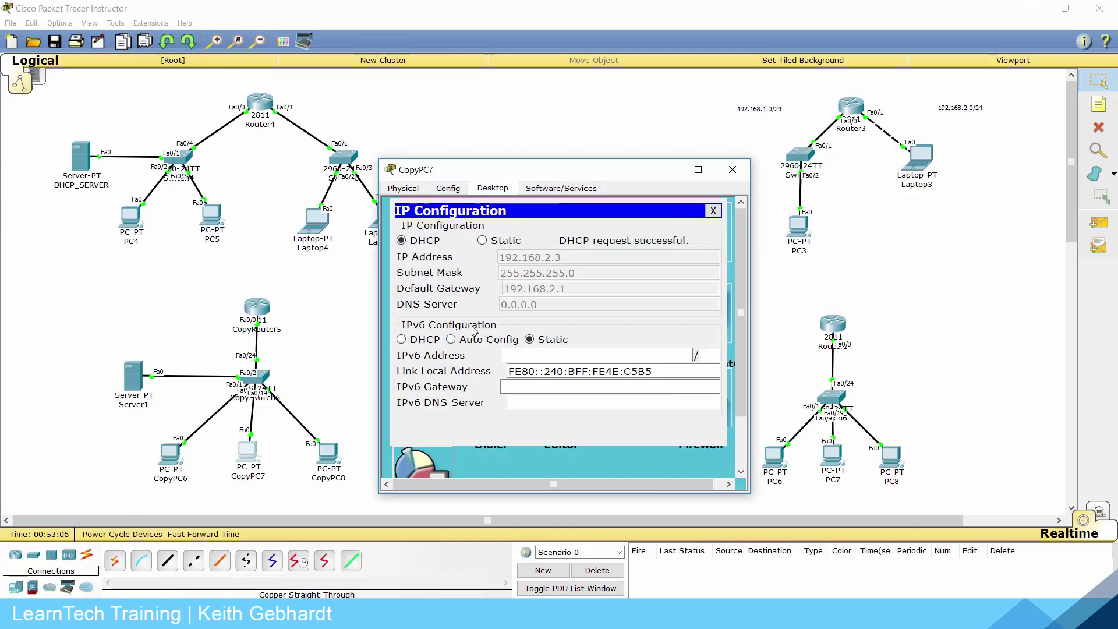
pyautogui.click(732, 170)
# - Review the four DHCP topologies, examining the routers, servers, switches and client devices in each network
pyautogui.moveTo(303, 95); pyautogui.dragTo(403, 253)
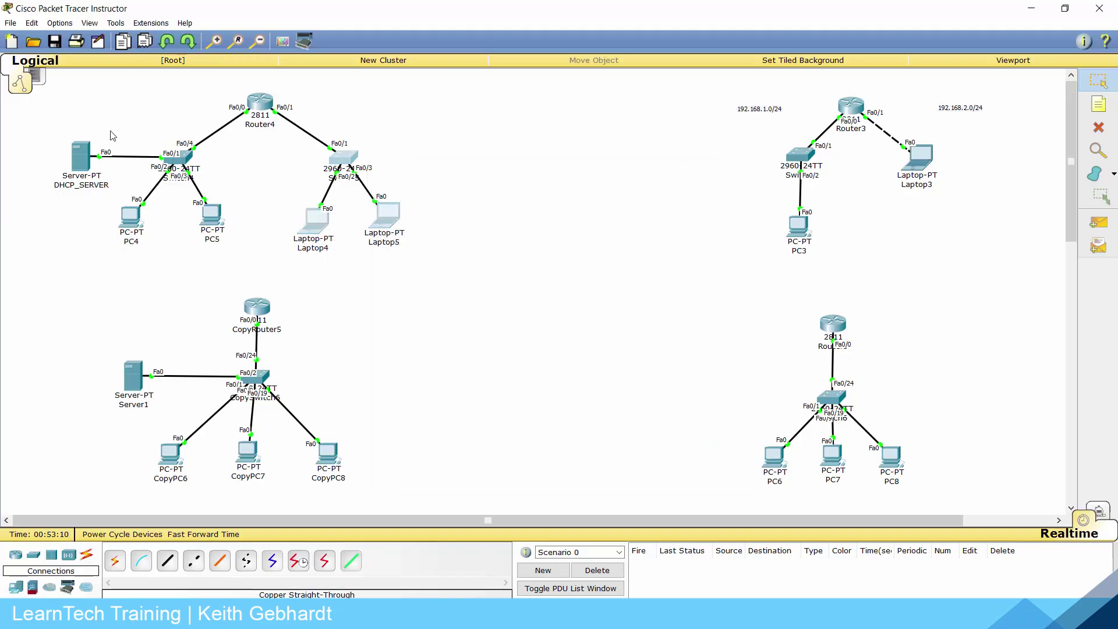
pyautogui.moveTo(97, 101); pyautogui.dragTo(238, 251)
pyautogui.moveTo(49, 124); pyautogui.dragTo(120, 201)
pyautogui.moveTo(224, 83); pyautogui.dragTo(300, 139)
pyautogui.moveTo(748, 94); pyautogui.dragTo(821, 247)
pyautogui.moveTo(894, 106); pyautogui.dragTo(953, 218)
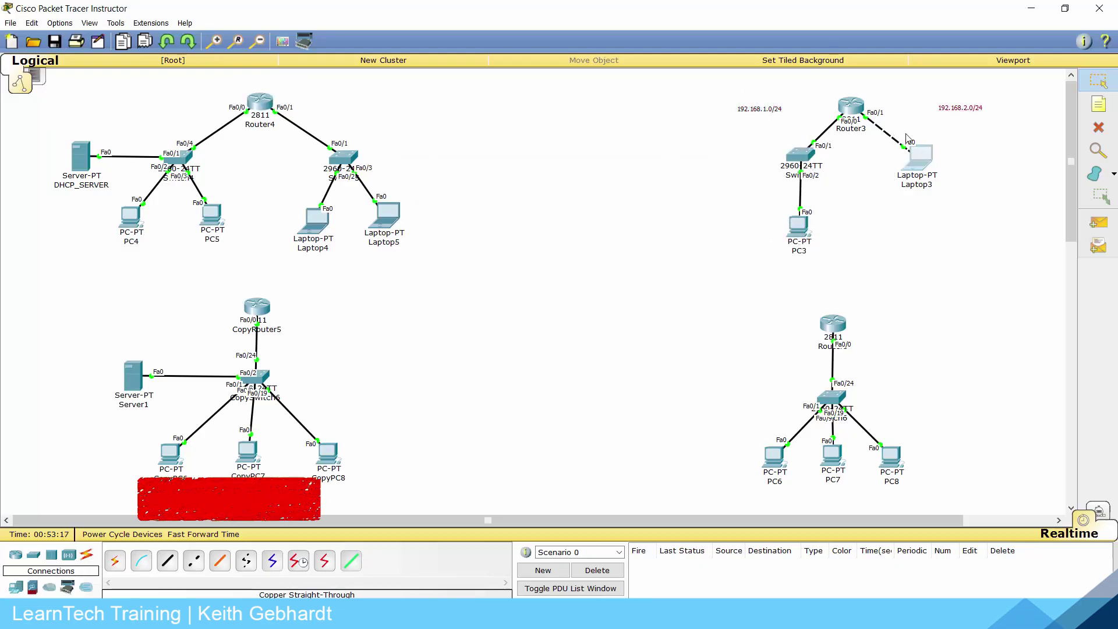
pyautogui.moveTo(830, 84); pyautogui.dragTo(870, 125)
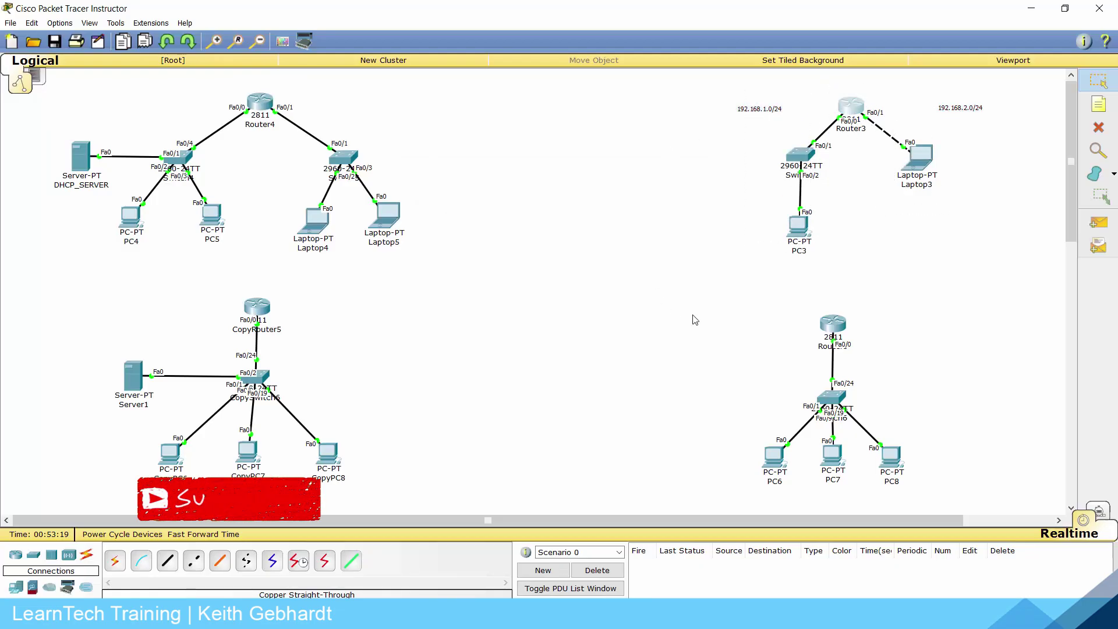
pyautogui.moveTo(796, 311); pyautogui.dragTo(850, 346)
pyautogui.moveTo(721, 375); pyautogui.dragTo(944, 498)
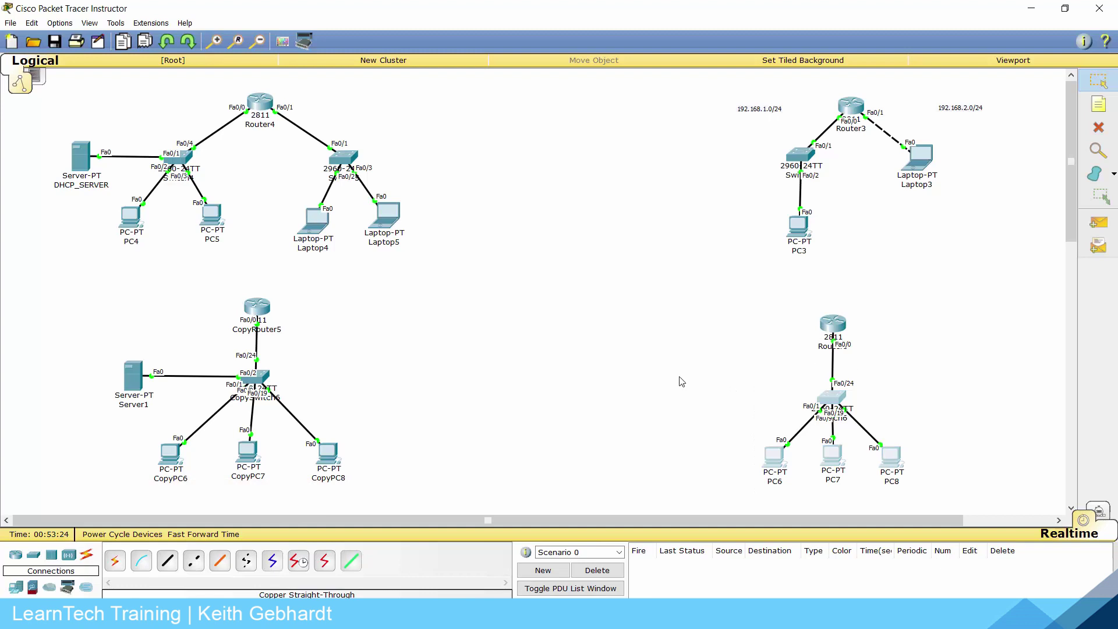
pyautogui.moveTo(198, 295); pyautogui.dragTo(322, 470)
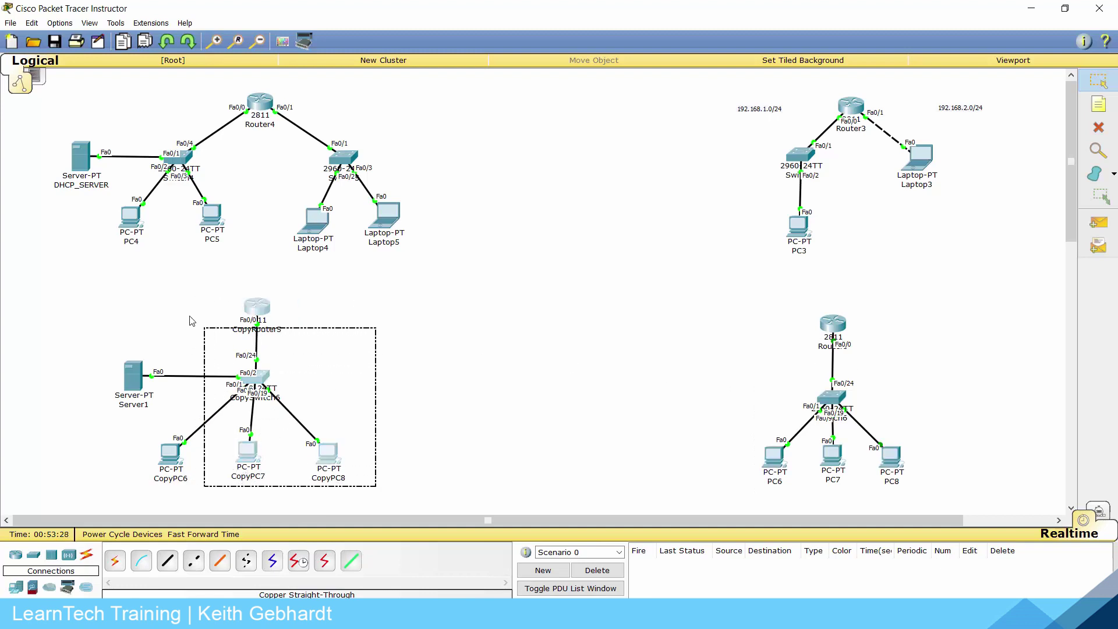
pyautogui.click(116, 331)
pyautogui.moveTo(101, 326); pyautogui.dragTo(173, 420)
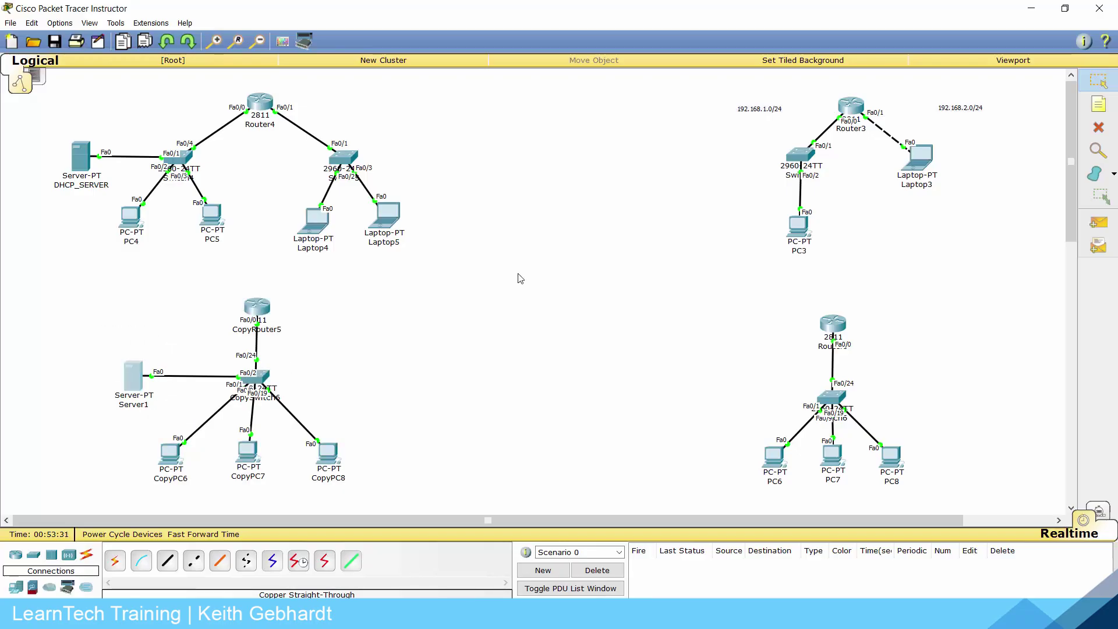